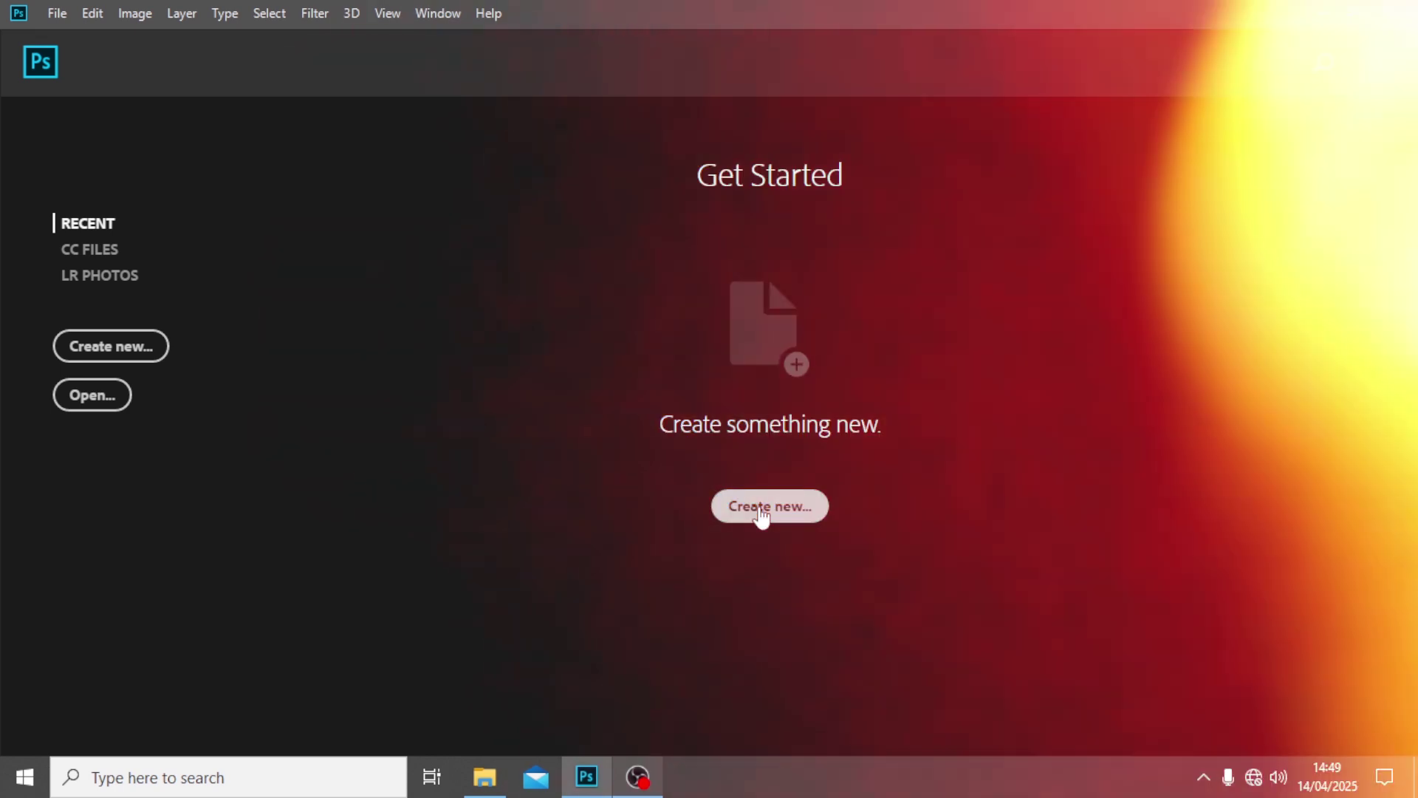
Step: Start a new document from the Get Started screen using the 2000 × 2000 px, 300 ppi preset
left_click(761, 511)
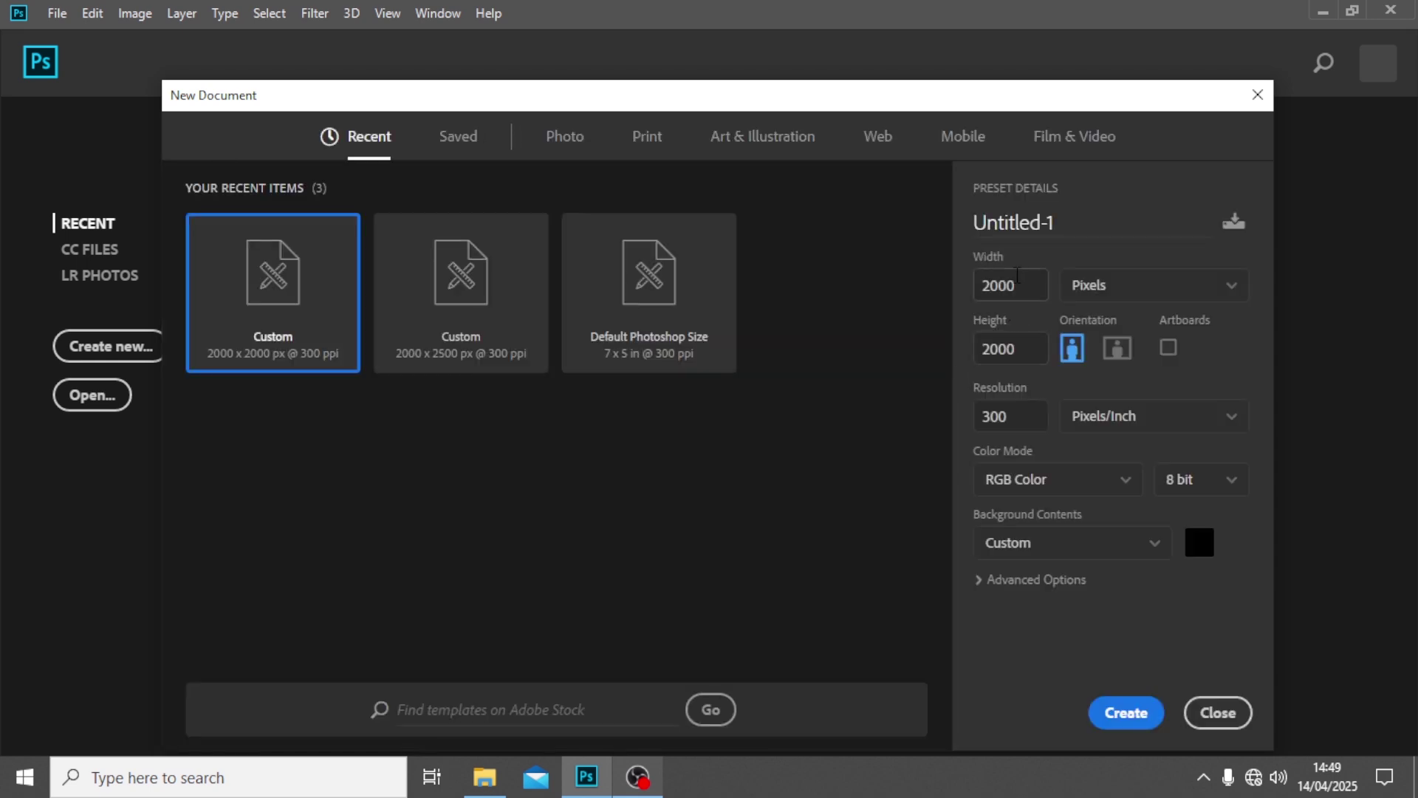
Step: Name the 2000 × 2000 px document 'SOCIAL MEDIA POST'
double_click(1017, 277)
key("Tab")
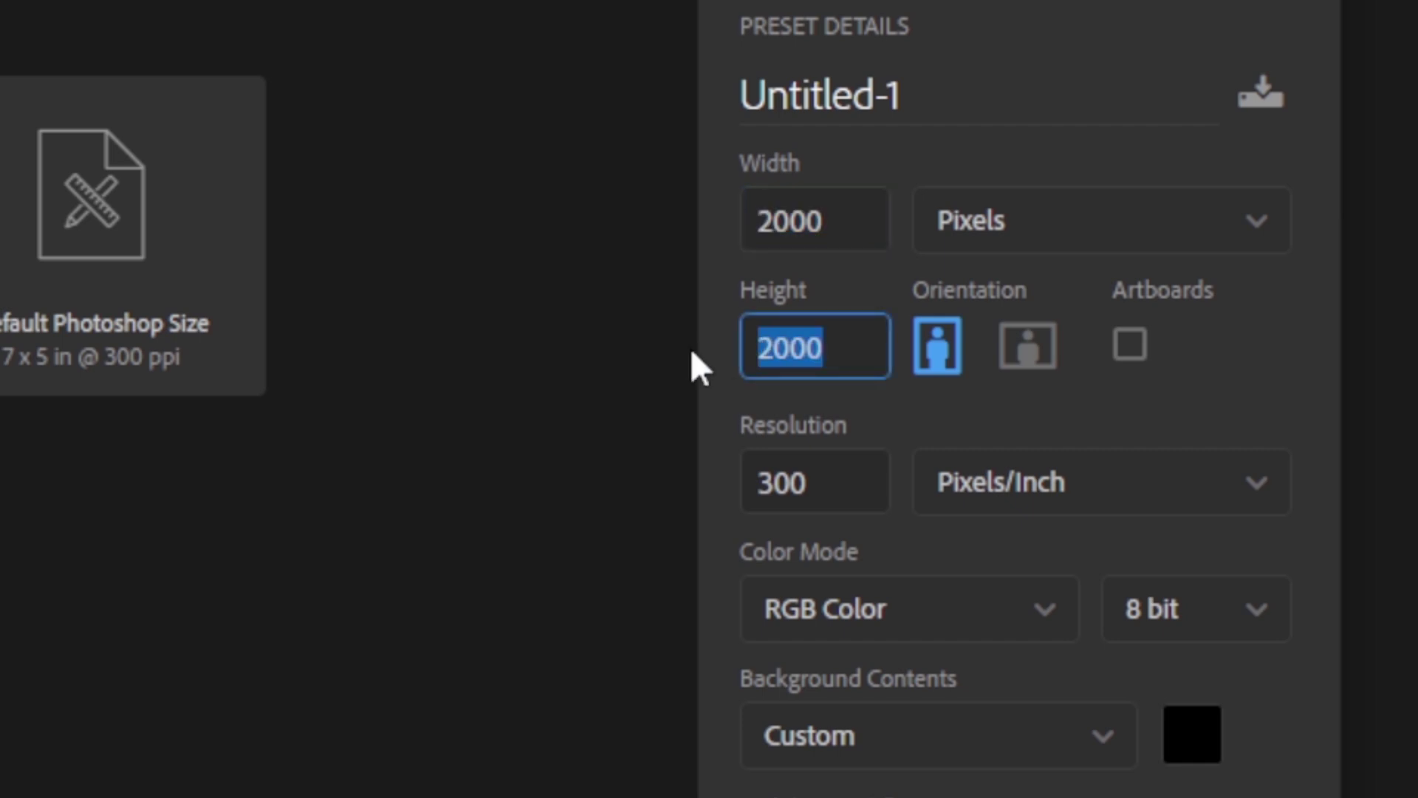
left_click(894, 104)
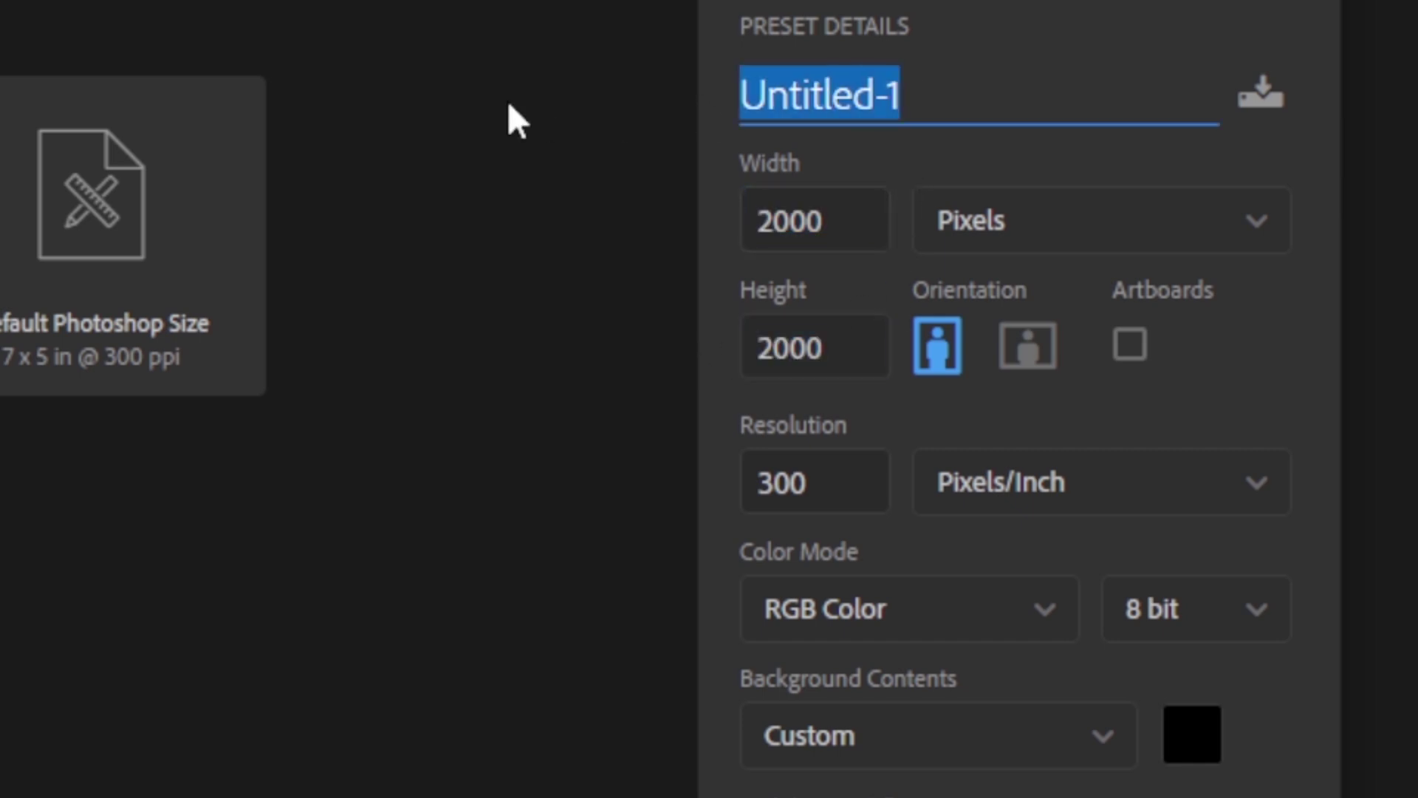
type("SOCIAL MEDIA")
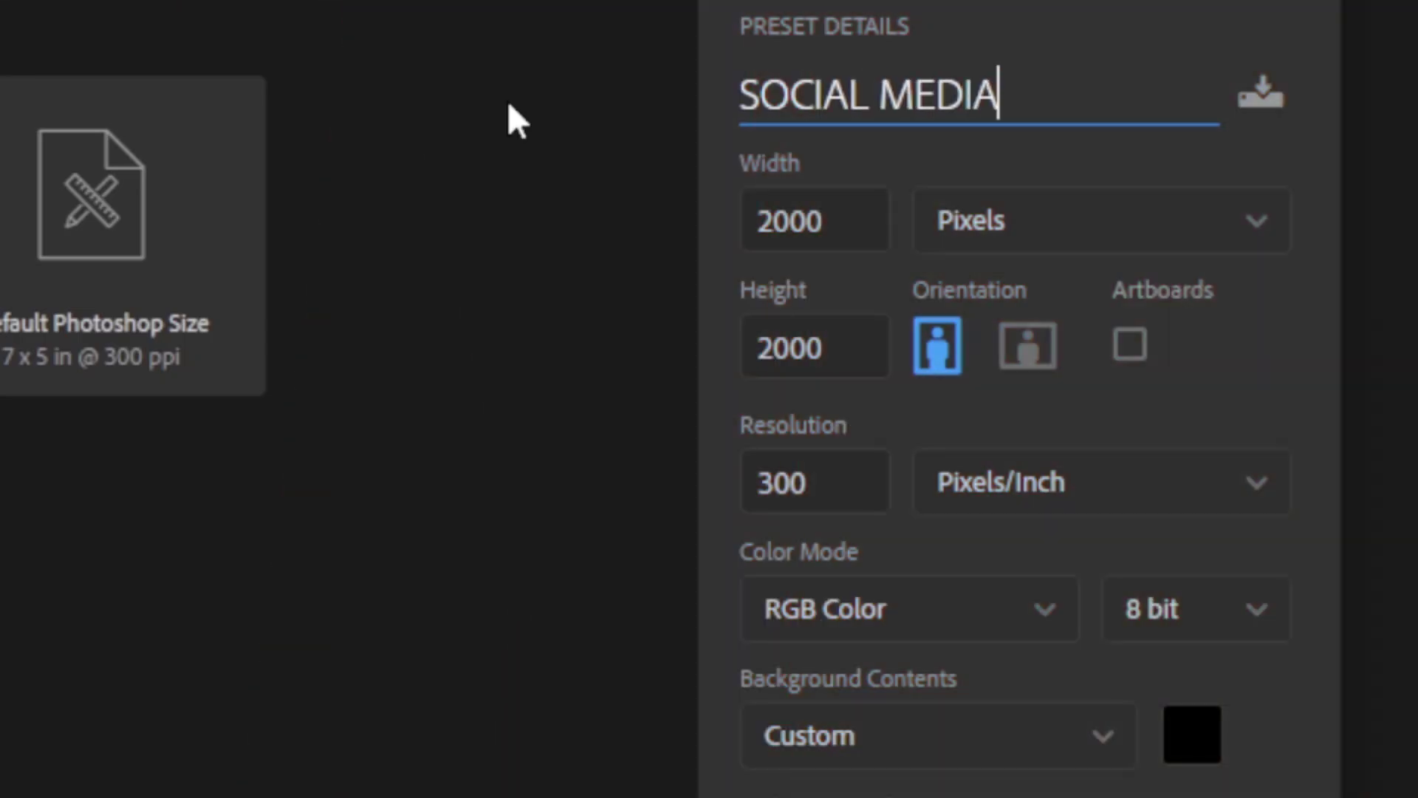
type(" POST")
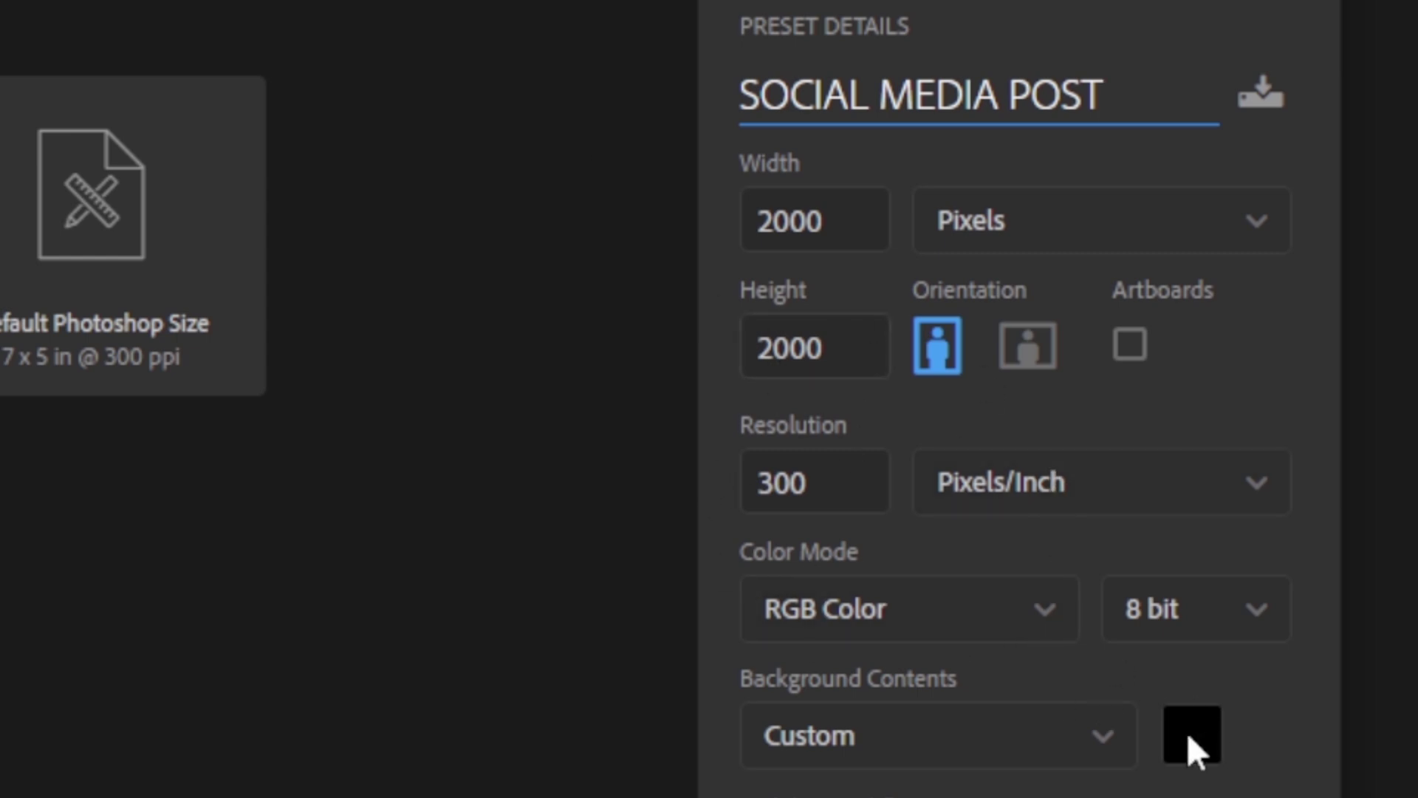
Step: Set the background contents to white and create the document
left_click(1187, 732)
left_click_drag(265, 306, 9, 143)
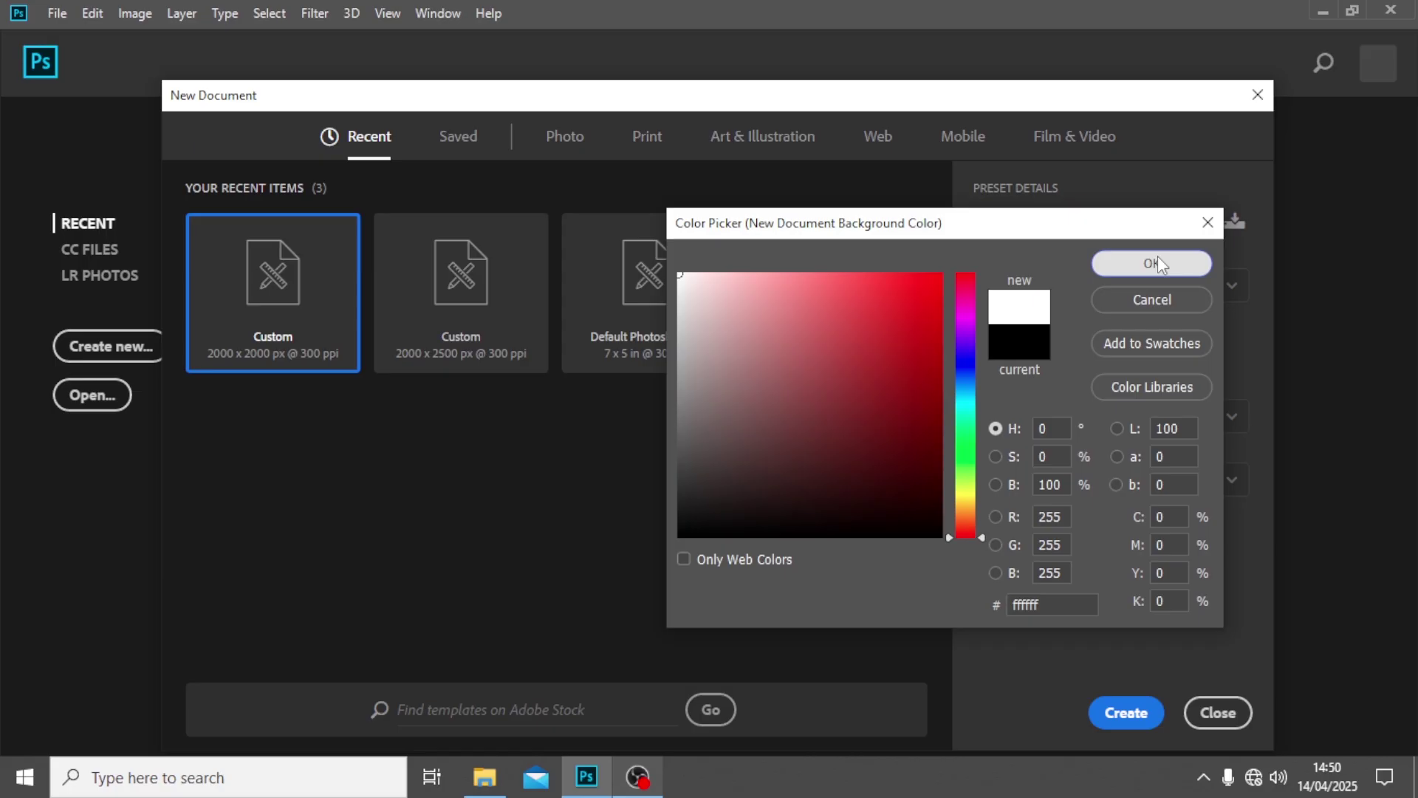
left_click(1108, 186)
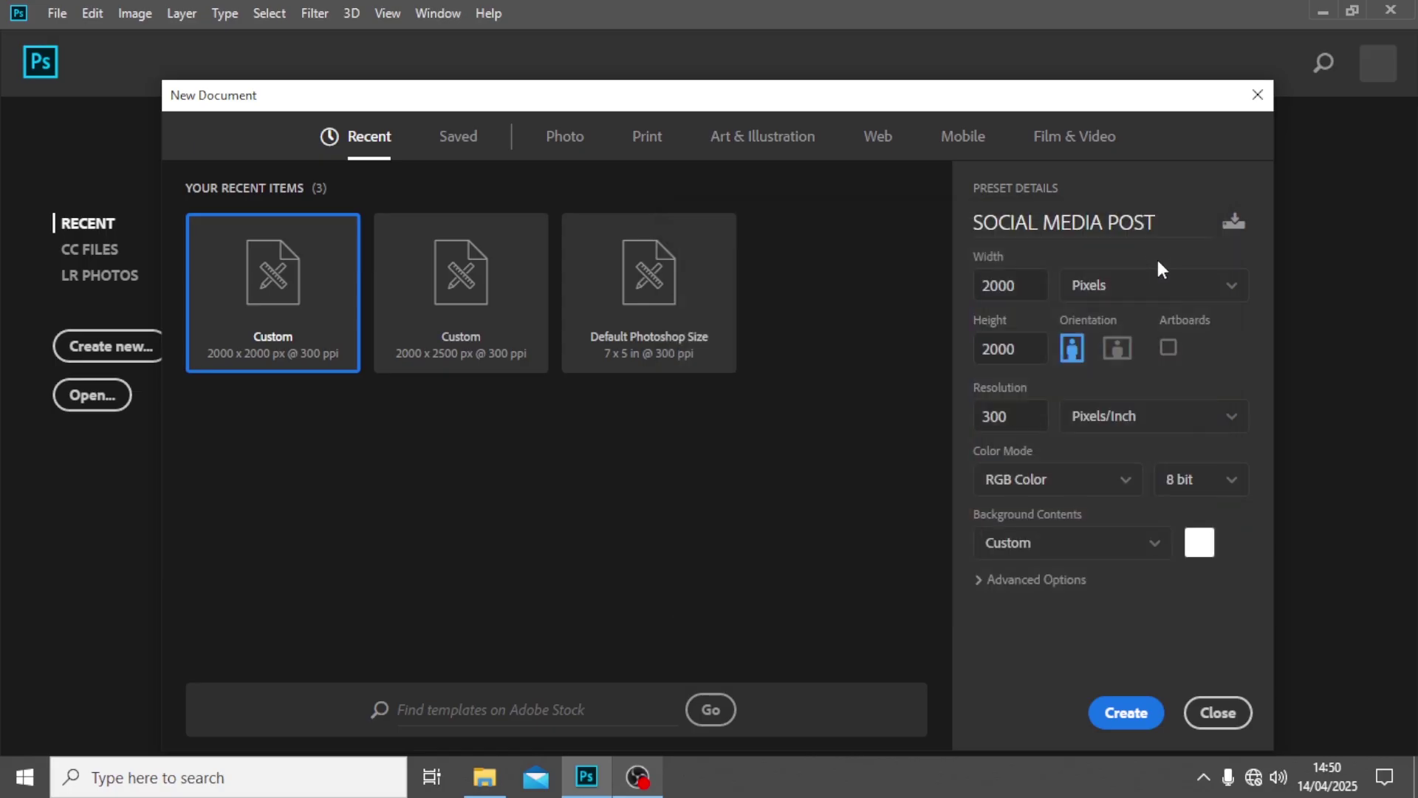
left_click(1125, 713)
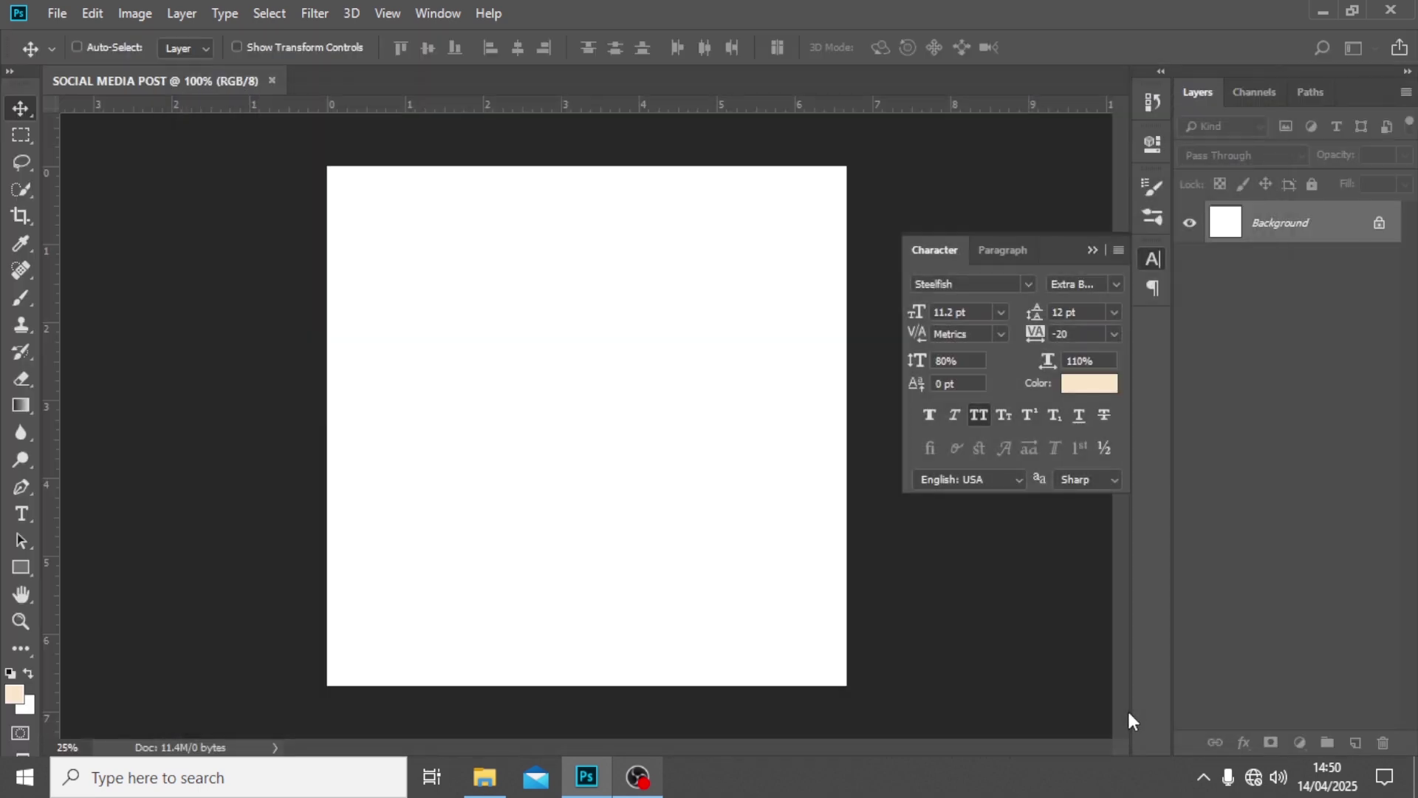
Step: Add a New Guide Layout of 6 columns and 6 rows to the canvas
left_click(1092, 249)
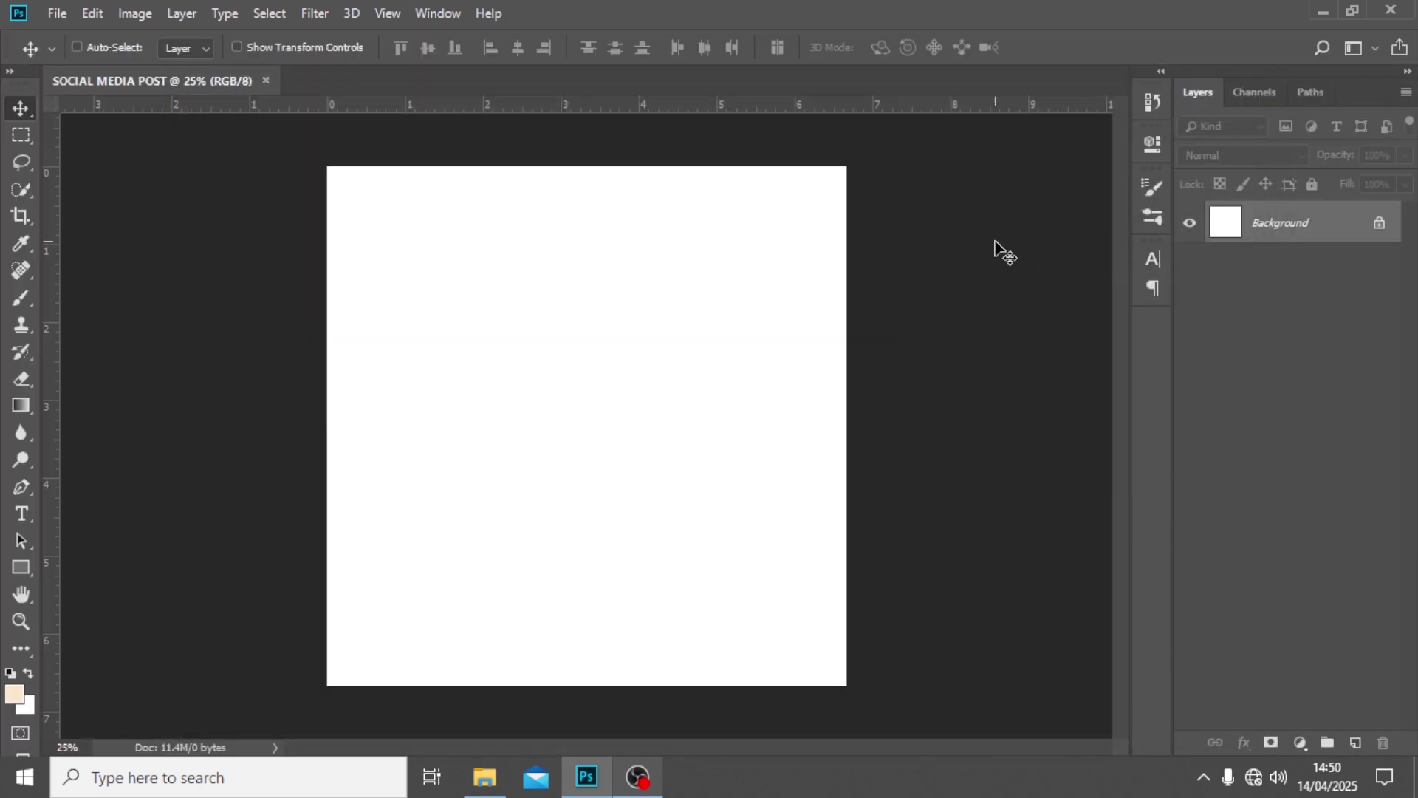
left_click(394, 8)
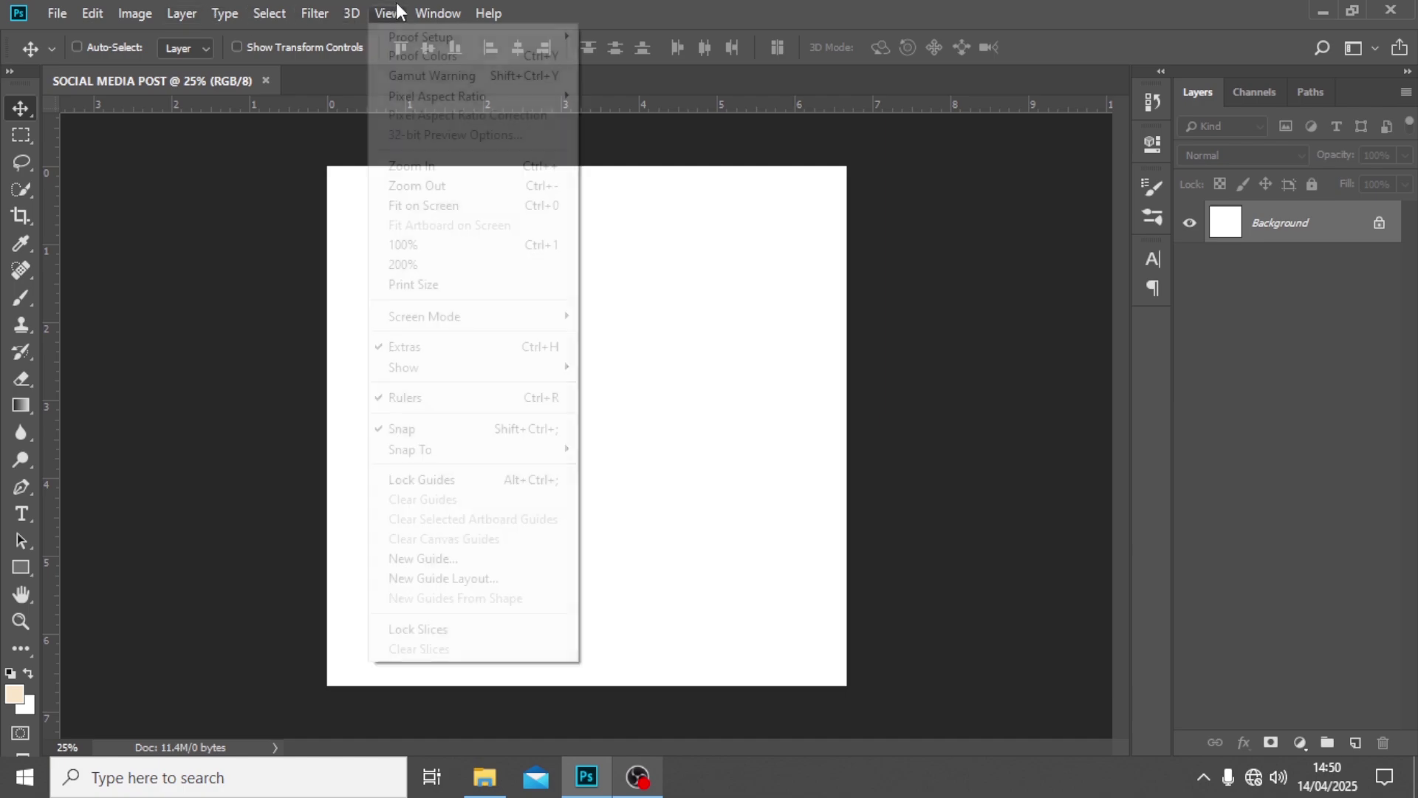
left_click(453, 579)
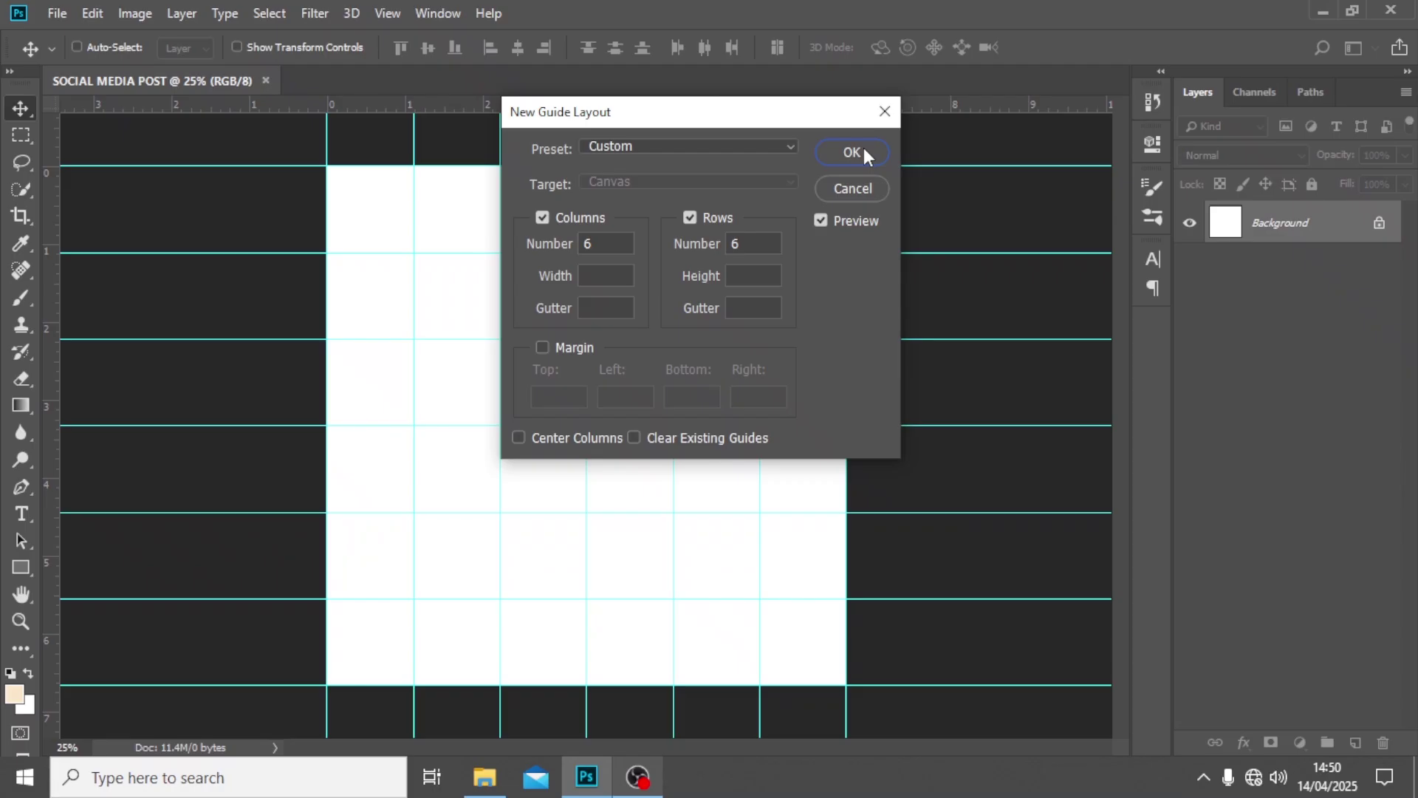
left_click(1015, 115)
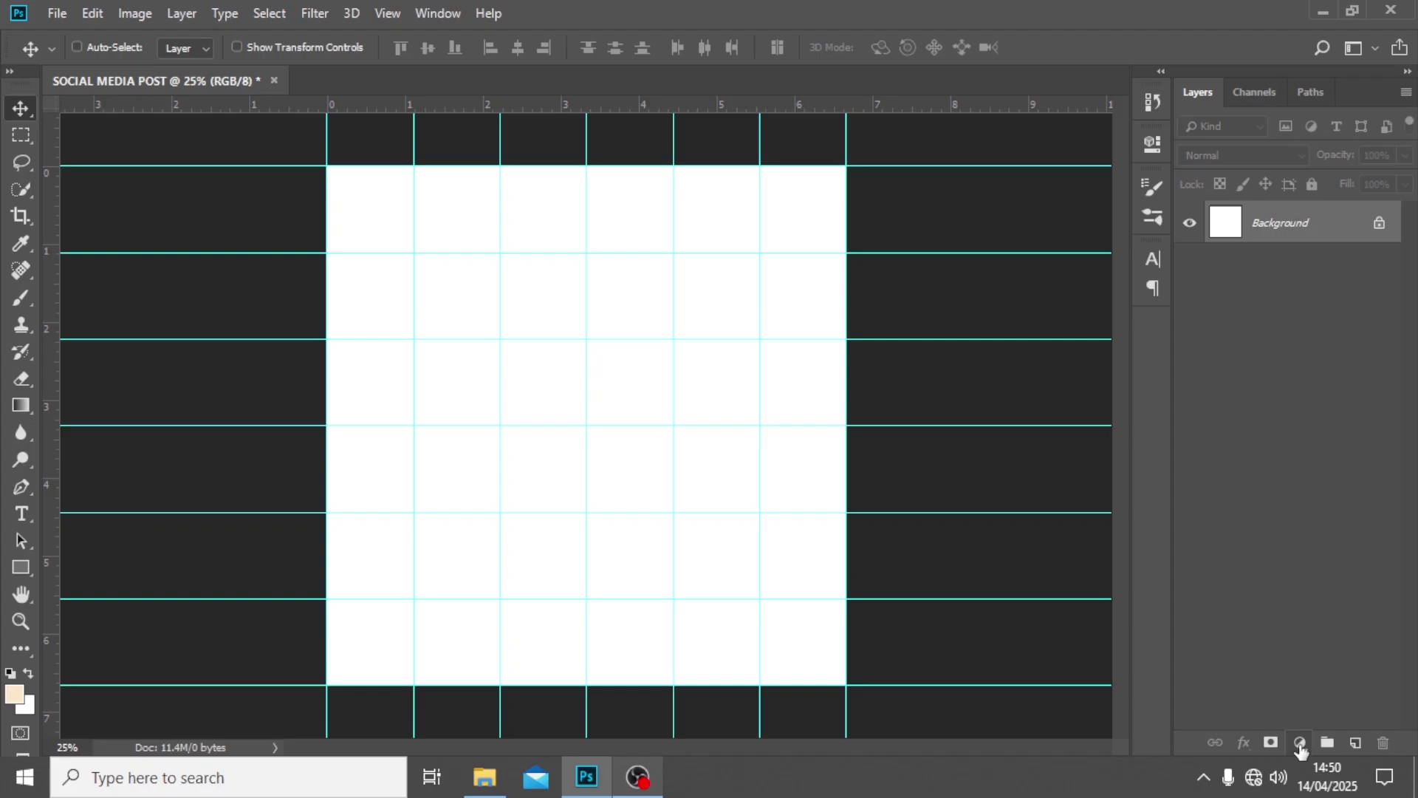
Step: Add a Solid Color fill layer in cream #F5E8C8 over the canvas
left_click(1243, 693)
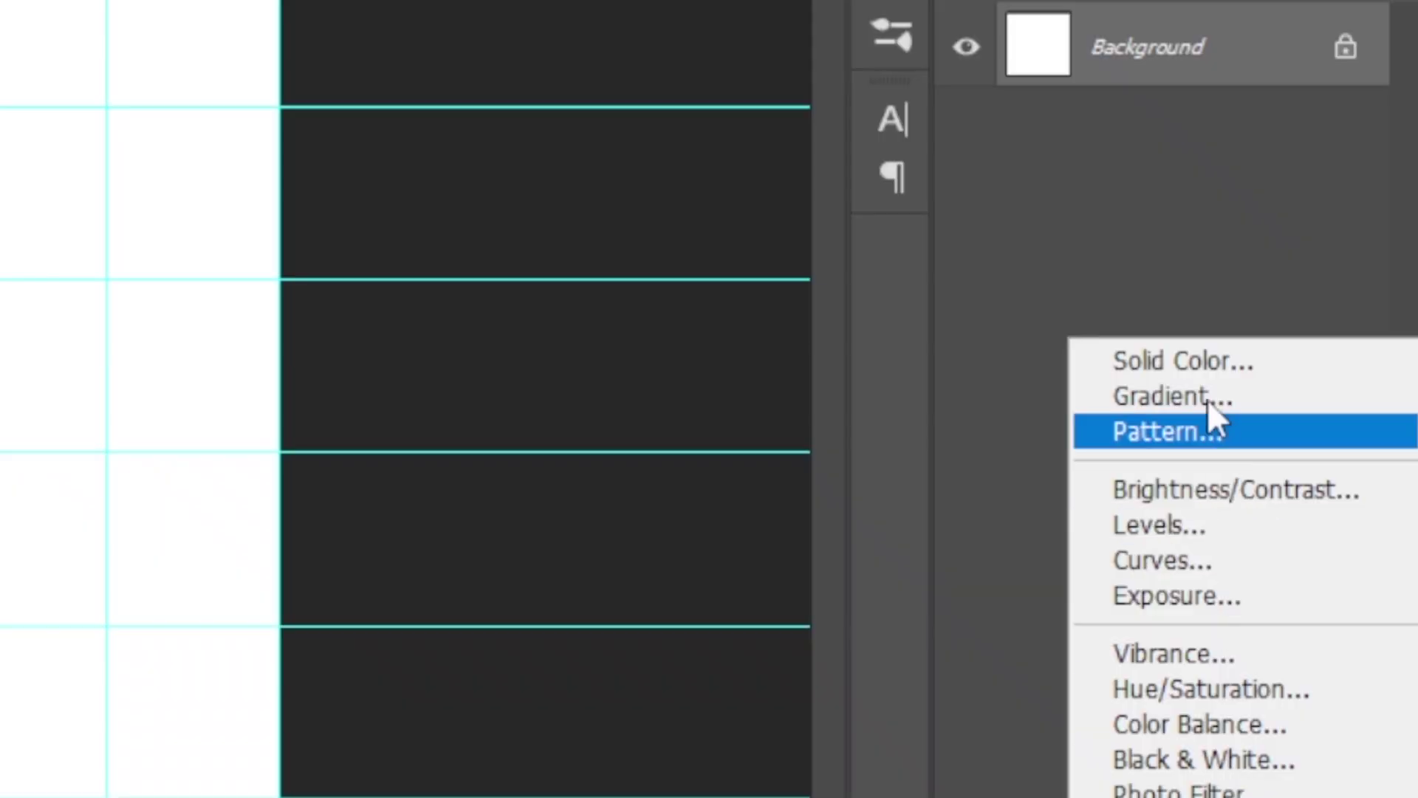
left_click(1312, 379)
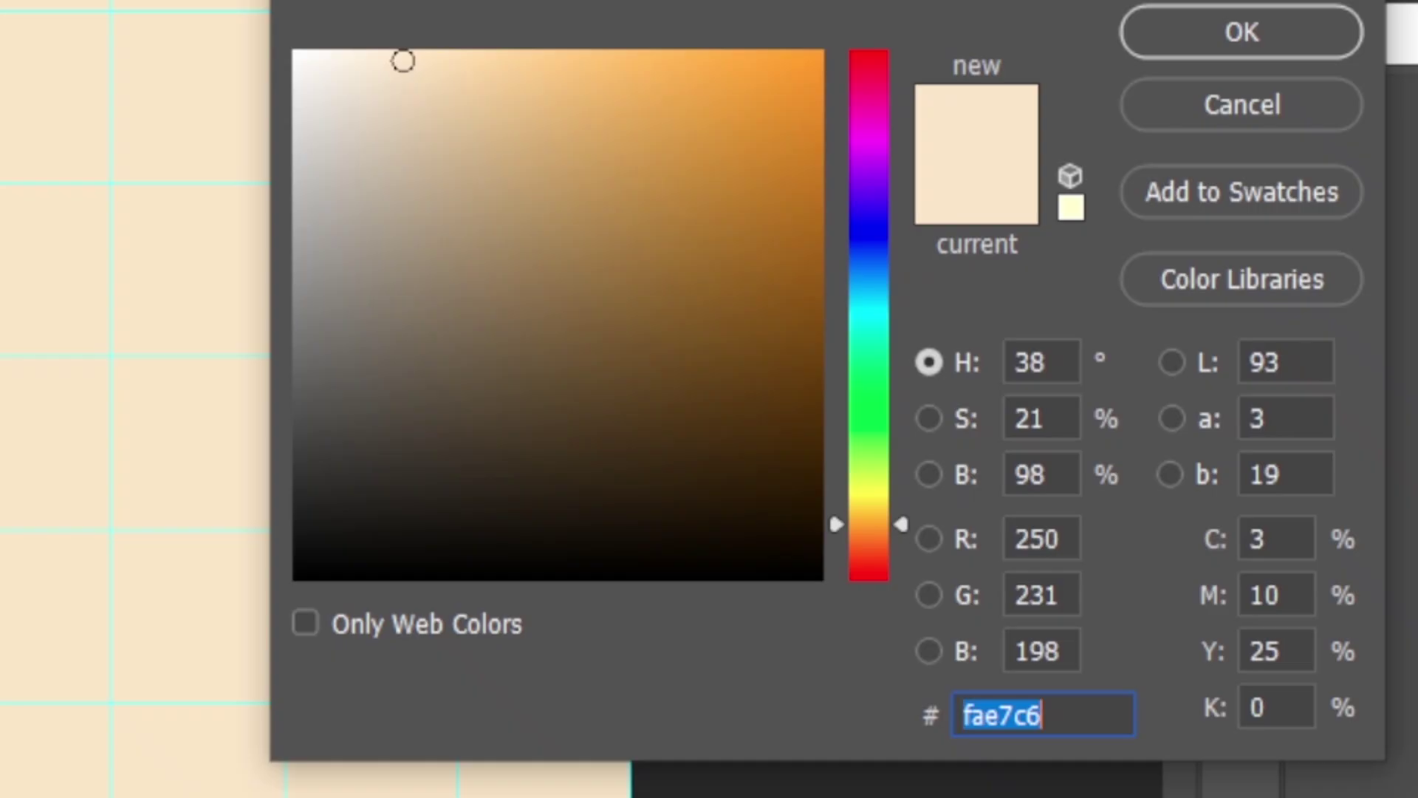
type("F")
key("BackSpace")
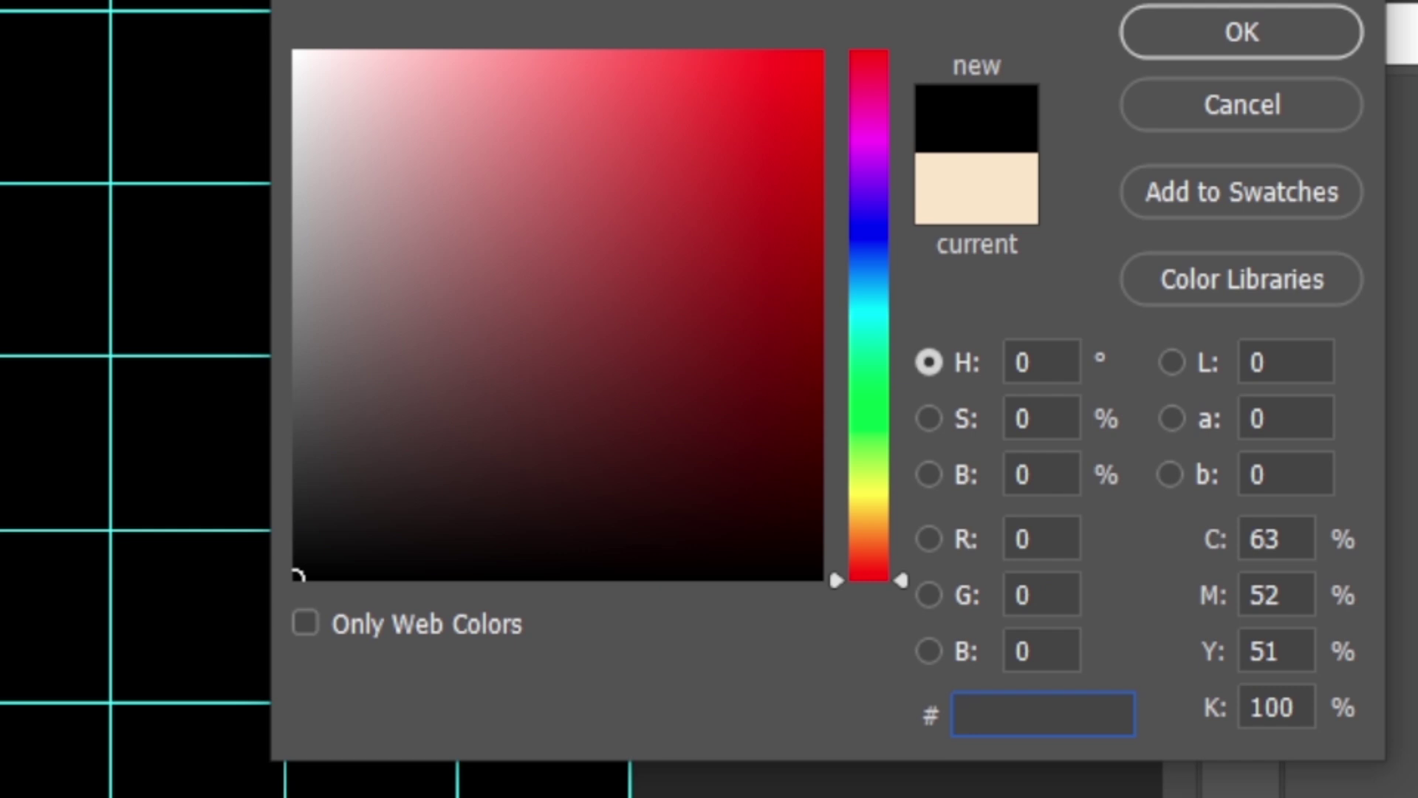
type("F")
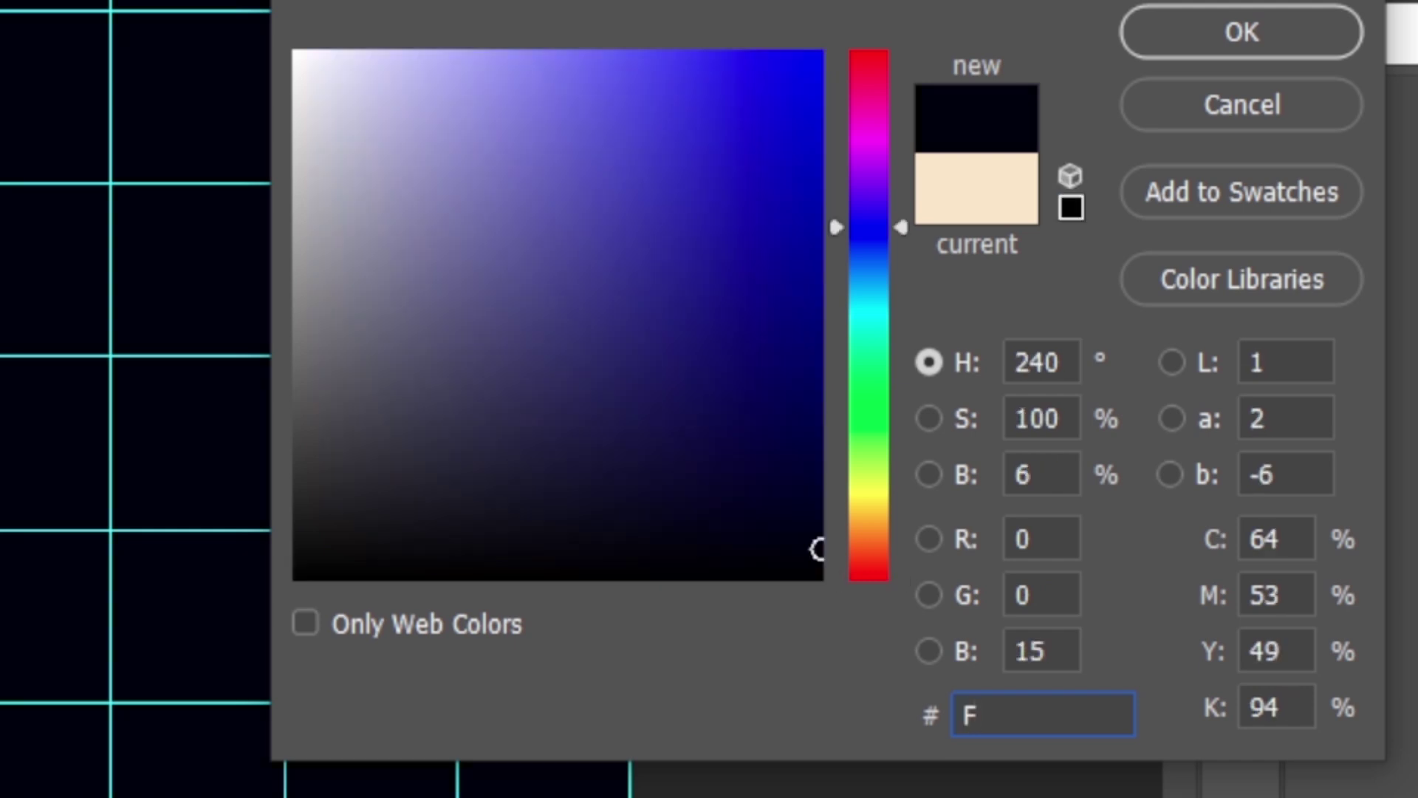
type("5E")
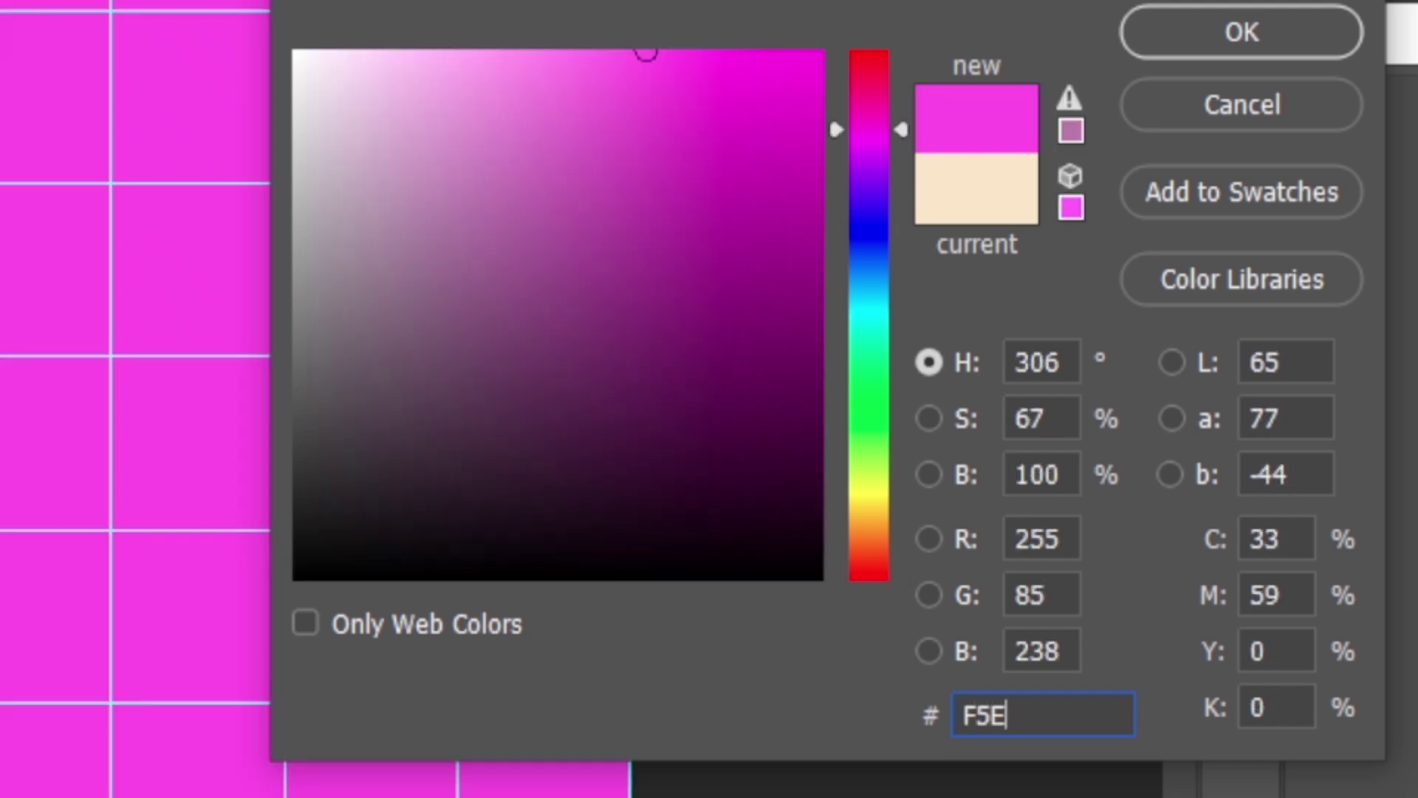
type("8C8")
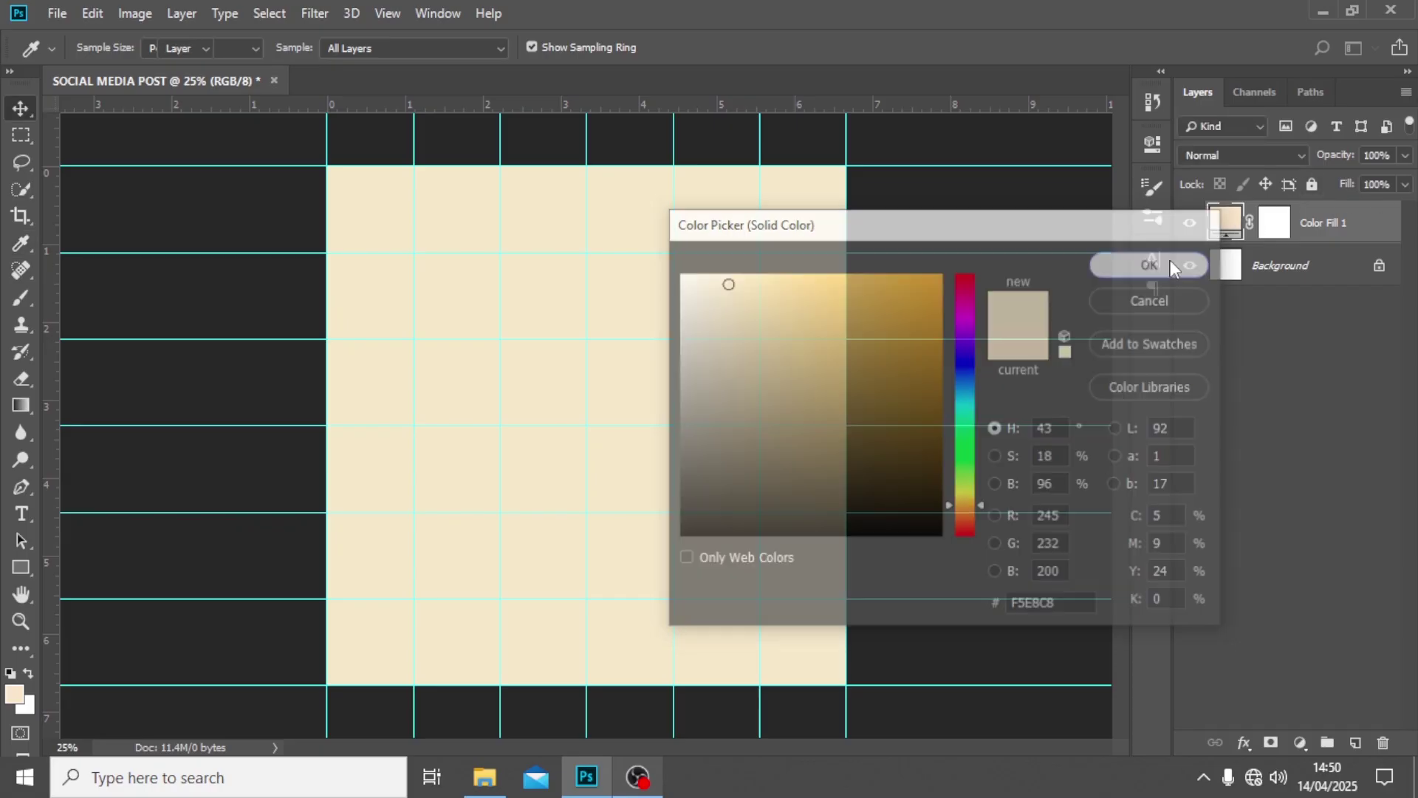
left_click(1170, 260)
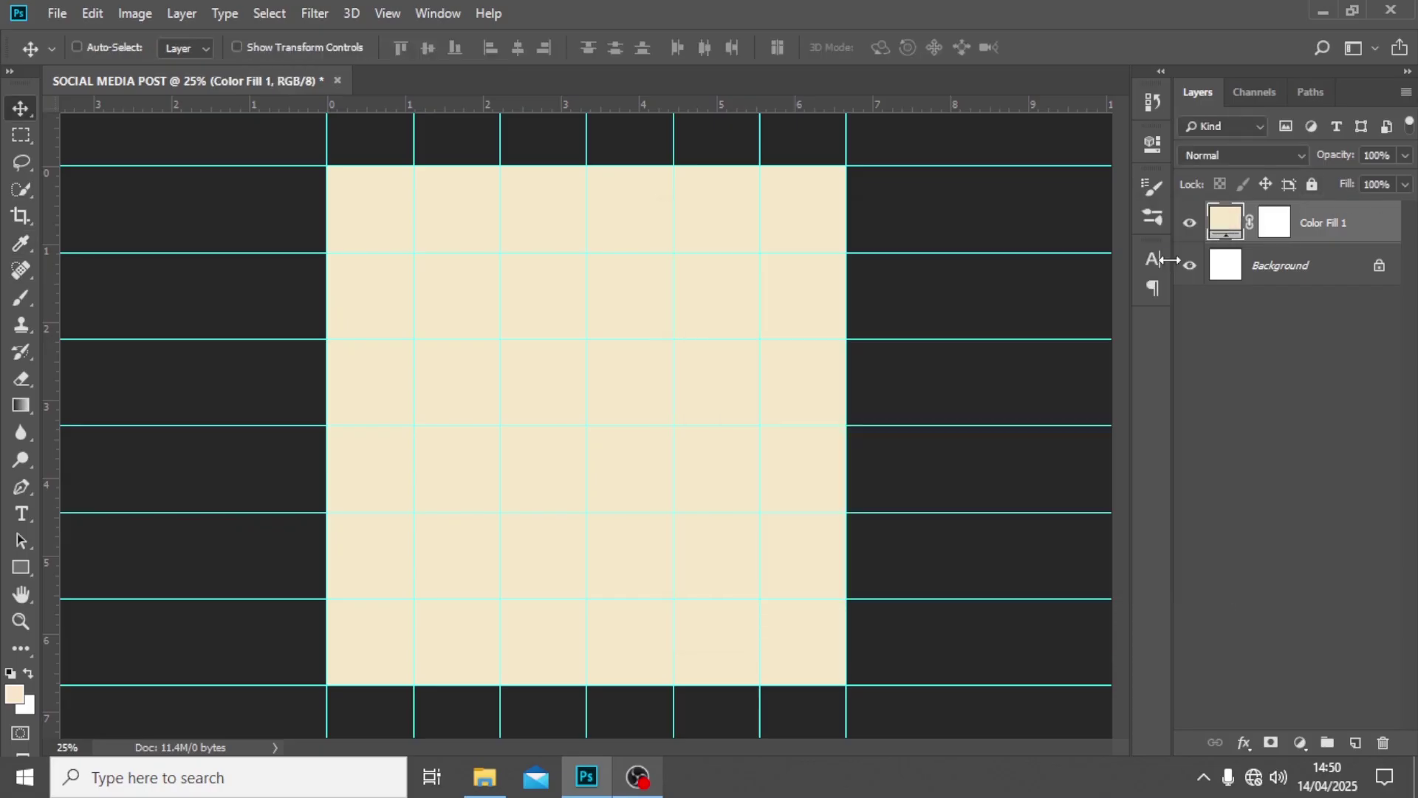
Step: Start a text layer and paste in the PALAVA SAUCE lines from notes file 1 in FILES
key("t")
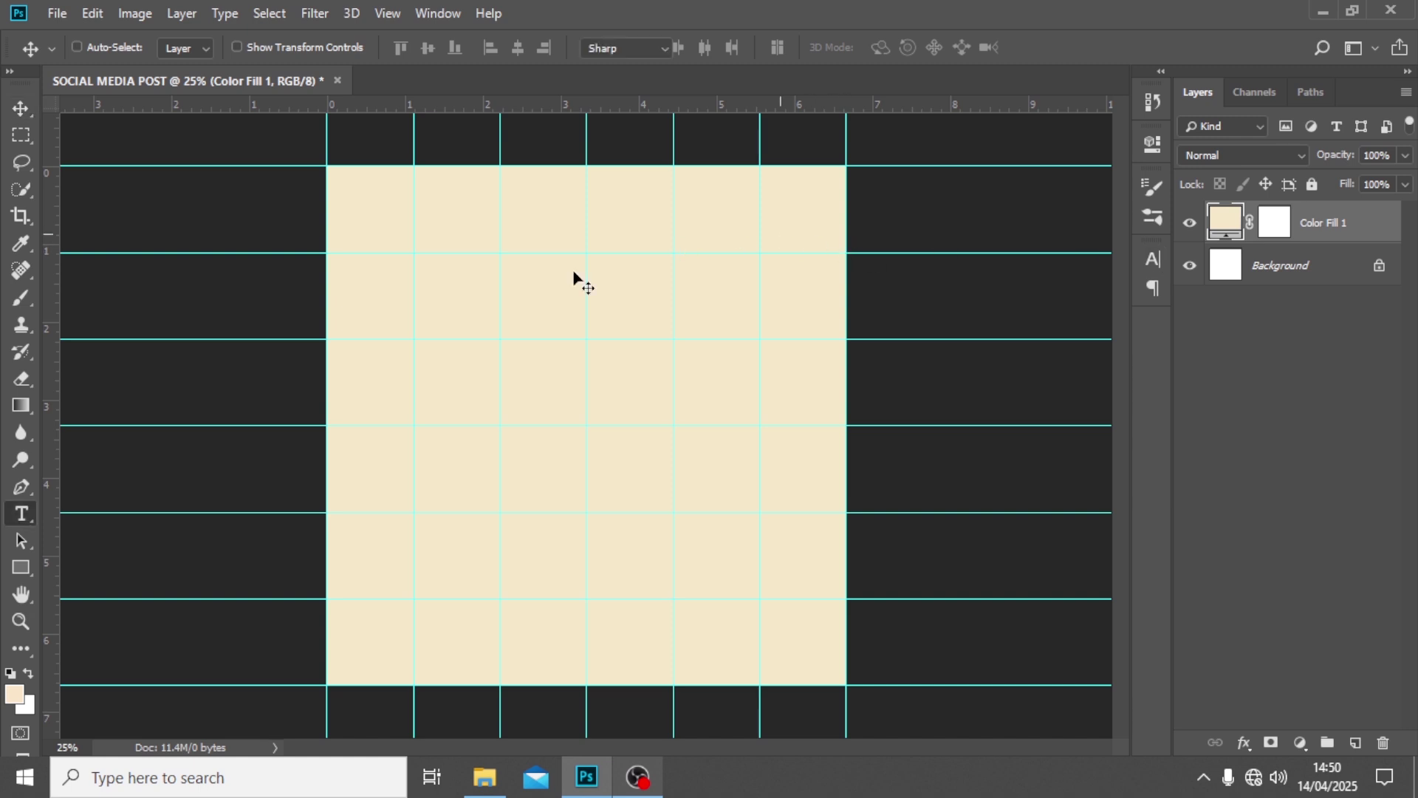
left_click(511, 287)
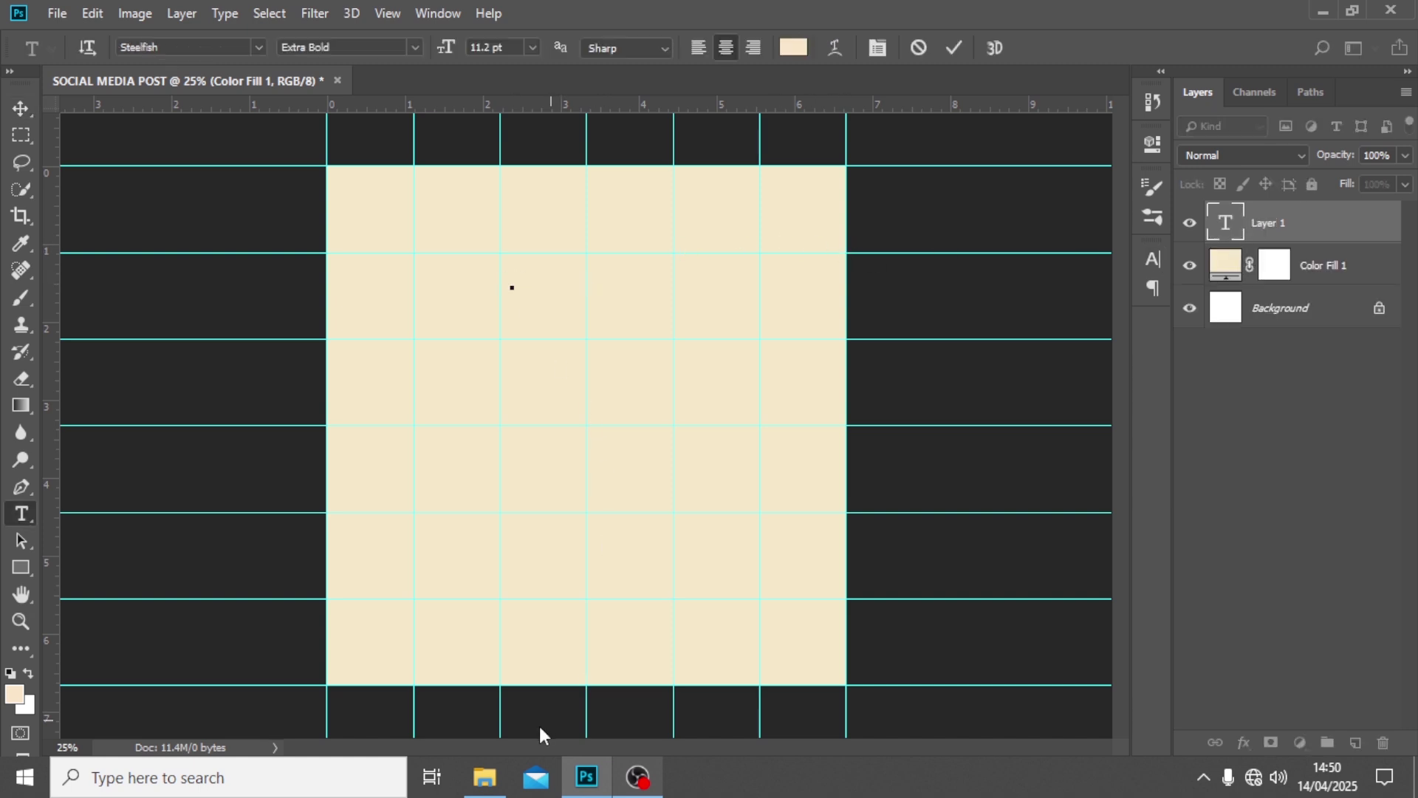
left_click(484, 776)
left_click(211, 151)
double_click(211, 151)
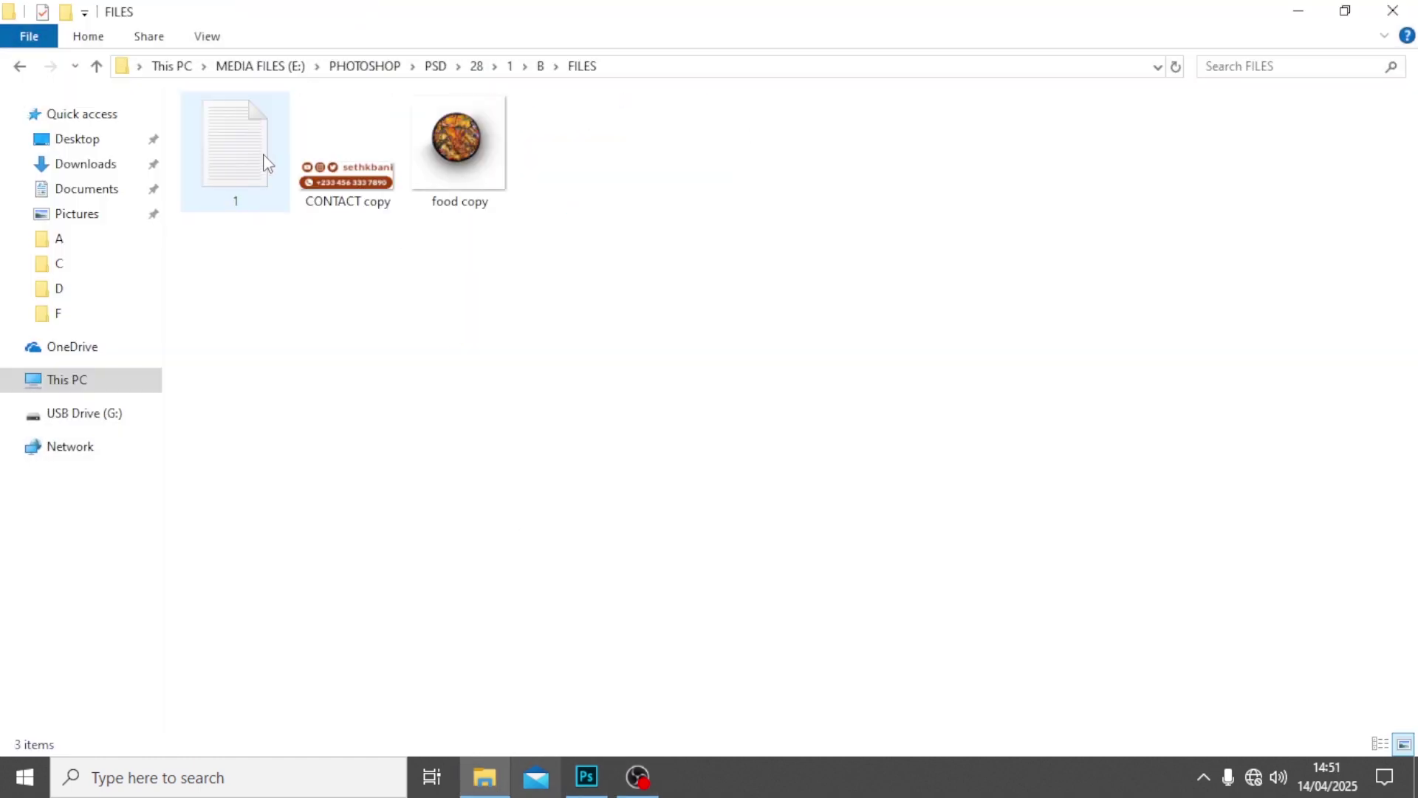
left_click(263, 155)
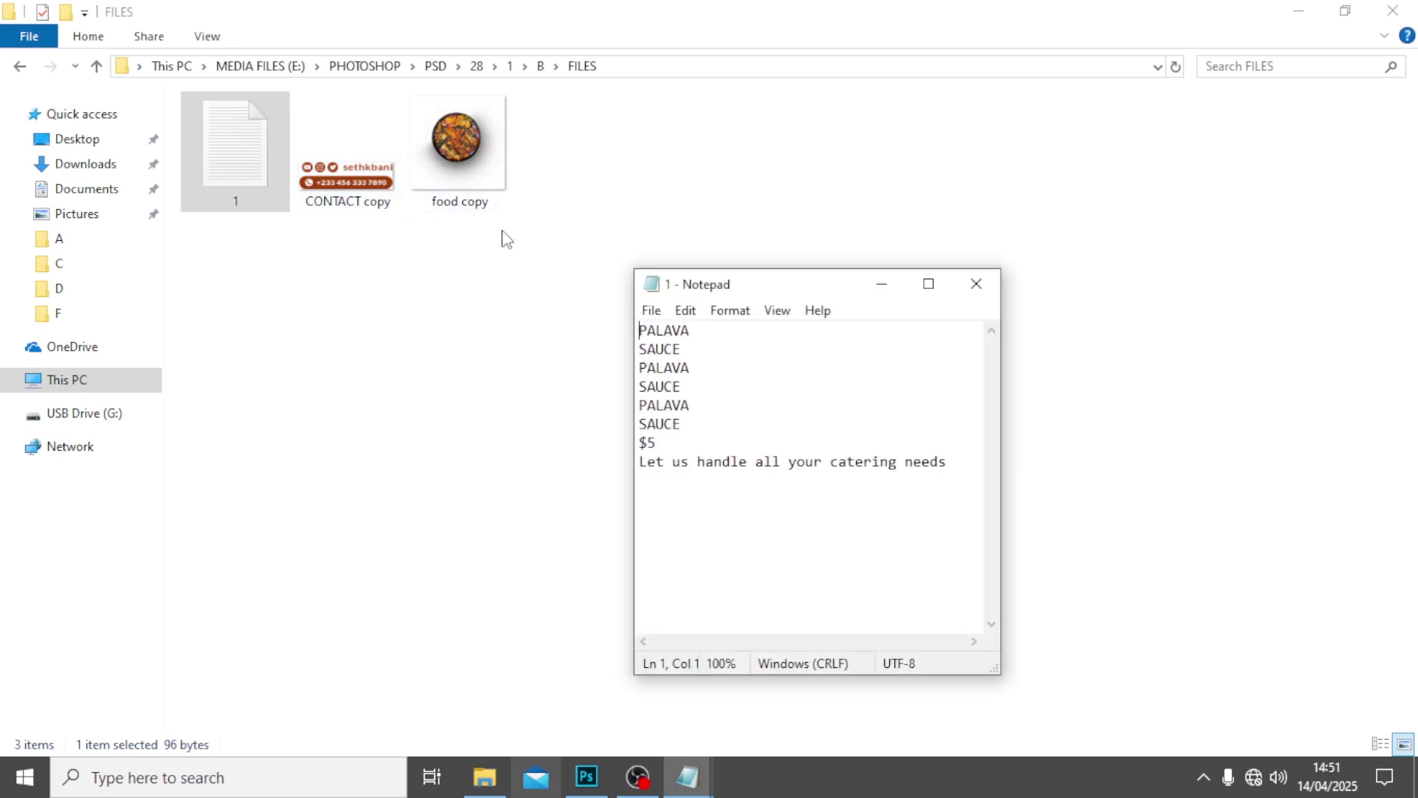
left_click_drag(698, 412, 589, 326)
key("ctrl+c")
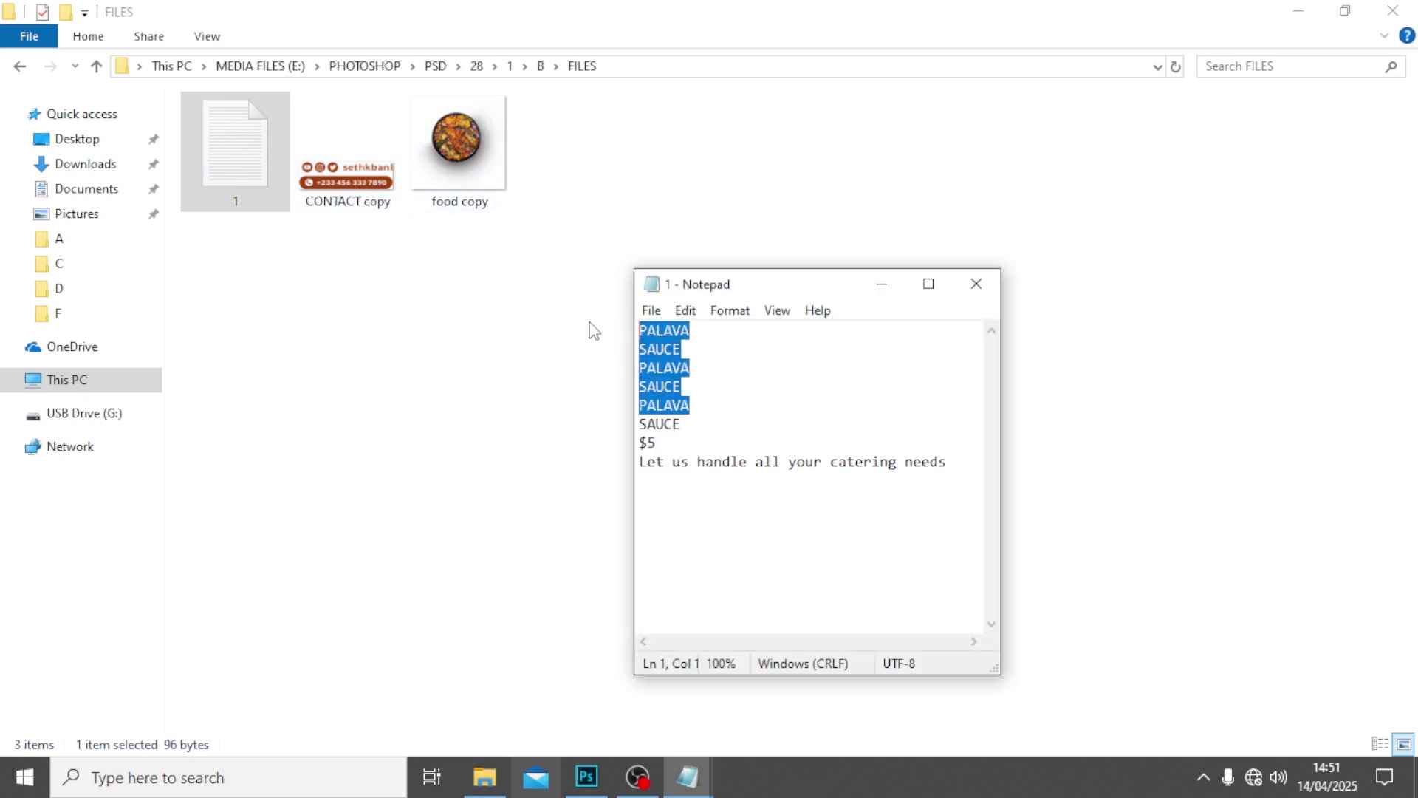
left_click(586, 775)
key("ctrl+v")
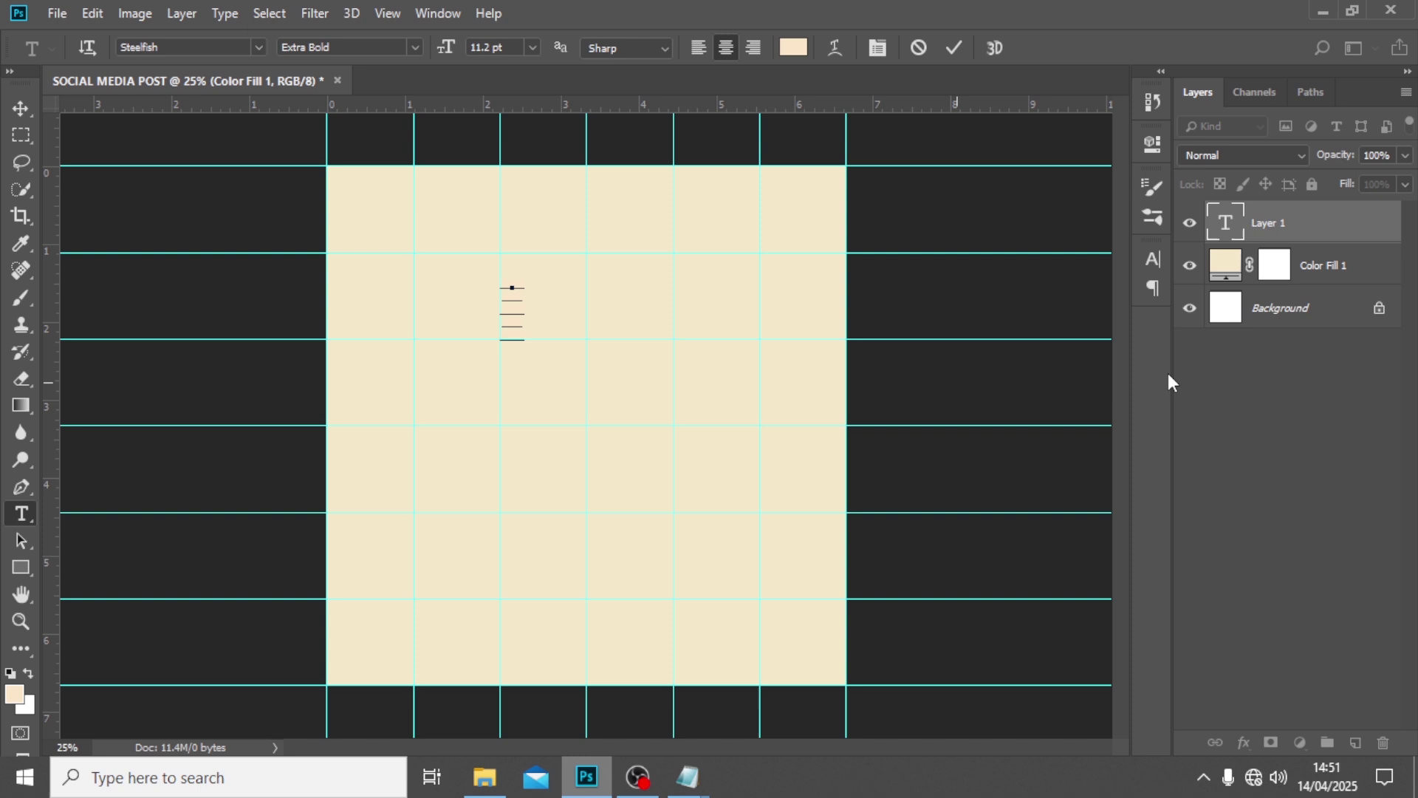
Step: Colour the pasted PALAVA SAUCE text rust red-brown, #B94907
left_click(1305, 243)
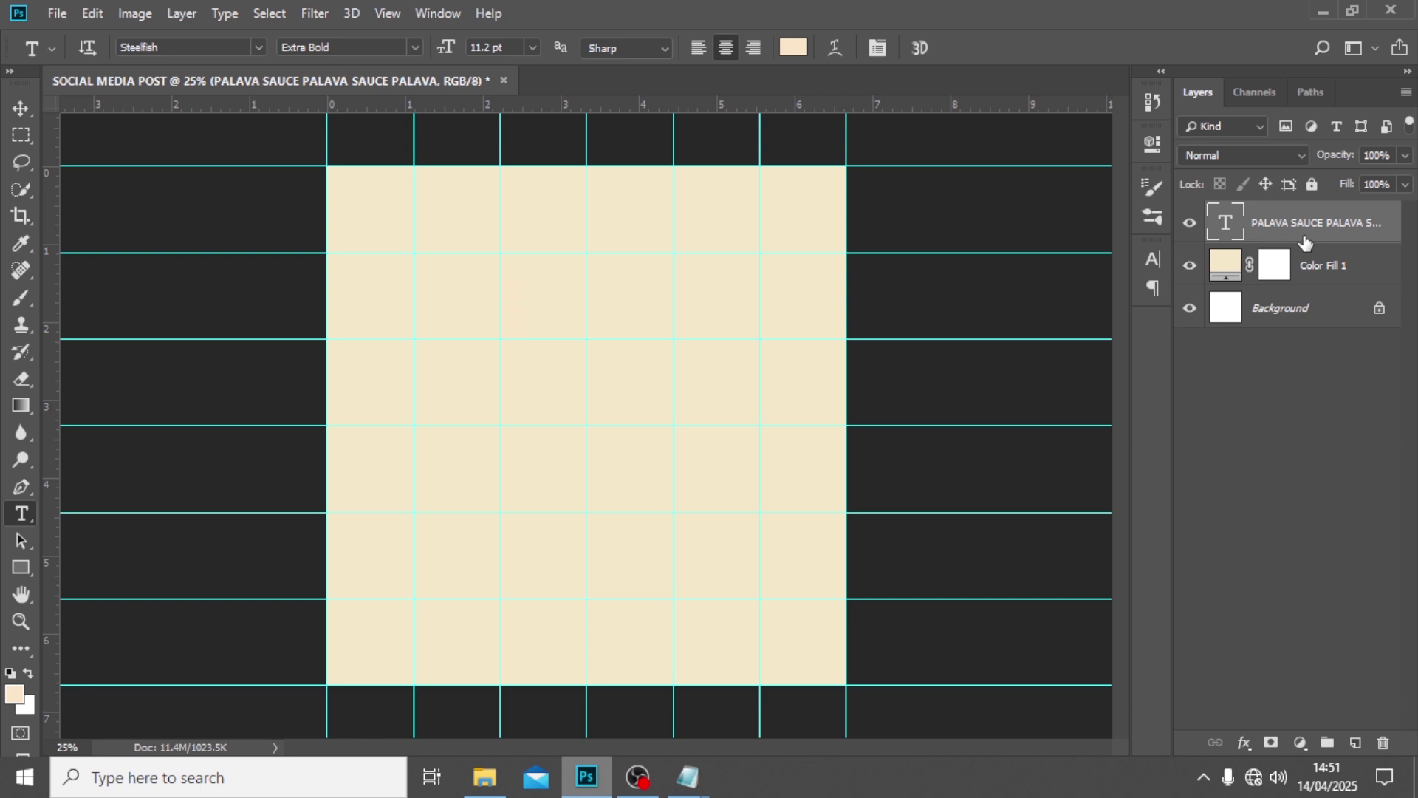
left_click(1149, 260)
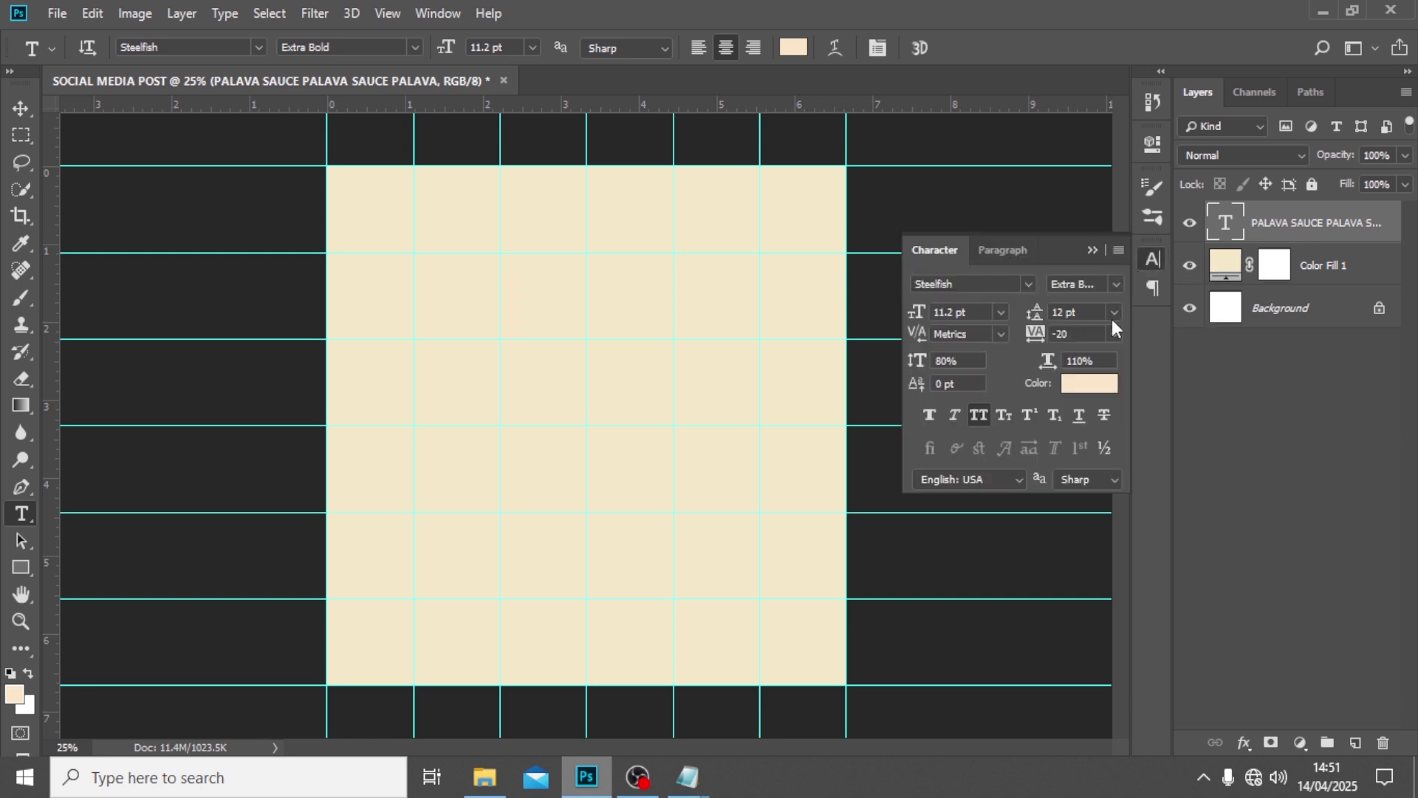
left_click(1090, 392)
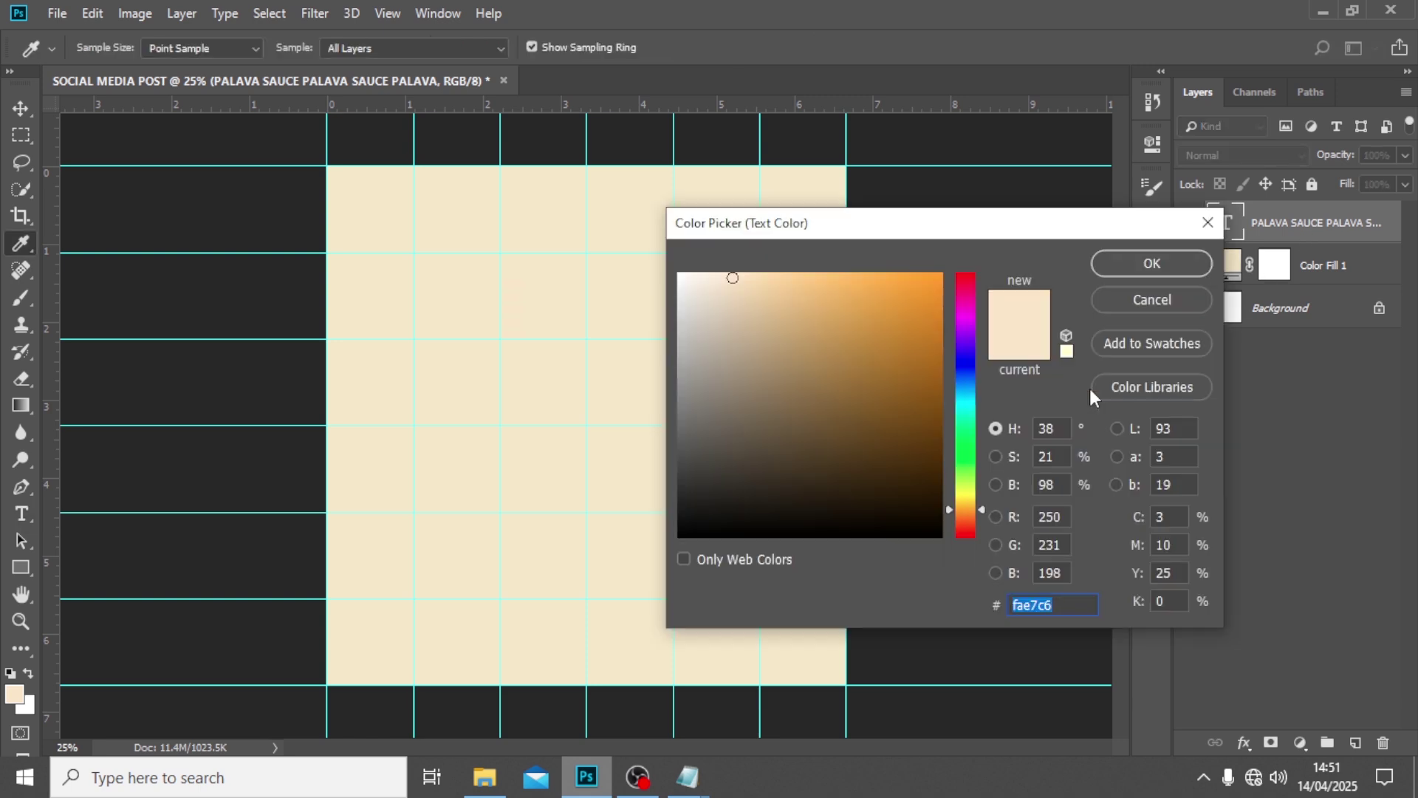
type("B")
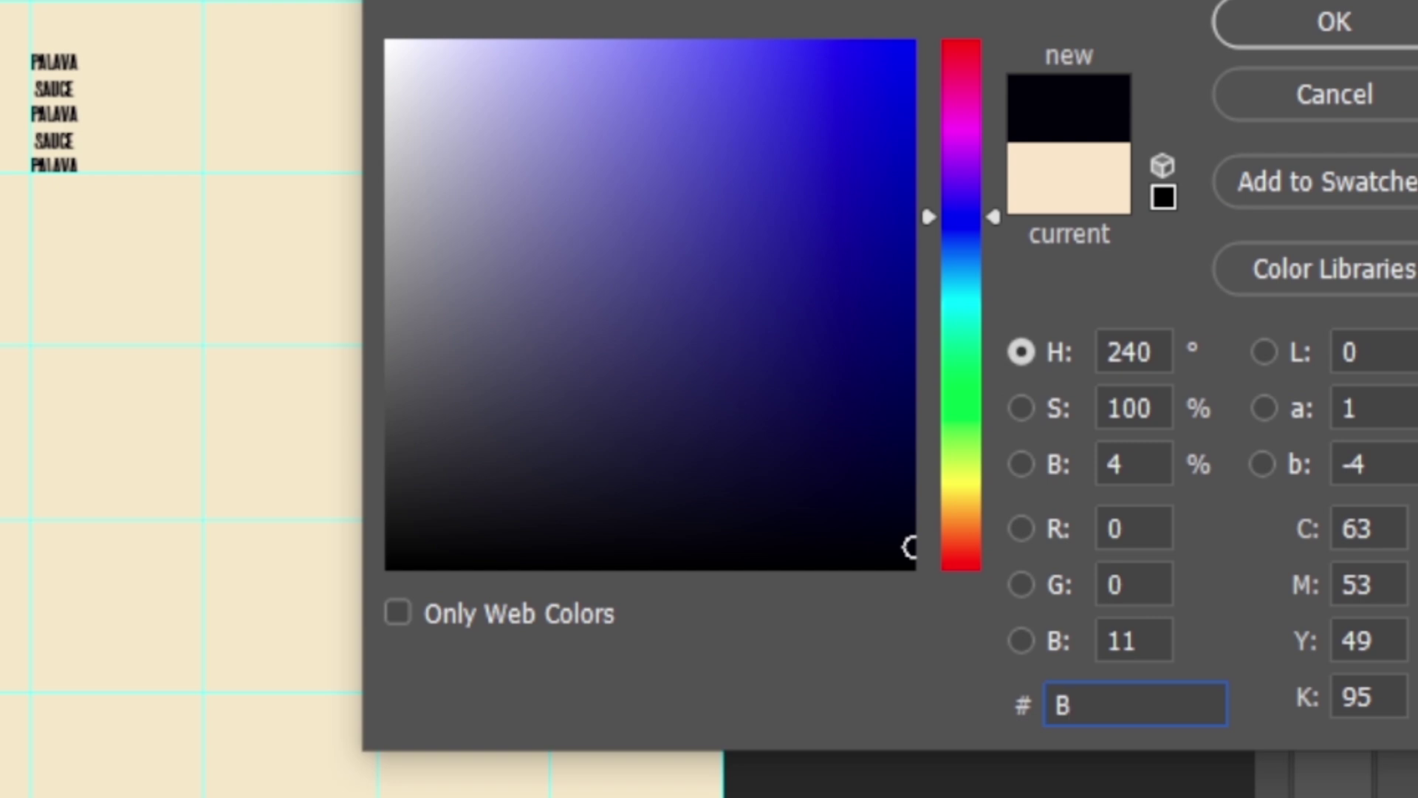
type("94")
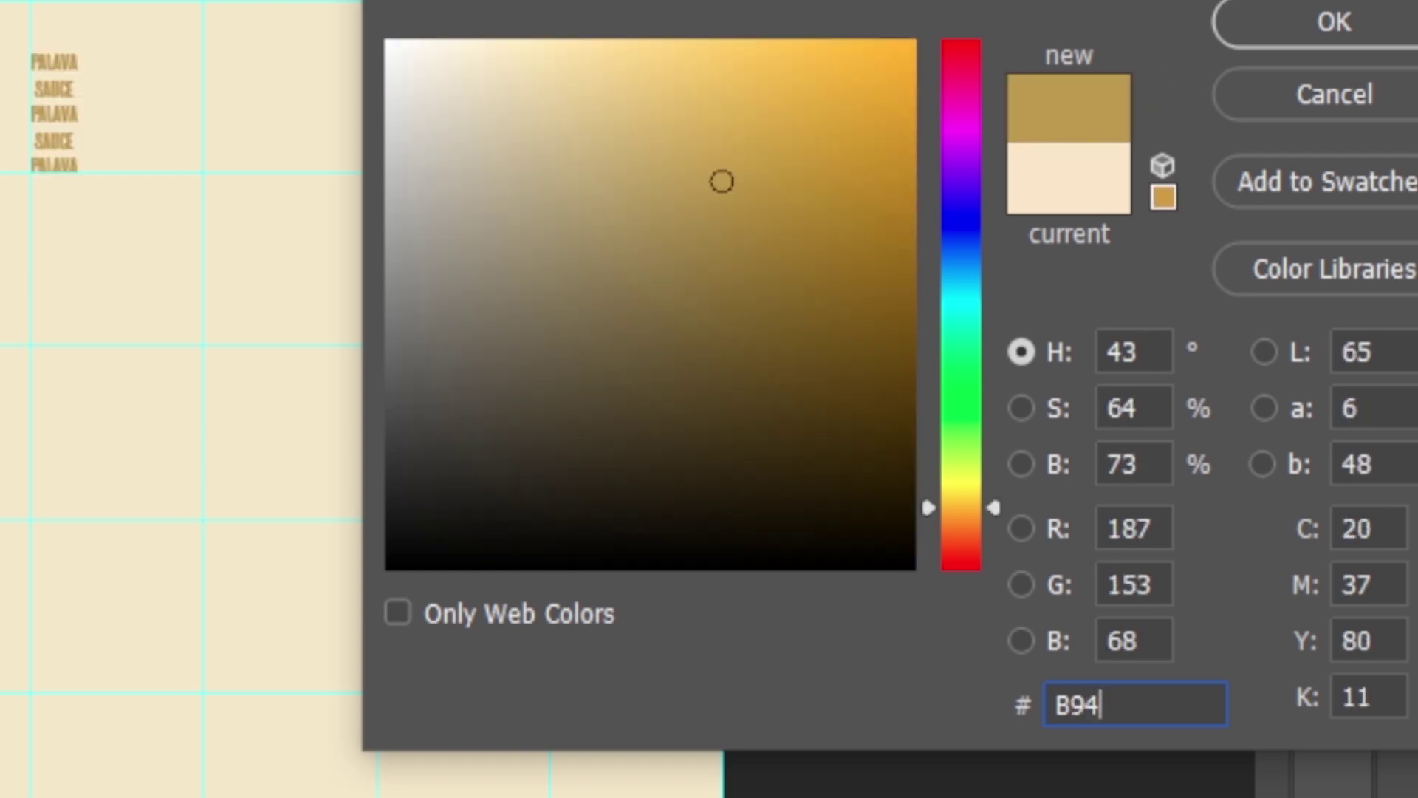
type("90")
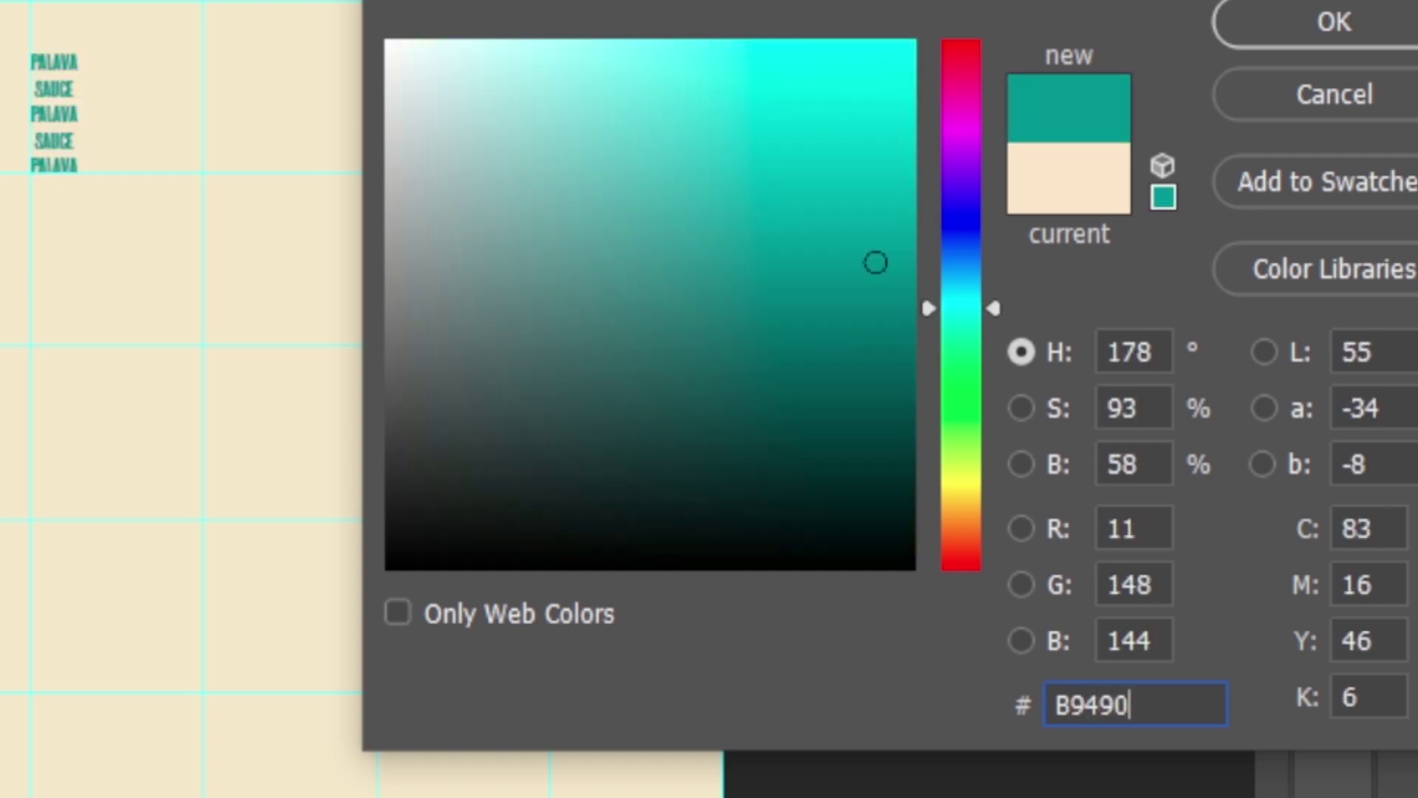
type("7")
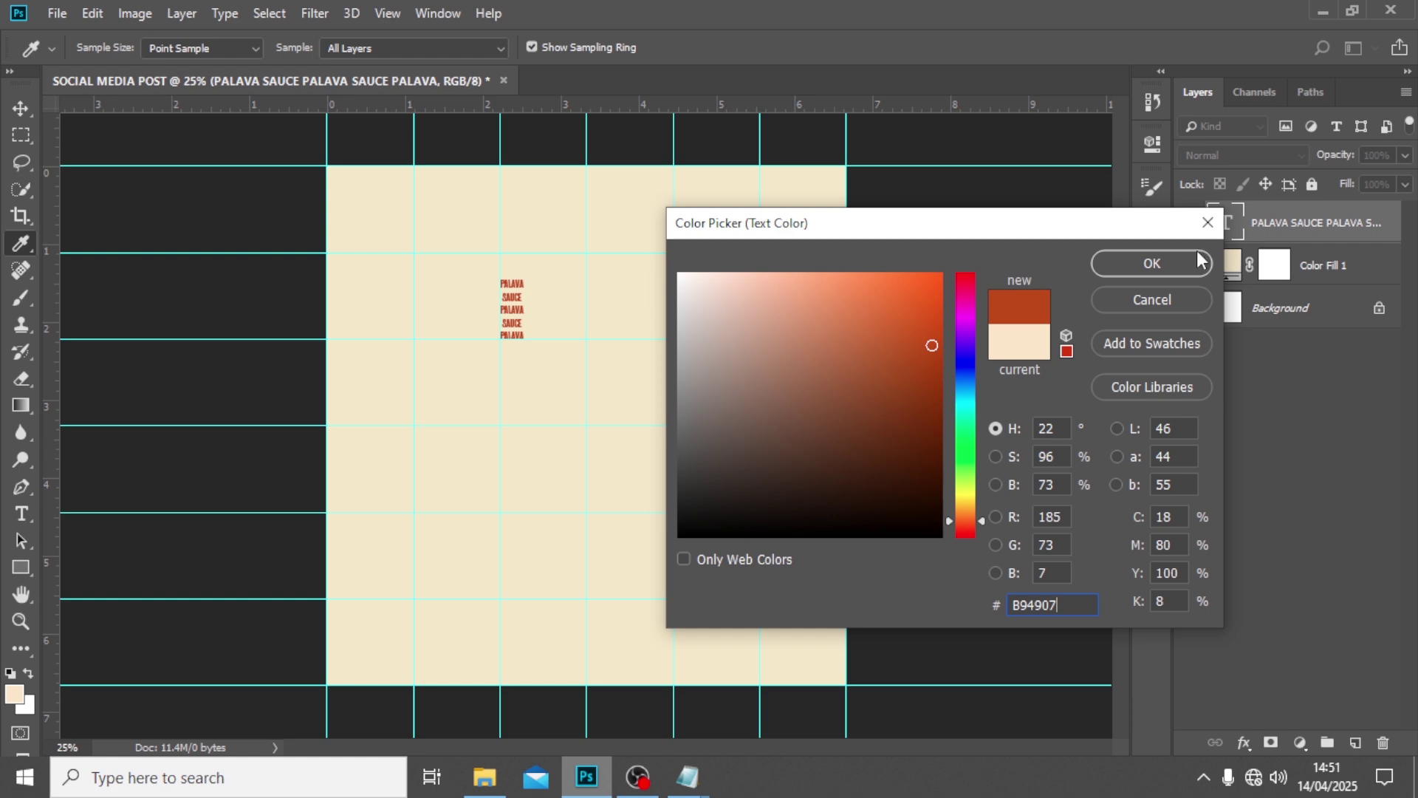
left_click(1178, 264)
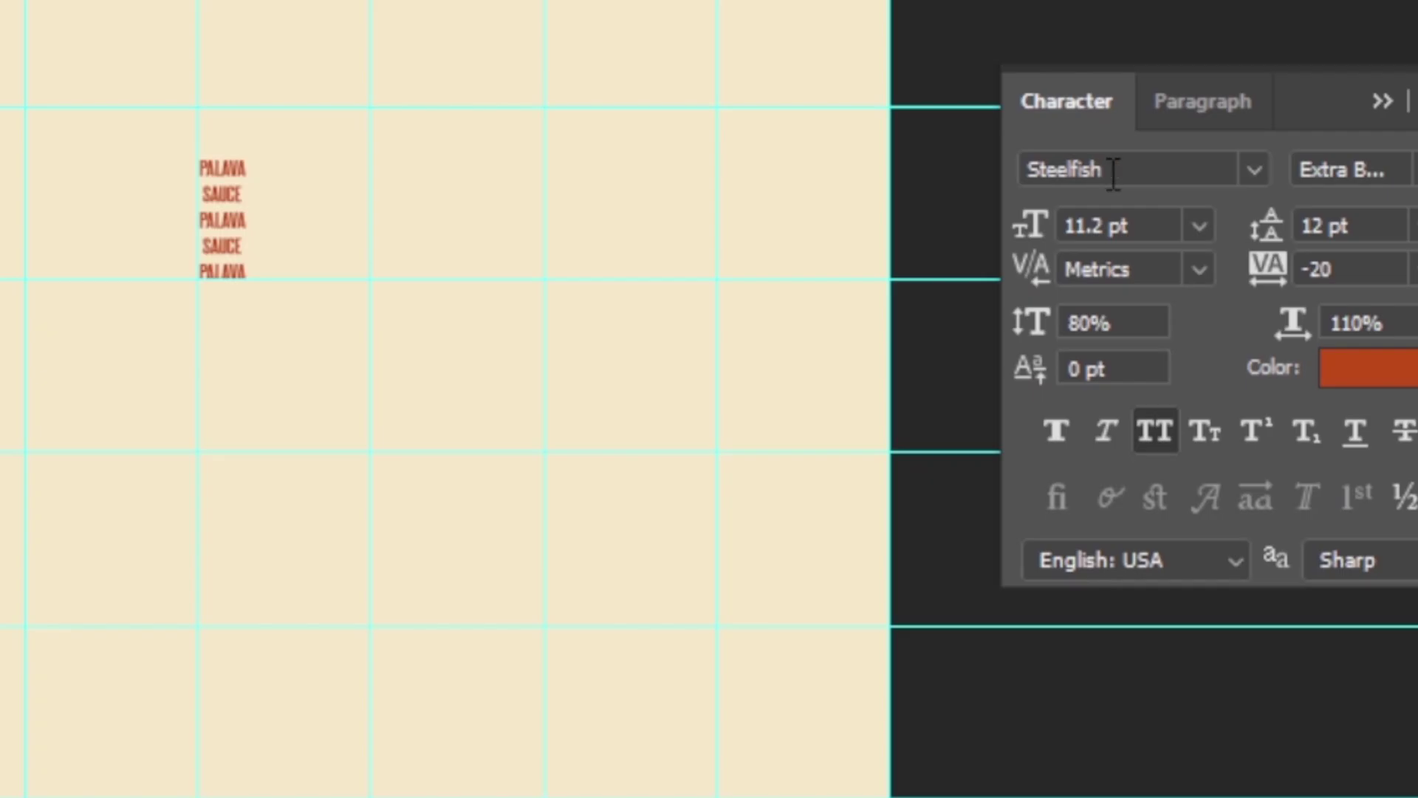
Step: Change the PALAVA SAUCE text font to Impact
left_click(957, 285)
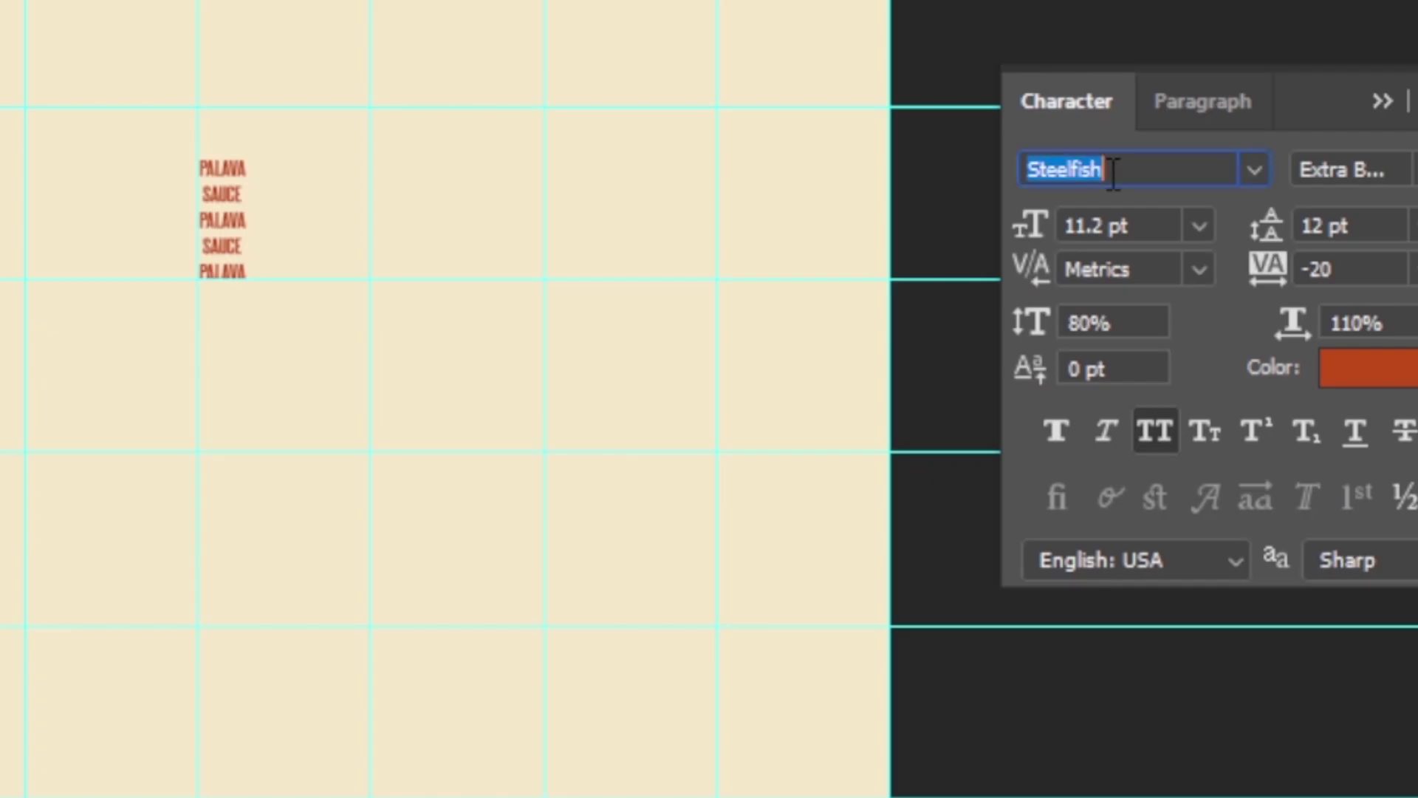
type("IMPACT")
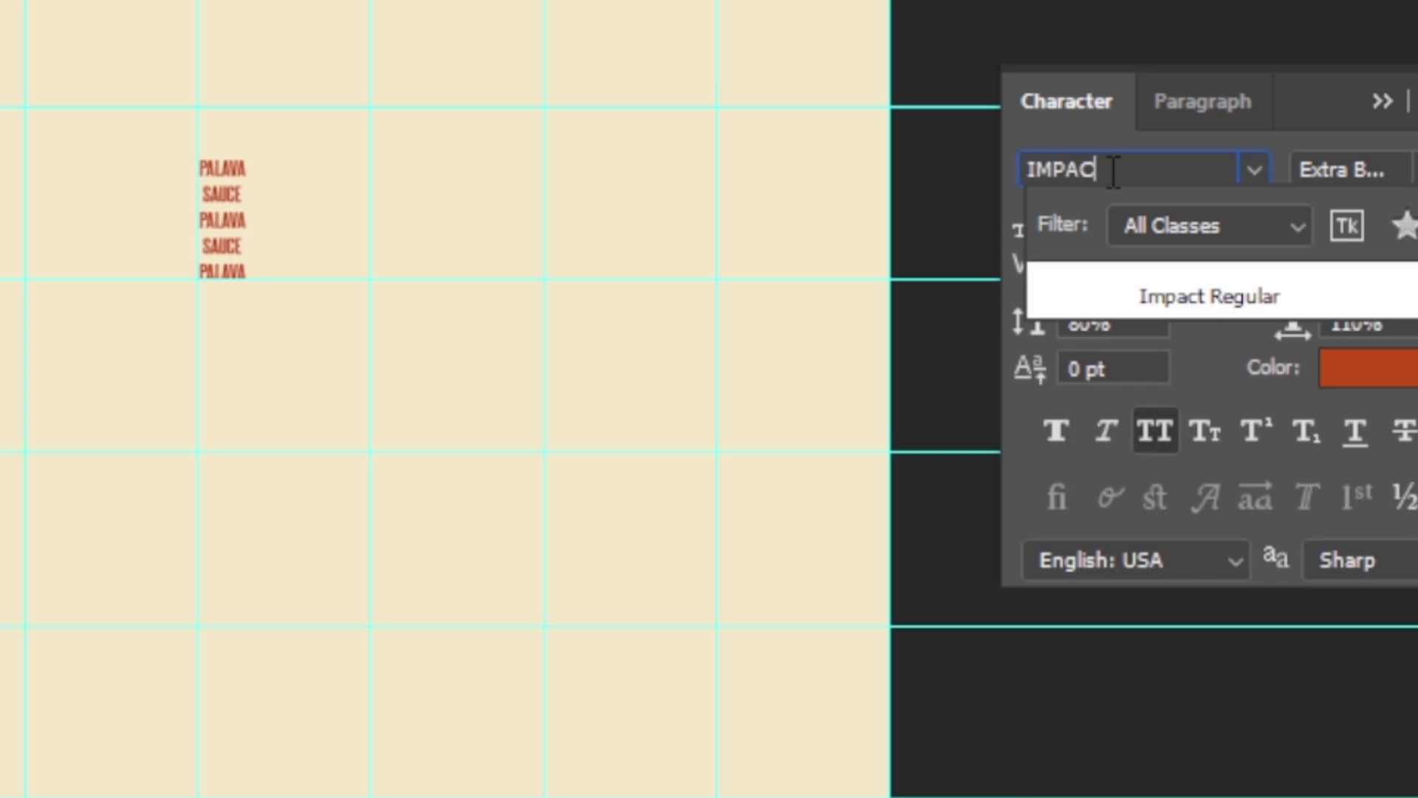
left_click(1137, 300)
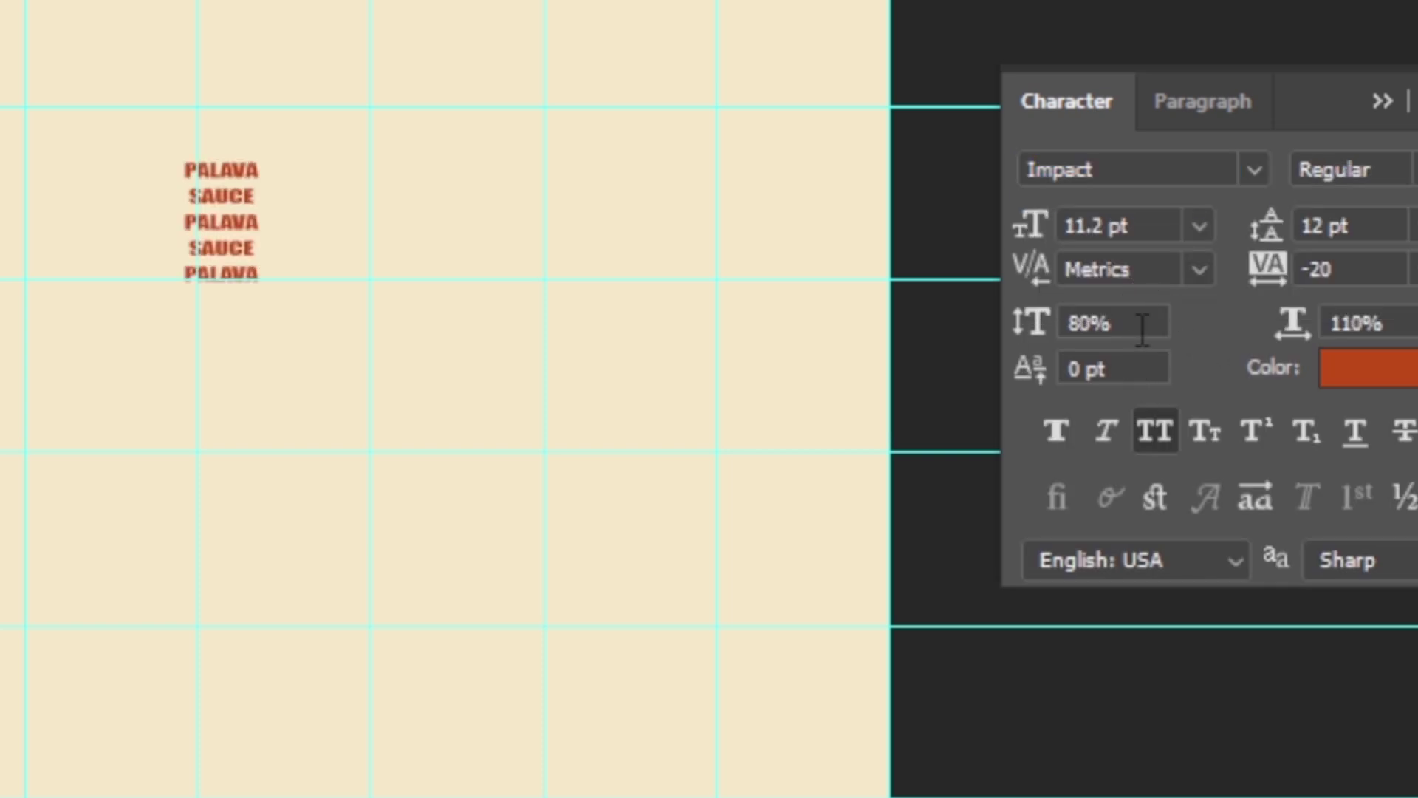
Step: Set the text size to 115 pt with 97 pt leading
left_click(1143, 328)
double_click(1101, 323)
left_click(1131, 223)
type("115")
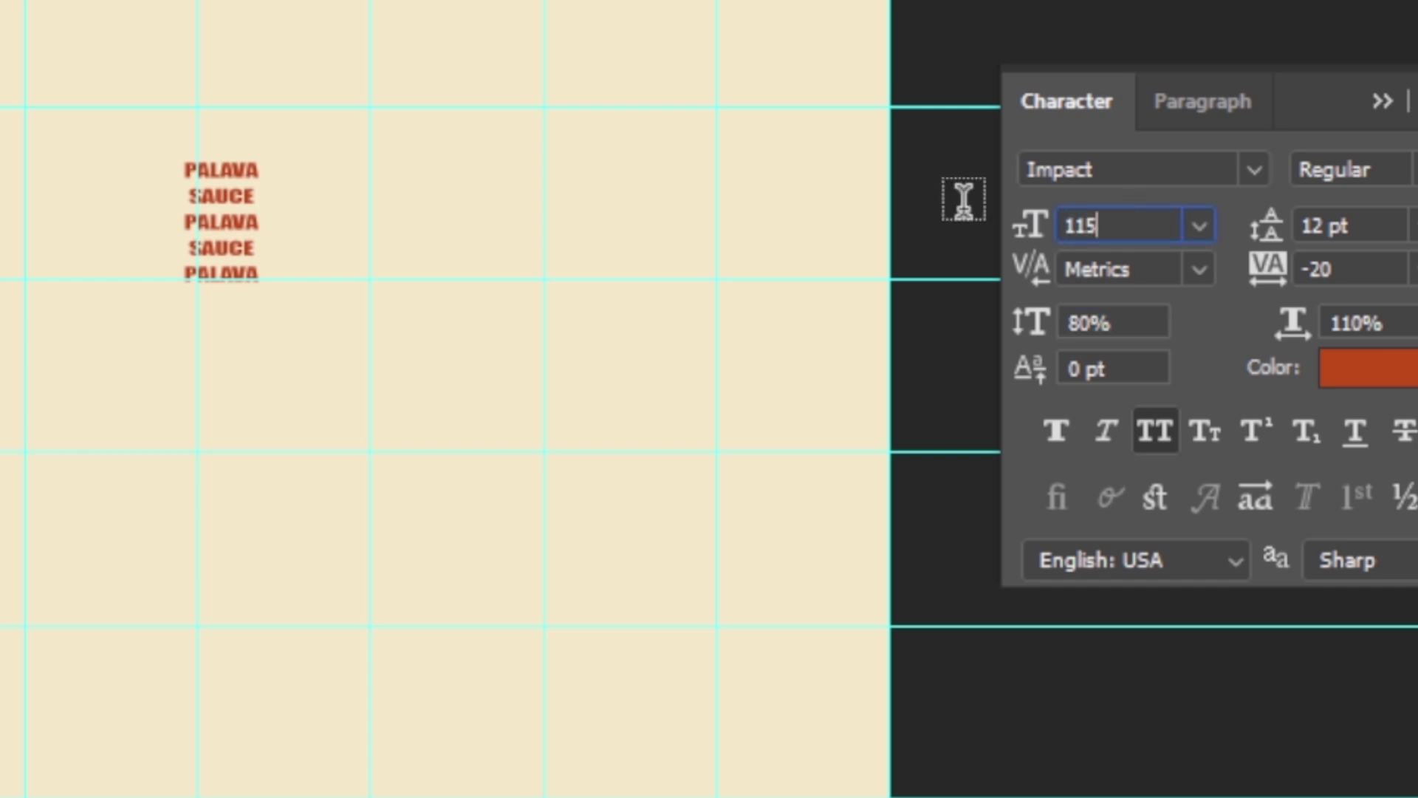
key("Return")
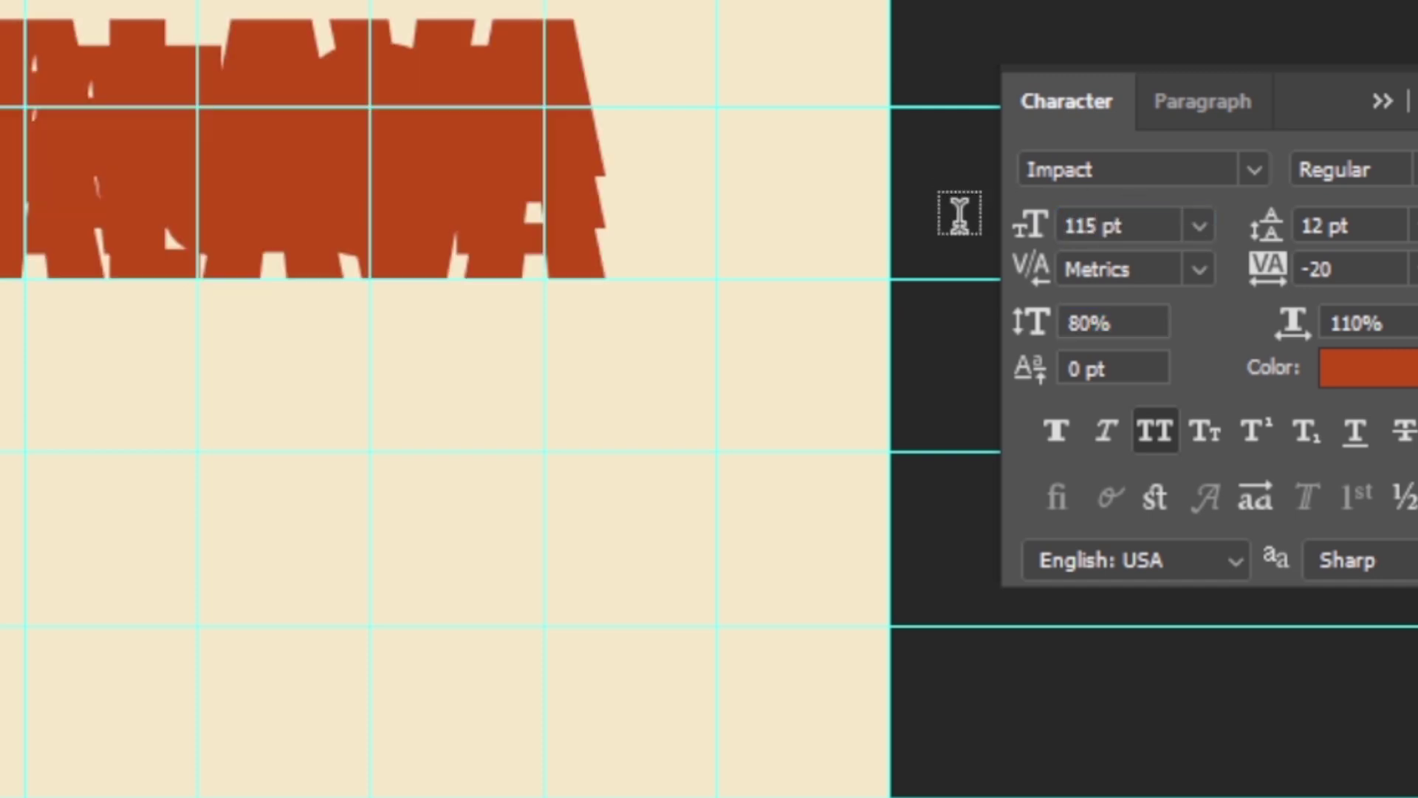
left_click(1367, 226)
type("97")
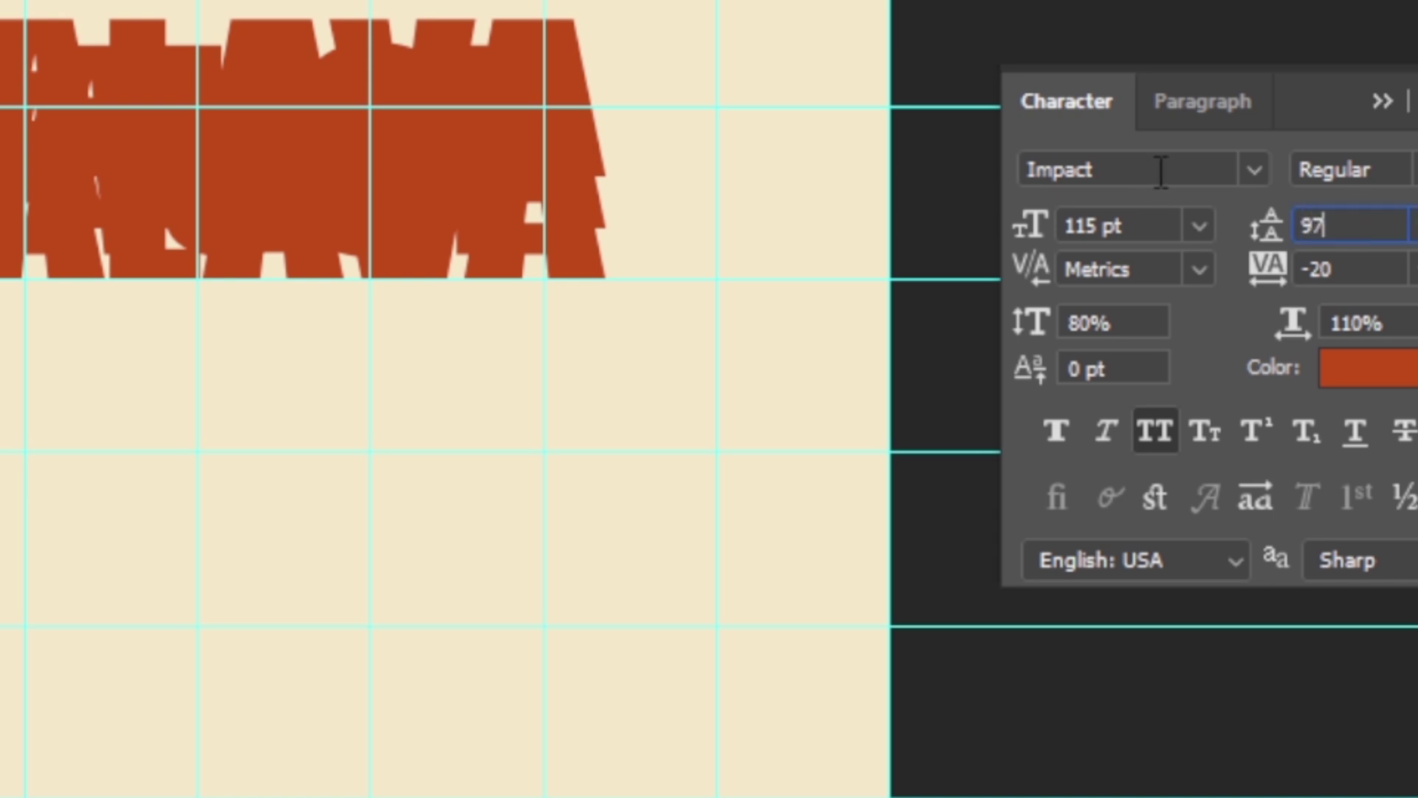
key("Return")
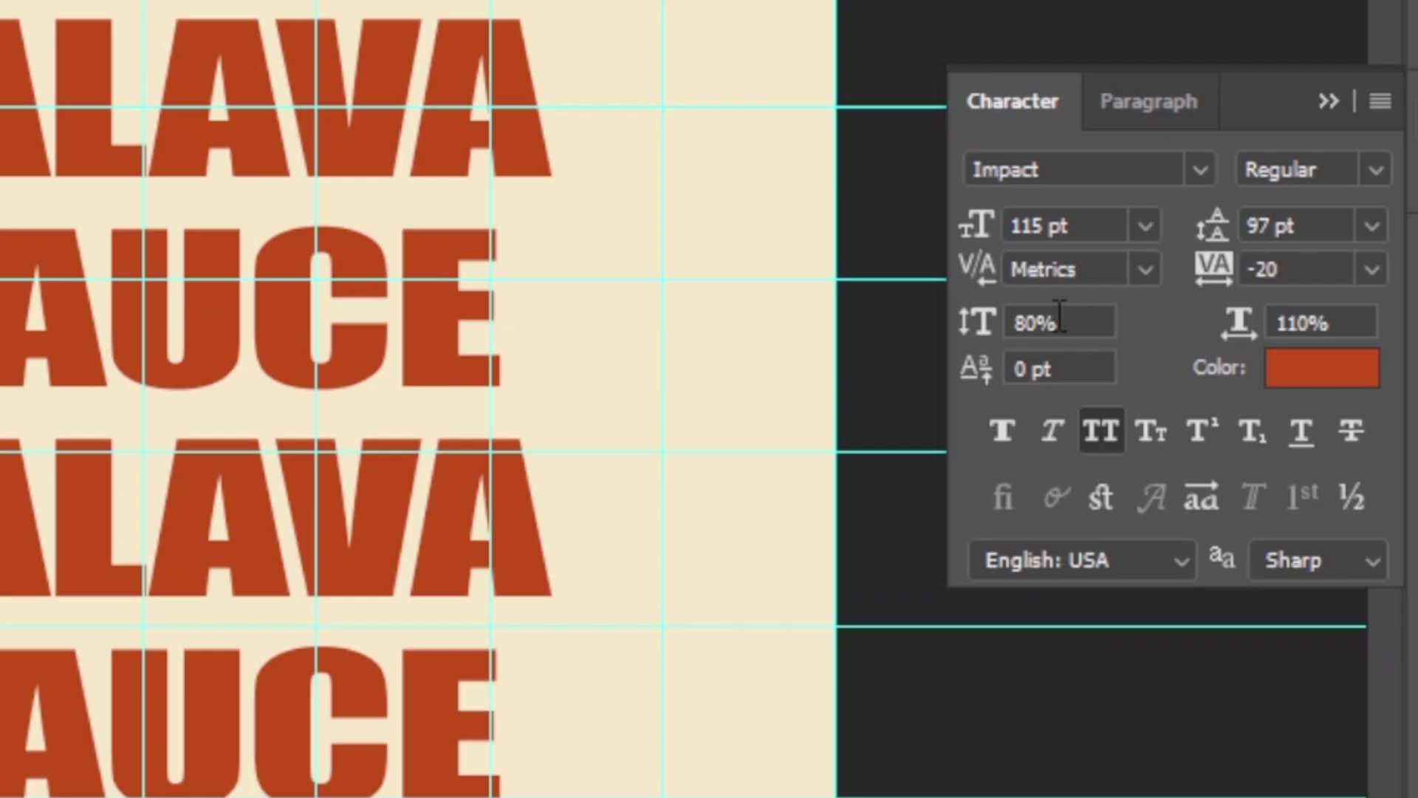
Step: Set the vertical scale to 100% and the tracking to -25
left_click(1059, 316)
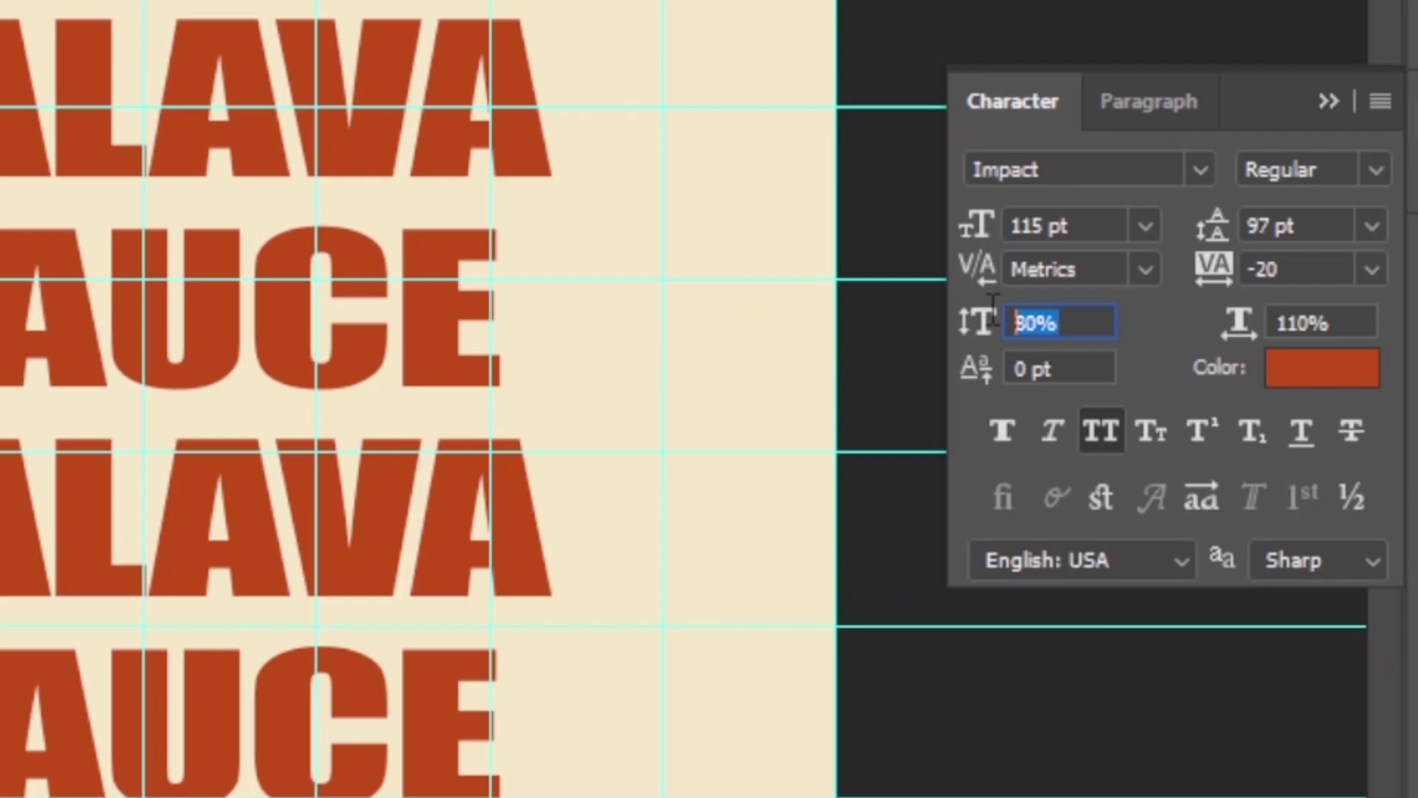
type("100")
key("Return")
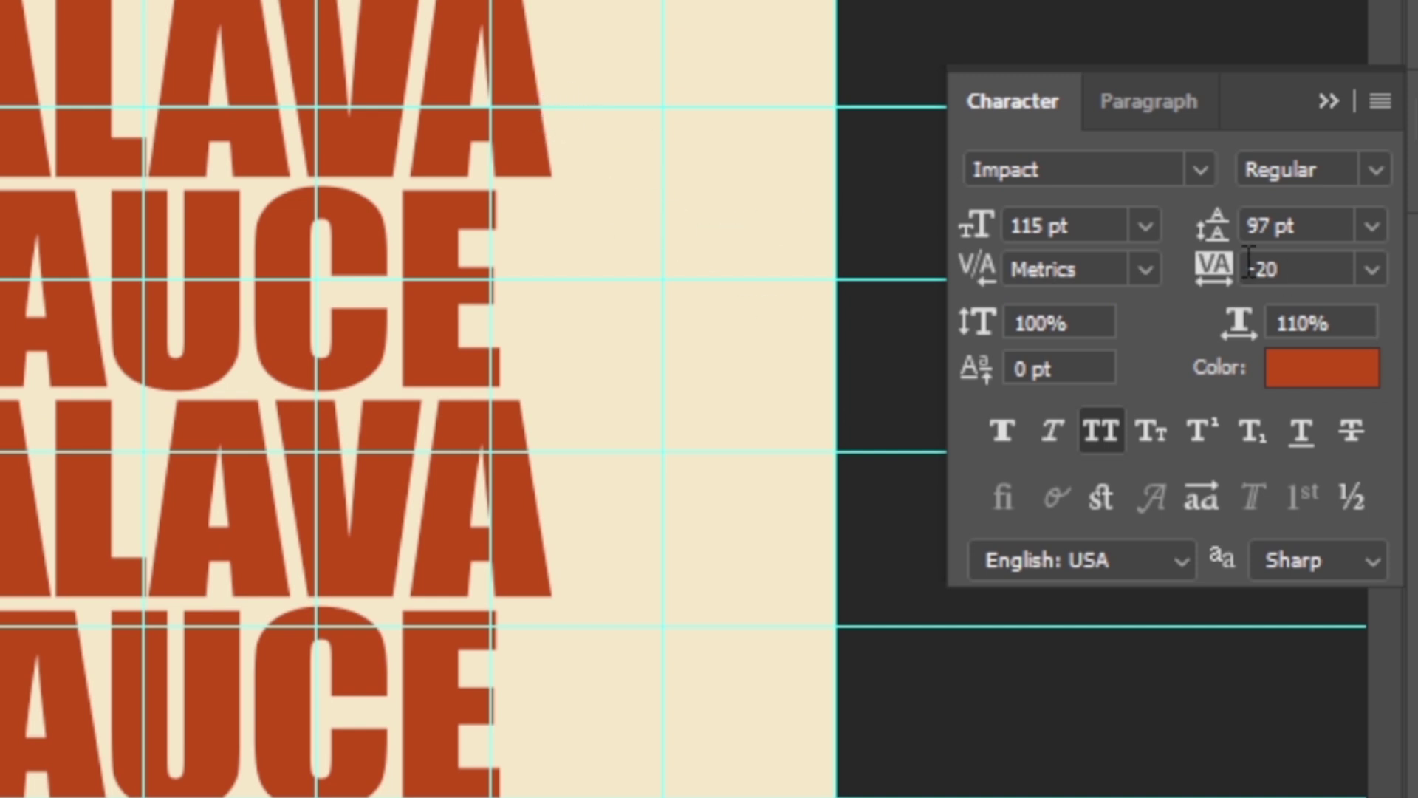
left_click(1215, 266)
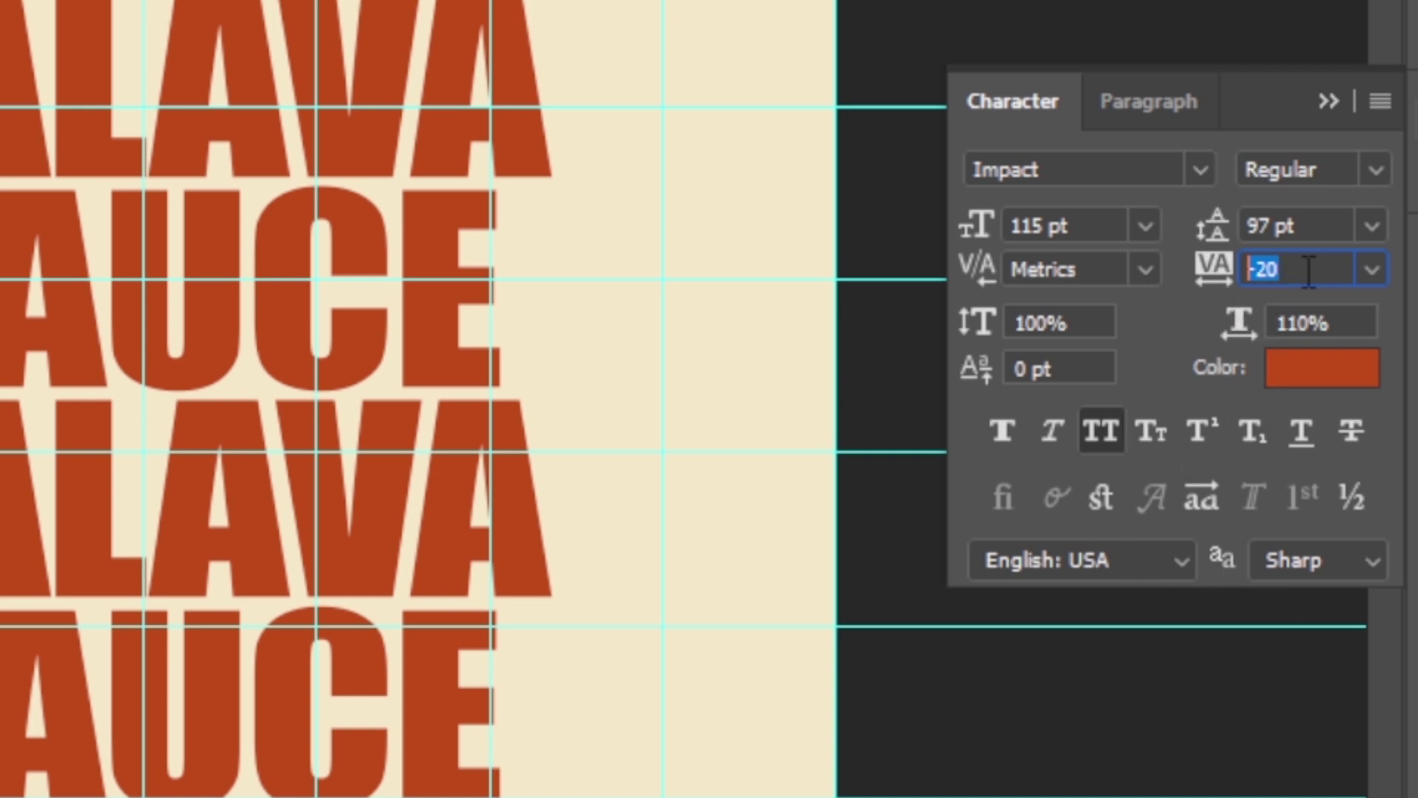
type("=")
key("BackSpace")
type("-25")
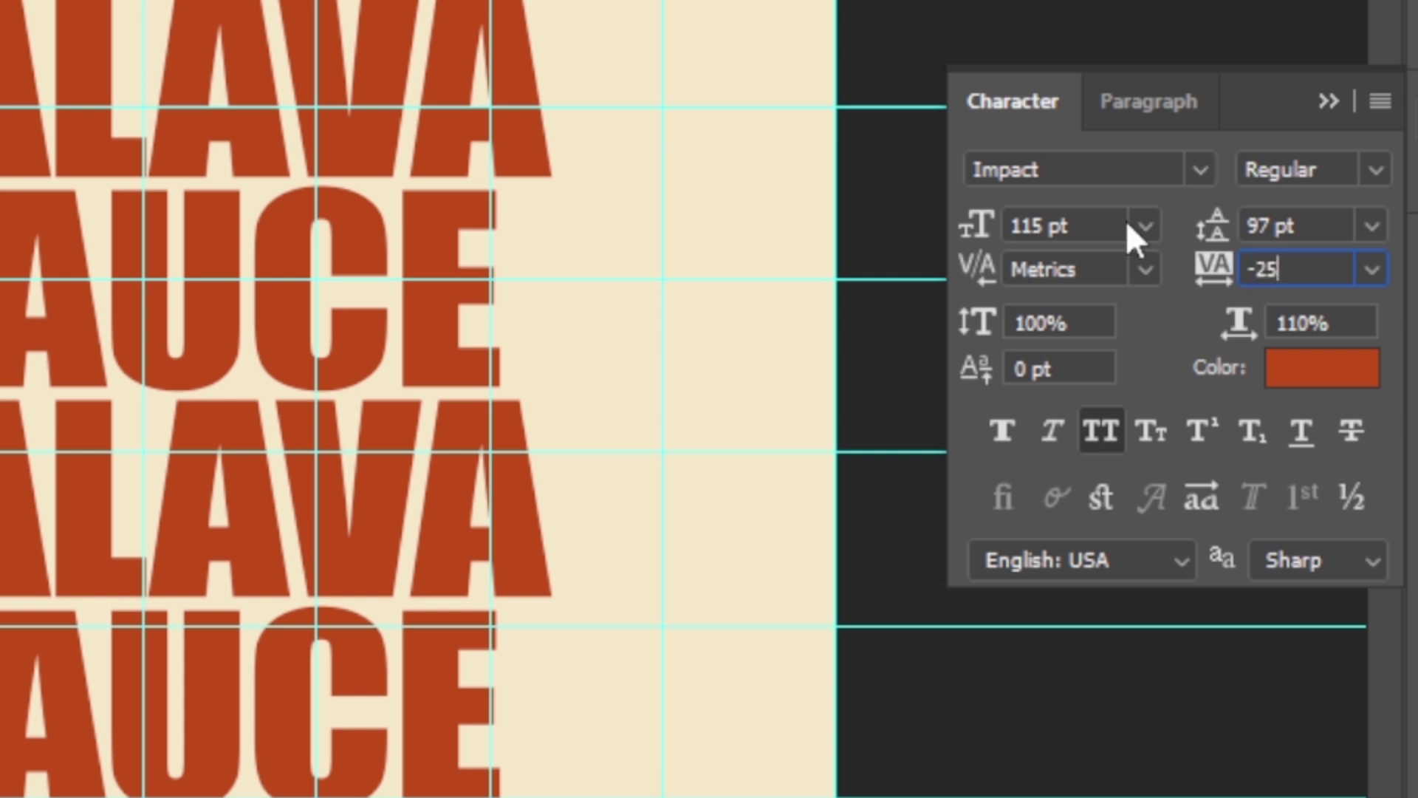
key("Return")
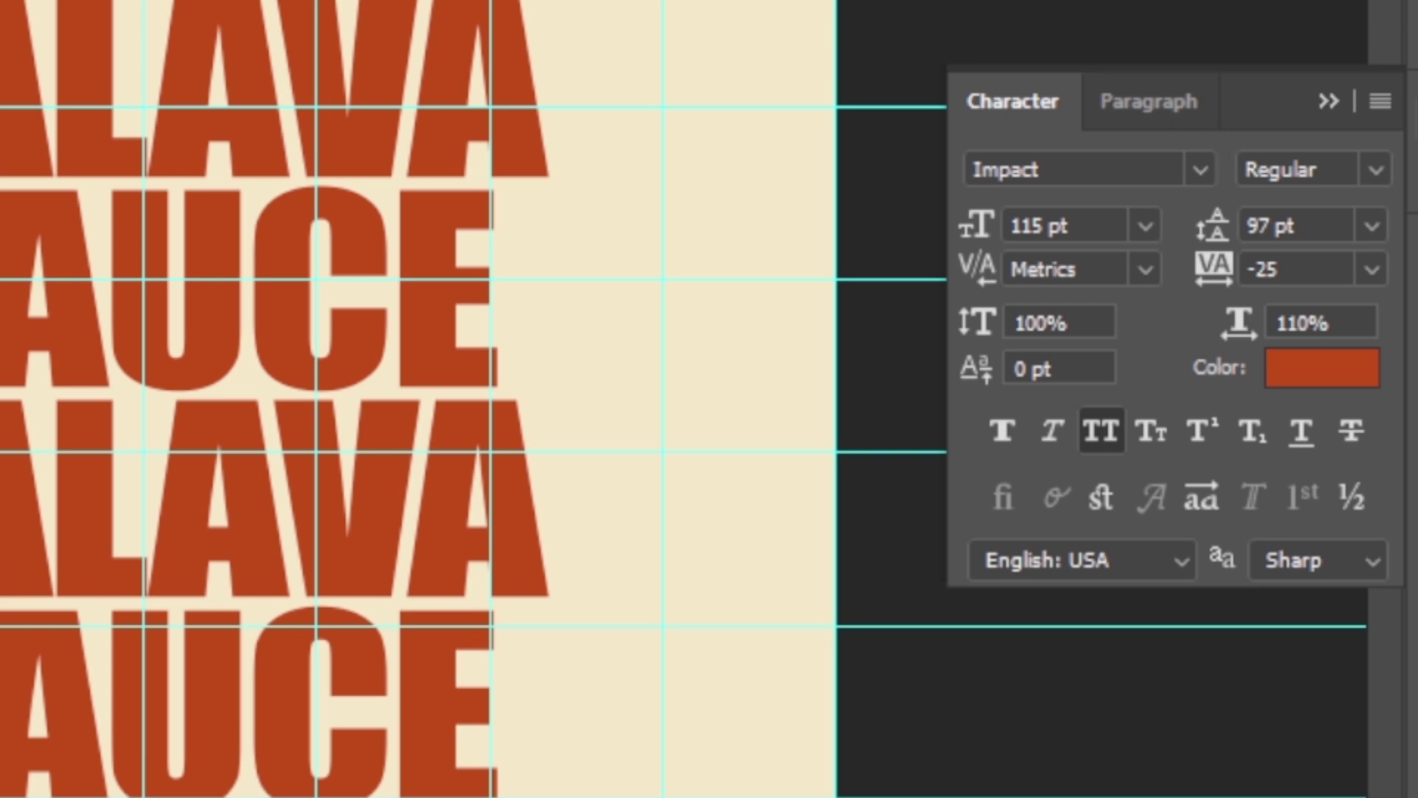
Step: Rotate the PALAVA SAUCE text block diagonally, about -34°, and nudge it upward
key("ctrl+t")
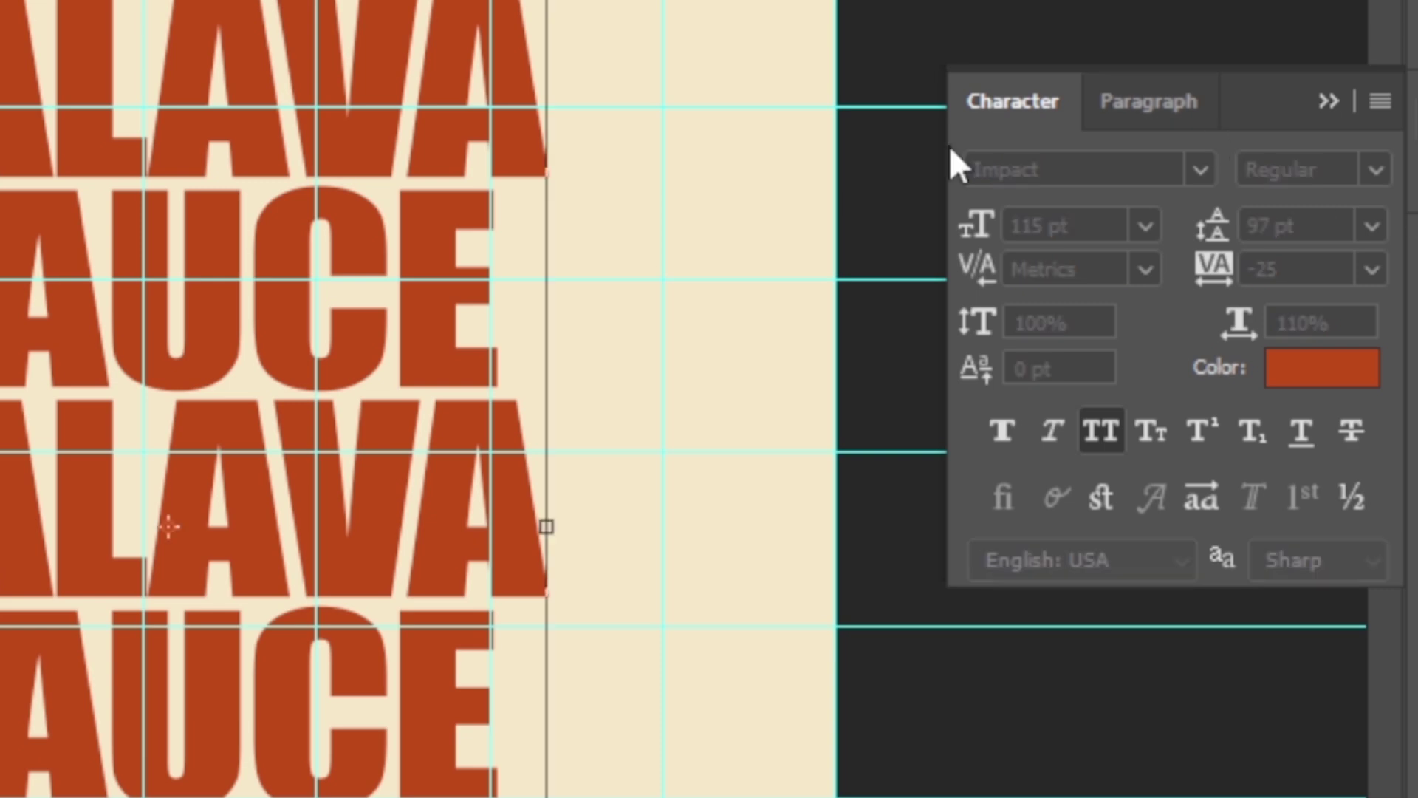
left_click_drag(813, 278, 703, 0)
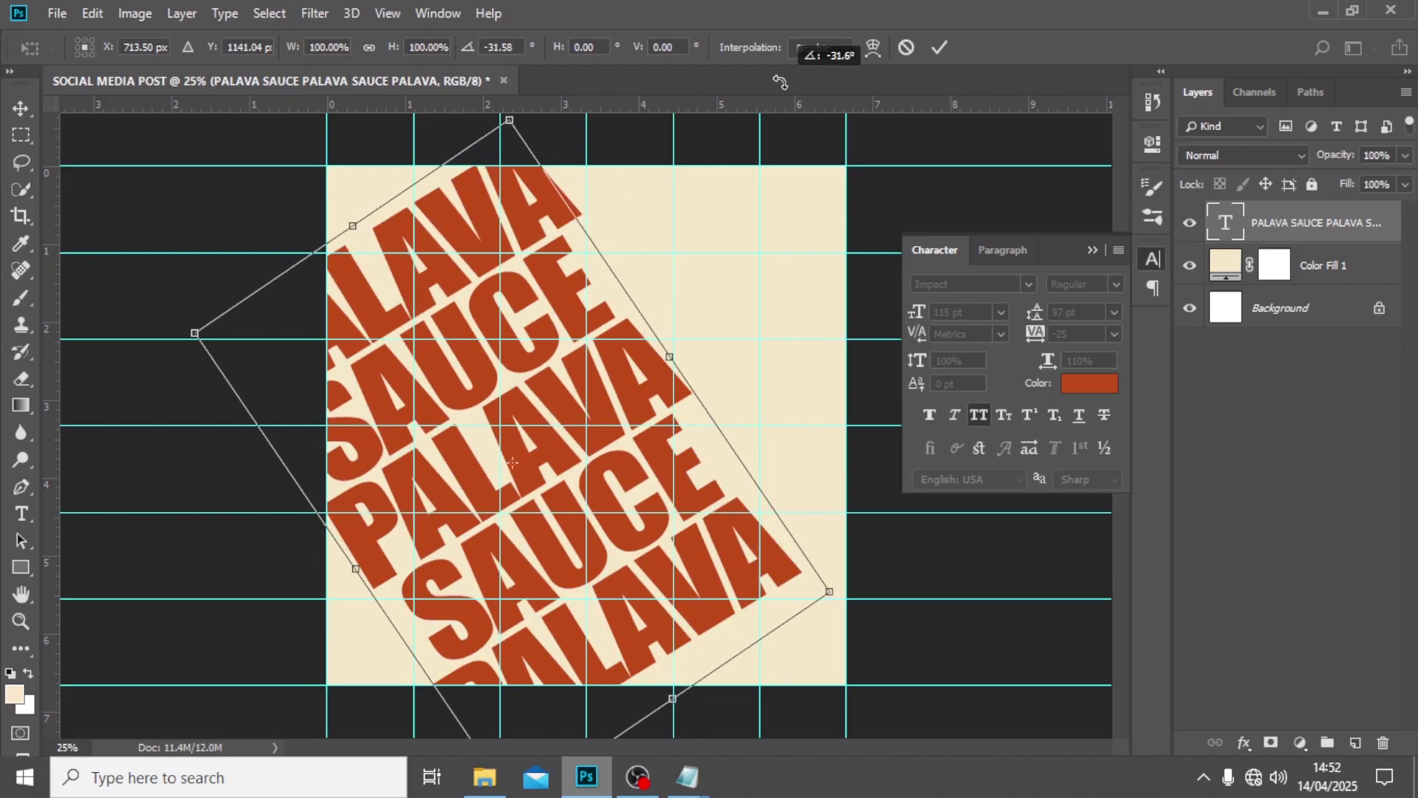
left_click_drag(780, 81, 774, 79)
left_click_drag(548, 420, 593, 398)
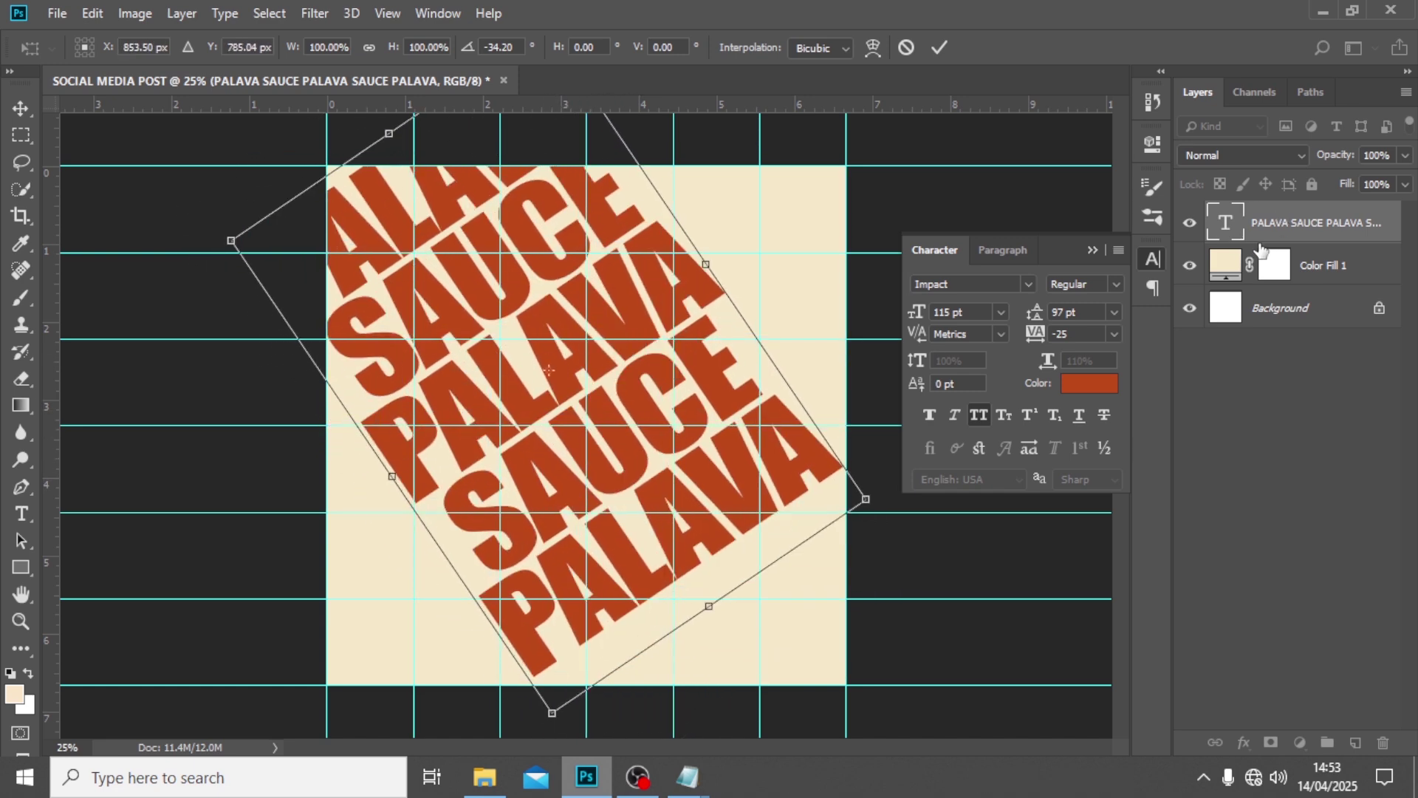
key("Return")
Step: Duplicate the last SAUCE PALAVA lines at the end and reposition the block on the square
key("t")
left_click_drag(827, 451, 499, 502)
key("ctrl+c")
key("Right")
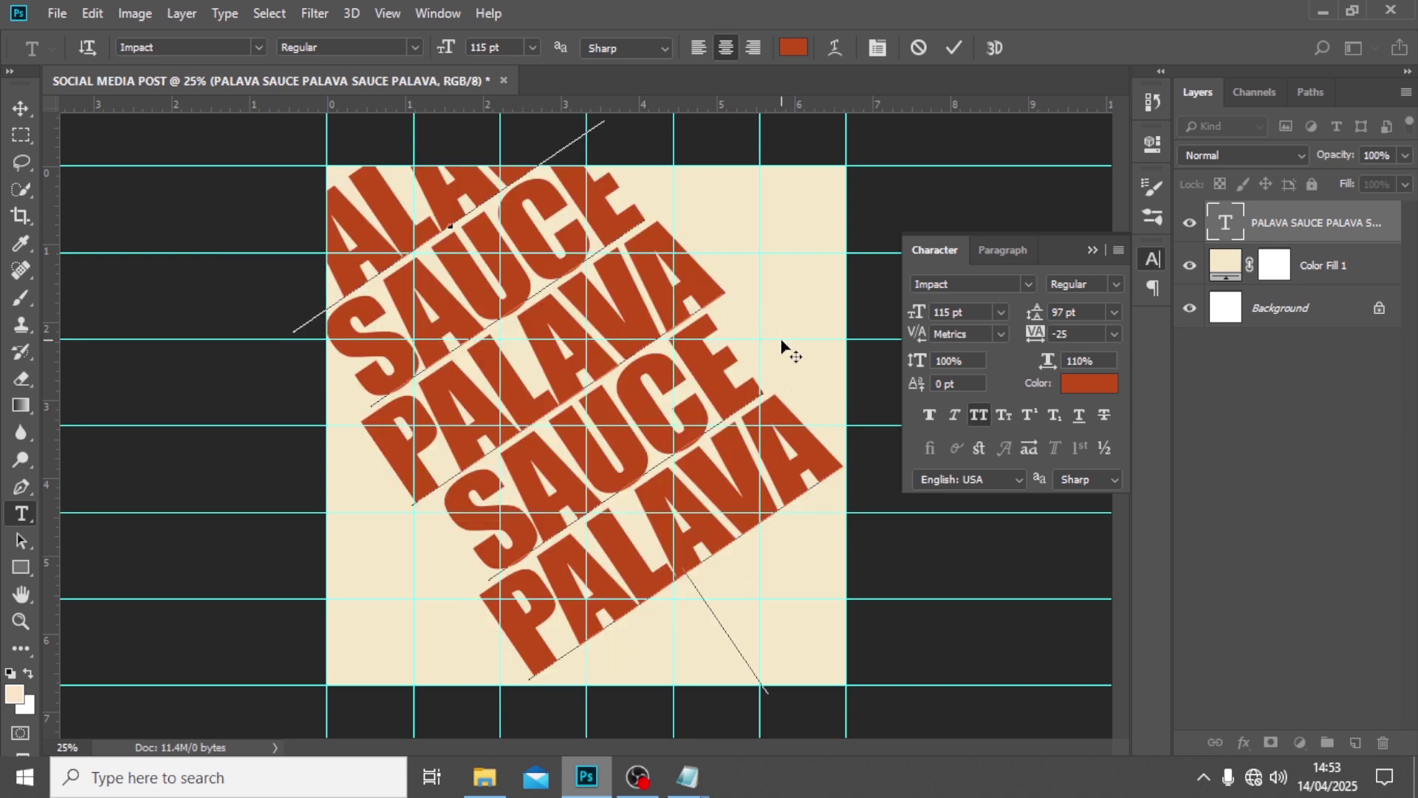
key("Return")
key("ctrl+v")
key("ctrl+Return")
left_click_drag(786, 348, 617, 391)
key("shift+Up")
key("shift+Up")
key("shift+Up")
key("shift+Up")
key("shift+Up")
key("shift+Up")
key("shift+Up")
key("shift+Up")
key("shift+Up")
key("shift+Up")
key("shift+Up")
key("shift+Up")
key("shift+Up")
key("shift+Up")
key("shift+Up")
key("shift+Up")
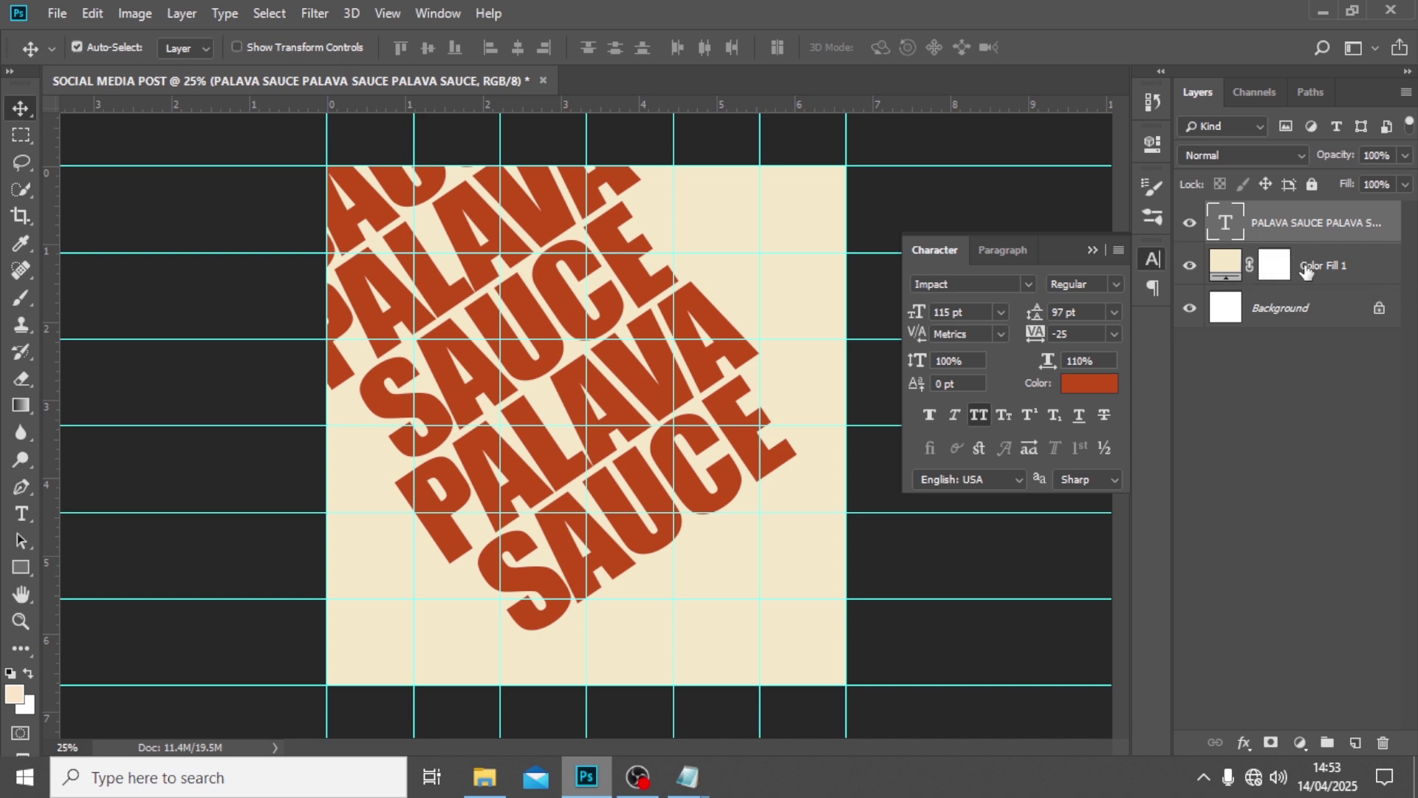
Step: Group the text with the Color Fill 1 layer and name the group BG
key("ctrl")
left_click(1332, 278, "ctrl")
key("ctrl+g")
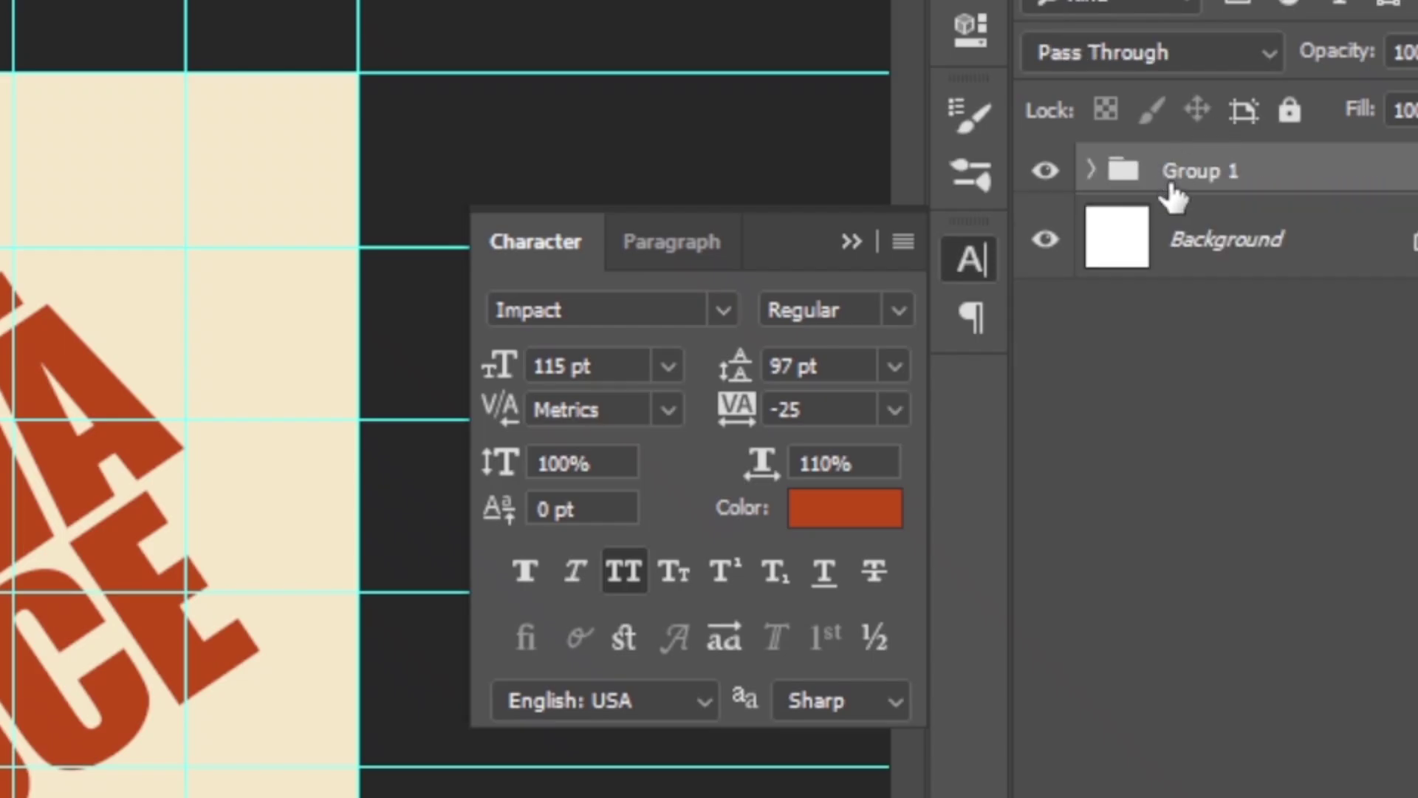
double_click(1247, 217)
type("BG")
key("Return")
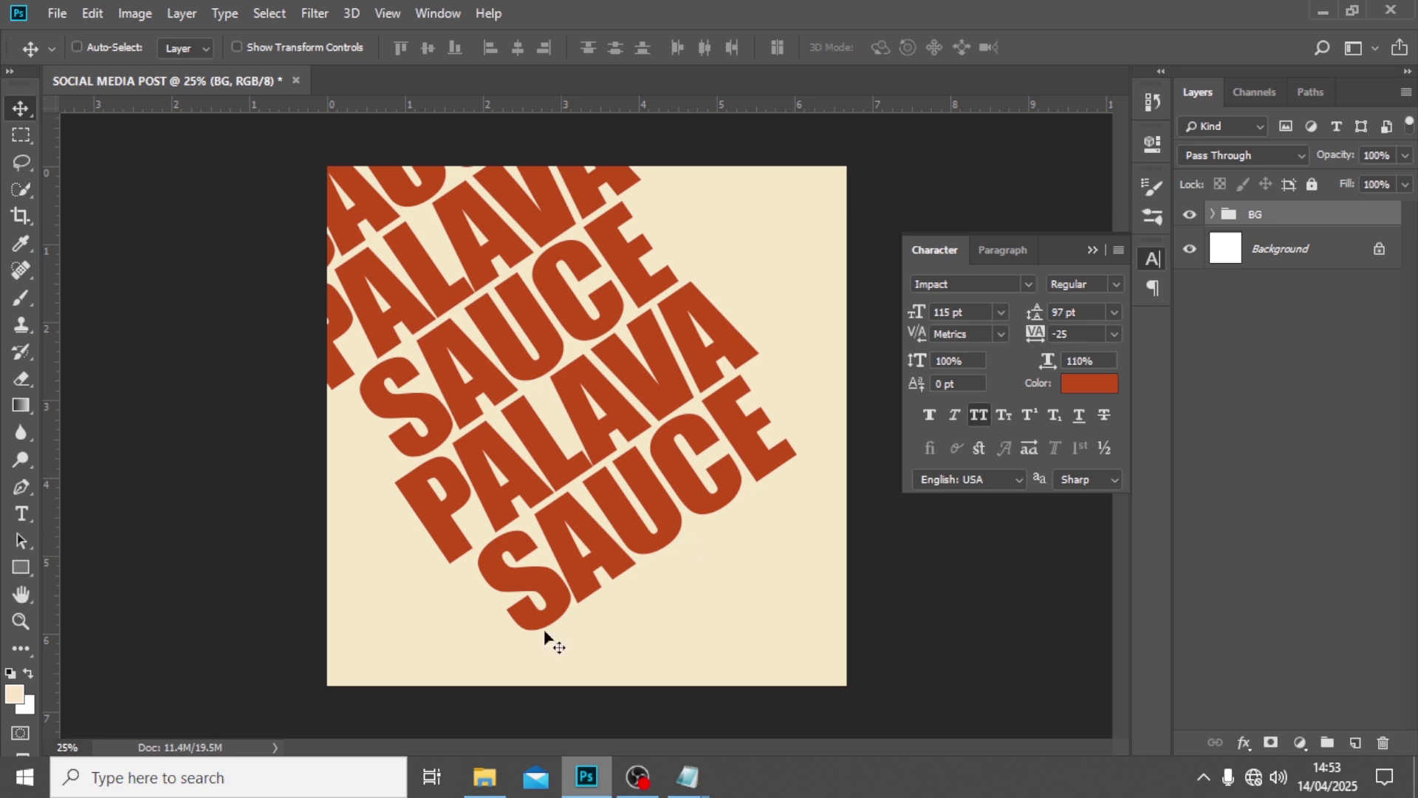
Step: Place the food copy image into the post and group it as FOOD
left_click(484, 777)
left_click_drag(415, 167, 571, 479)
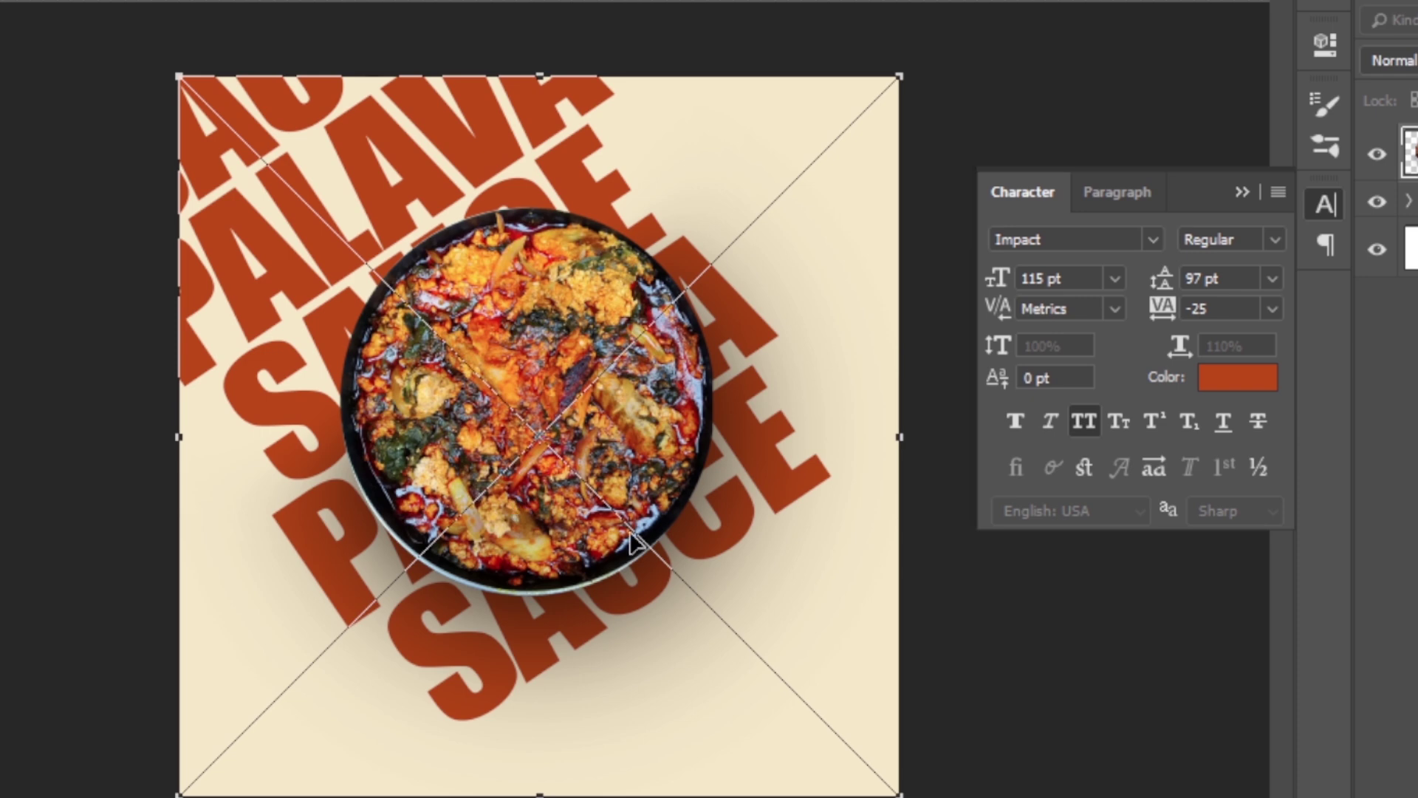
key("Return")
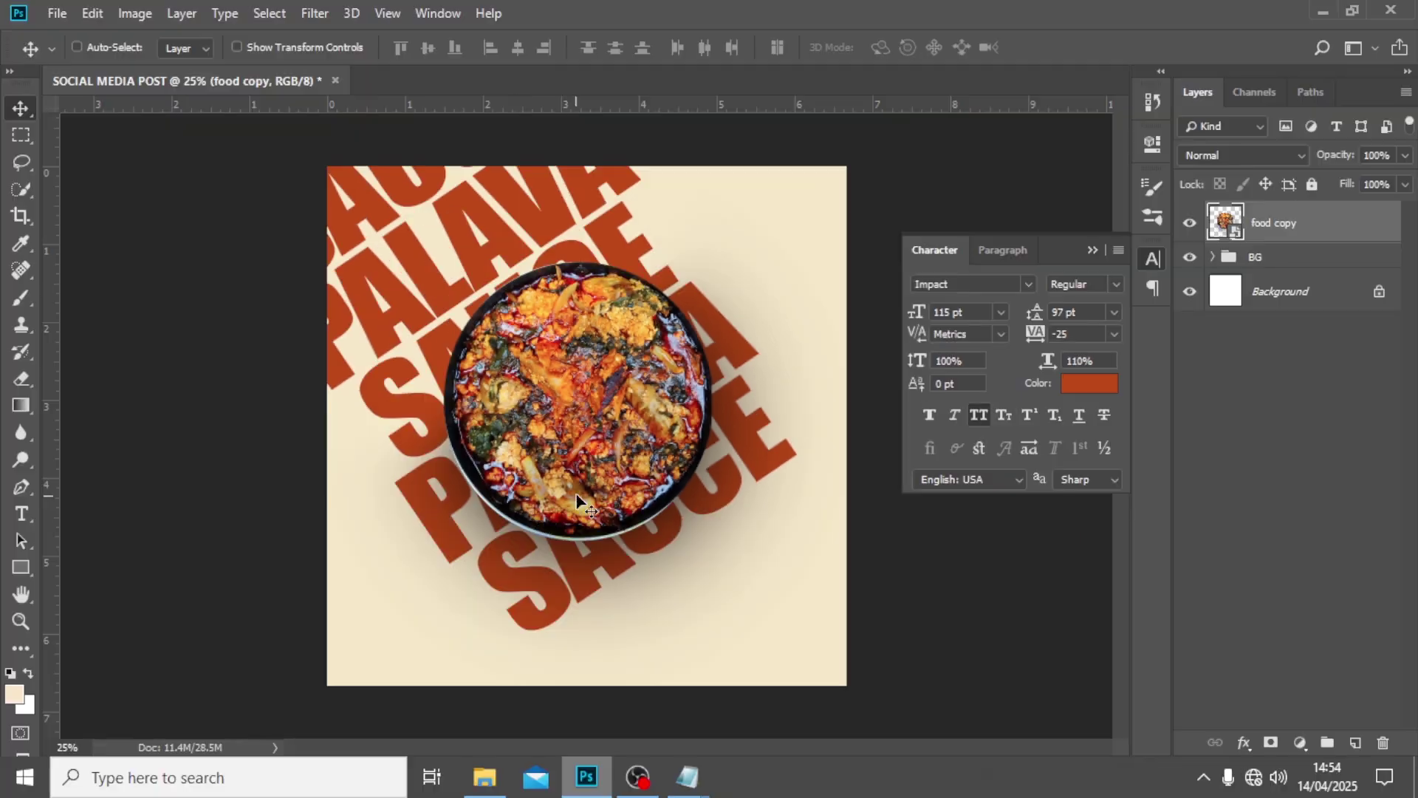
key("ctrl+g")
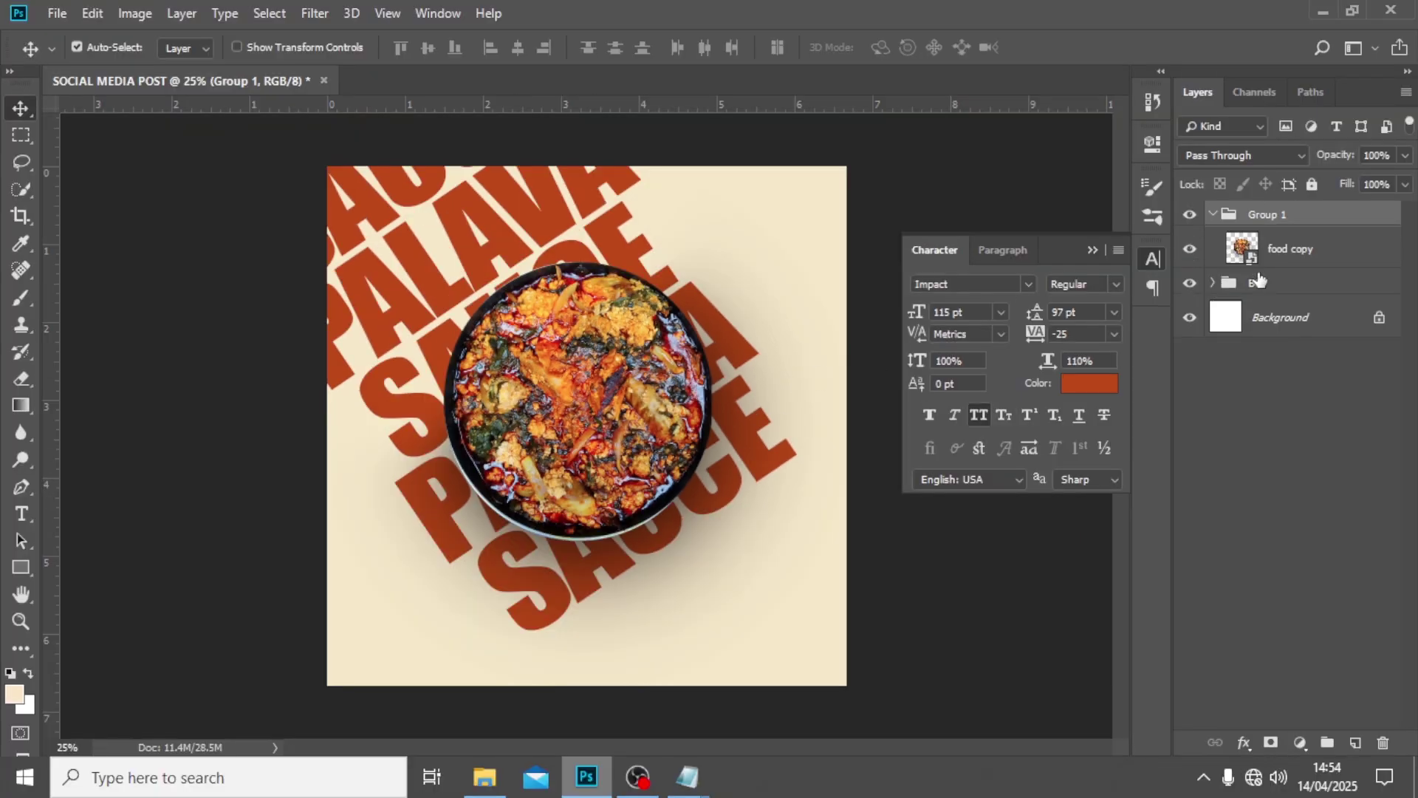
double_click(1263, 214)
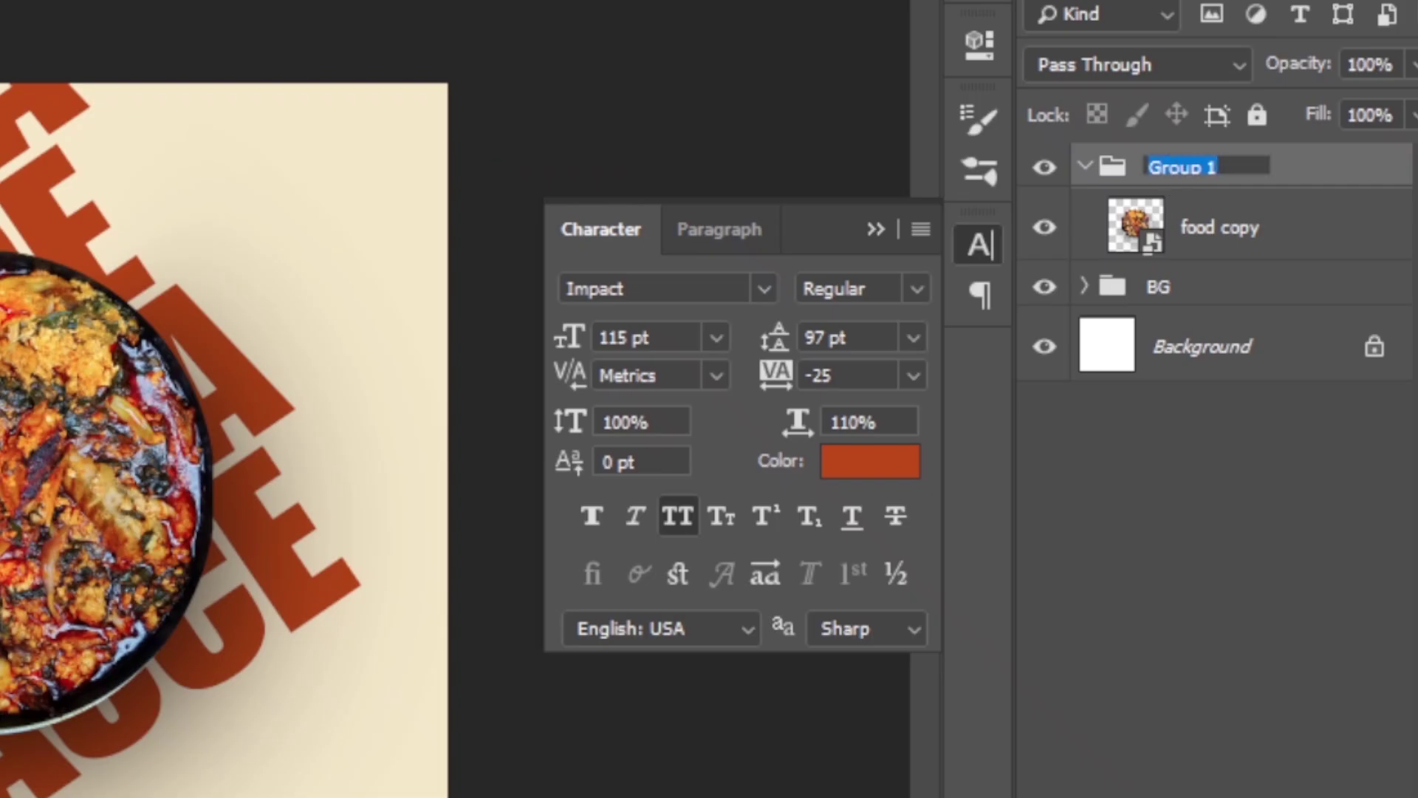
type("FOOD")
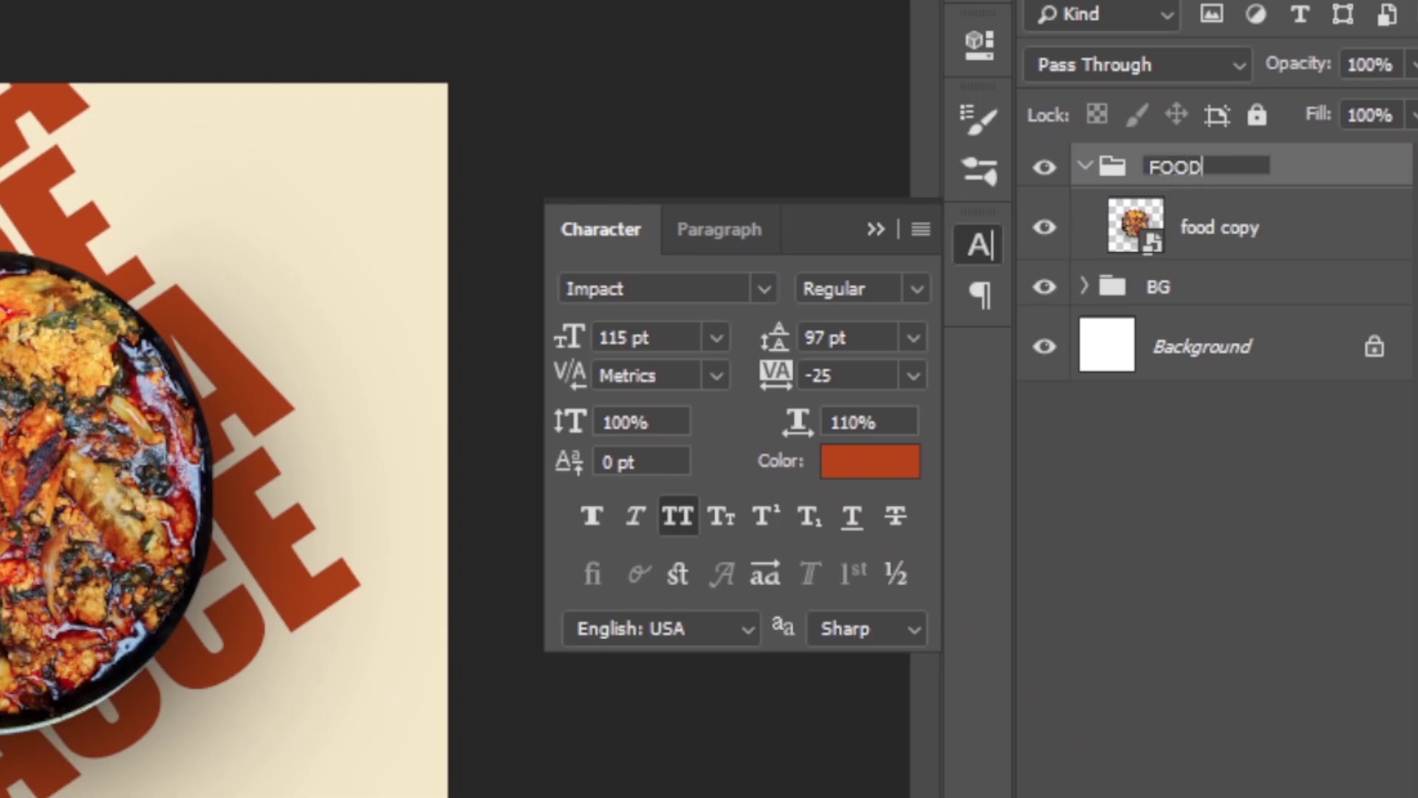
key("Return")
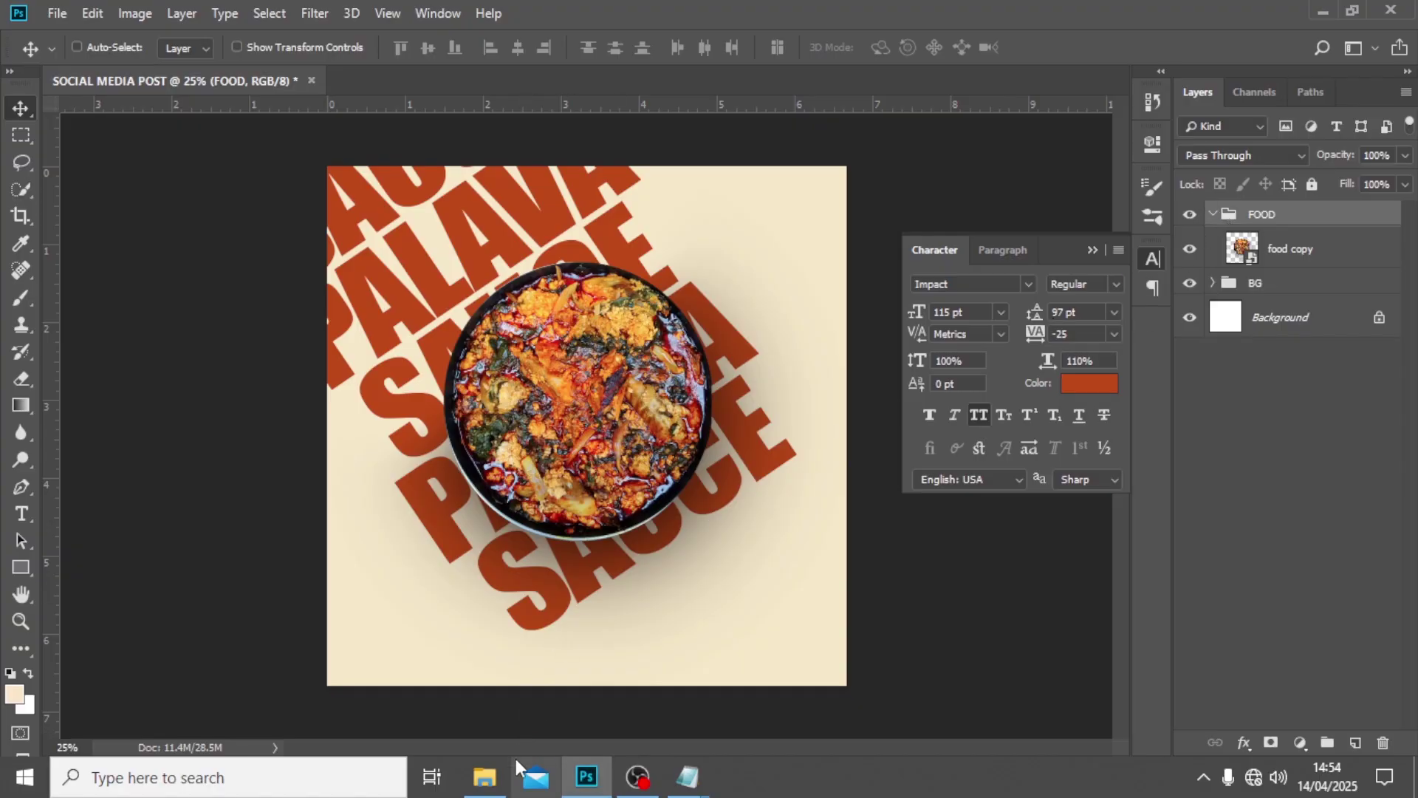
Step: Place the CONTACT copy graphic from the FILES folder and show the guides
left_click(502, 713)
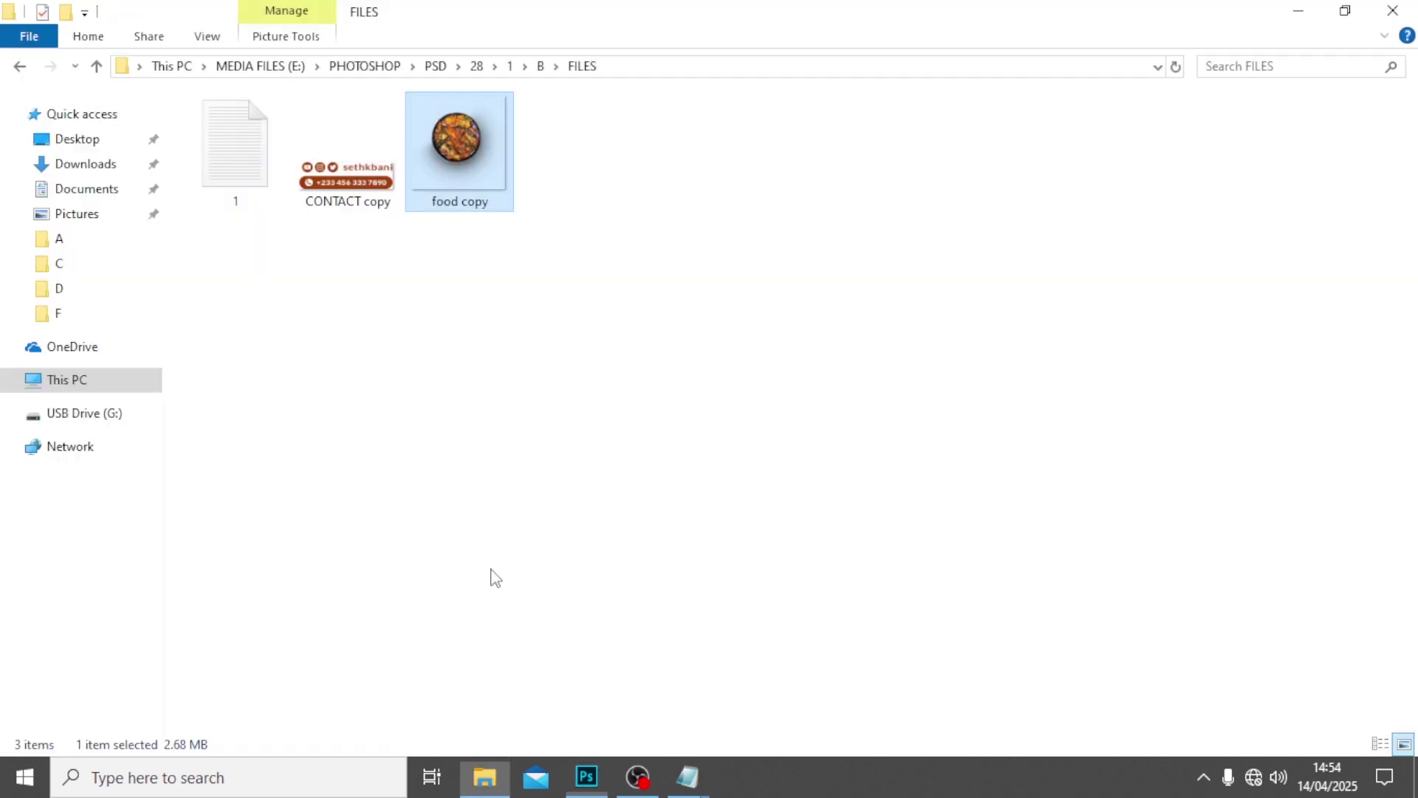
left_click_drag(347, 147, 646, 578)
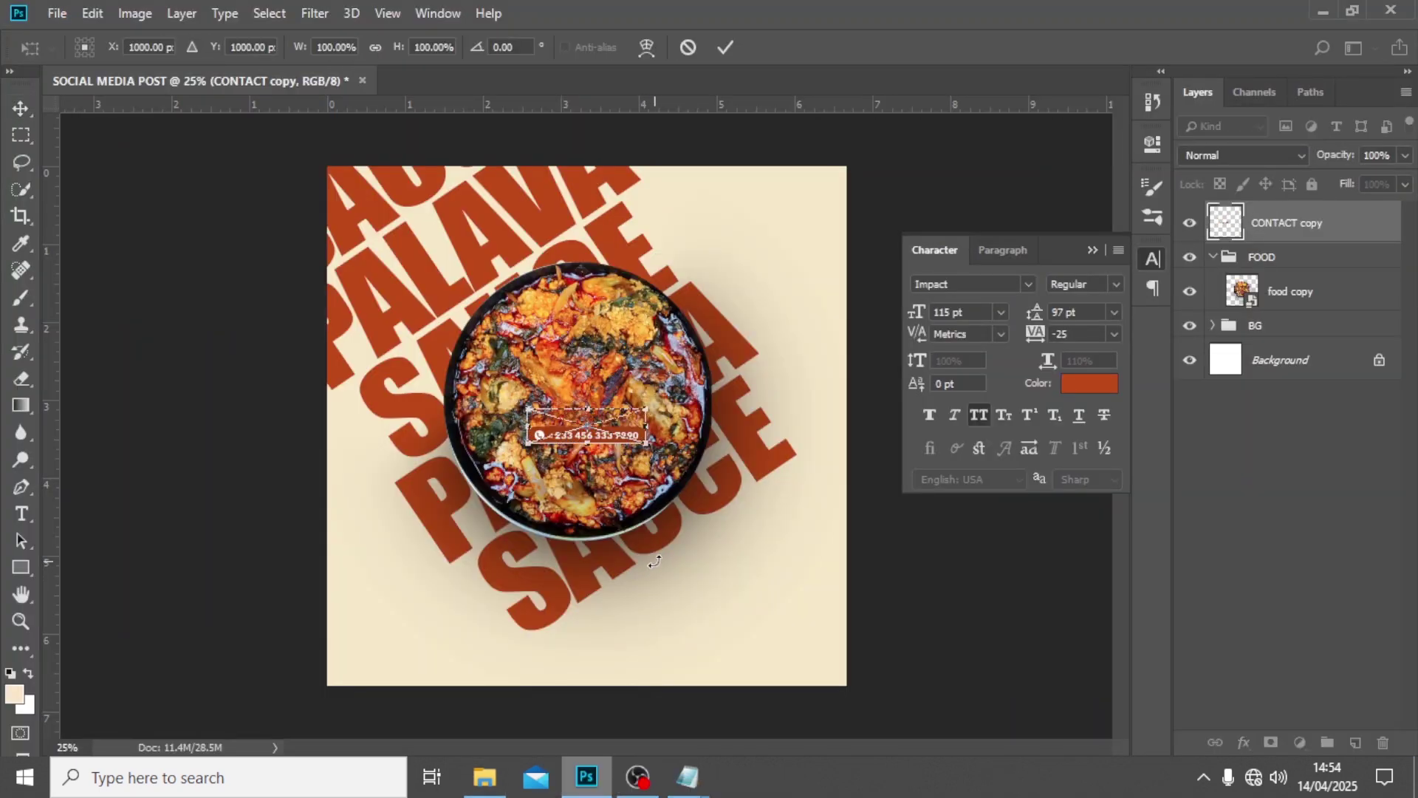
key("ctrl+semicolon")
Step: Position the contact details below the bowl, just right of centre, aligned to a guide
key("Return")
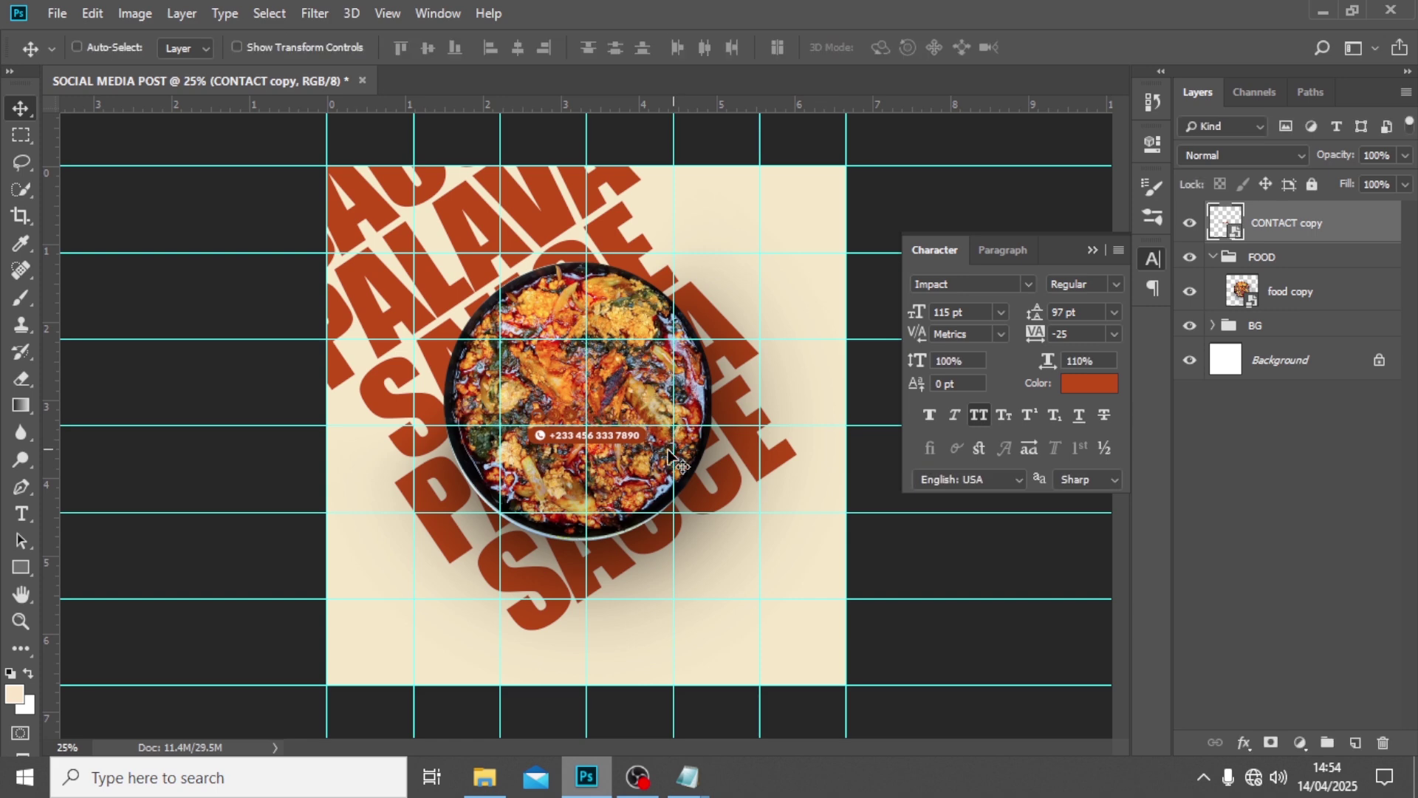
left_click_drag(639, 445, 789, 627)
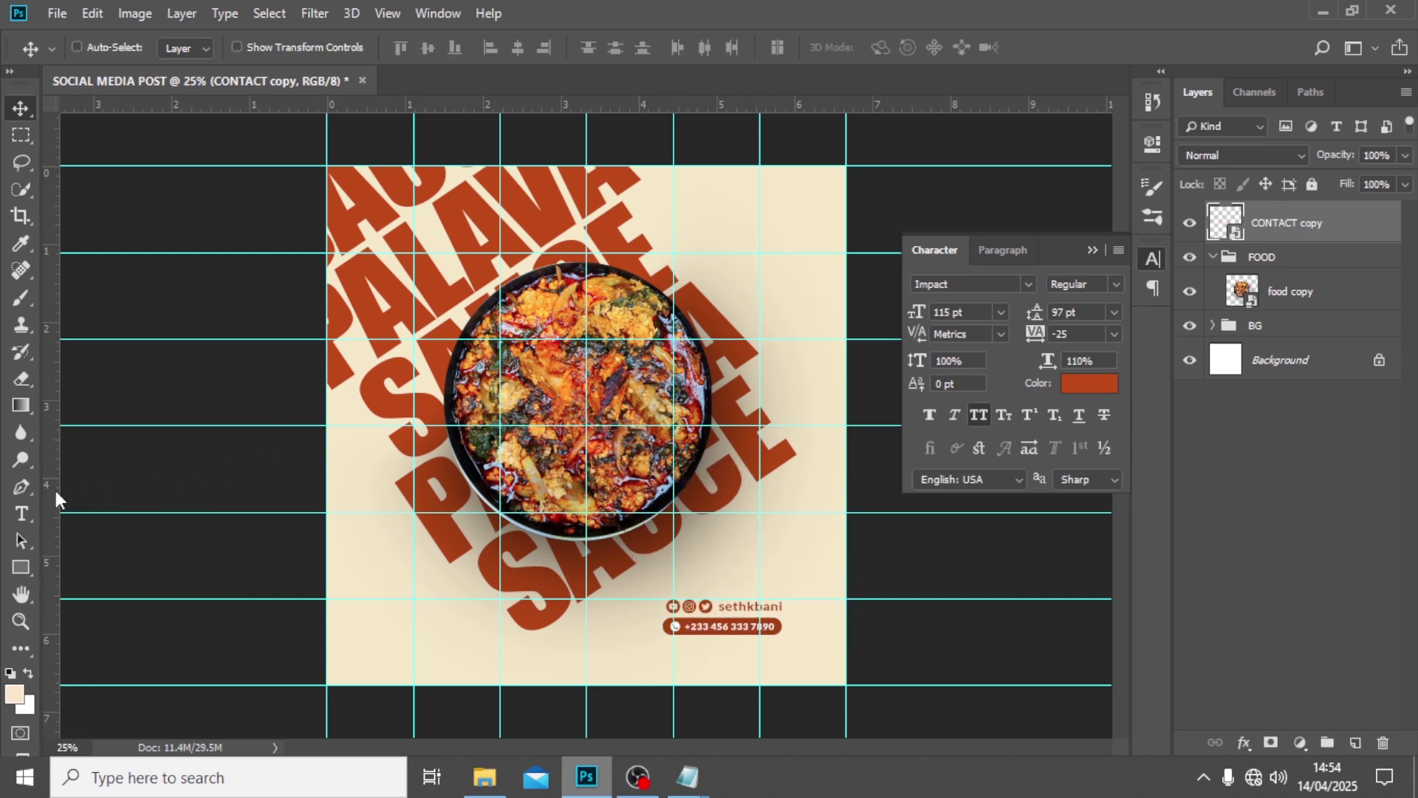
left_click_drag(52, 490, 797, 521)
key("shift+Right")
key("shift+Right")
key("shift+Right")
key("shift+Right")
key("shift+Right")
key("shift+Right")
key("shift+Right")
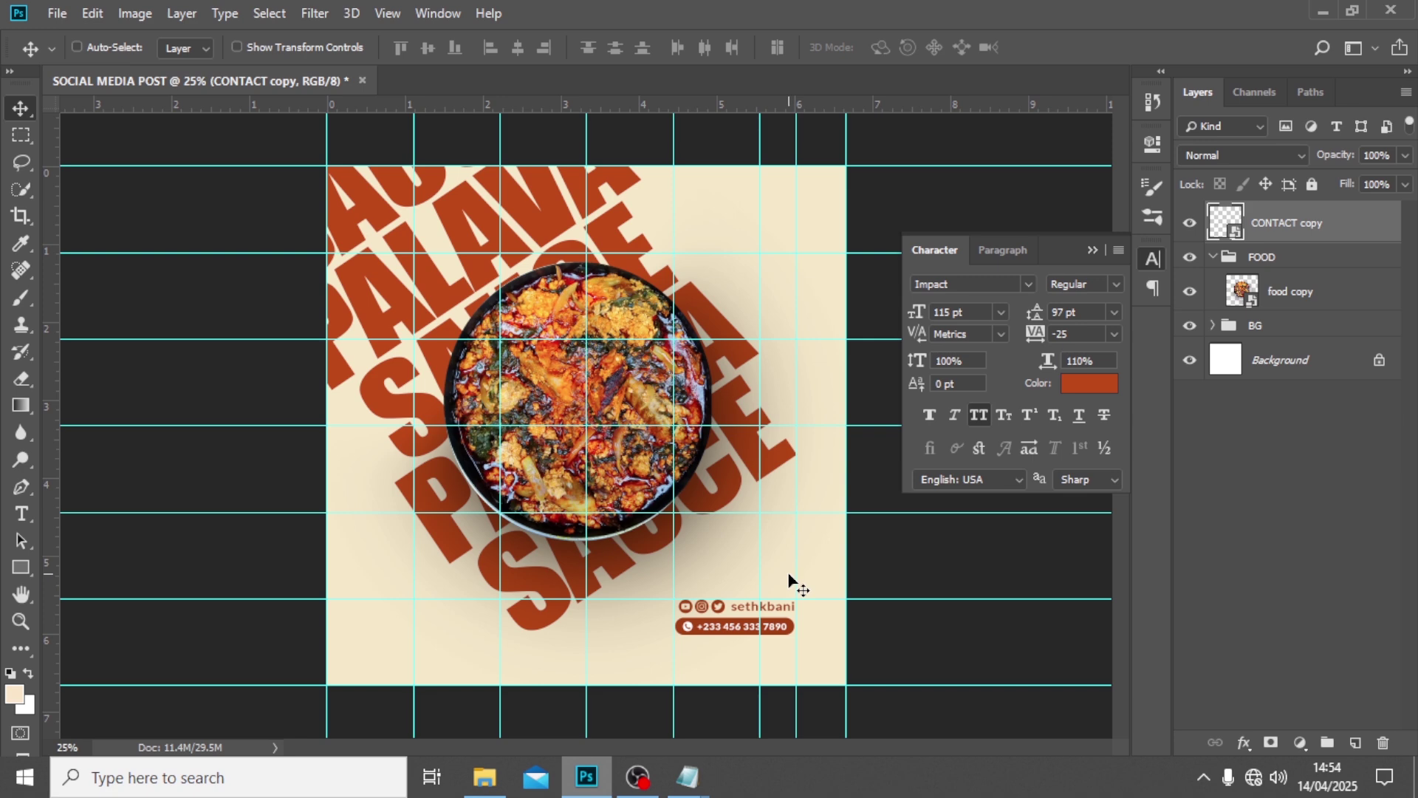
left_click_drag(731, 629, 717, 593)
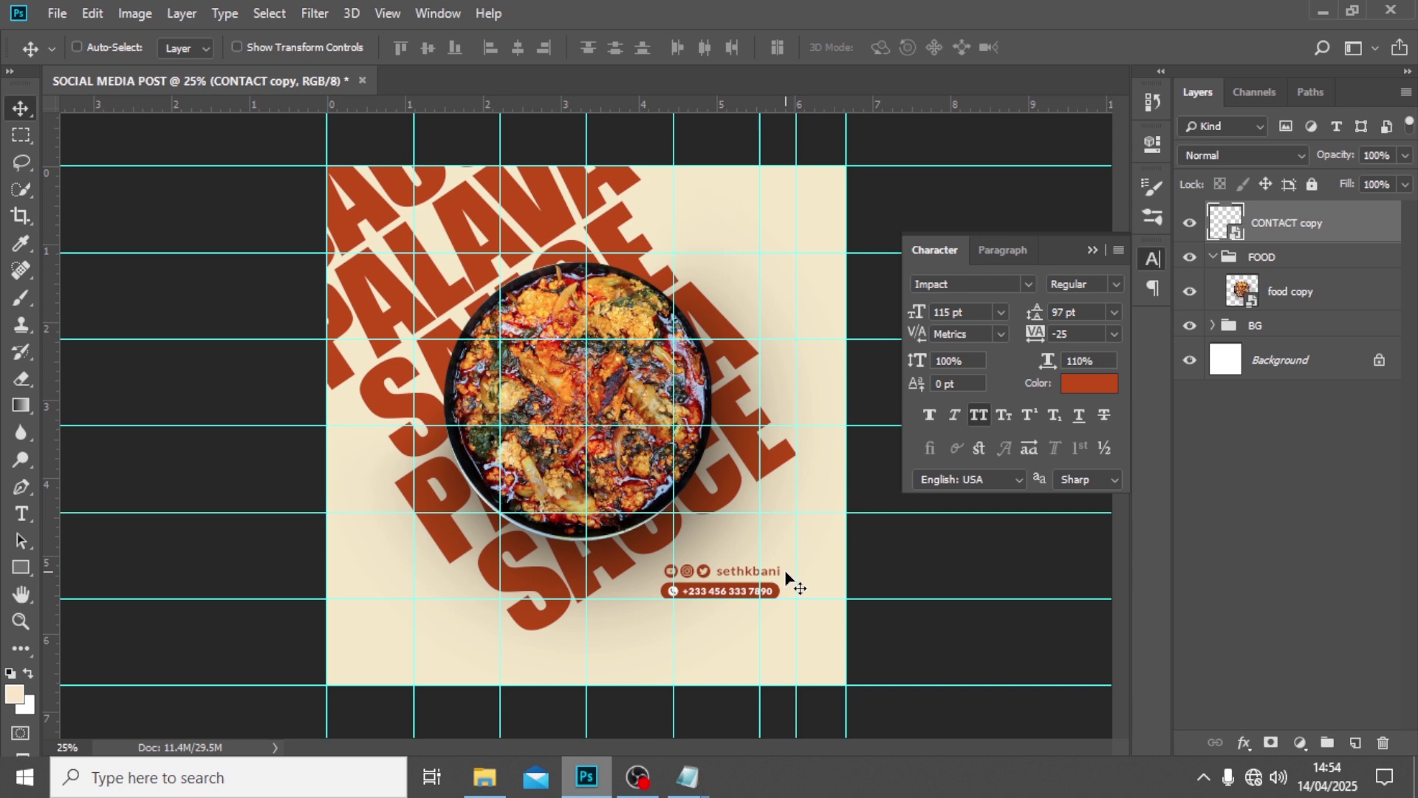
key("shift+Down")
key("shift+Down")
key("shift+Down")
key("shift+Down")
key("shift+Down")
key("shift+Down")
key("shift+Down")
key("shift+Down")
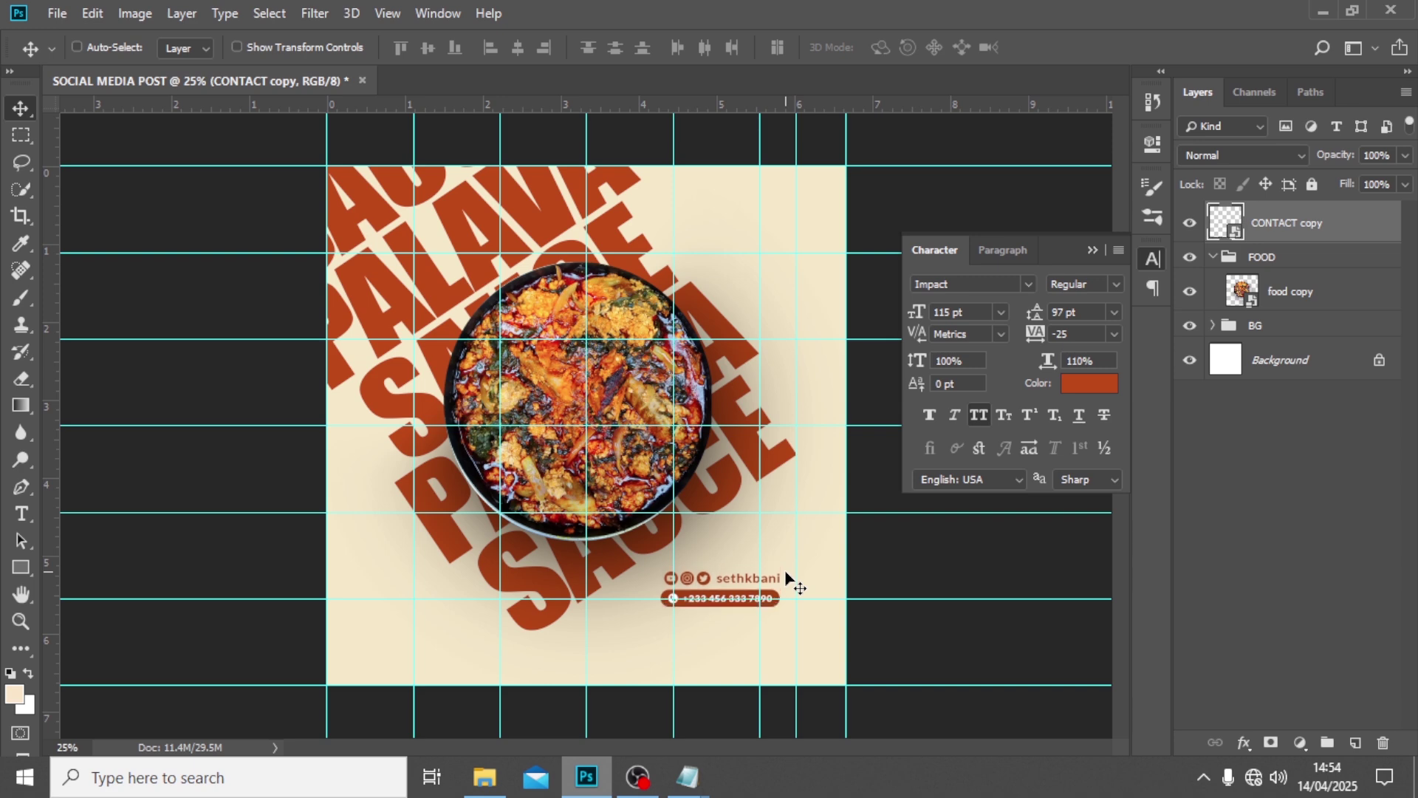
key("shift+Left")
key("shift+Left")
key("shift+Left")
key("shift+Left")
key("shift+Left")
key("shift+Left")
key("shift+Left")
key("shift+Left")
key("shift+Left")
key("shift+Left")
key("shift+Left")
key("shift+Left")
key("shift+Left")
key("shift+Left")
key("shift+Left")
key("shift+Left")
key("shift+Left")
key("shift+Left")
key("shift+Left")
key("shift+Left")
key("shift+Left")
key("shift+Left")
key("shift+Left")
key("shift+Left")
key("shift+Left")
key("shift+Down")
key("shift+Down")
key("shift+Down")
key("shift+Down")
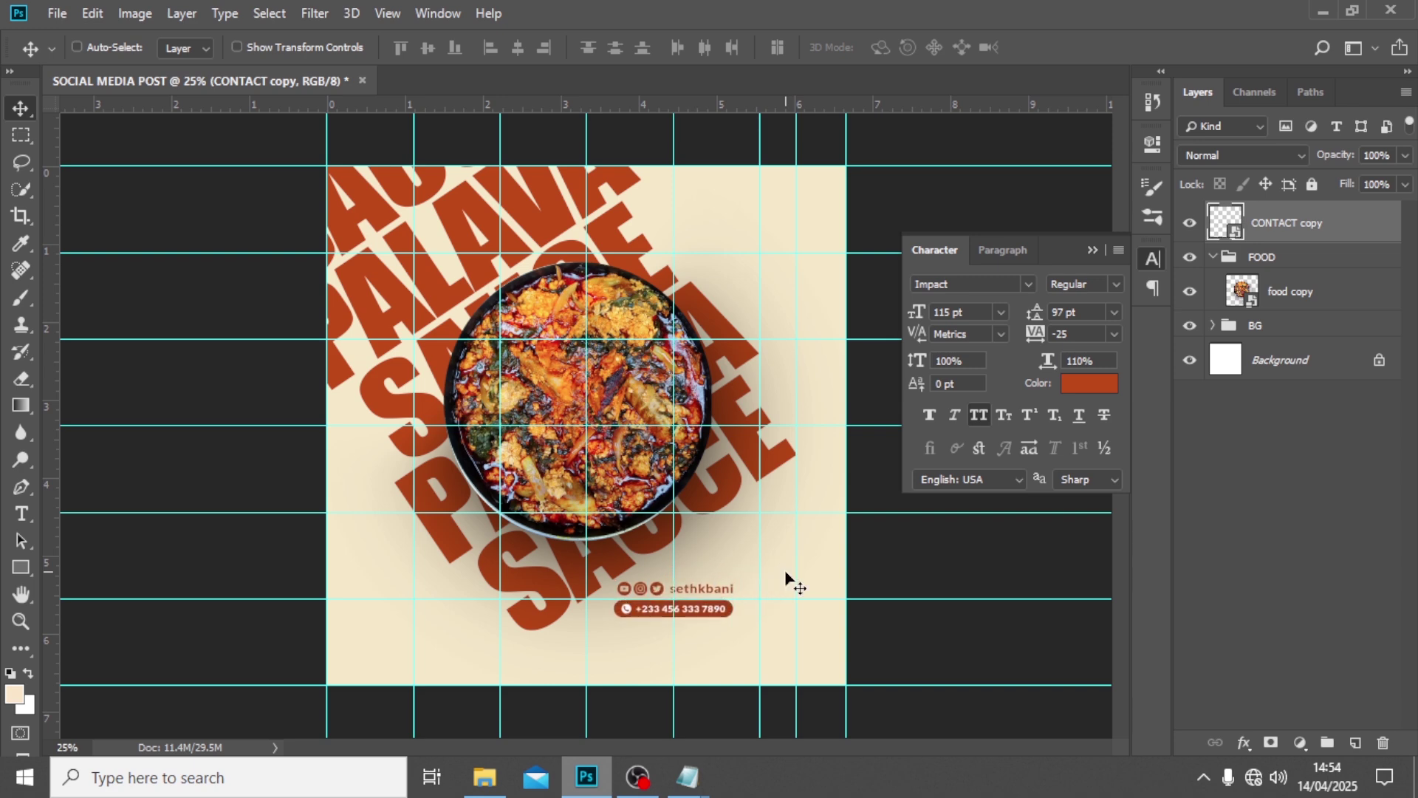
key("shift+Down")
key("shift+Down")
key("shift+Down")
key("shift+Left")
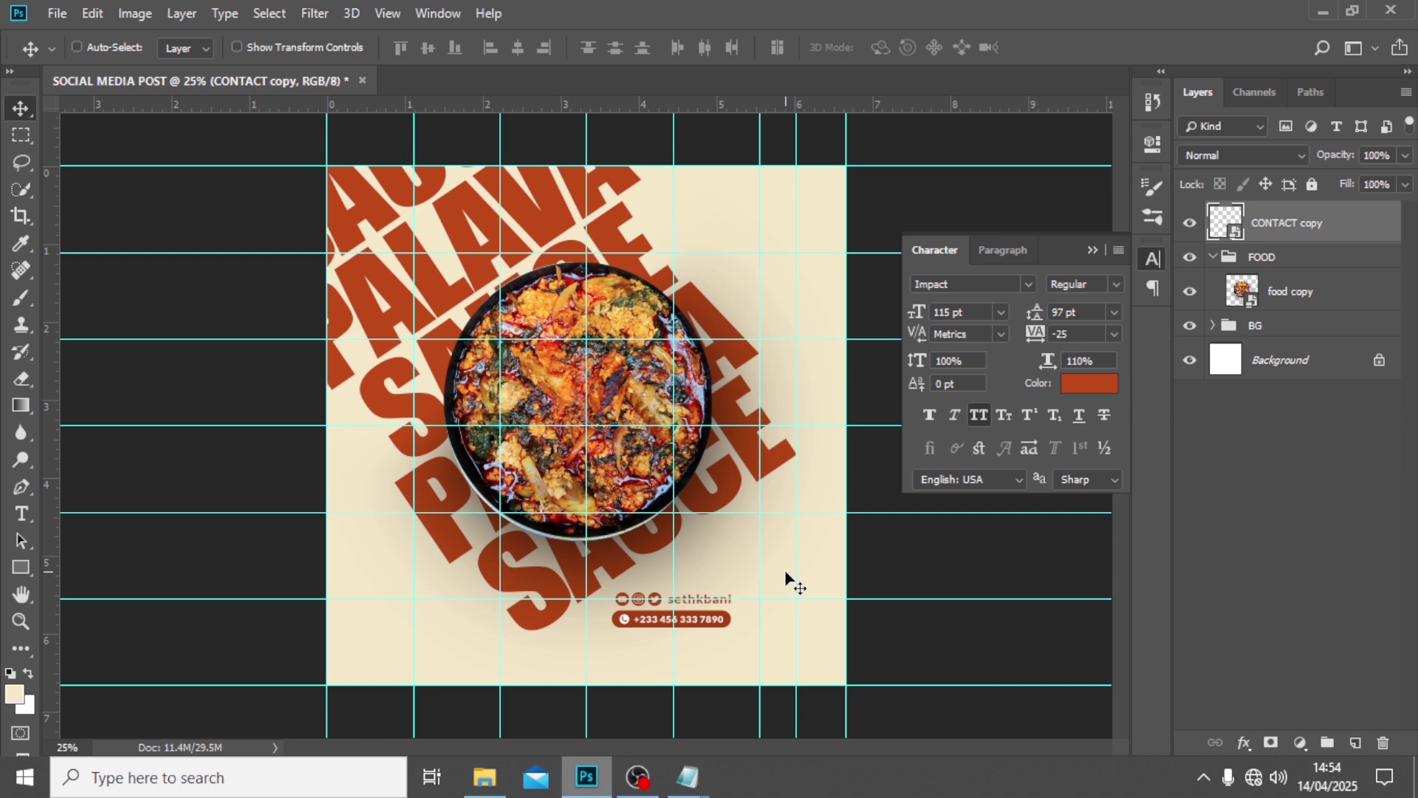
key("ctrl+semicolon")
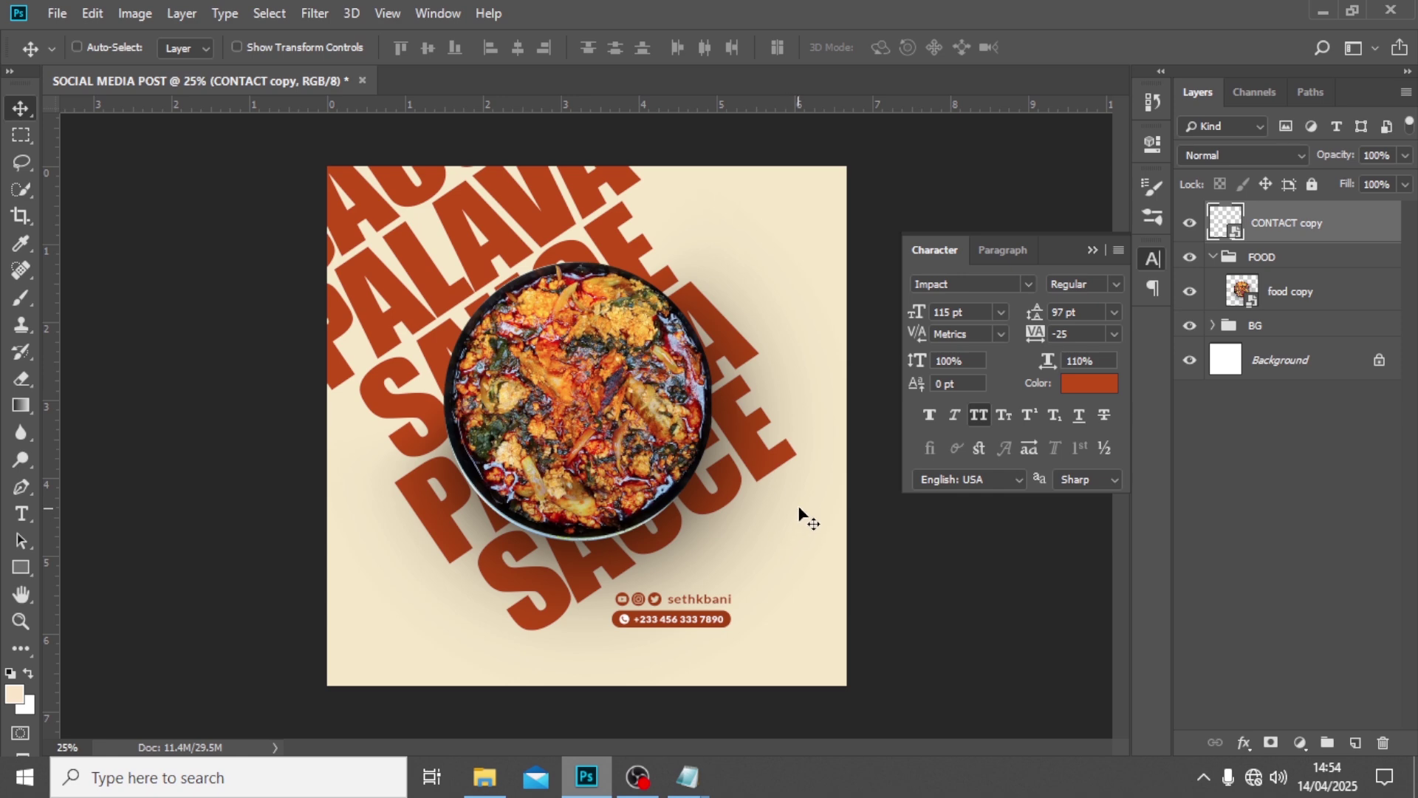
key("shift+Right")
key("shift+Right")
key("shift+Right")
key("shift+Right")
key("shift+Right")
key("shift+Right")
key("shift+Right")
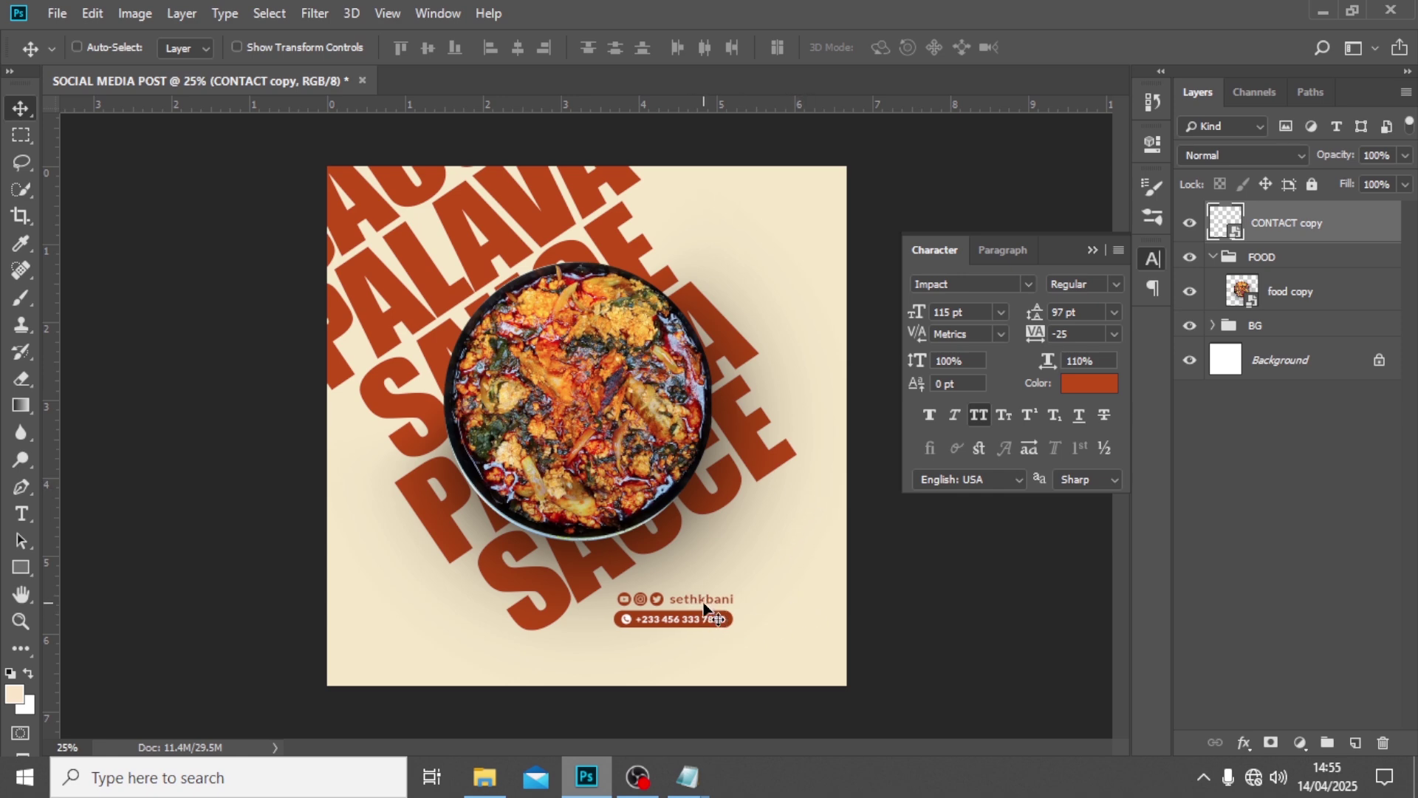
Step: Group the contact graphic as CONTACT and collapse the CONTACT and FOOD groups
key("ctrl+g")
double_click(1267, 220)
type("CONTACT")
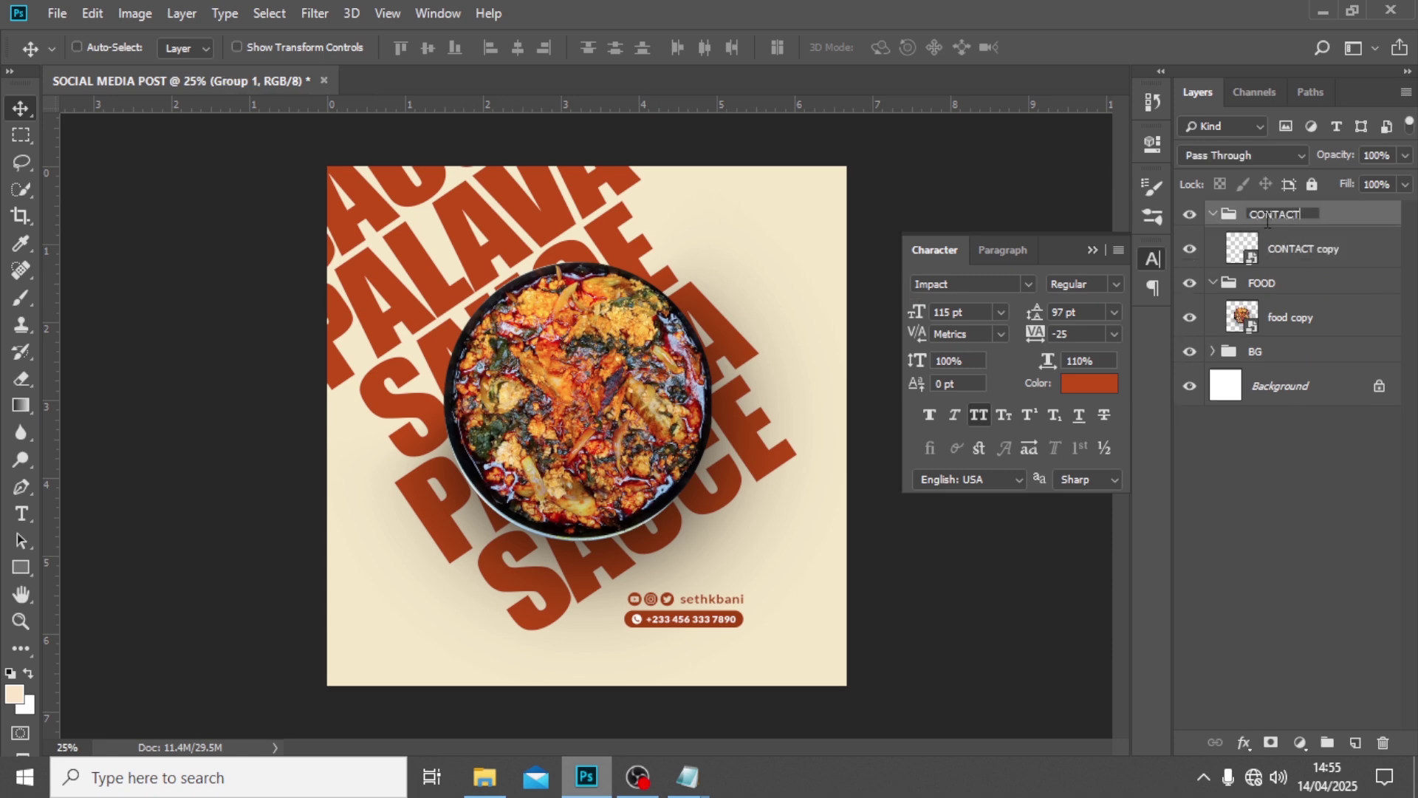
key("Return")
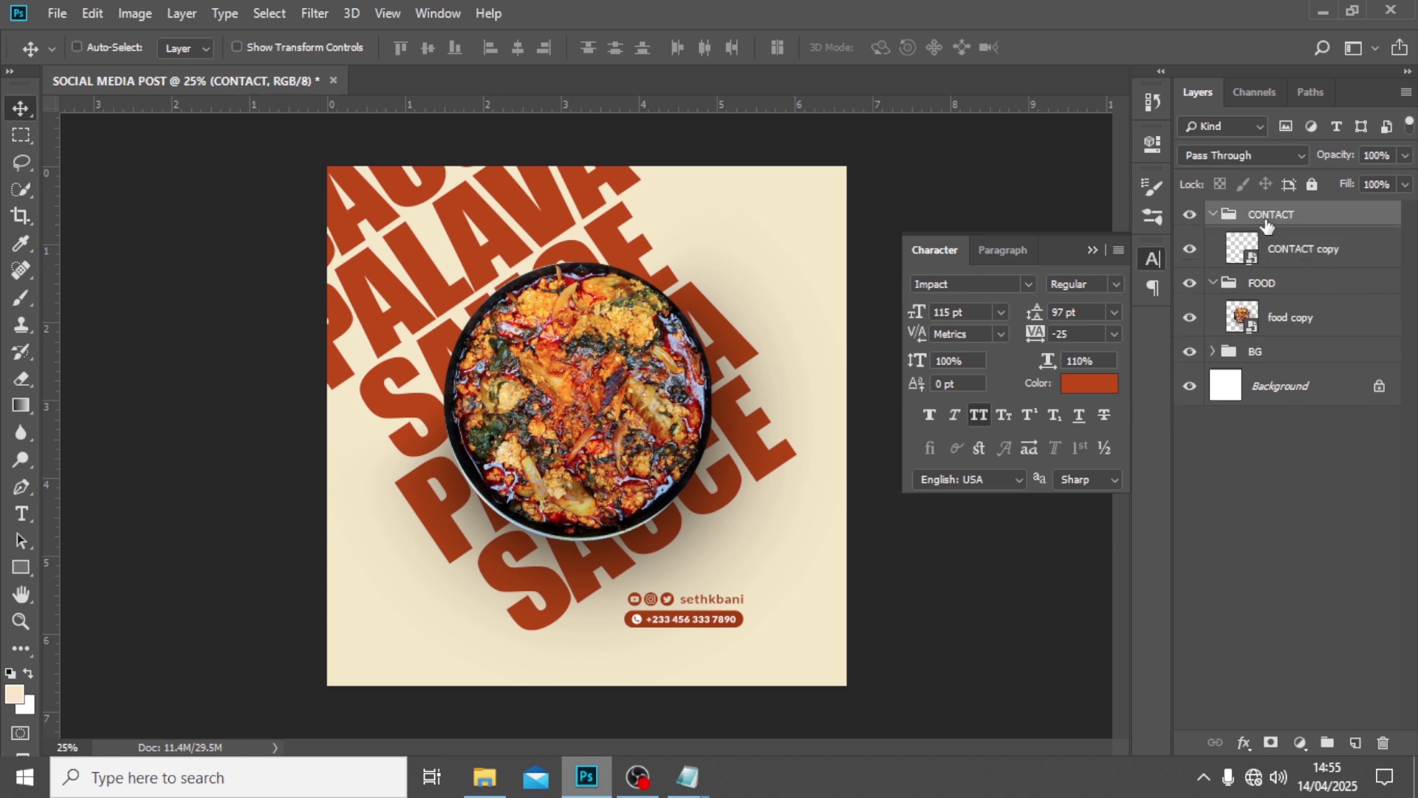
left_click(1213, 214)
left_click(1212, 241)
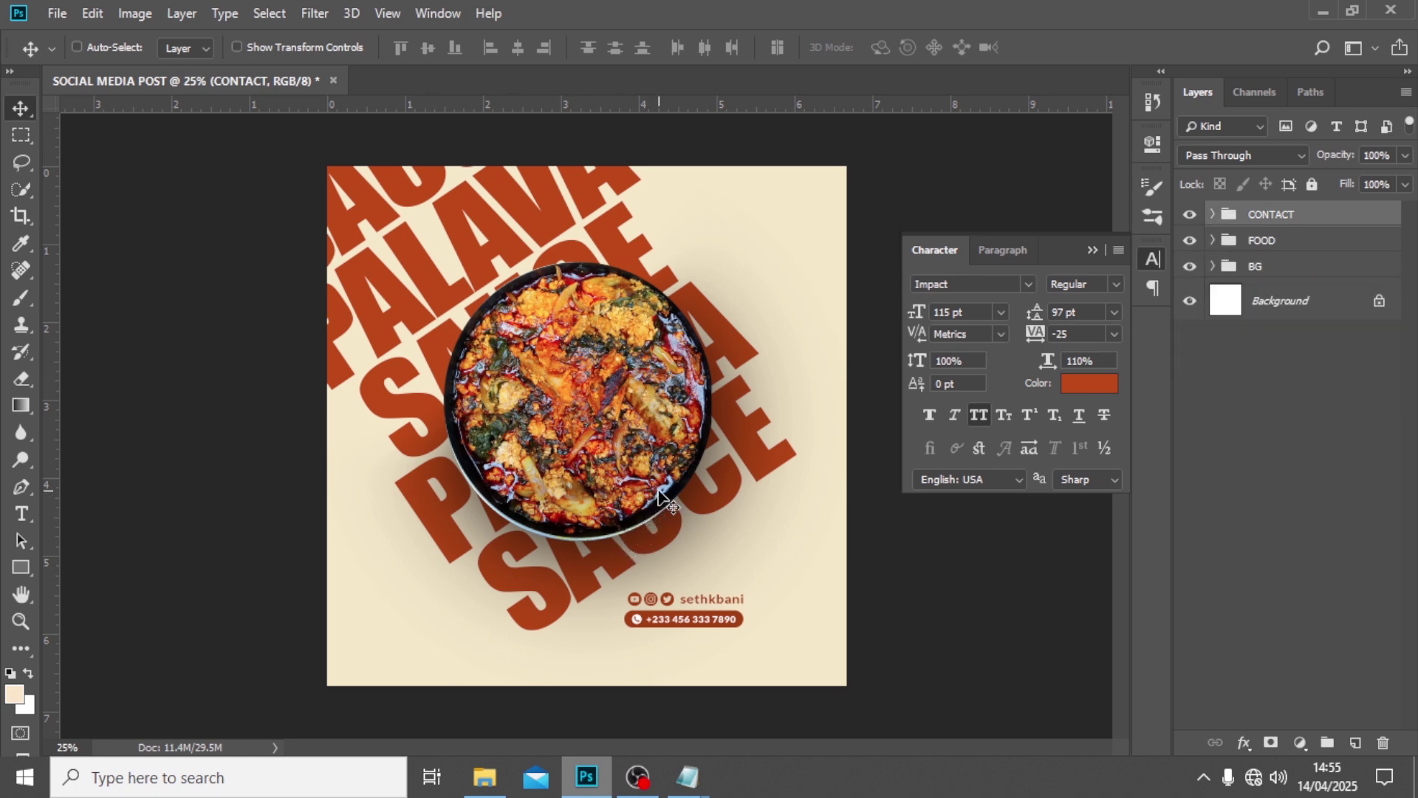
Step: Type a $5 text layer and move it to the lower left of the bowl
key("t")
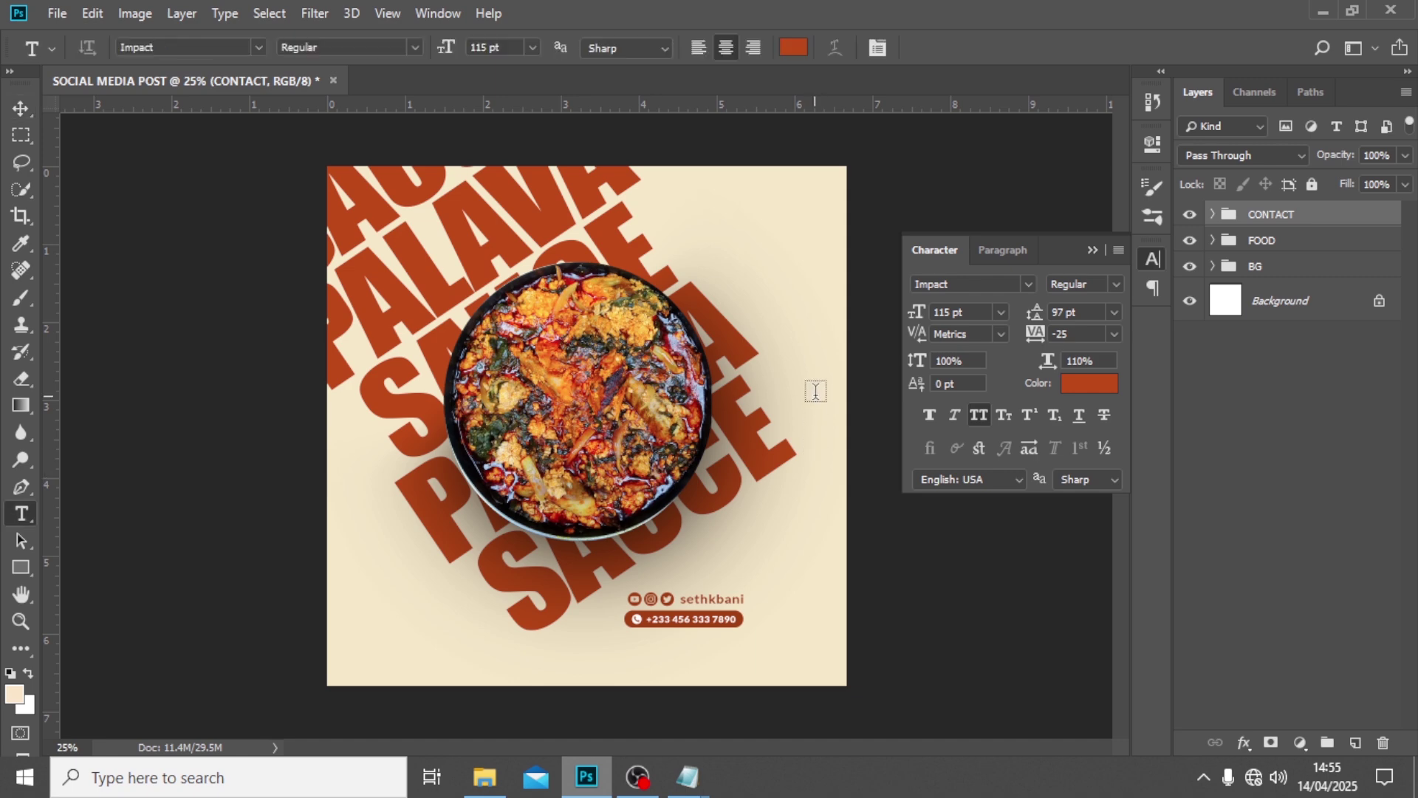
left_click(811, 572)
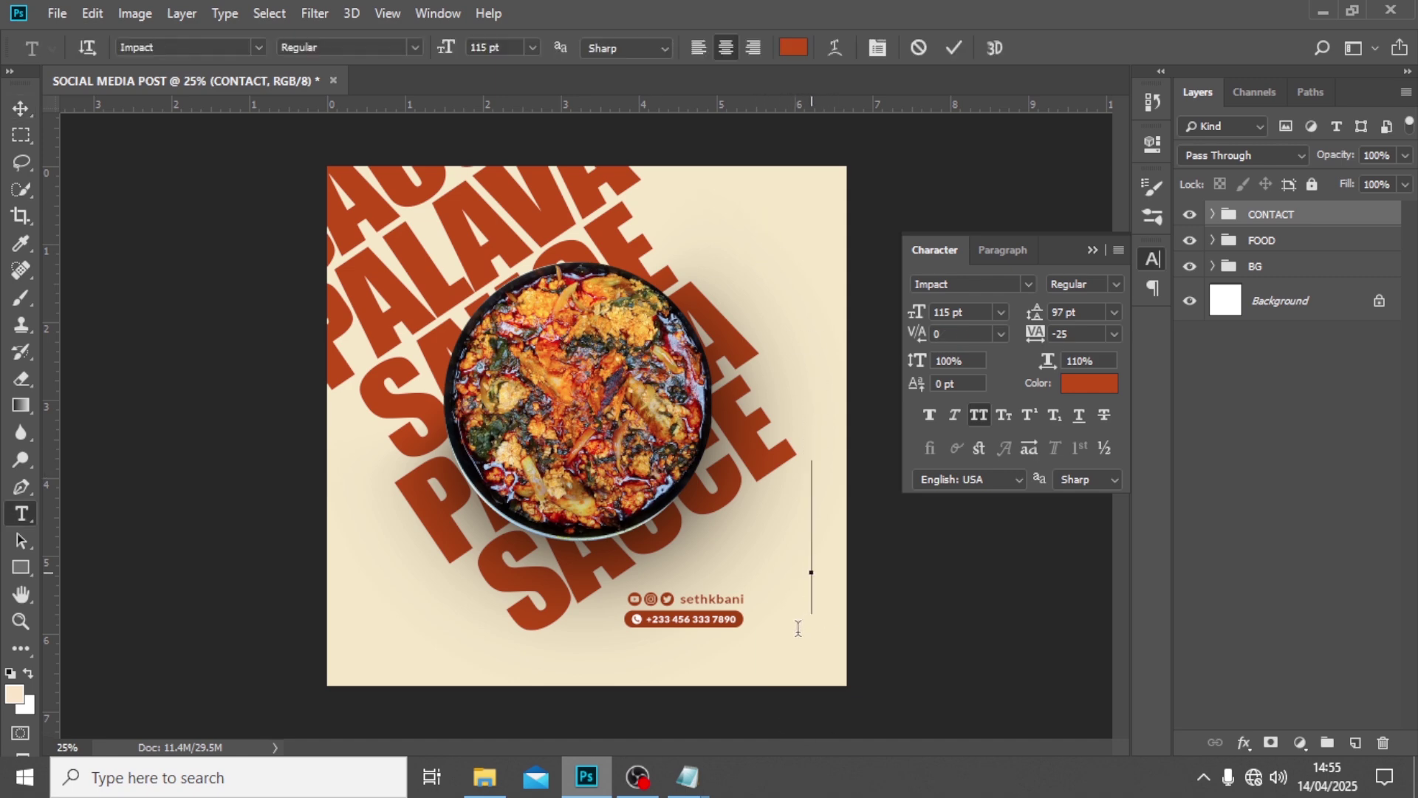
type("$")
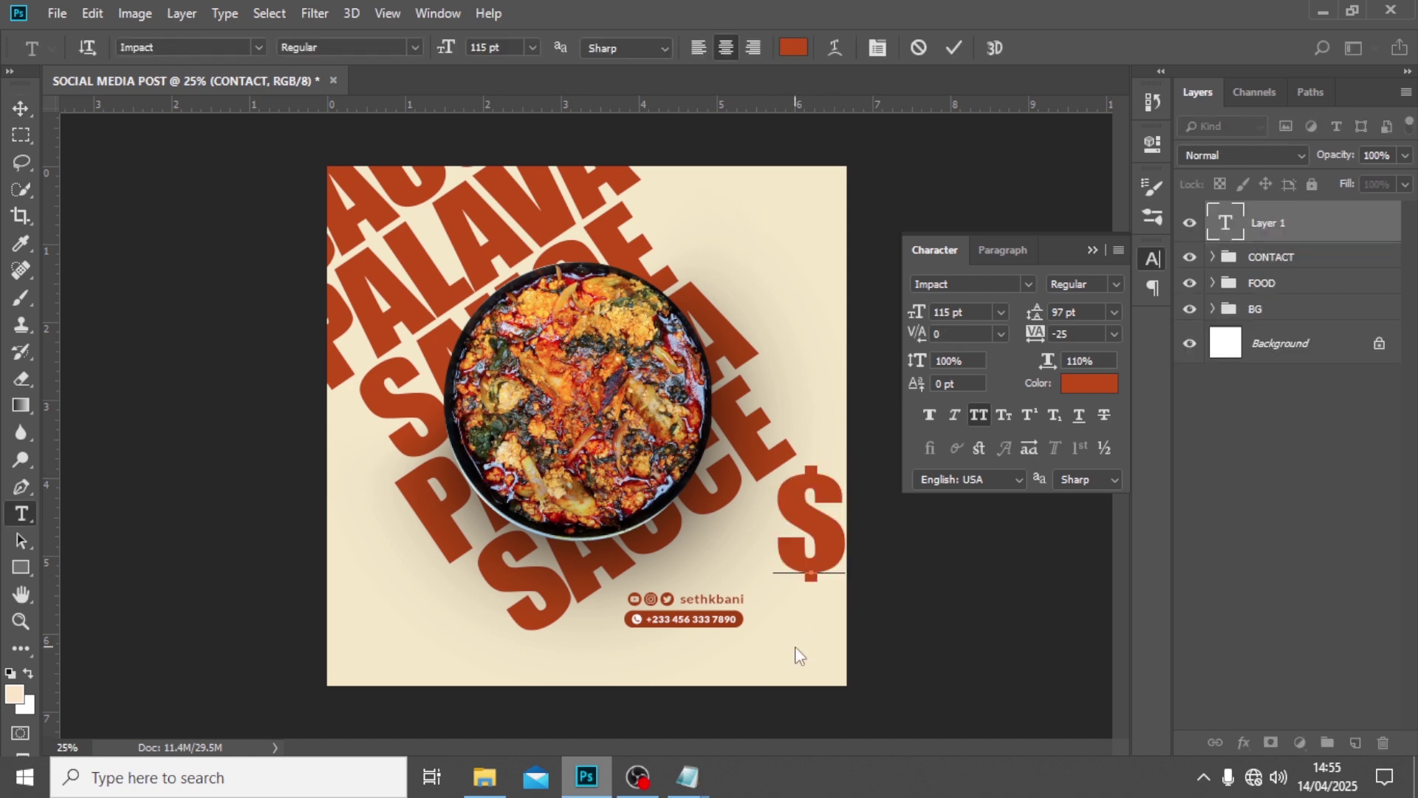
type("5")
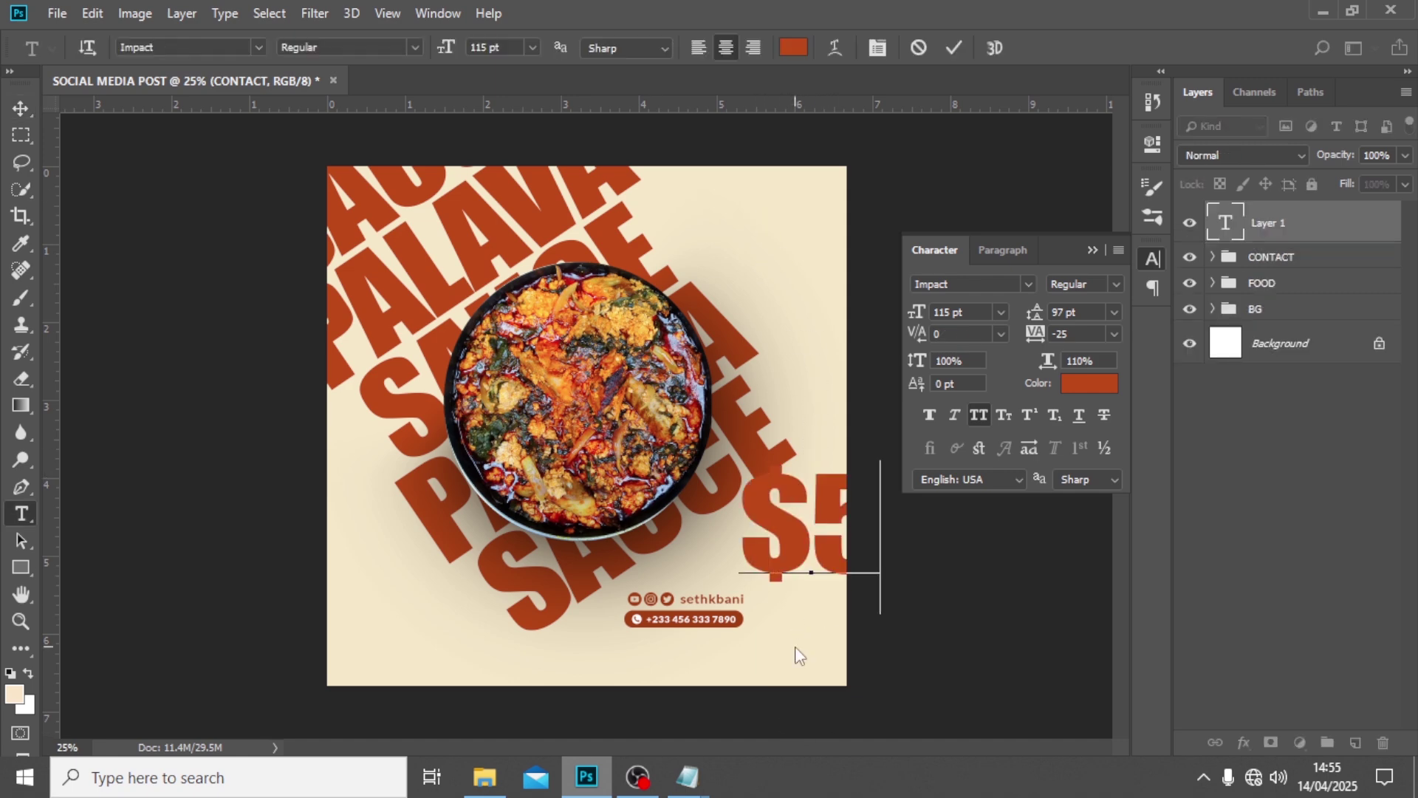
left_click(1254, 236)
key("v")
left_click_drag(823, 533, 529, 565)
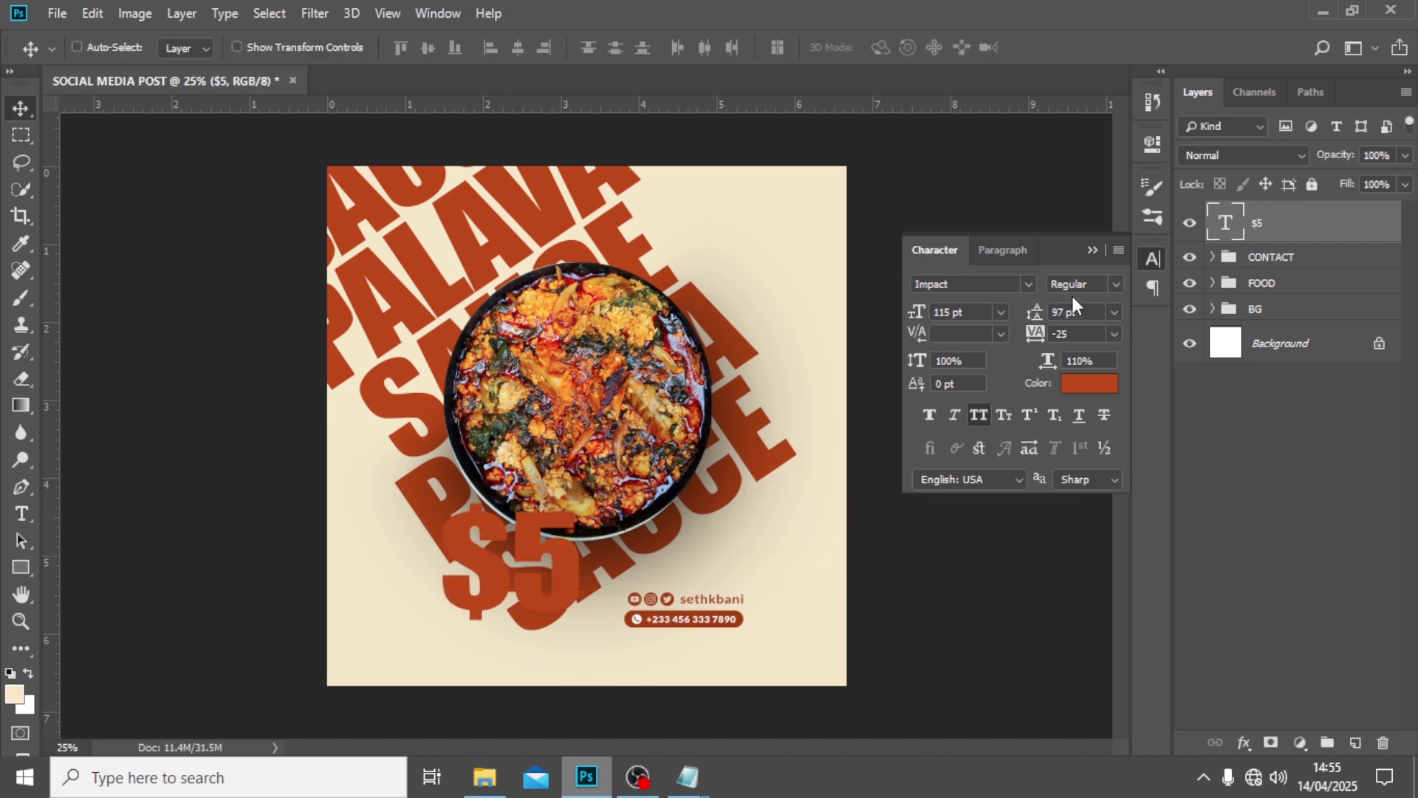
Step: Set the $5 text in Lato Black and scale it down to about 39%
left_click(987, 285)
type("L")
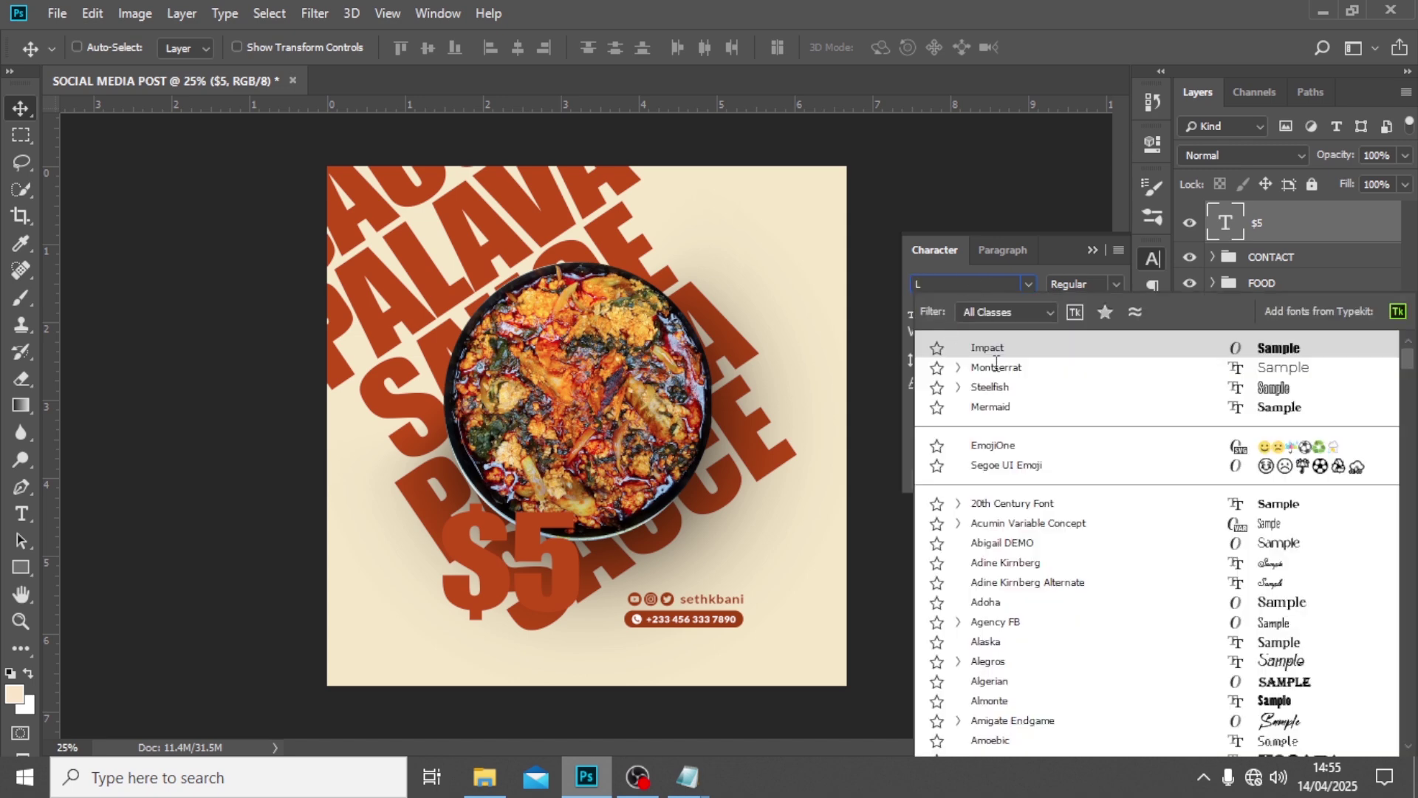
type("ato")
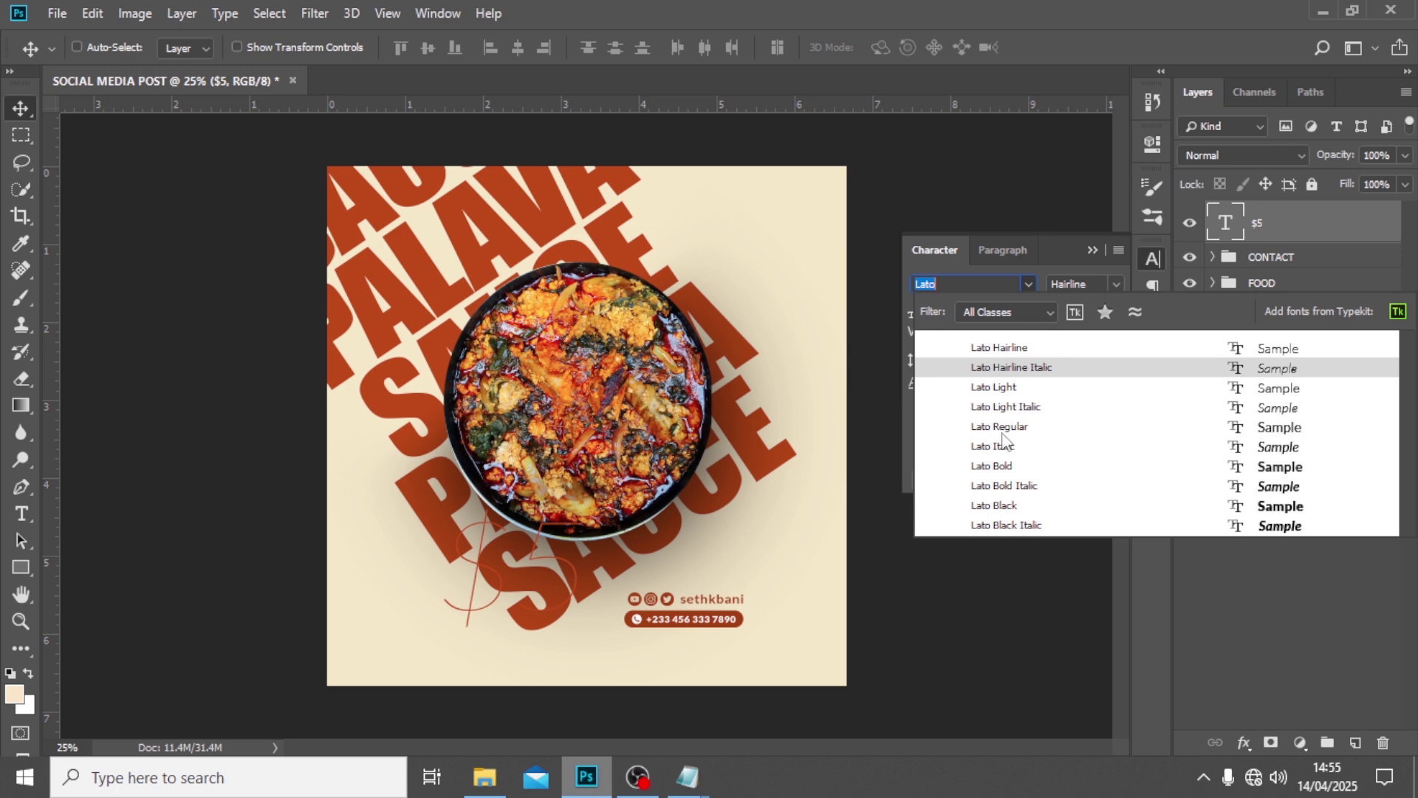
left_click(997, 506)
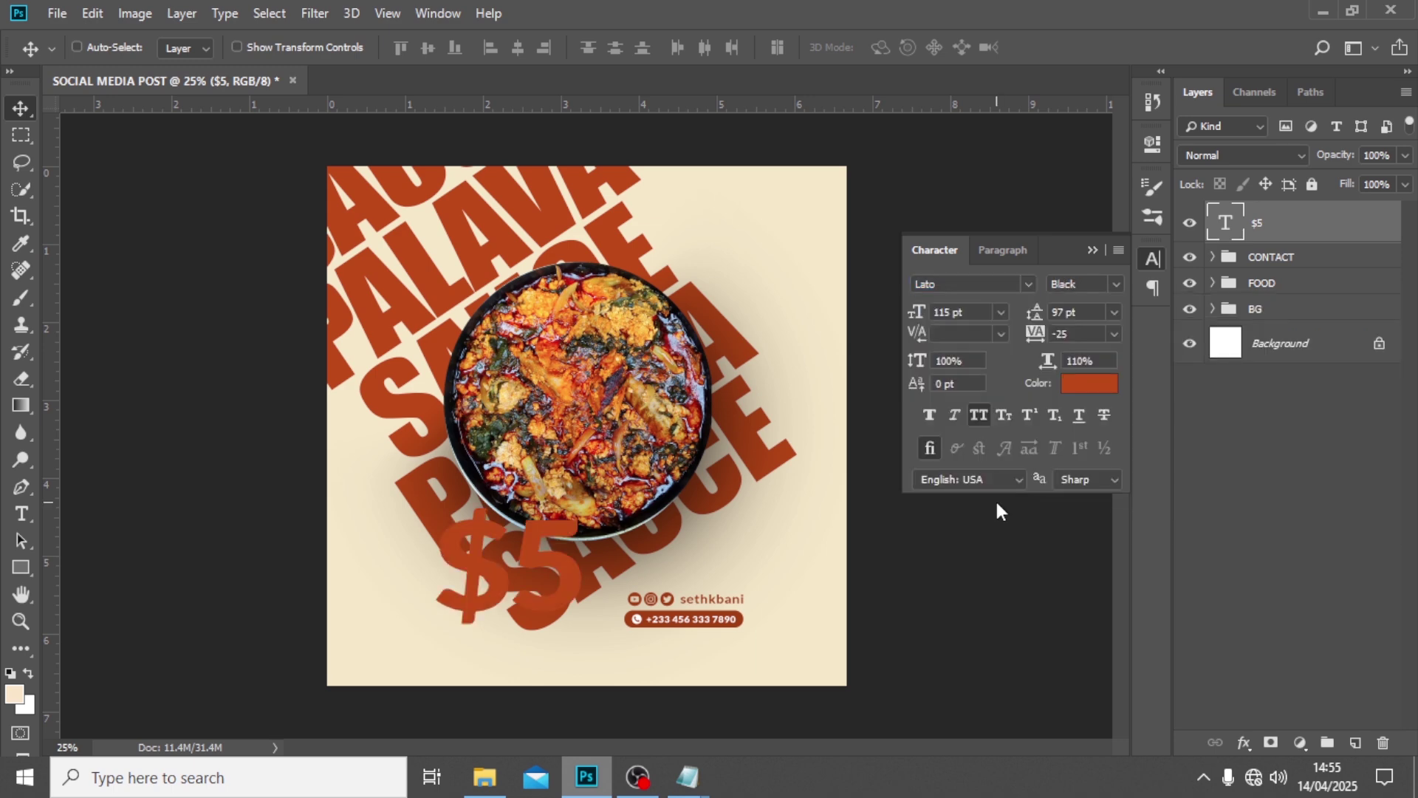
key("ctrl+t")
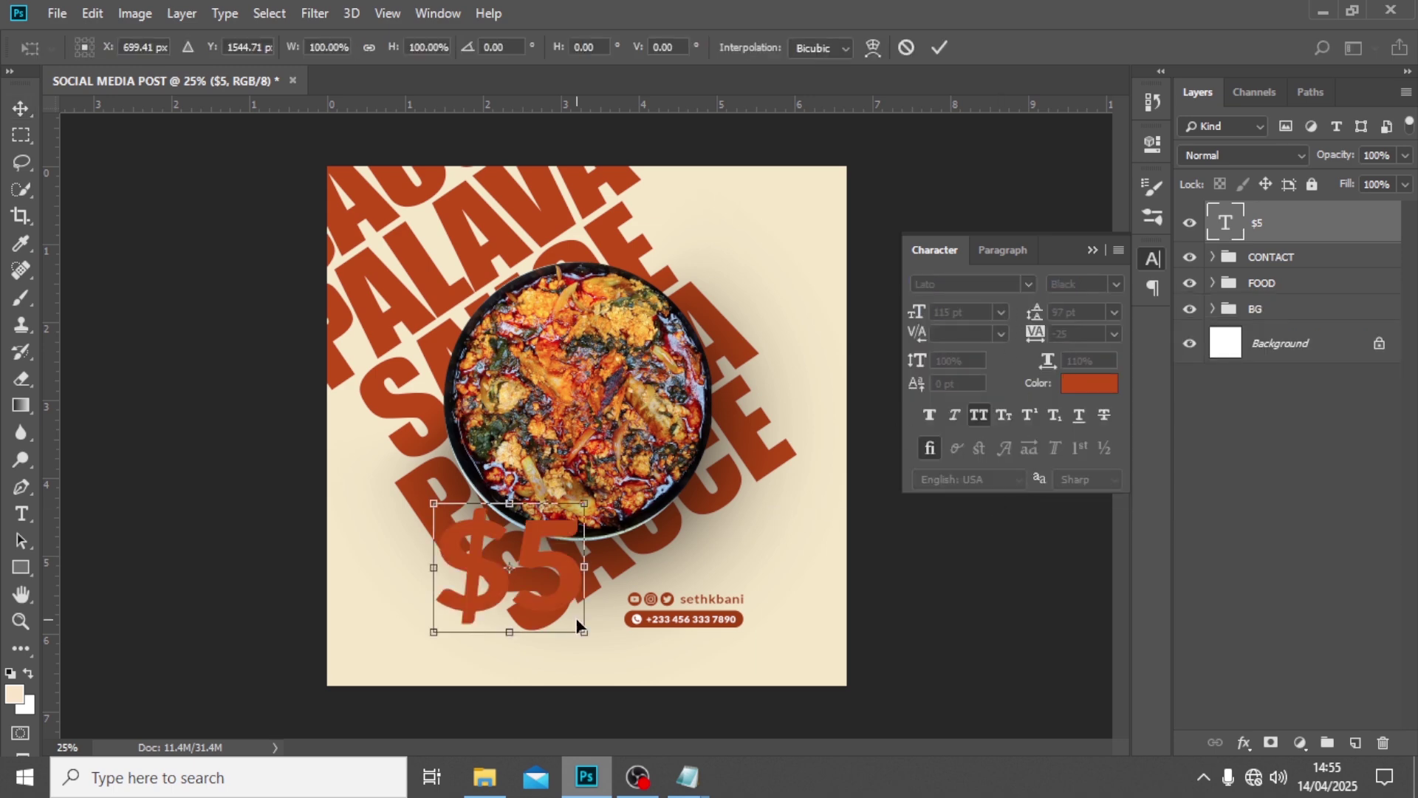
left_click_drag(589, 633, 505, 547)
key("Return")
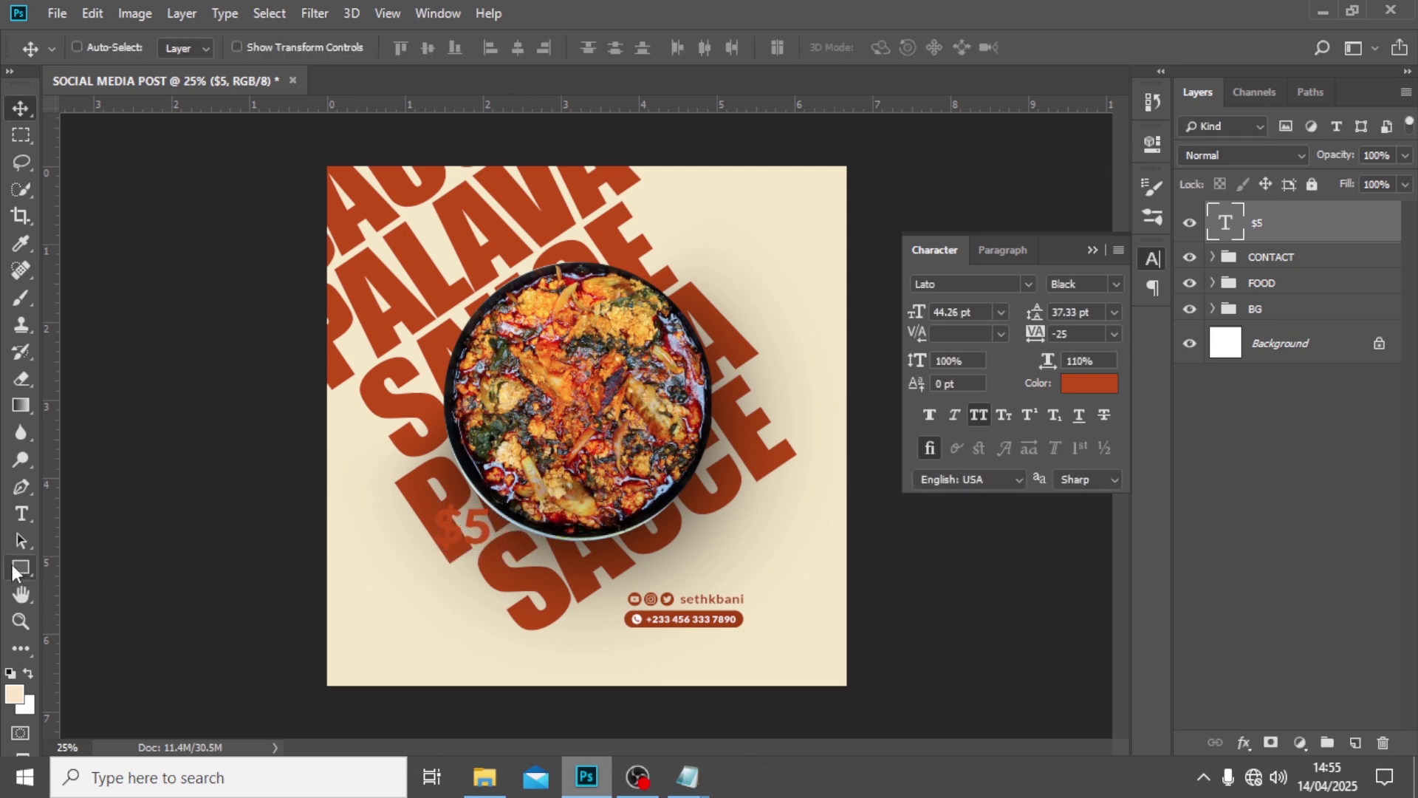
Step: Draw a 300 px circle at the $5, fill it cream #f5e8c8, and place it beneath the text
left_click(18, 568)
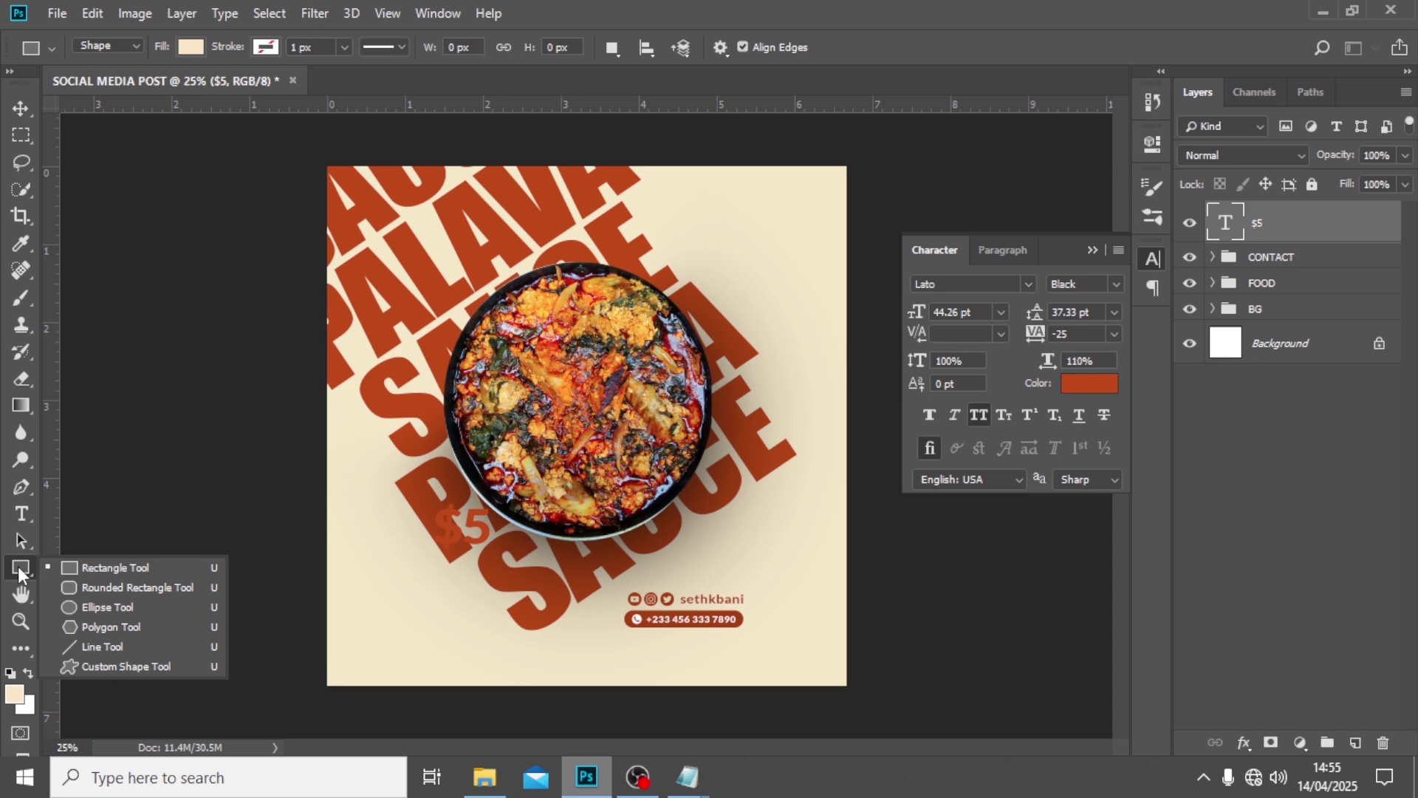
left_click(82, 606)
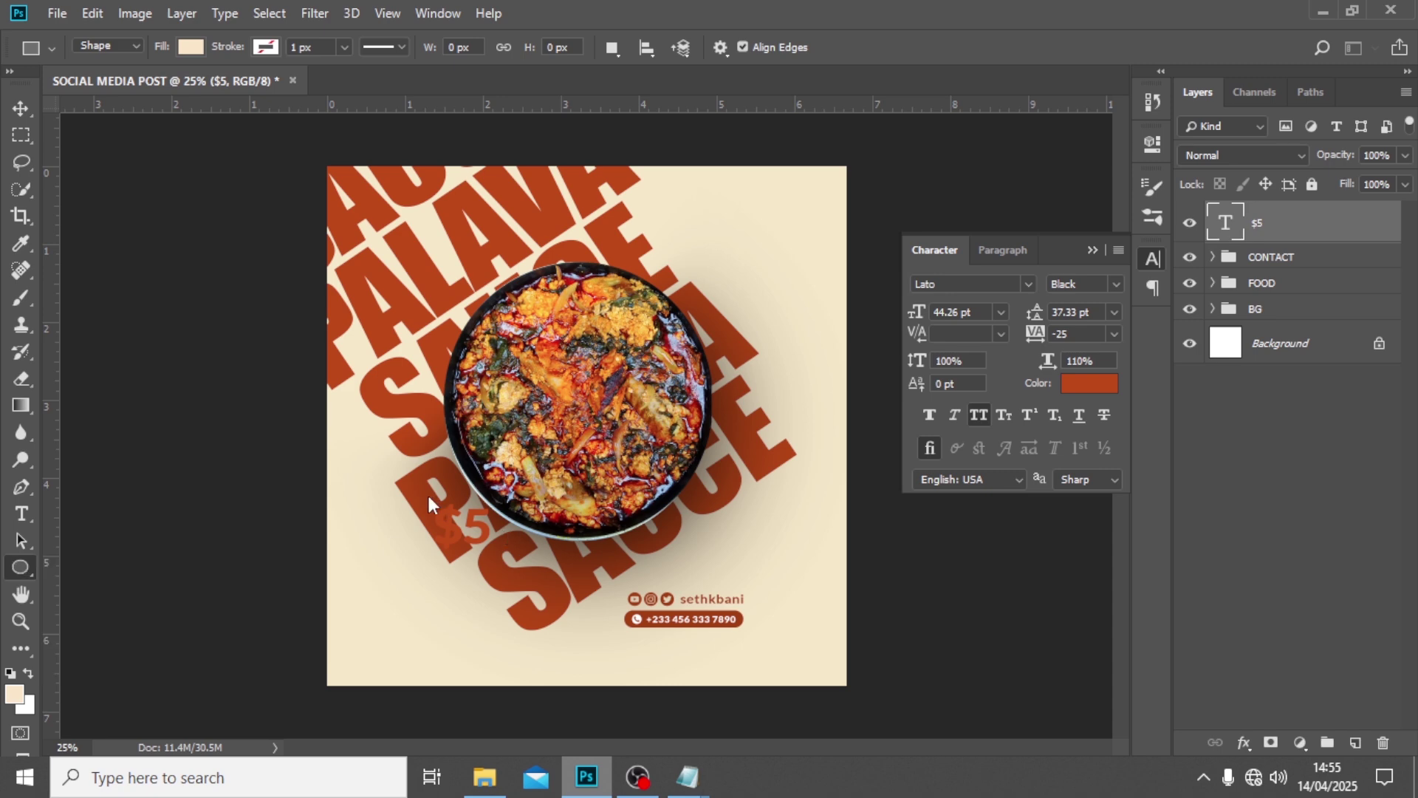
left_click_drag(429, 495, 529, 575)
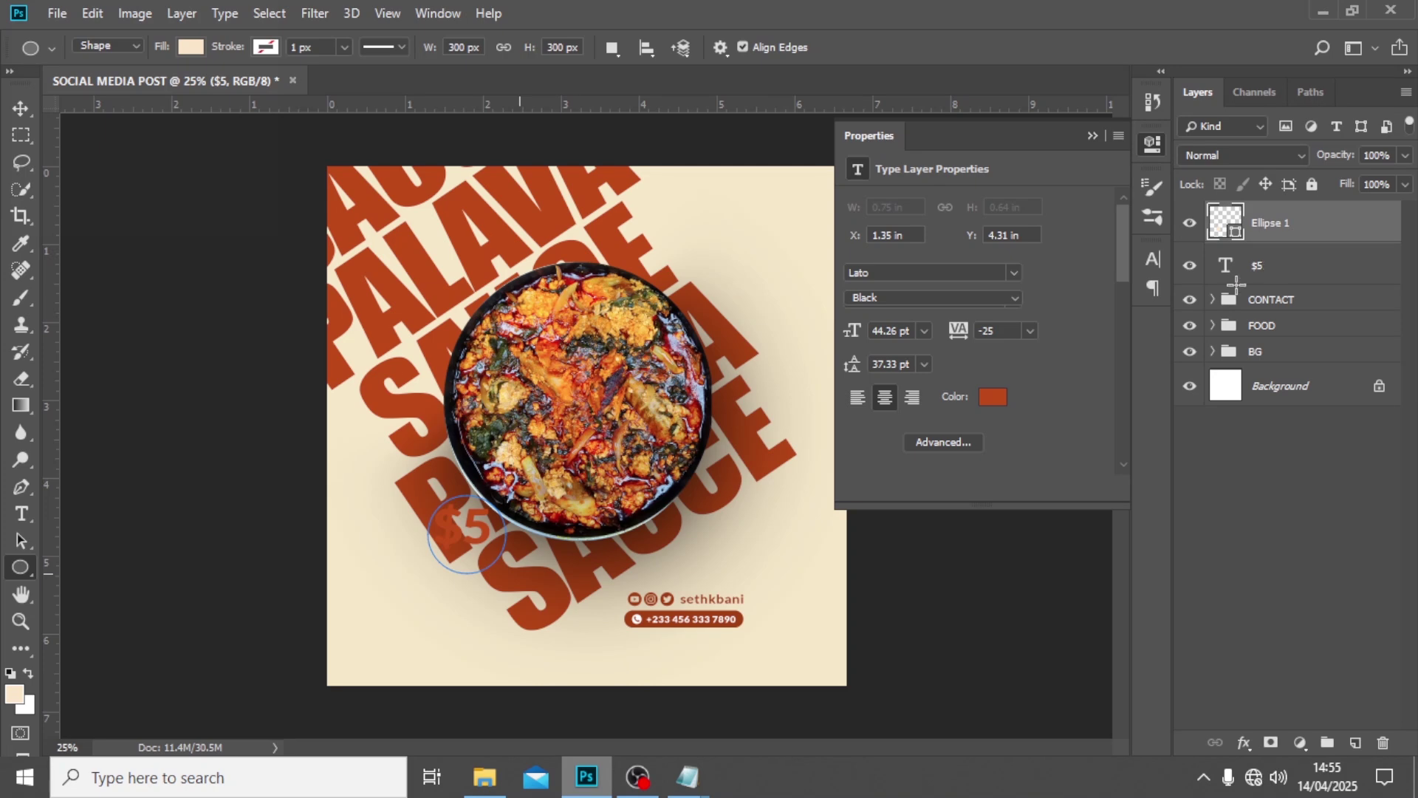
double_click(1219, 221)
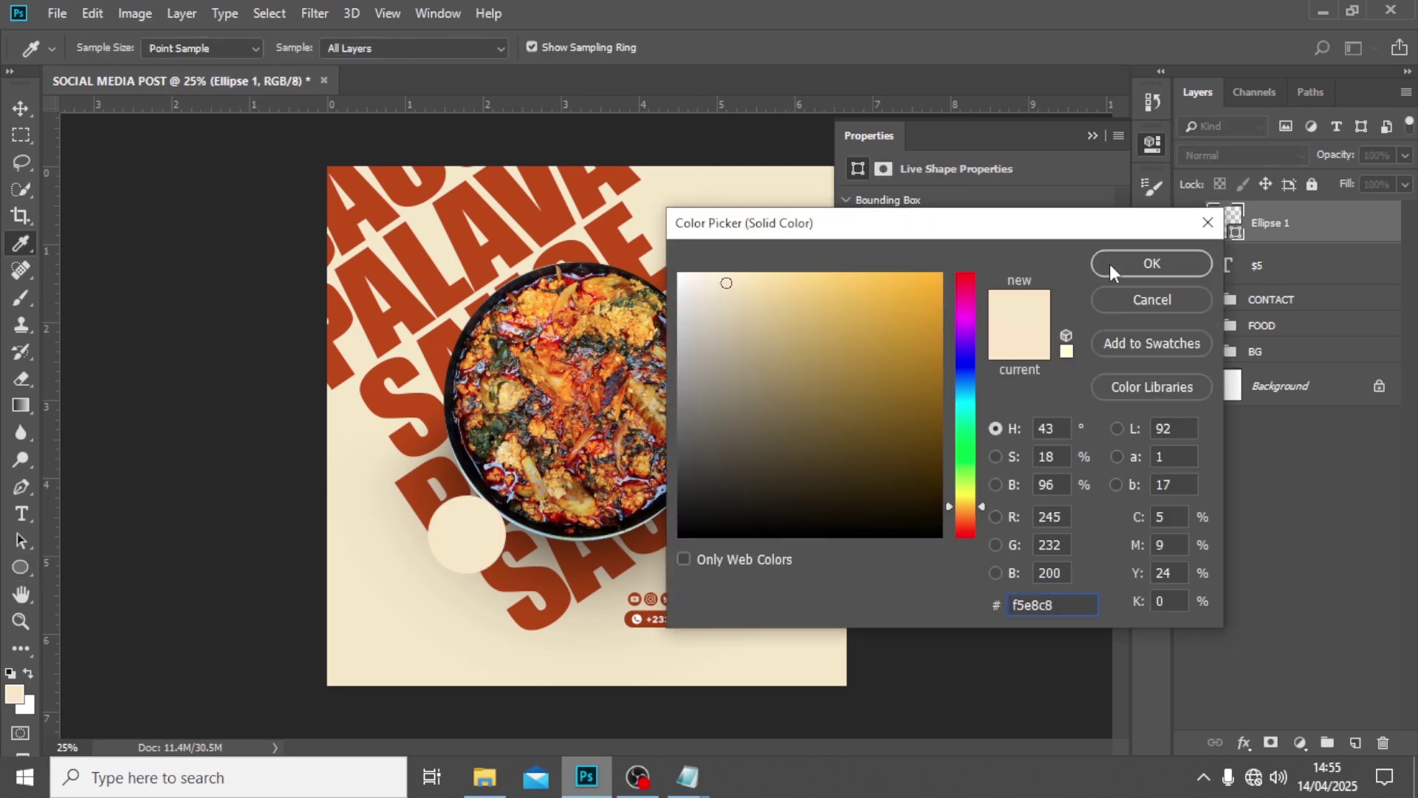
left_click(1112, 265)
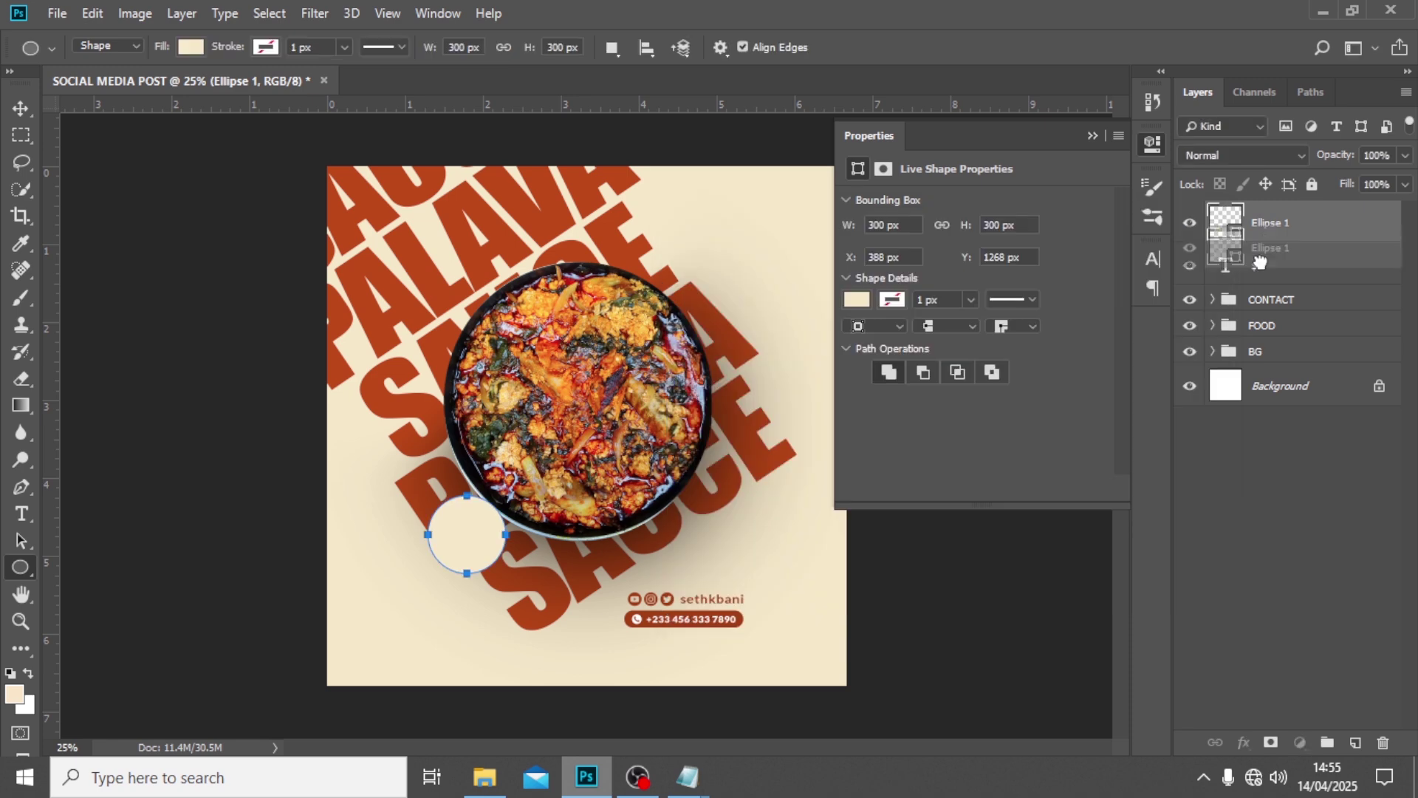
left_click_drag(1261, 237, 1261, 273)
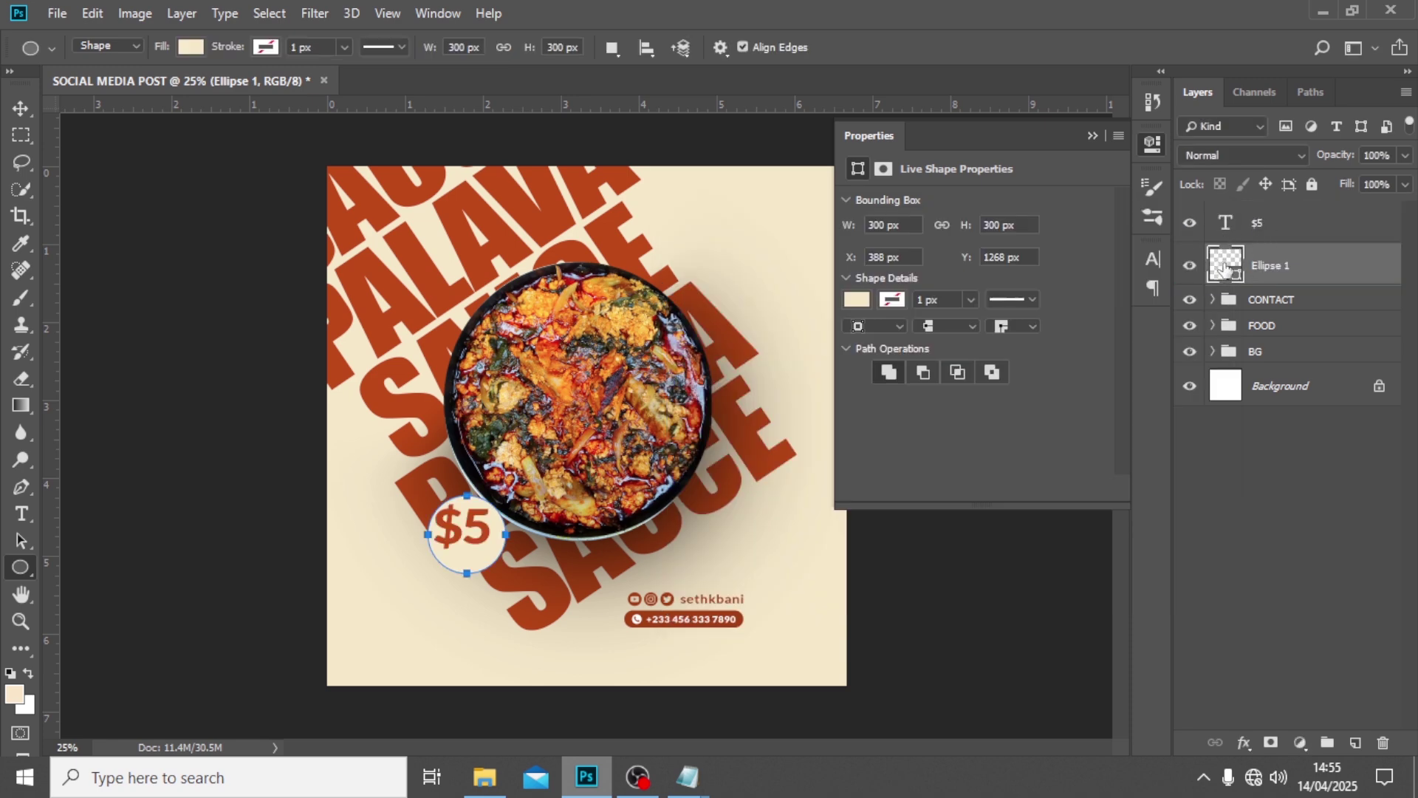
left_click(1227, 268, "ctrl")
left_click(21, 108)
Step: Centre the $5 text horizontally within the cream circle
double_click(640, 20)
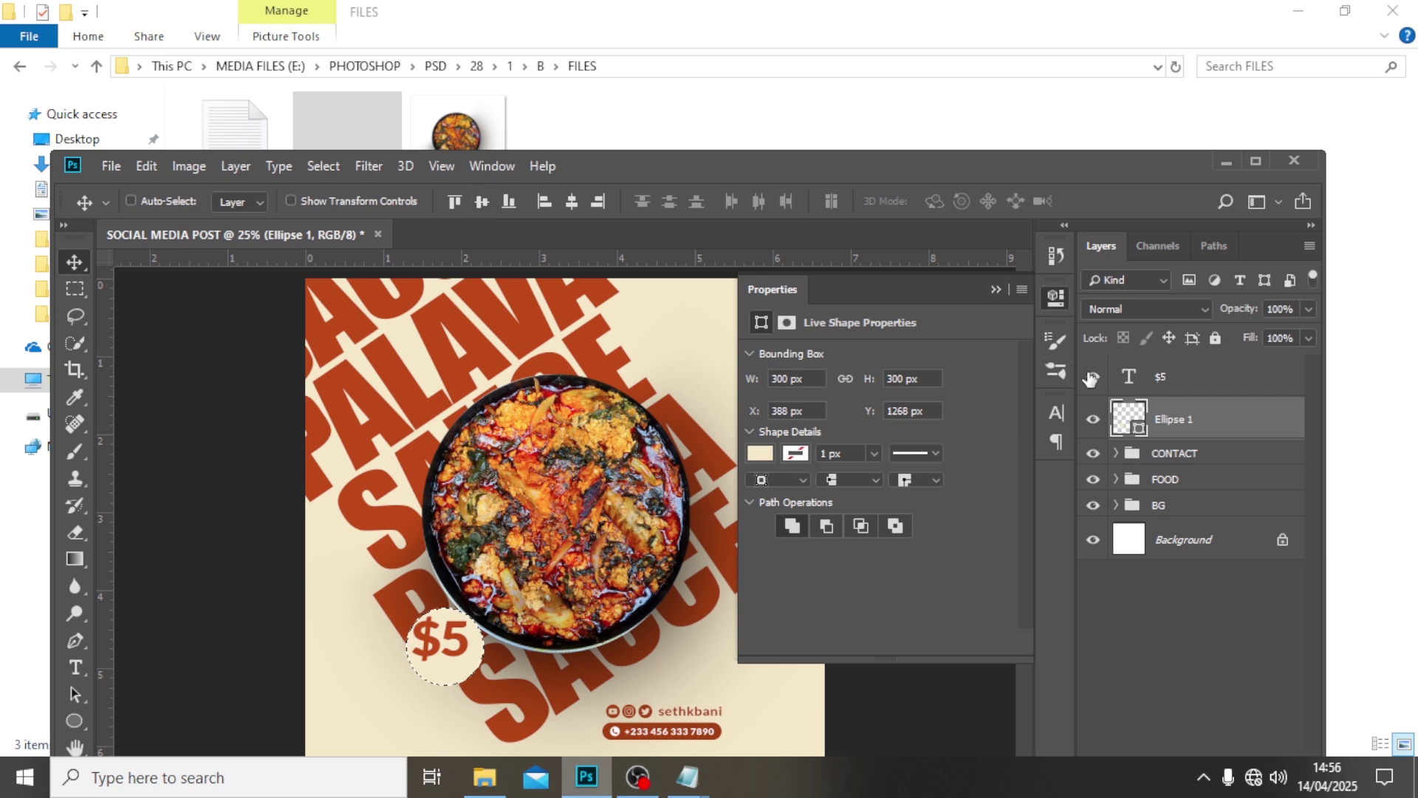
left_click(1154, 383)
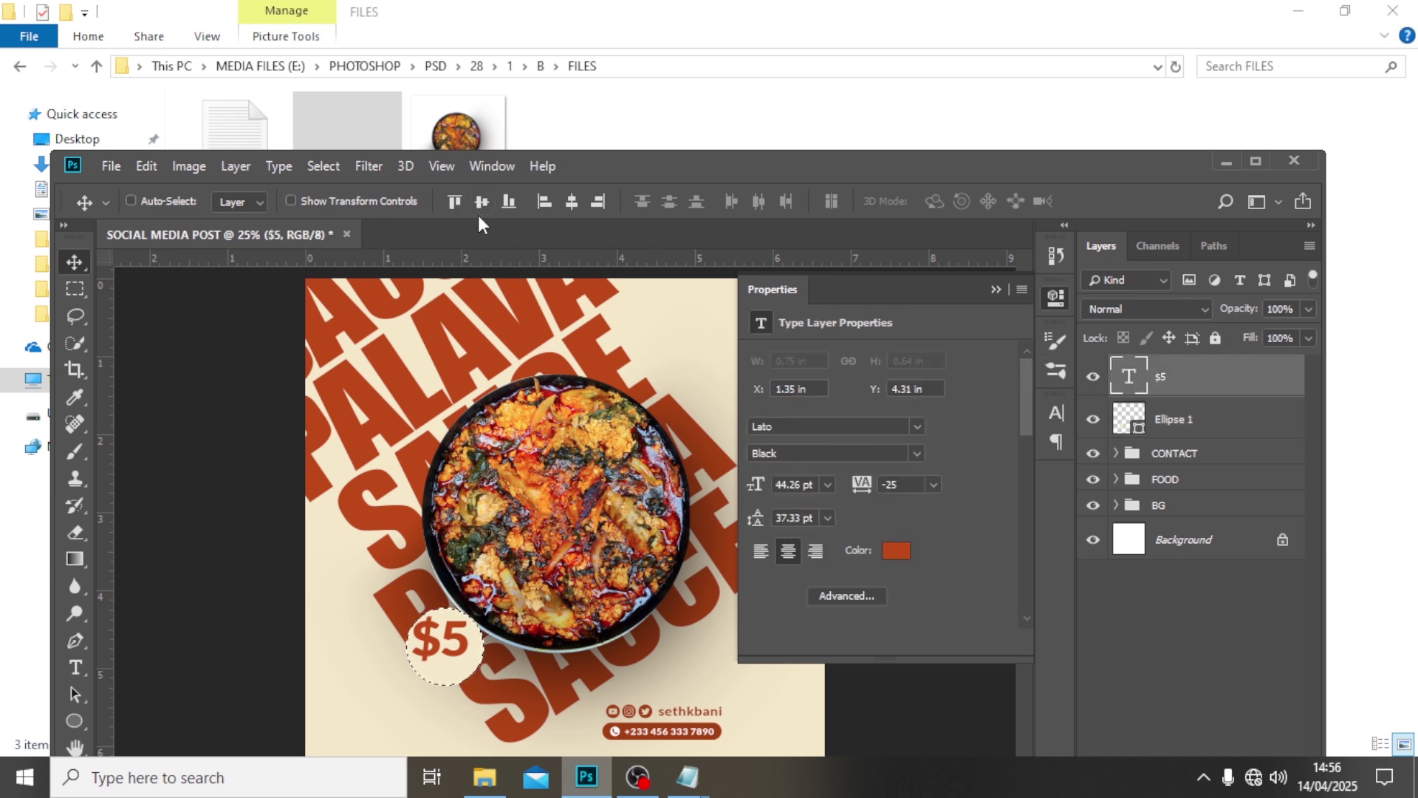
left_click(571, 201)
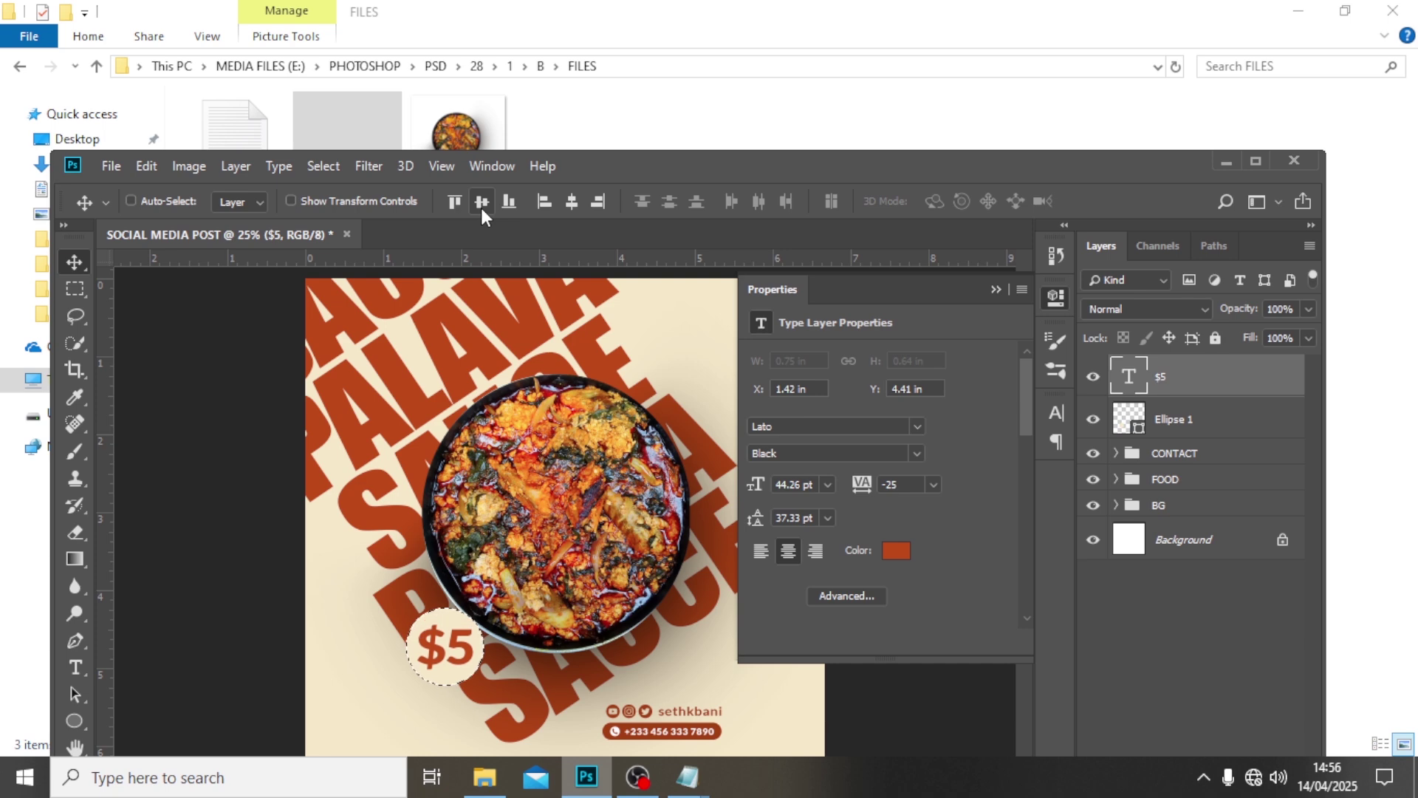
Step: Hide the rulers and shrink the $5 text slightly, to about 38.56 pt
double_click(636, 175)
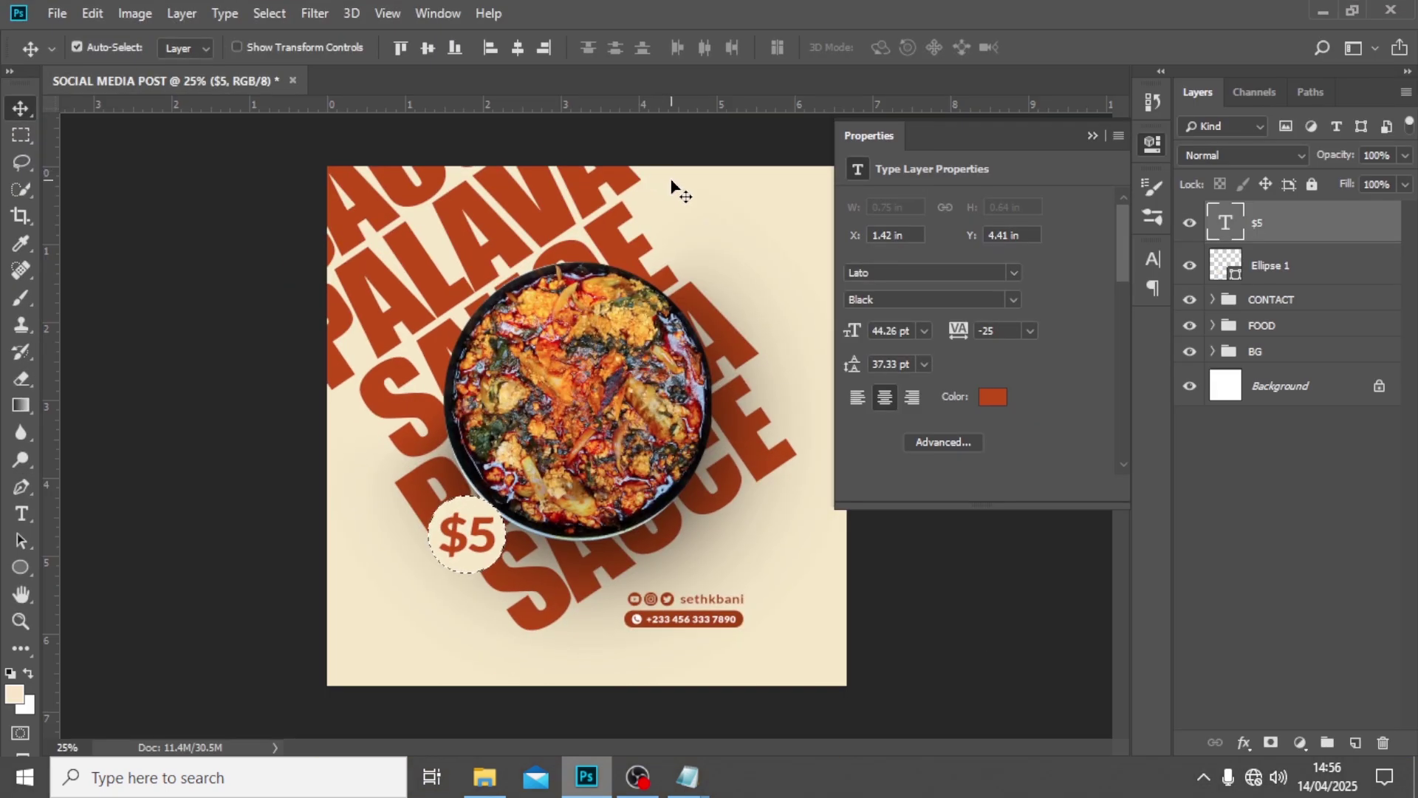
key("ctrl+r")
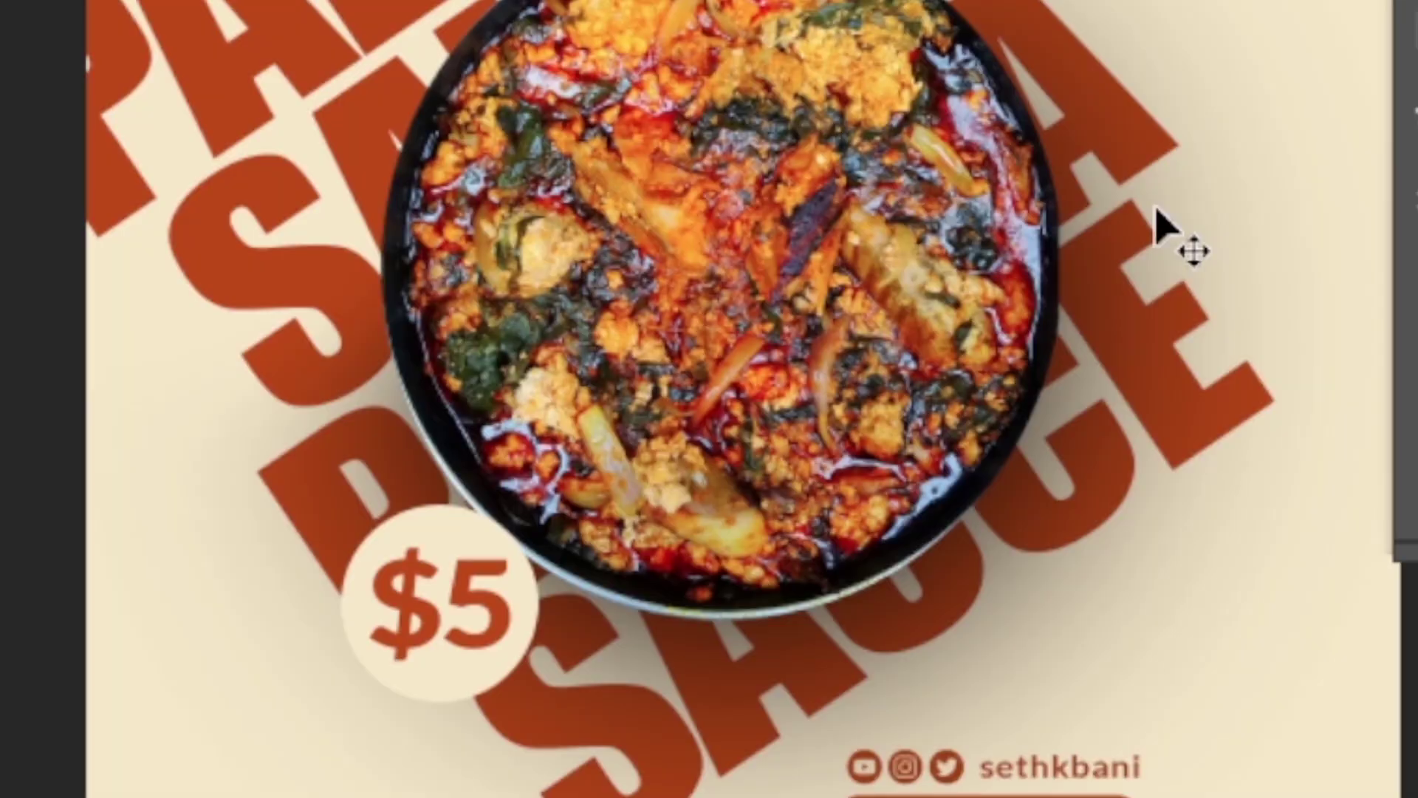
key("ctrl+t")
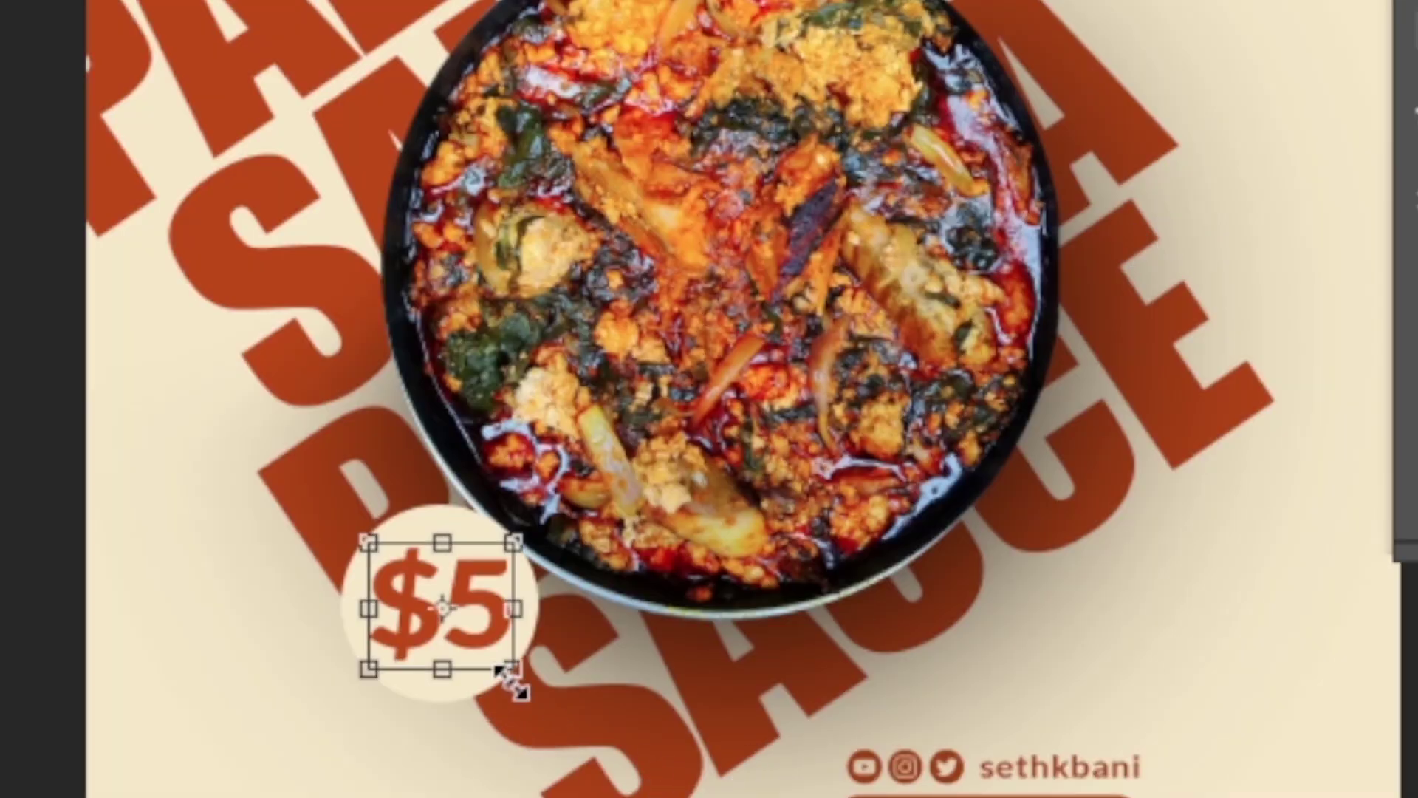
mouse_move(514, 677)
left_mouse_down()
mouse_move(499, 659)
mouse_move(505, 672)
left_mouse_up()
key("Return")
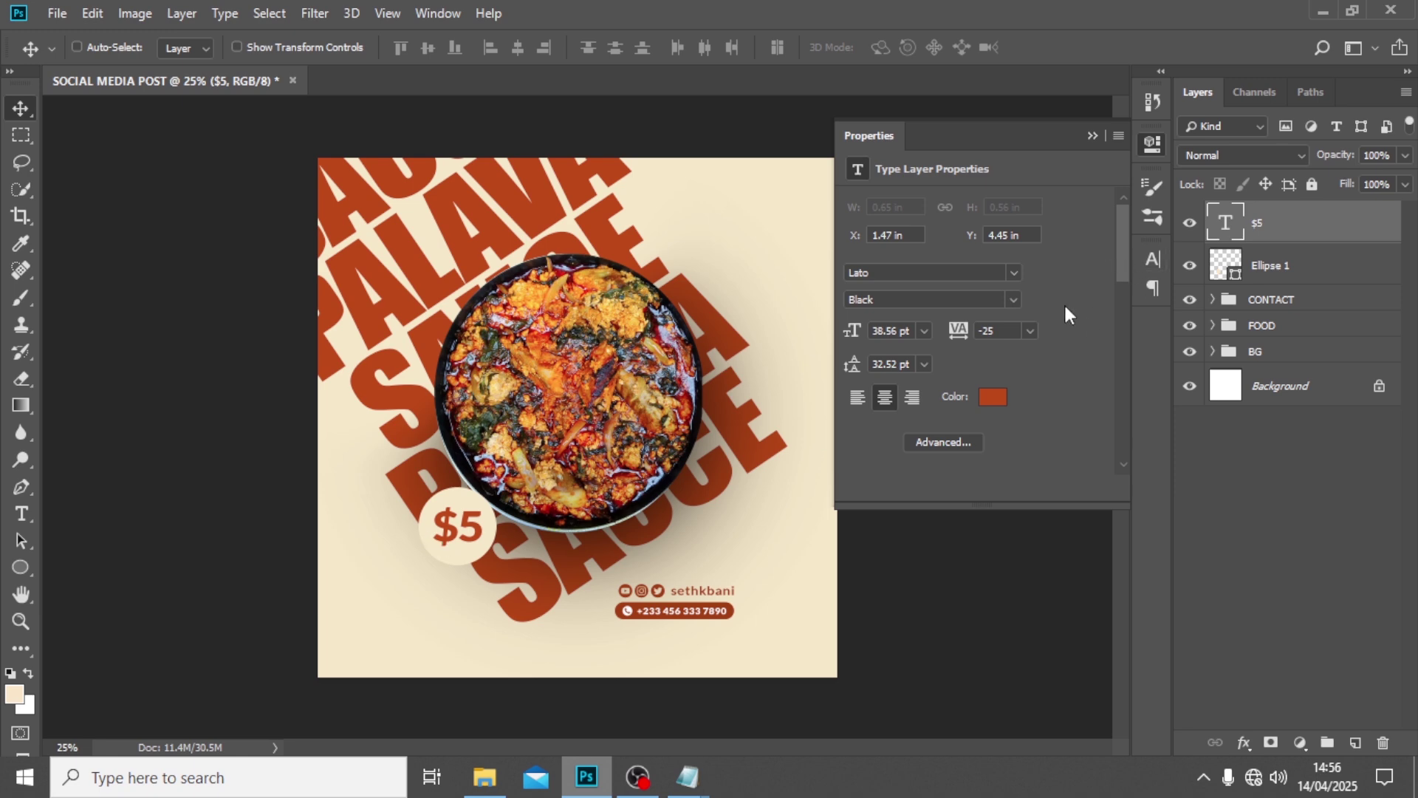
Step: Colour the $5 text deep red #AA1911, sampled from the bowl's rim
left_click(992, 398)
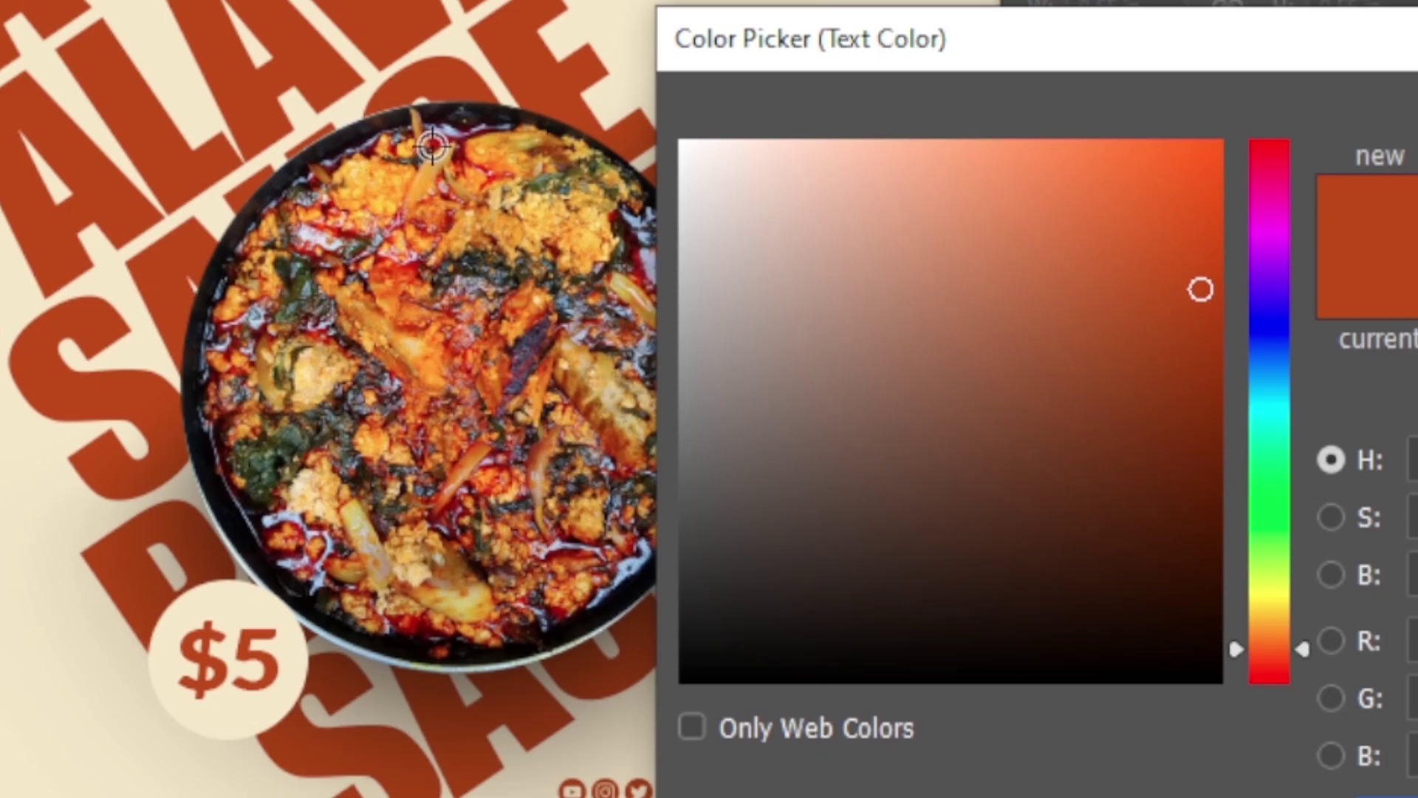
left_click(558, 275)
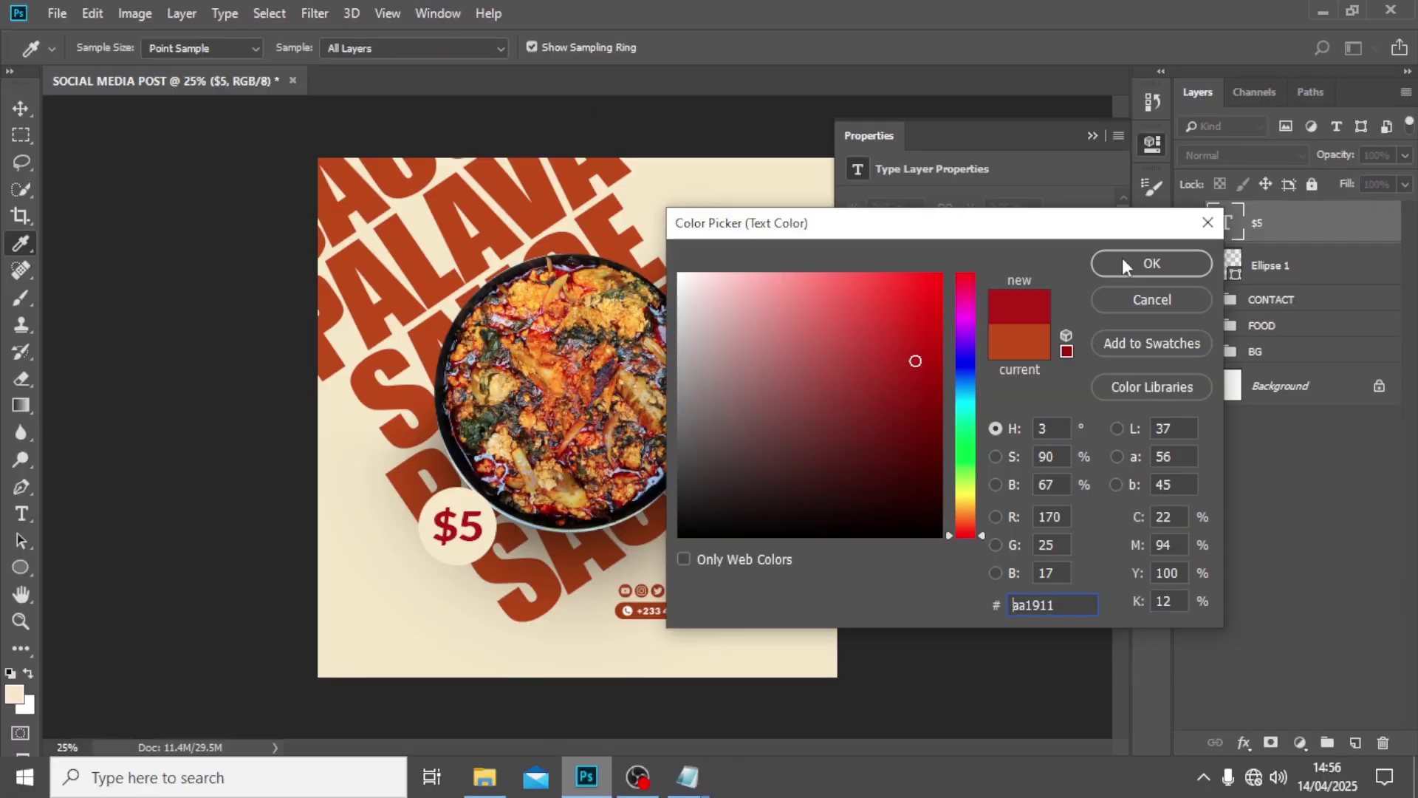
left_click(1133, 260)
Step: Group the $5 text and Ellipse 1 into a group named PRICE
left_click(1263, 265, "shift")
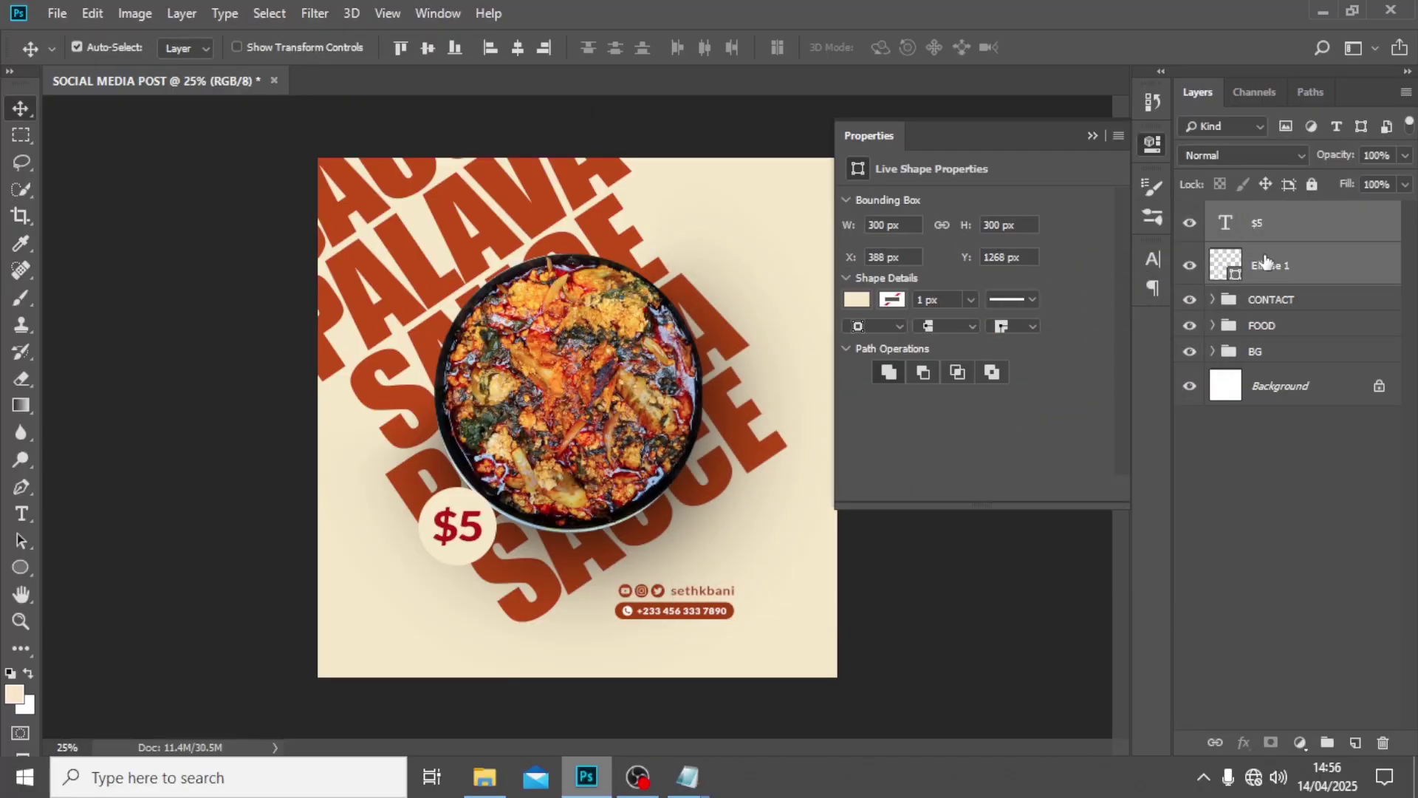
key("ctrl+g")
double_click(1267, 214)
type("PRICE")
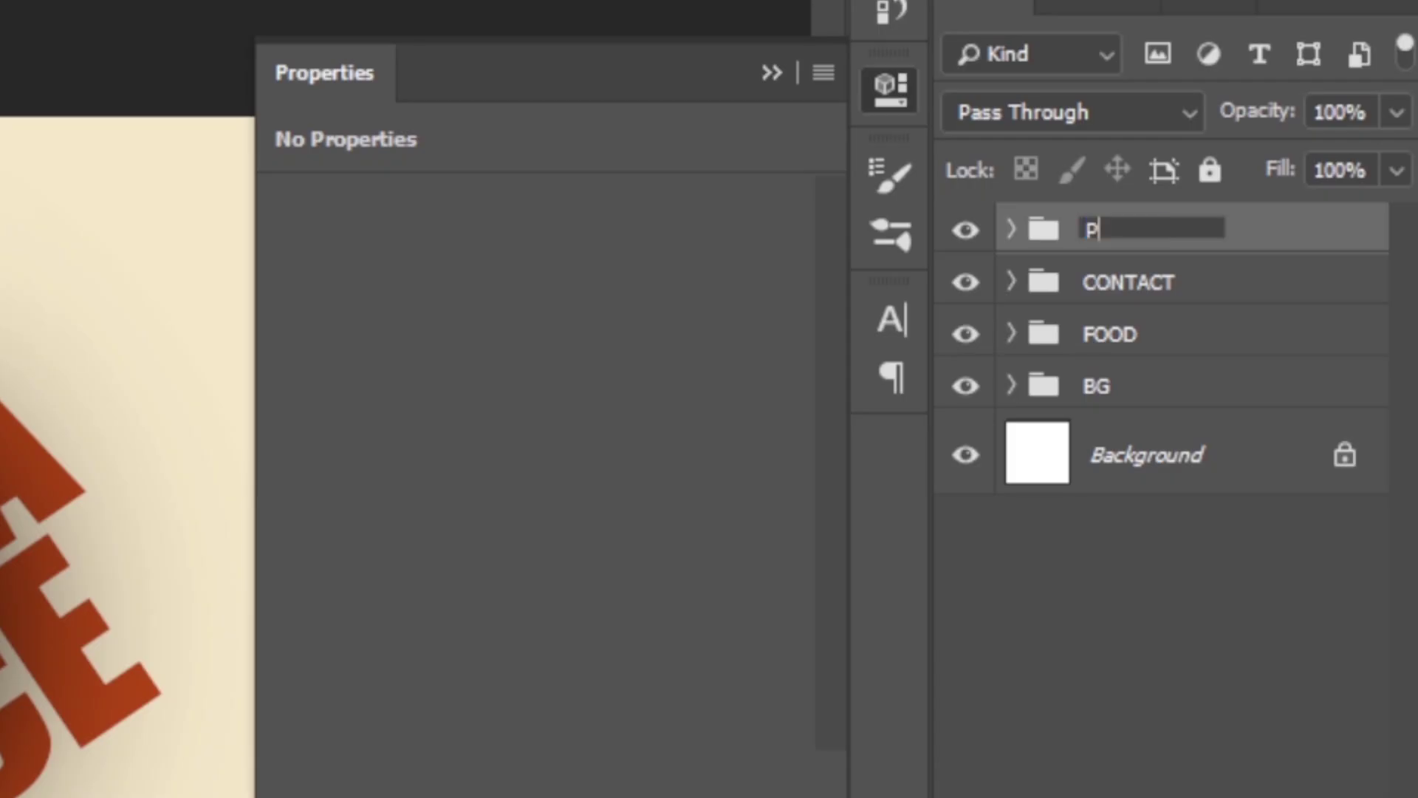
key("Return")
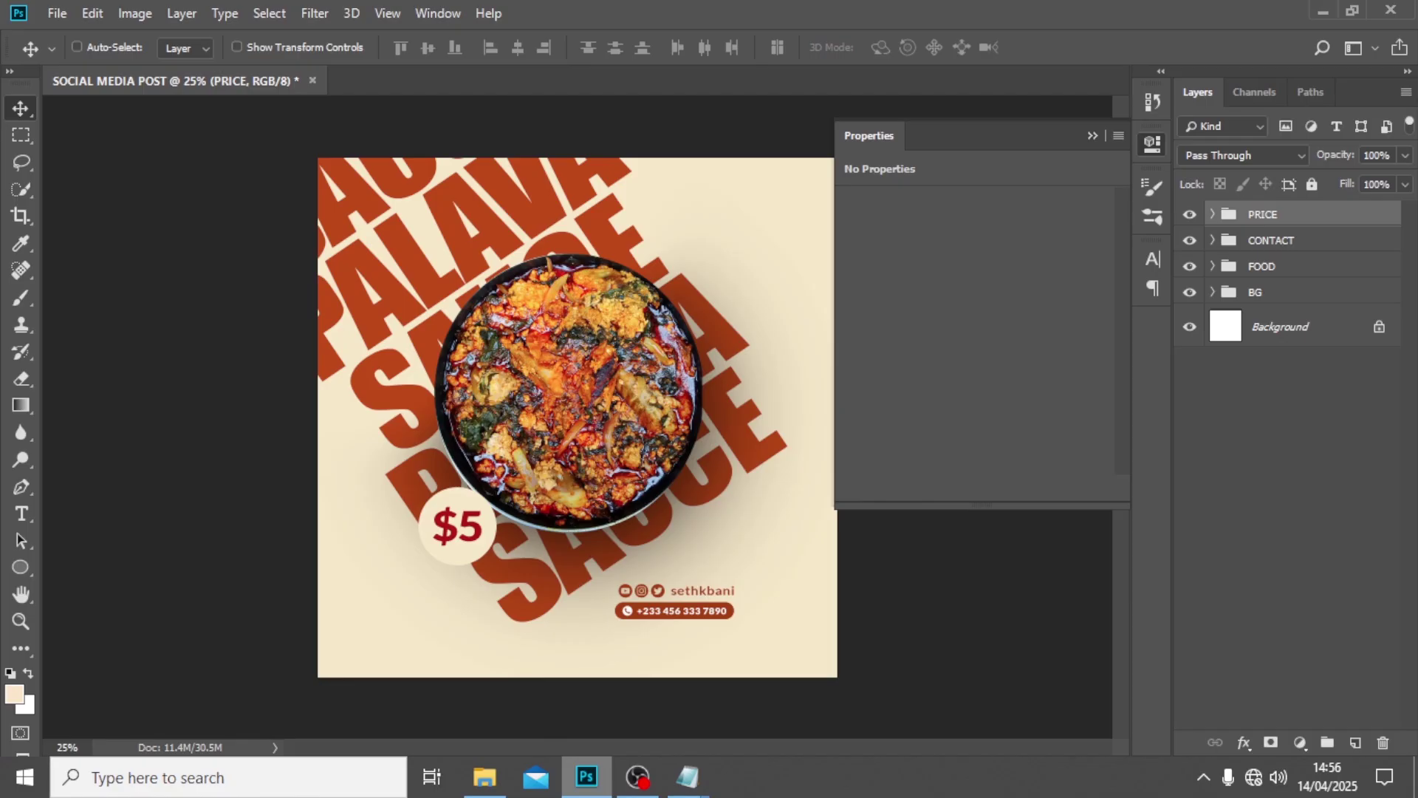
Step: Rotate the PRICE badge about 22° and move it onto the bowl's rim
key("ctrl+t")
left_click_drag(580, 280, 632, 346)
key("Return")
left_click_drag(368, 462, 352, 462)
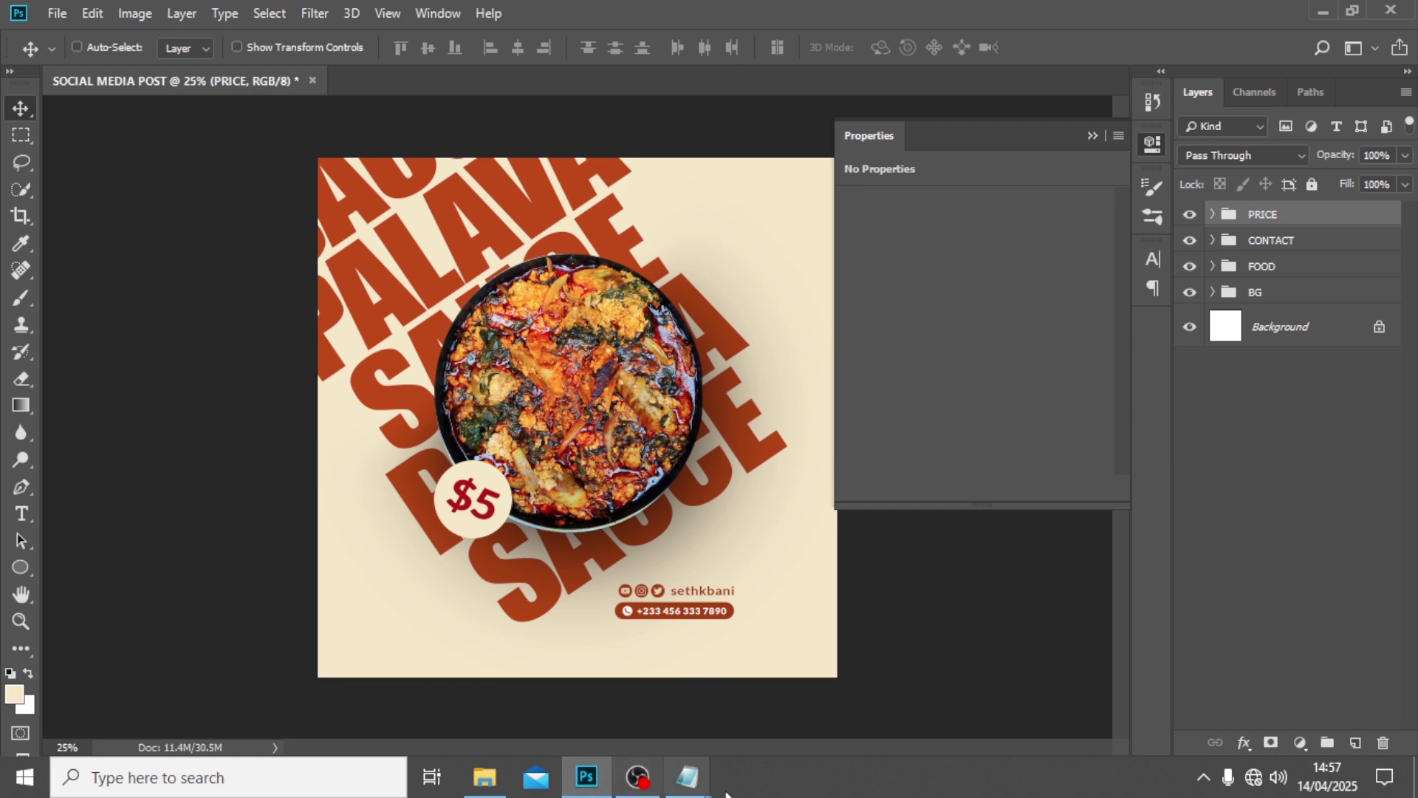
Step: Copy the 'Let us handle all your catering needs' line from Notepad, then return to Photoshop
mouse_move(687, 777)
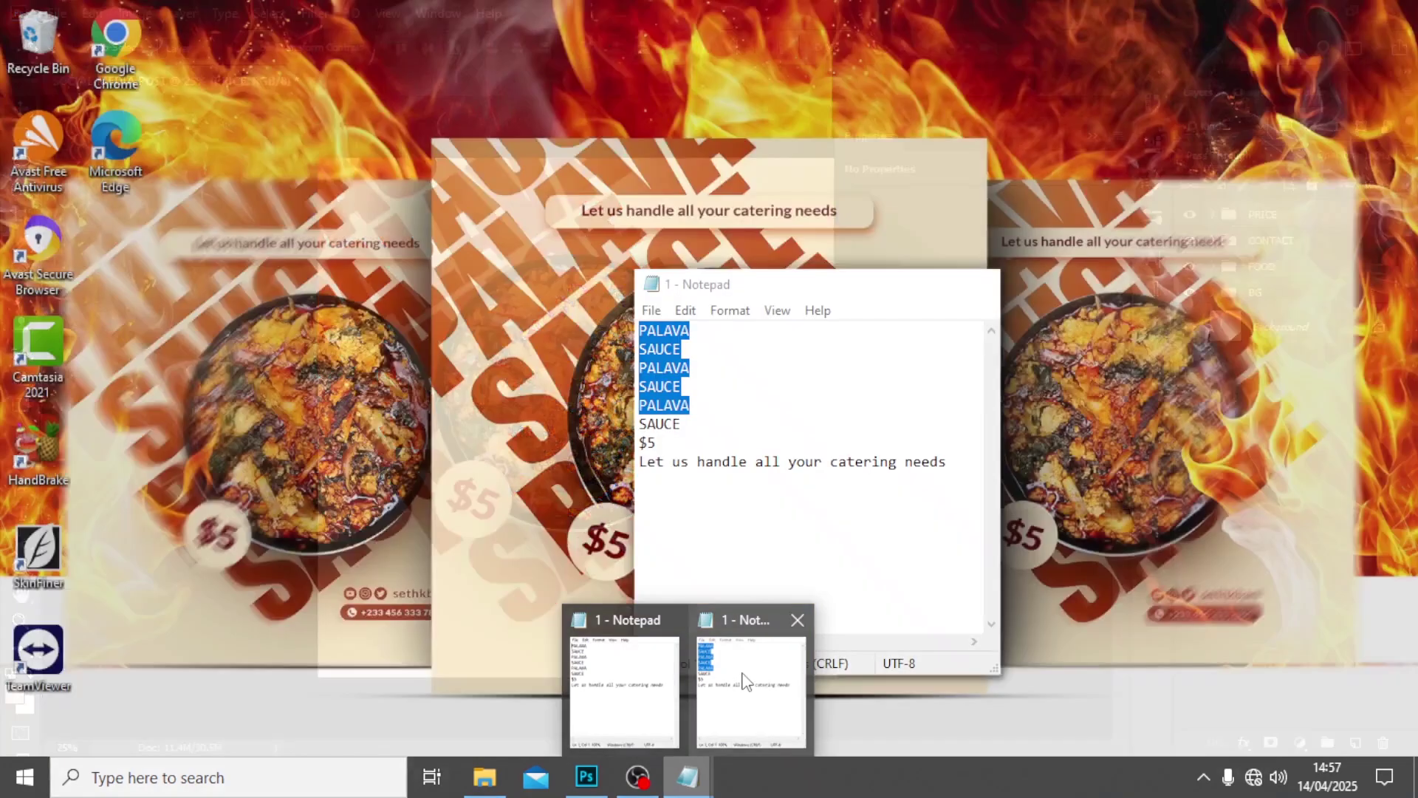
left_click(764, 708)
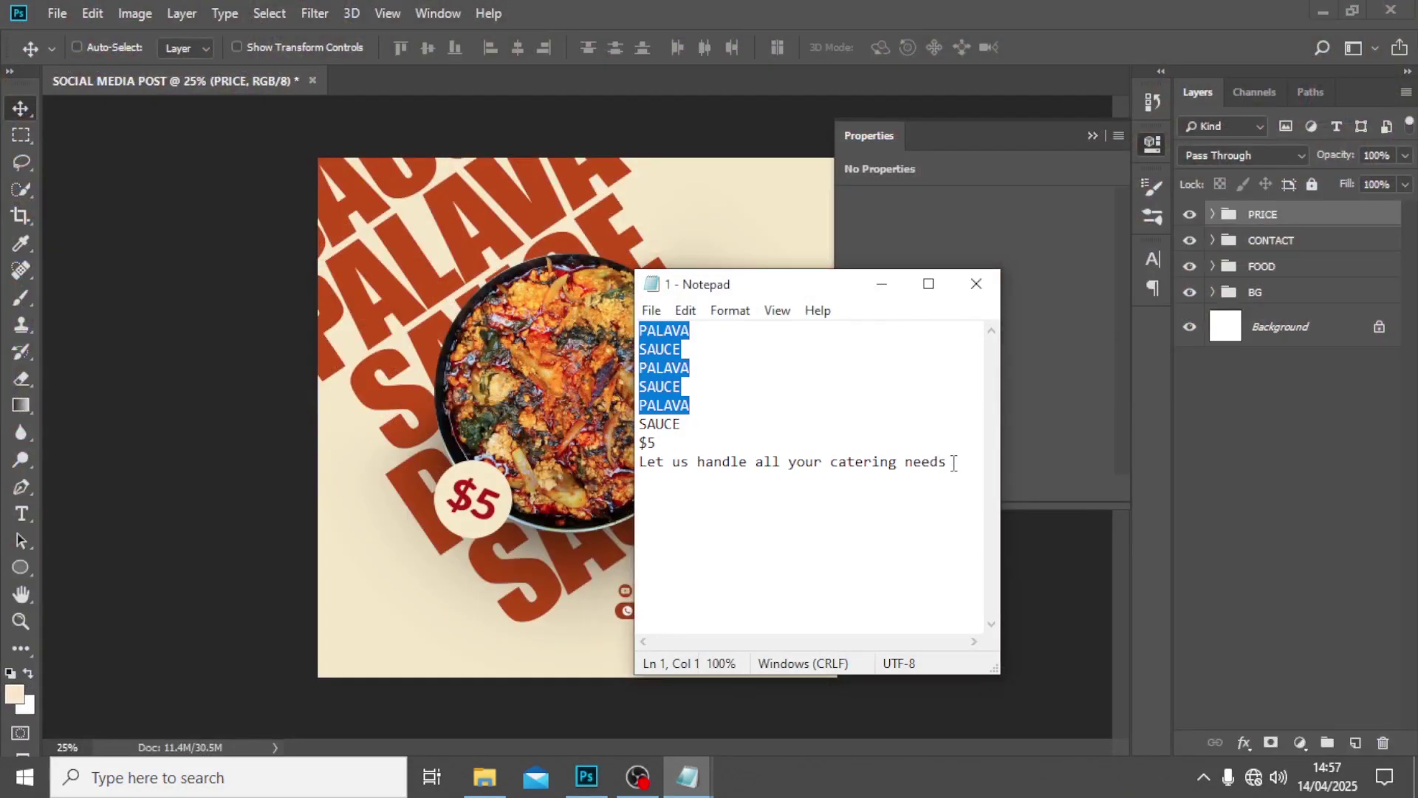
left_click(953, 463)
key("shift+Home")
key("ctrl+c")
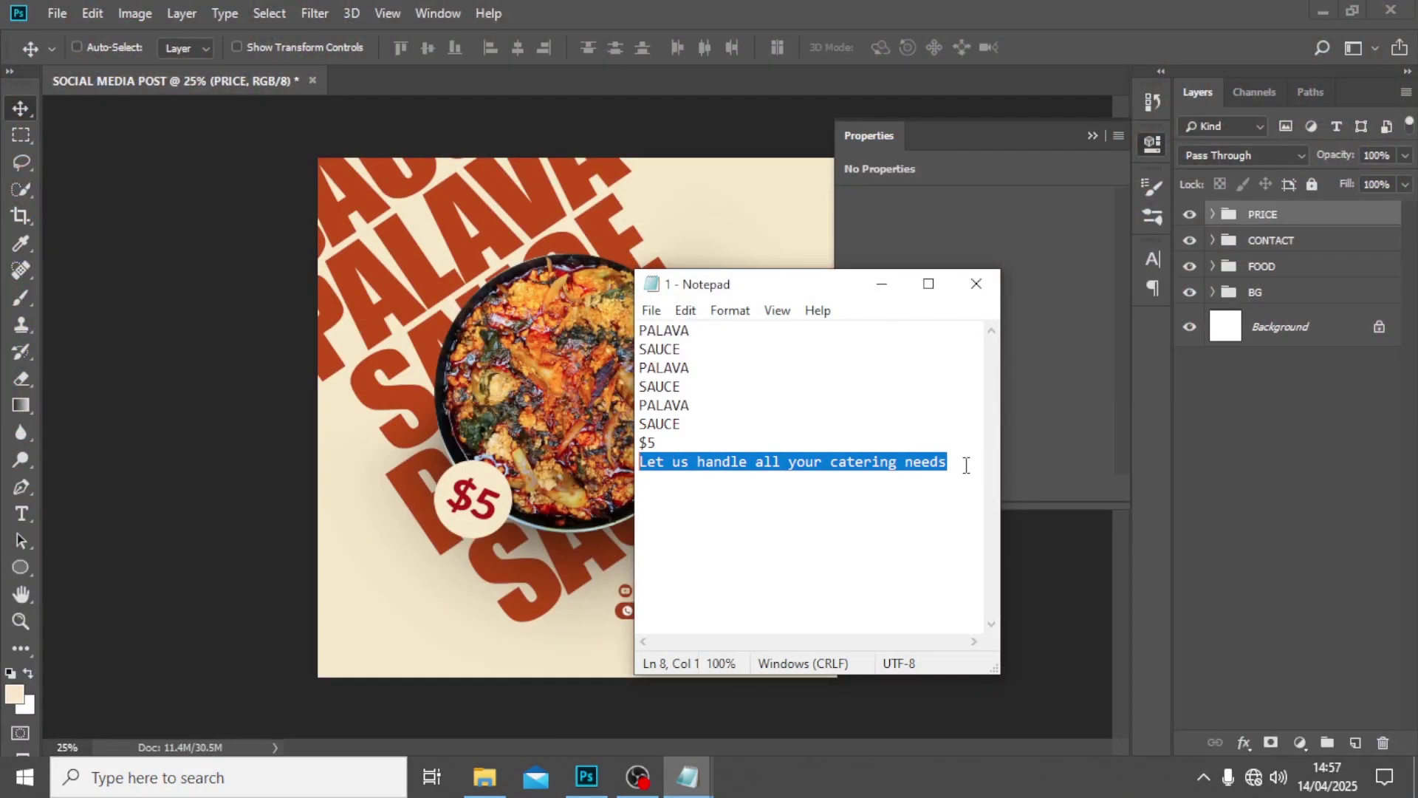
left_click(857, 216)
key("t")
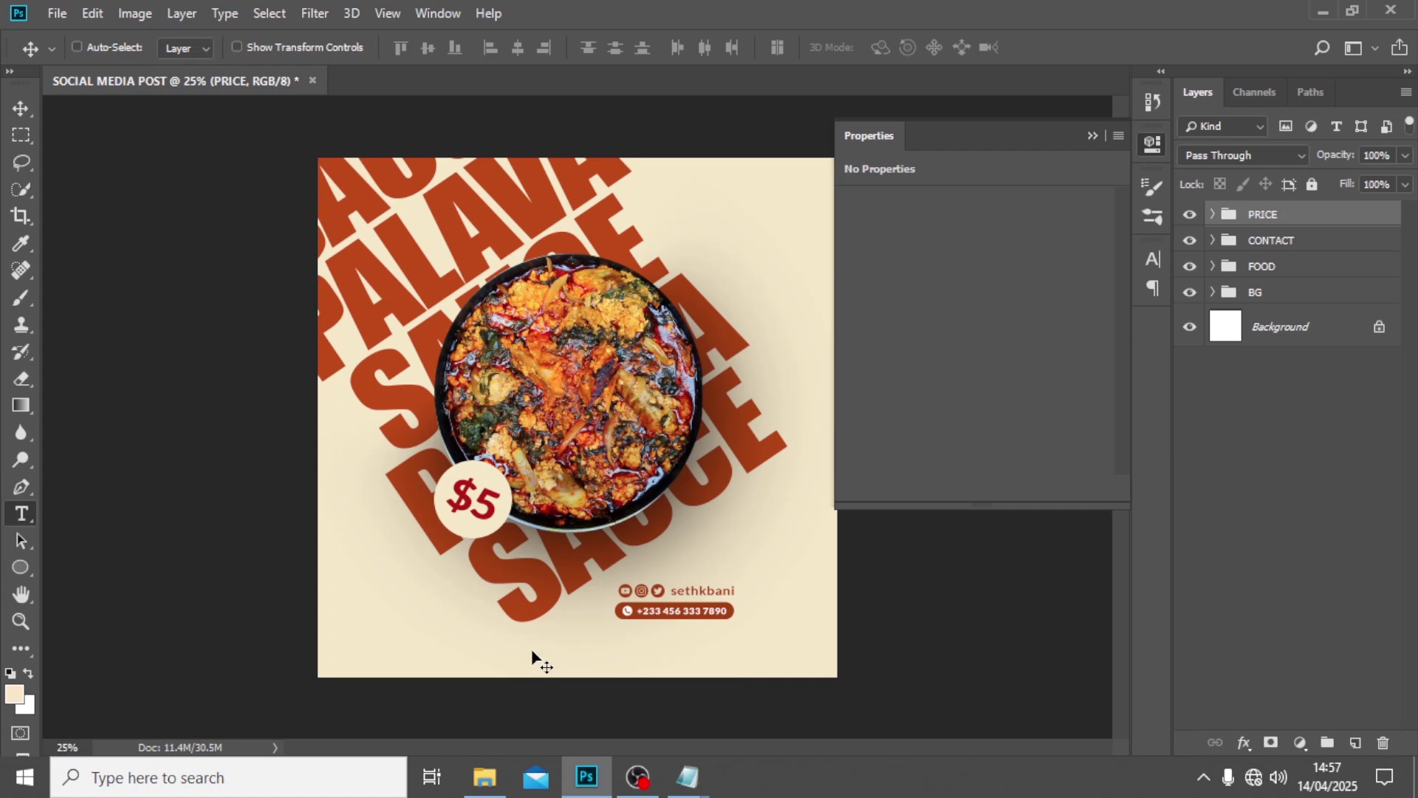
Step: Paste the tagline as a new text layer and set it to 12 pt
left_click(768, 644)
key("ctrl+v")
key("ctrl+Return")
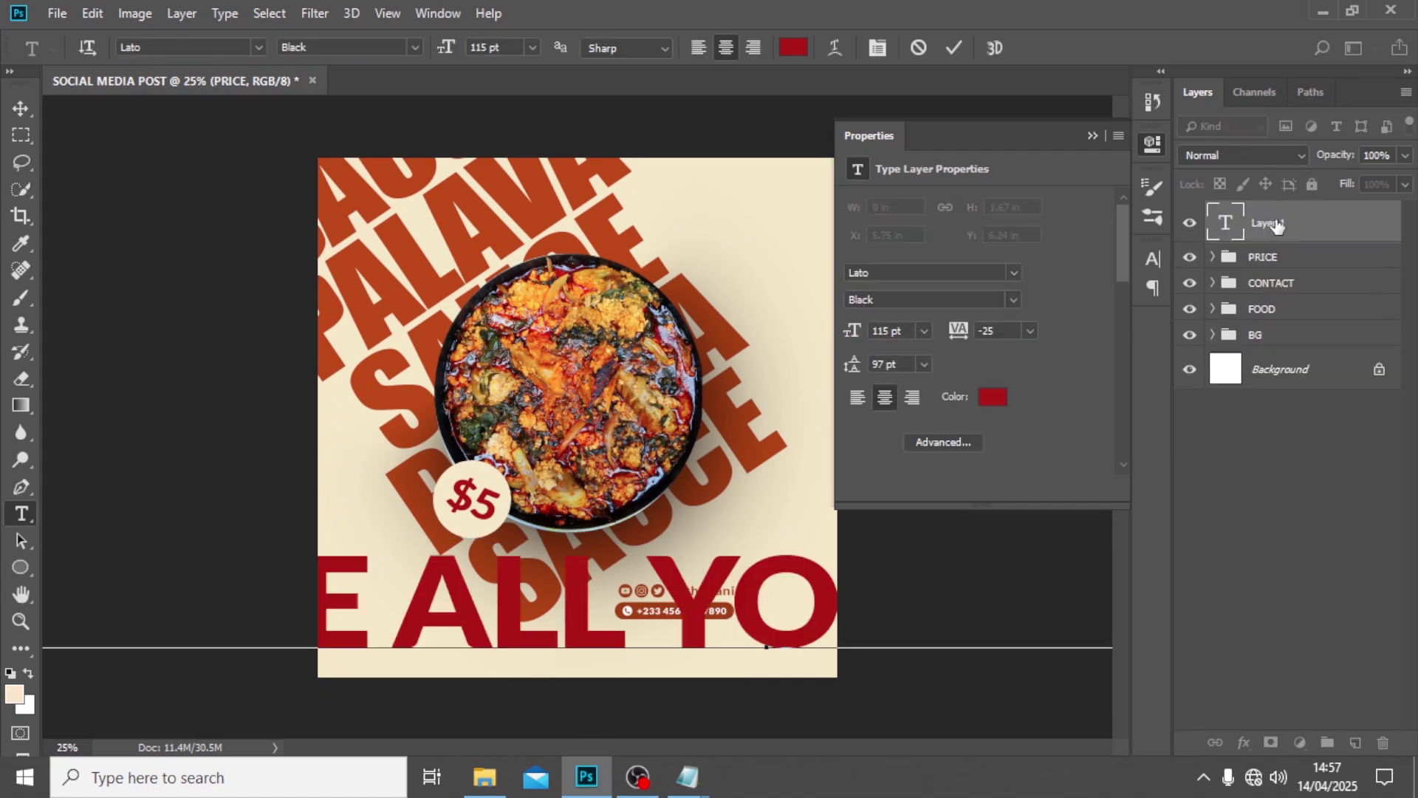
left_click(1151, 259)
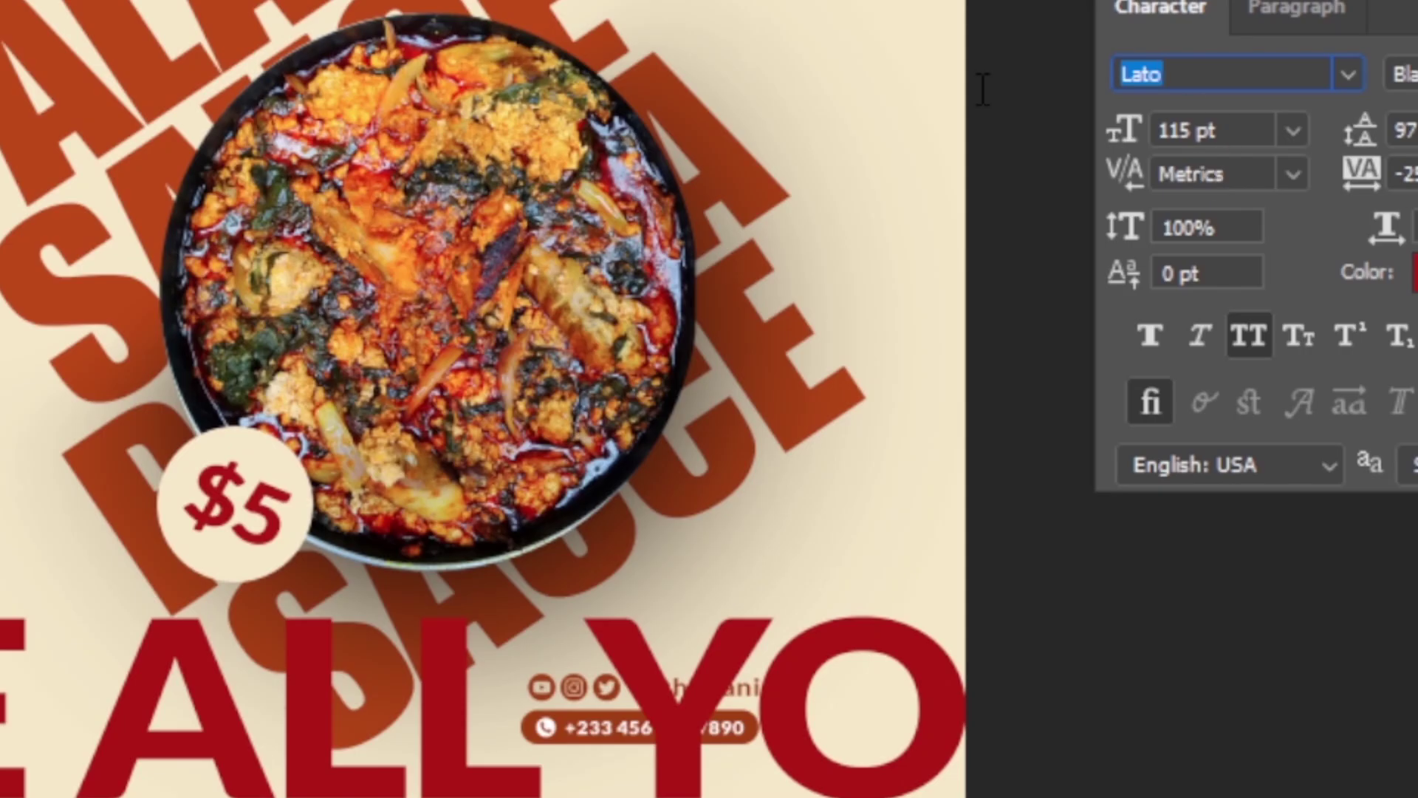
key("Tab")
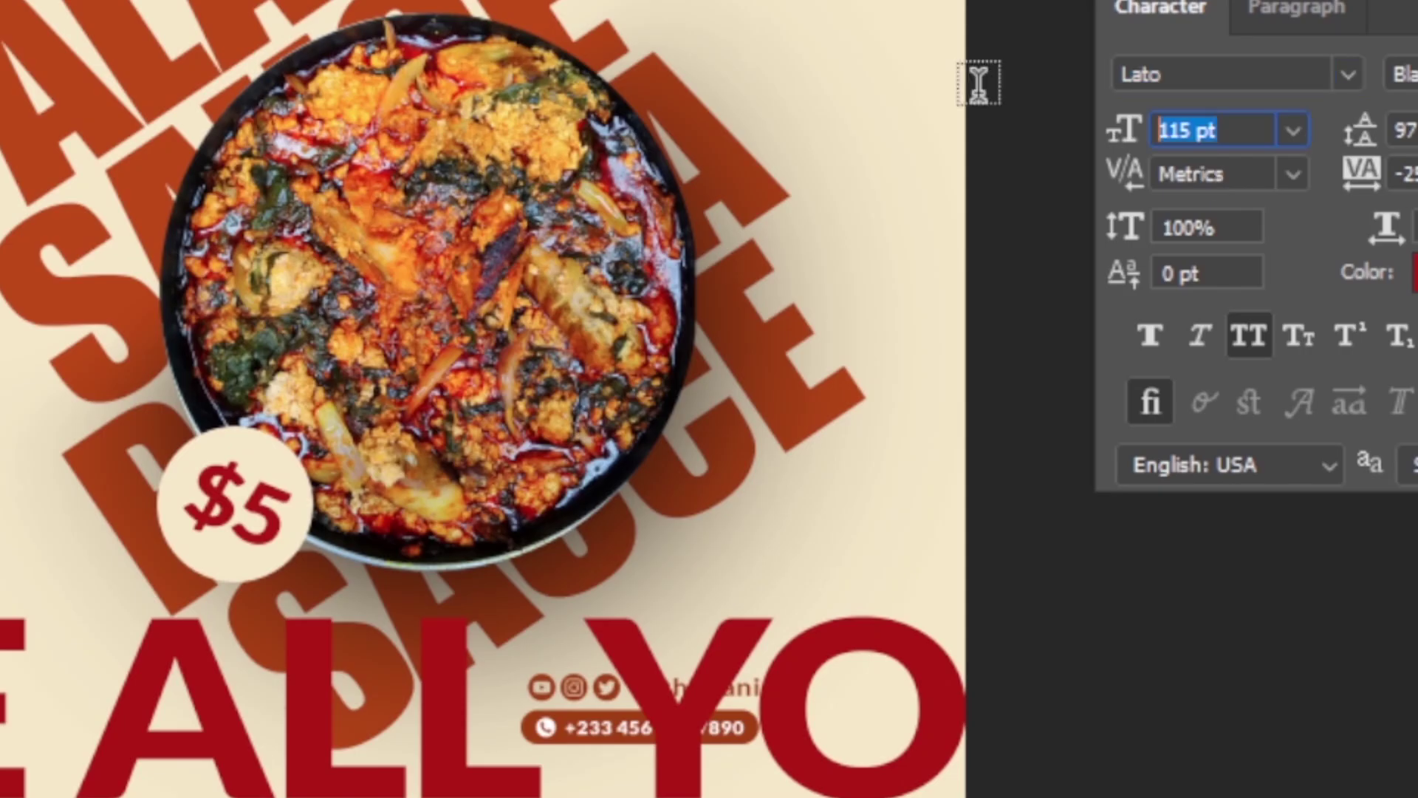
type("12")
key("Return")
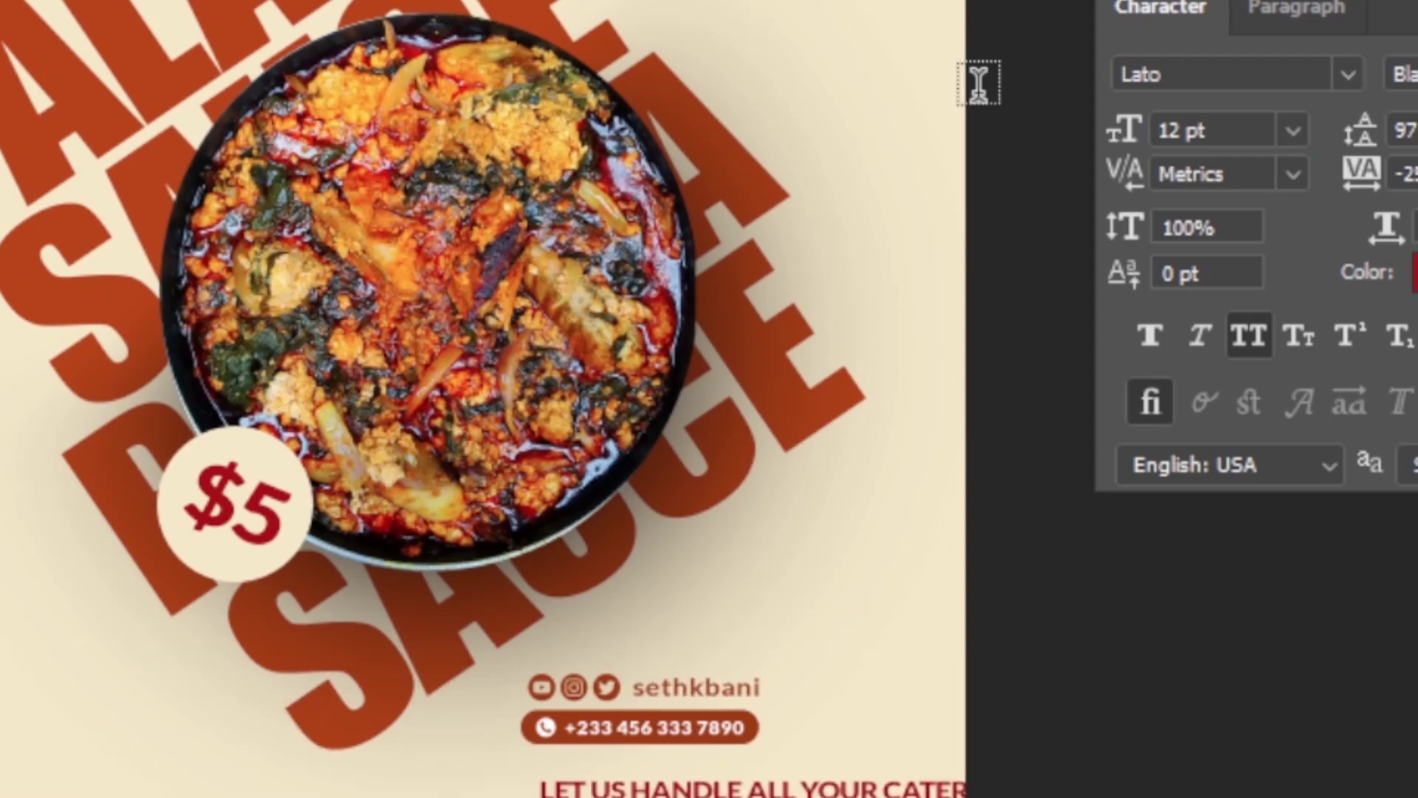
Step: Move the tagline near the top, turn off All Caps, and set it in Bold
key("v")
left_click_drag(684, 769, 242, 0)
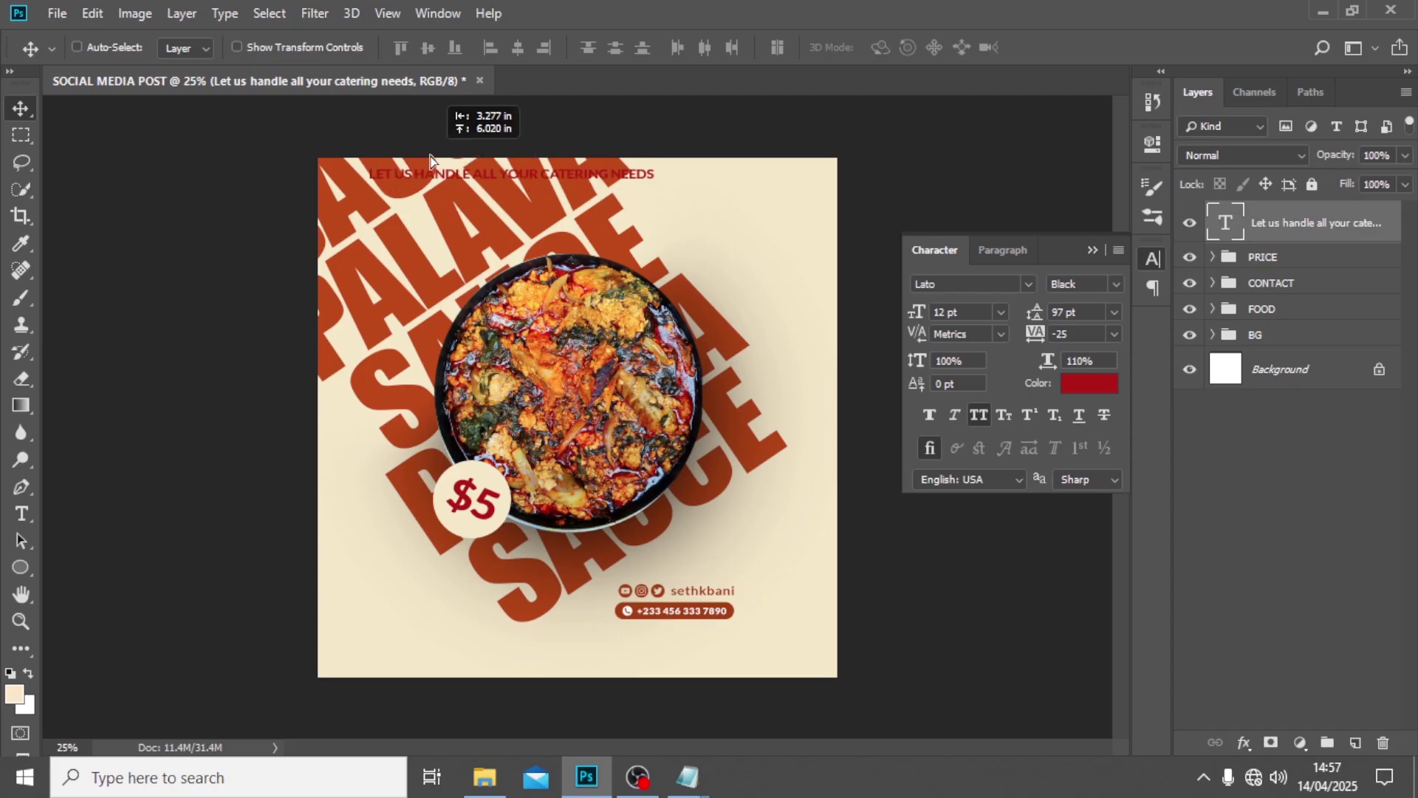
left_click_drag(475, 203, 478, 203)
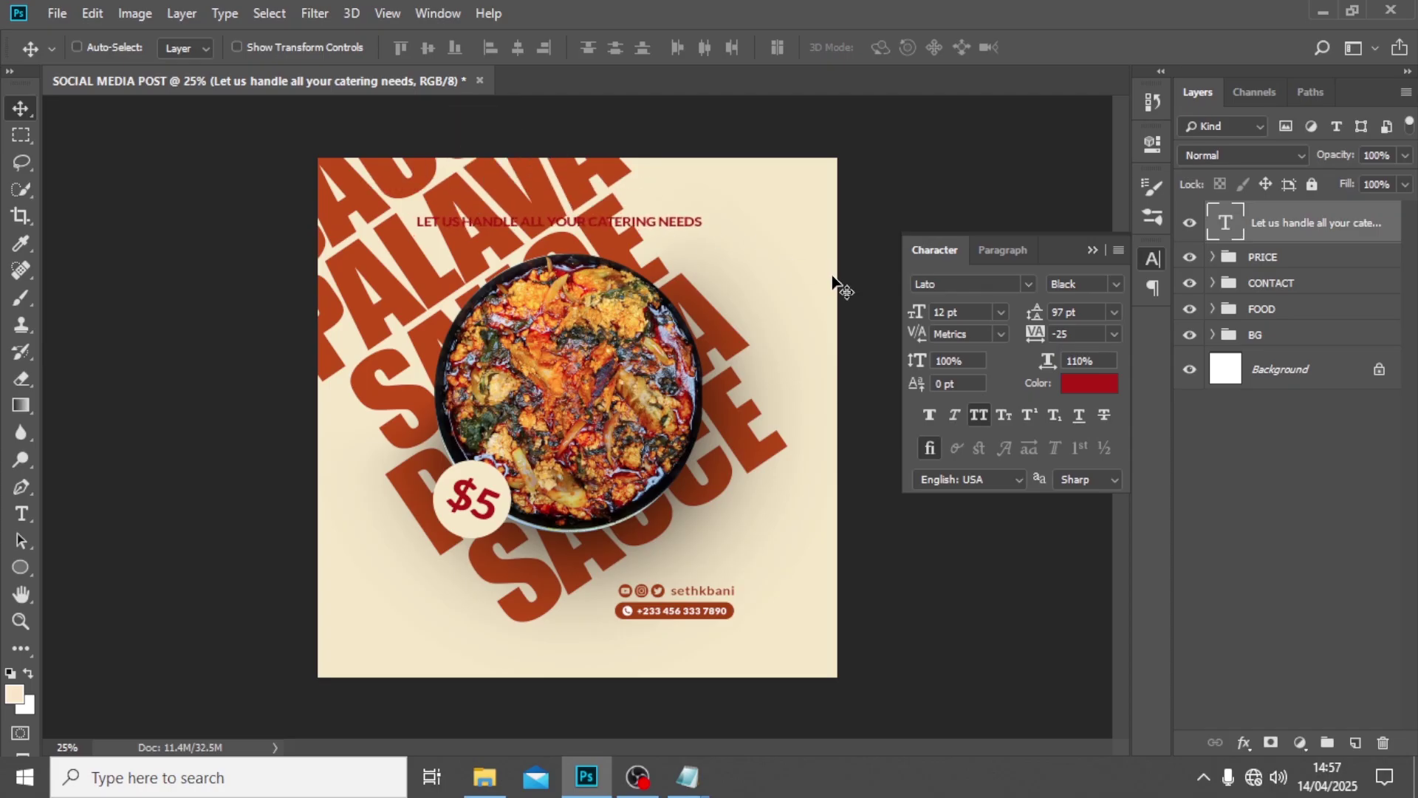
left_click(982, 412)
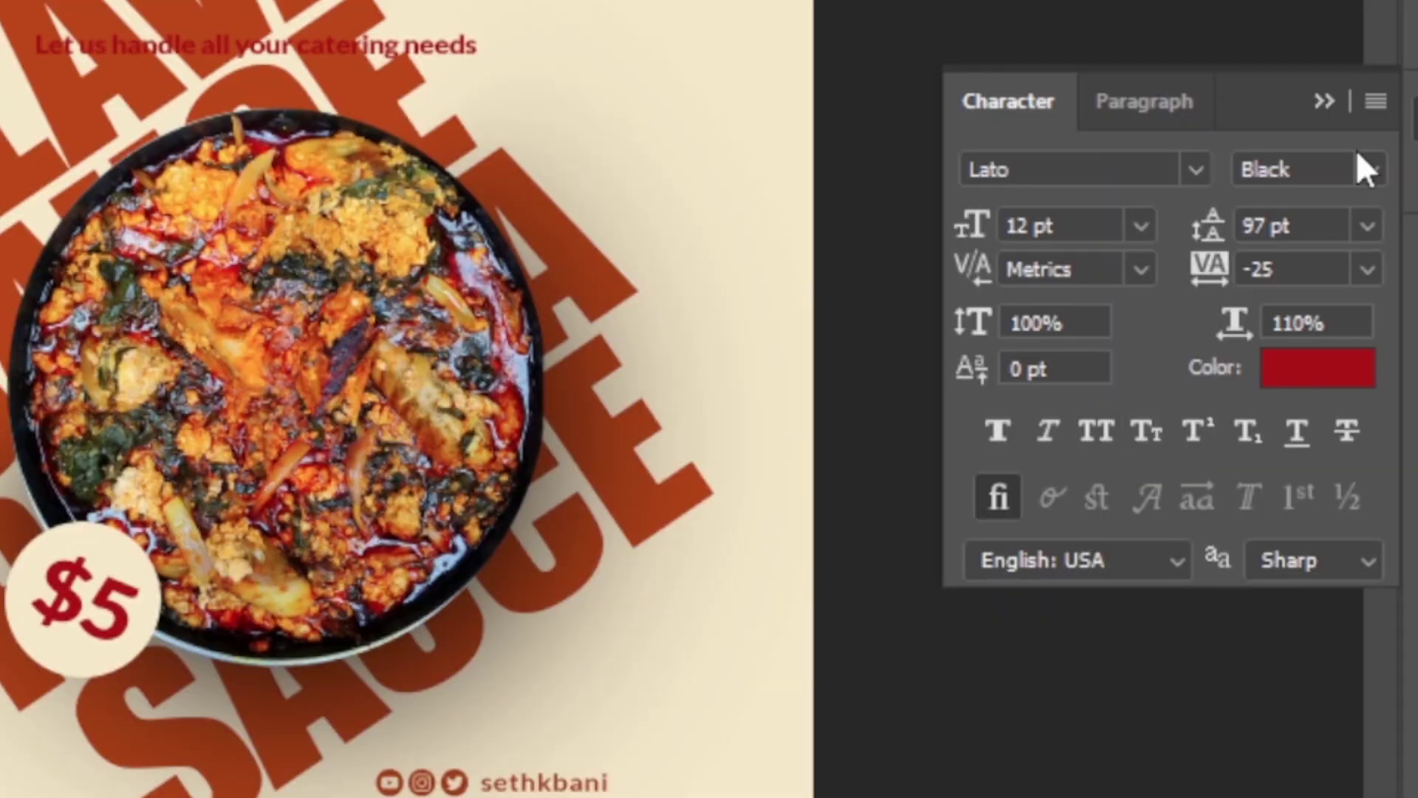
left_click(1371, 171)
left_click(1315, 406)
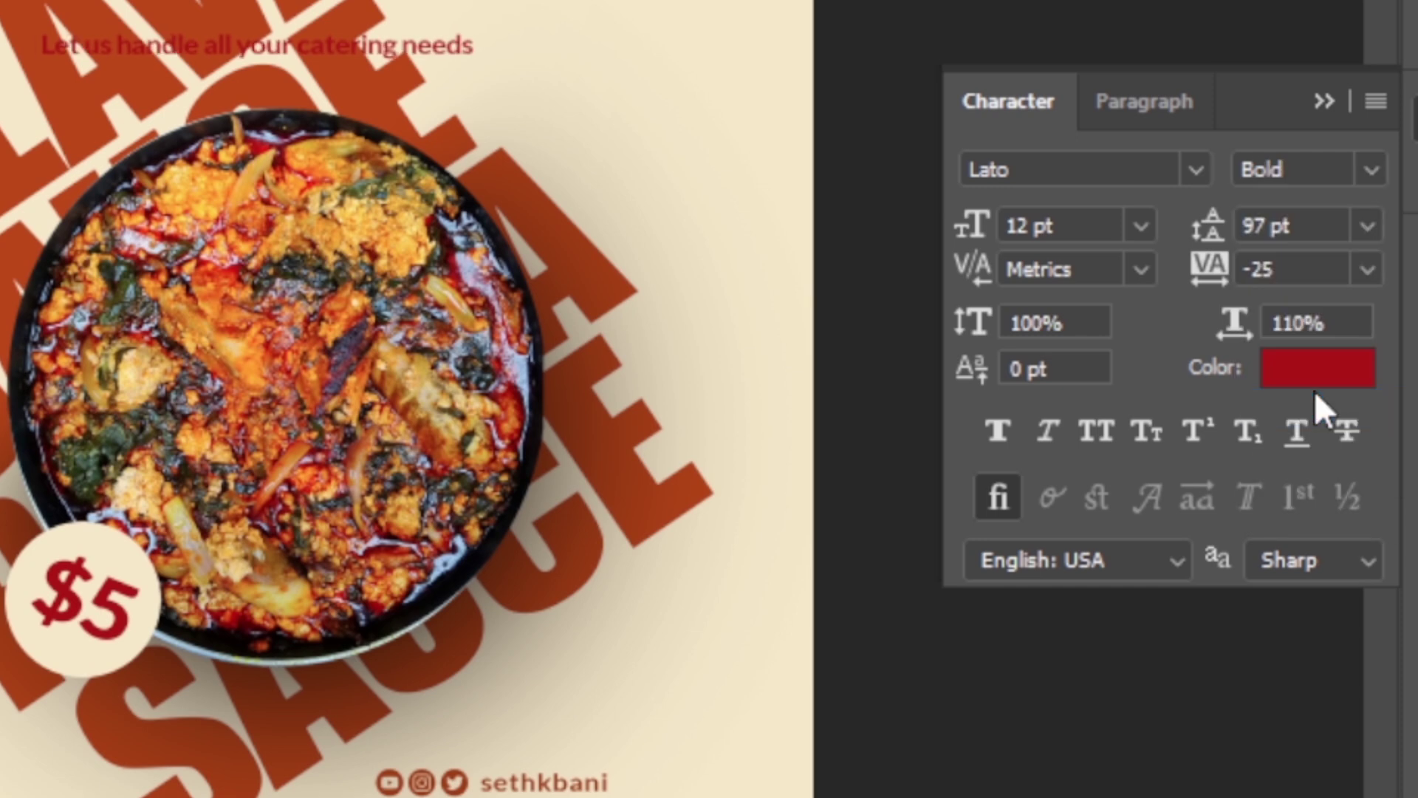
left_click(1341, 323)
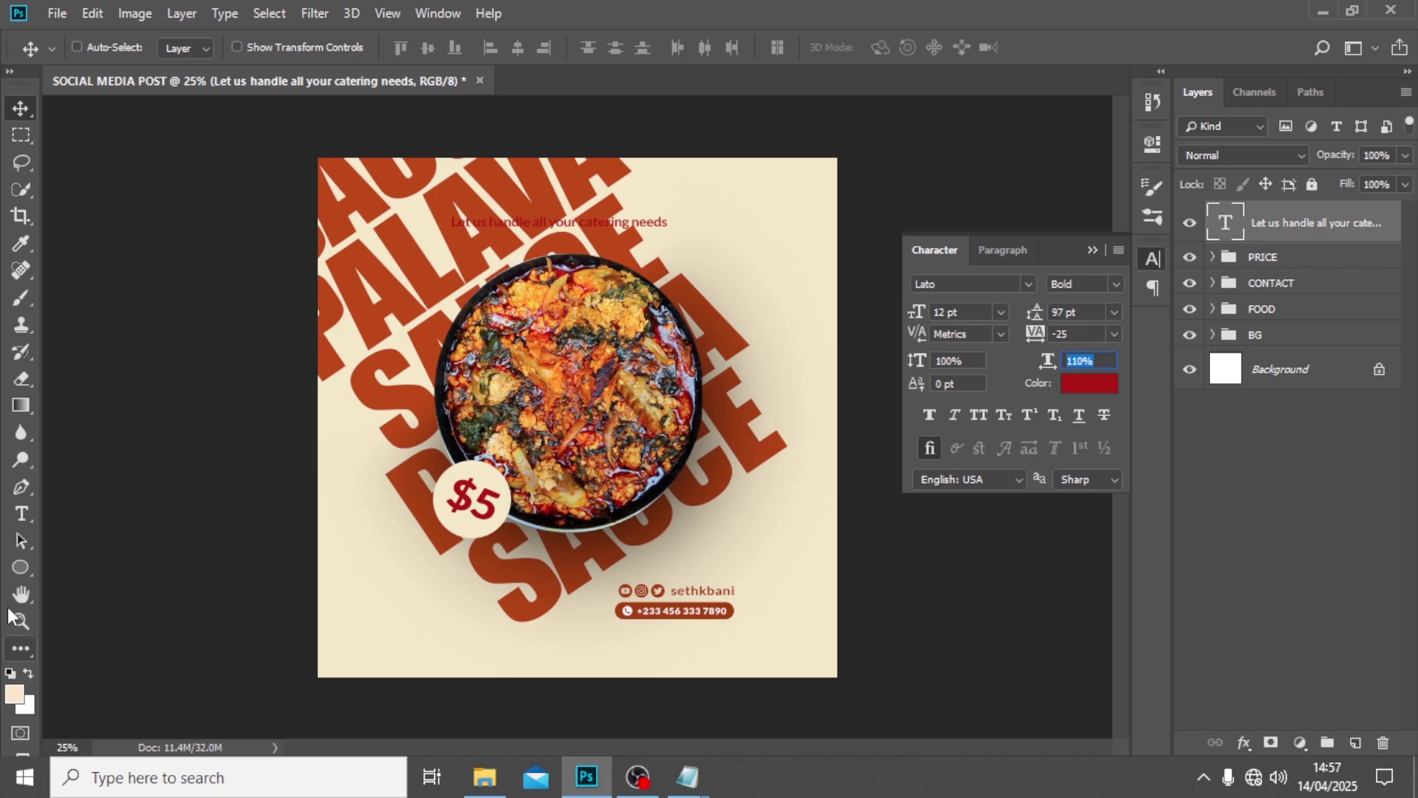
right_click(24, 573)
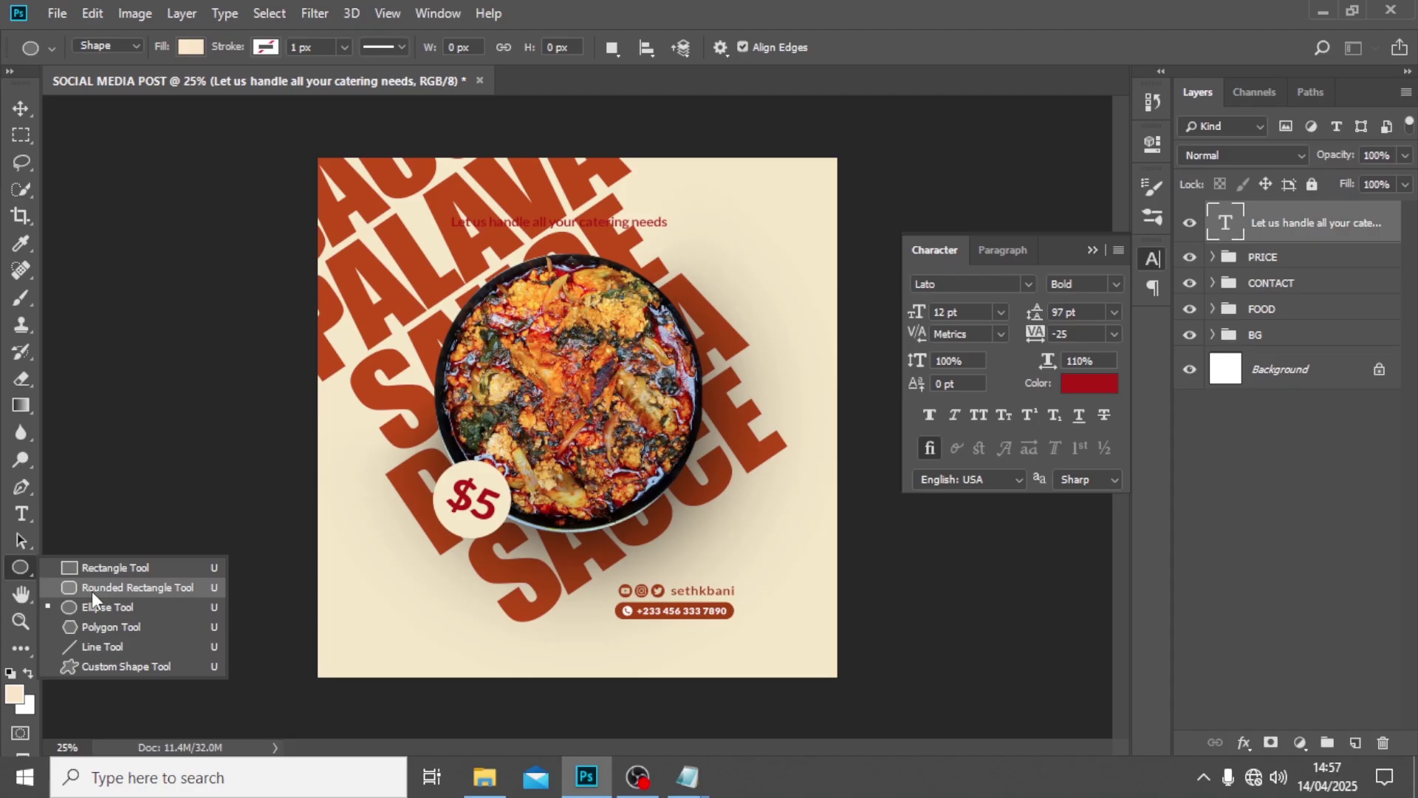
Step: Draw a 1068 × 108 px rounded bar around the tagline, beneath the text, with 40 px corners
left_click(186, 472)
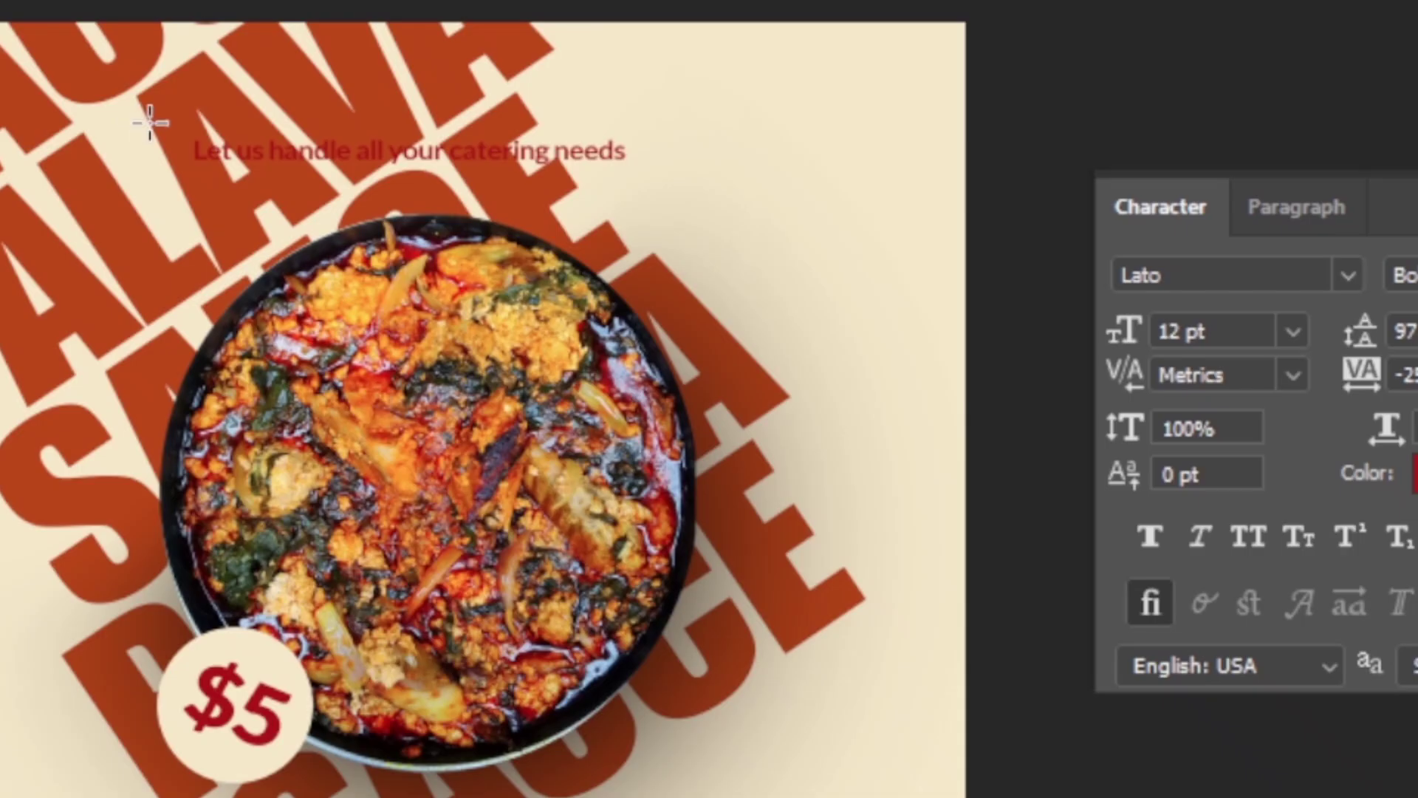
left_click_drag(428, 208, 689, 235)
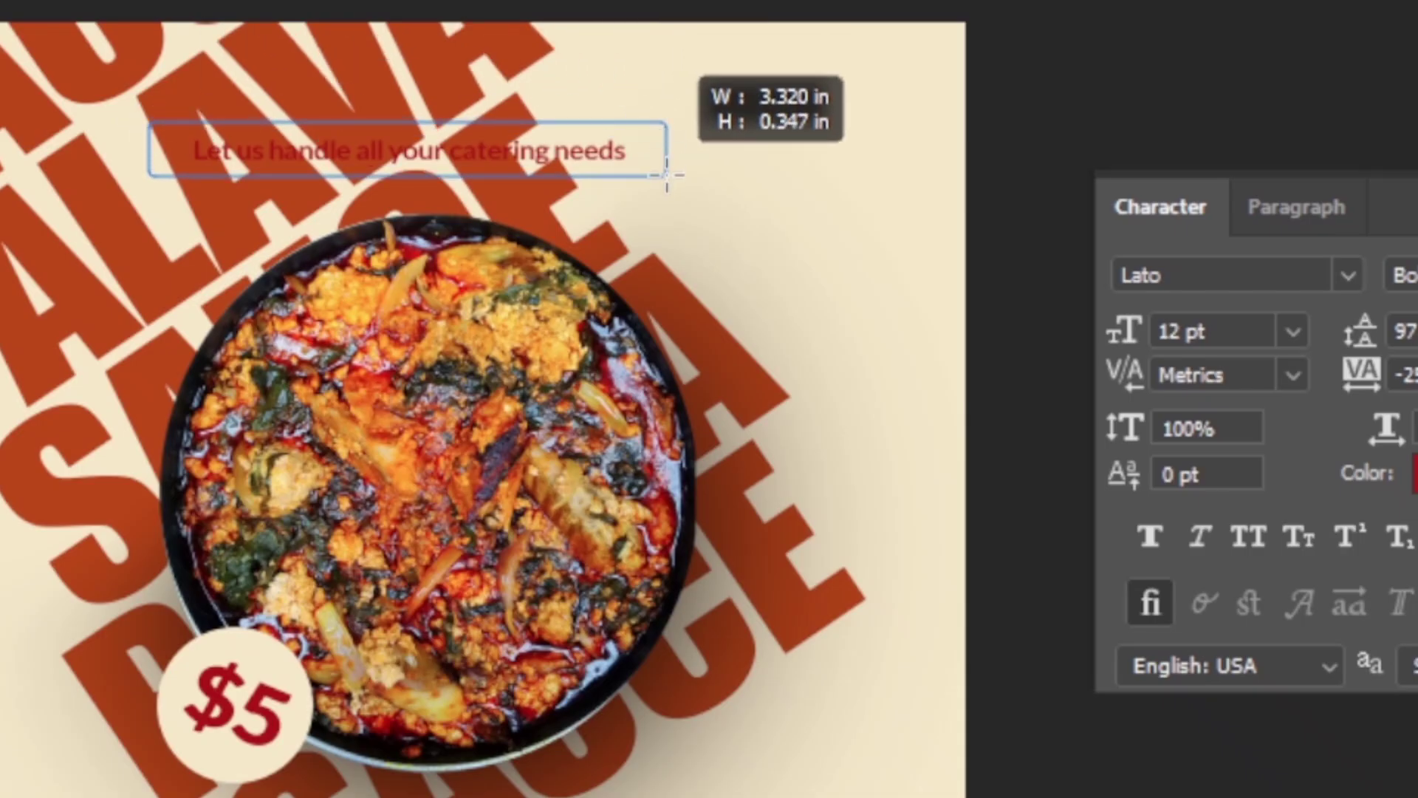
left_click_drag(666, 175, 703, 177)
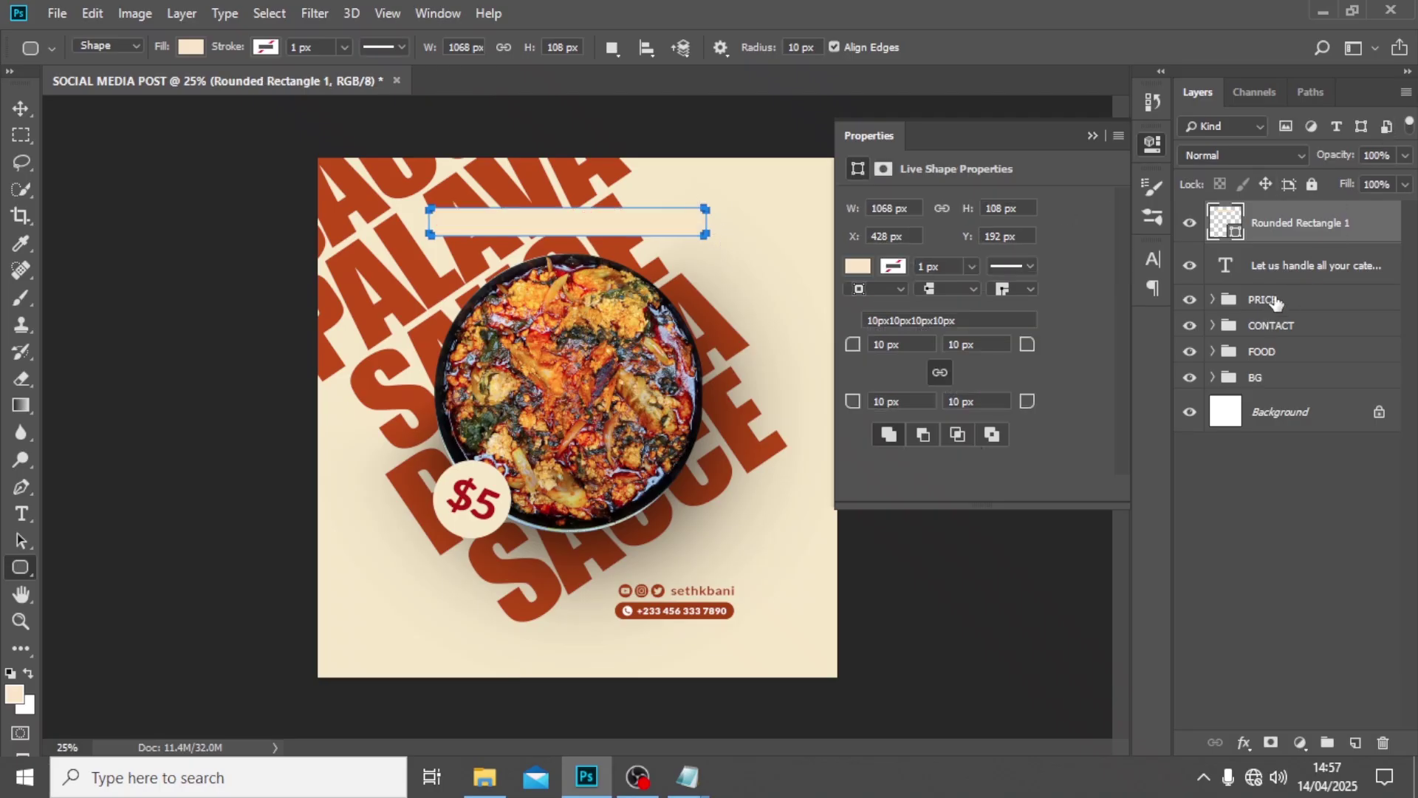
left_click_drag(1289, 223, 1275, 285)
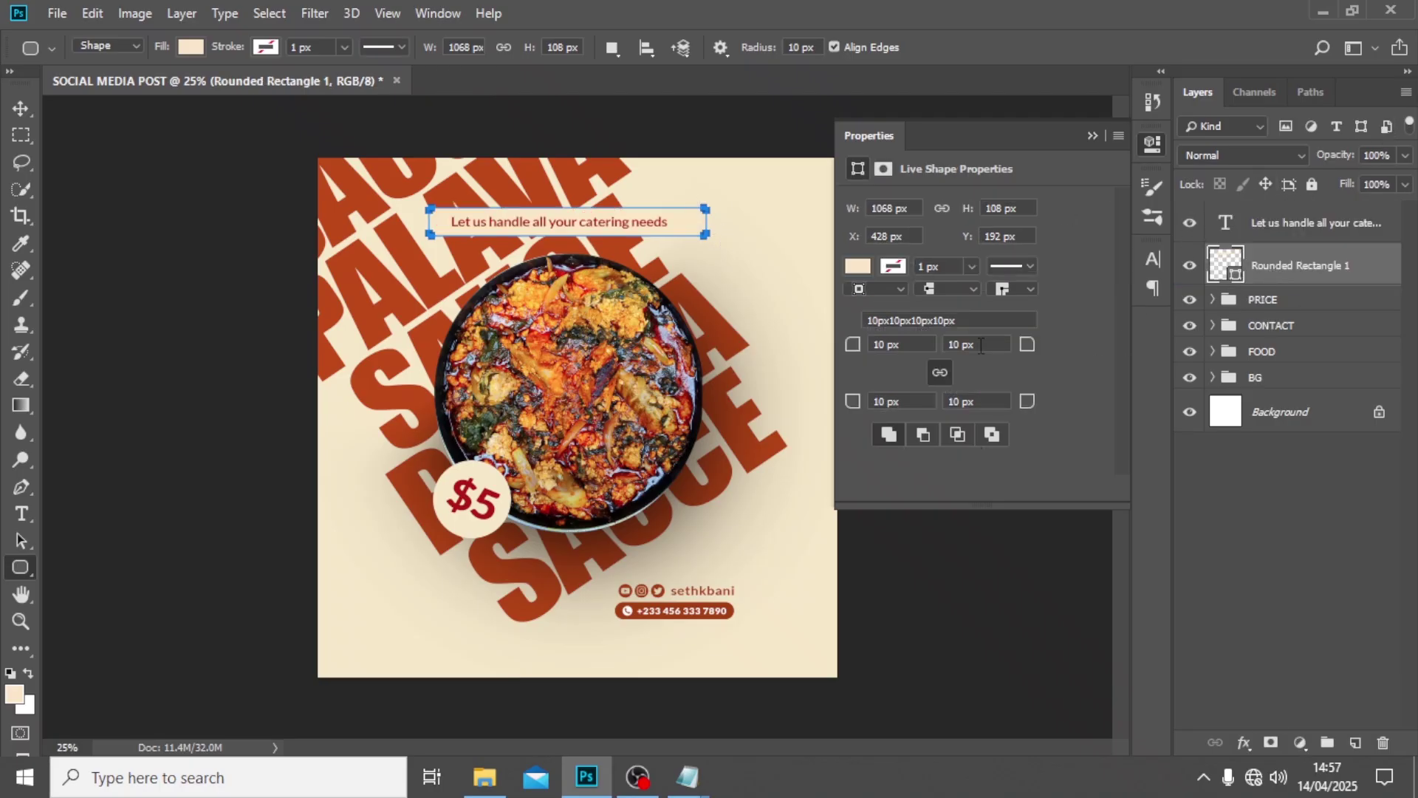
left_click_drag(909, 346, 845, 344)
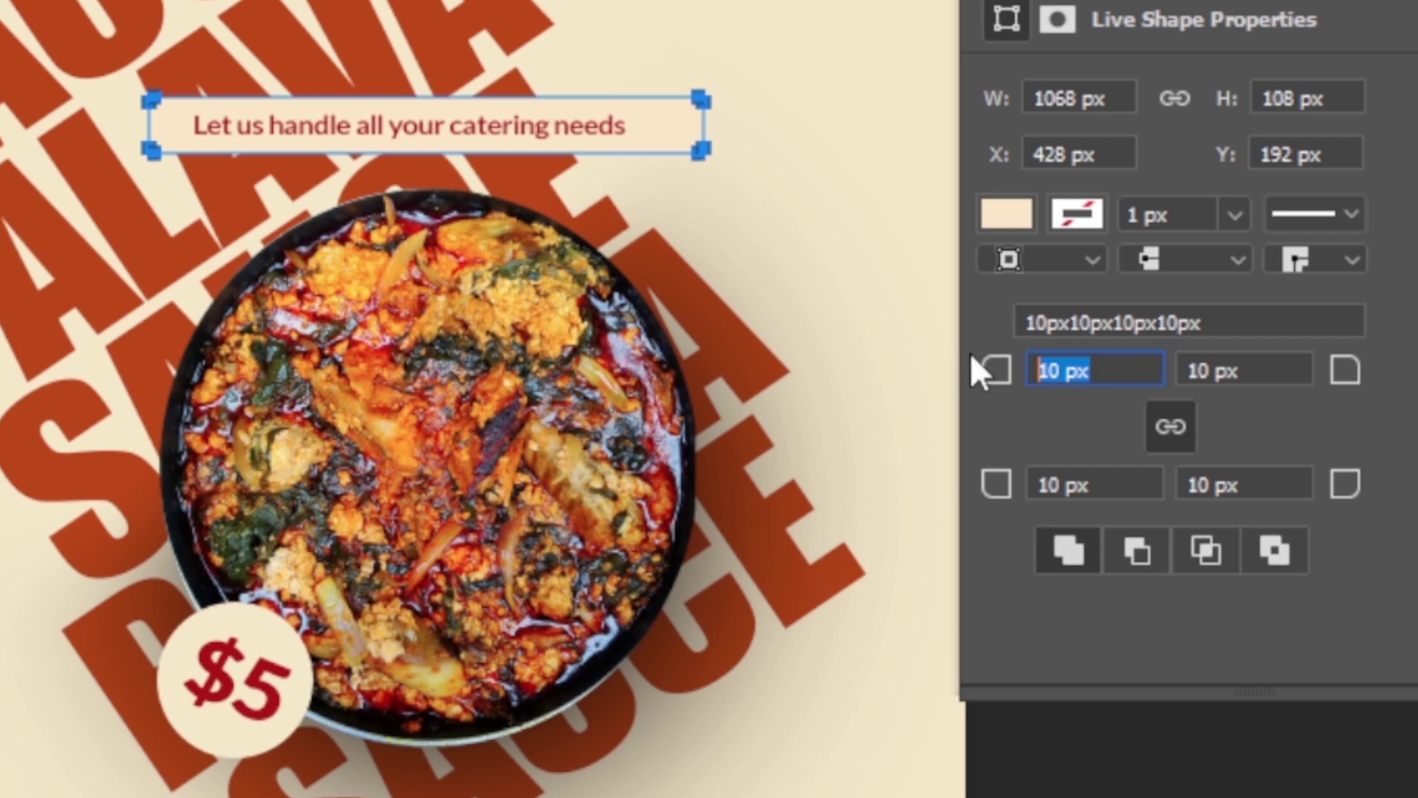
type("40")
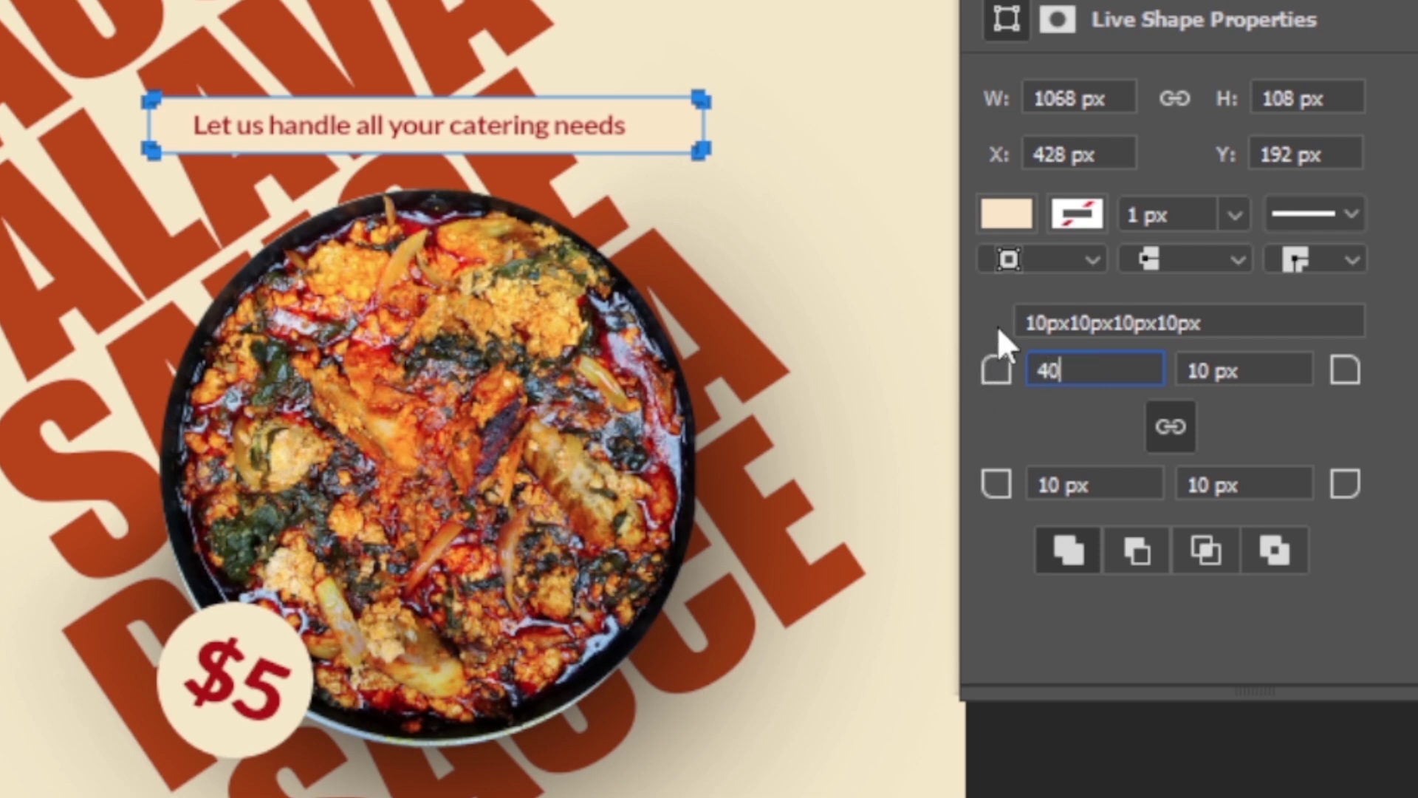
key("Return")
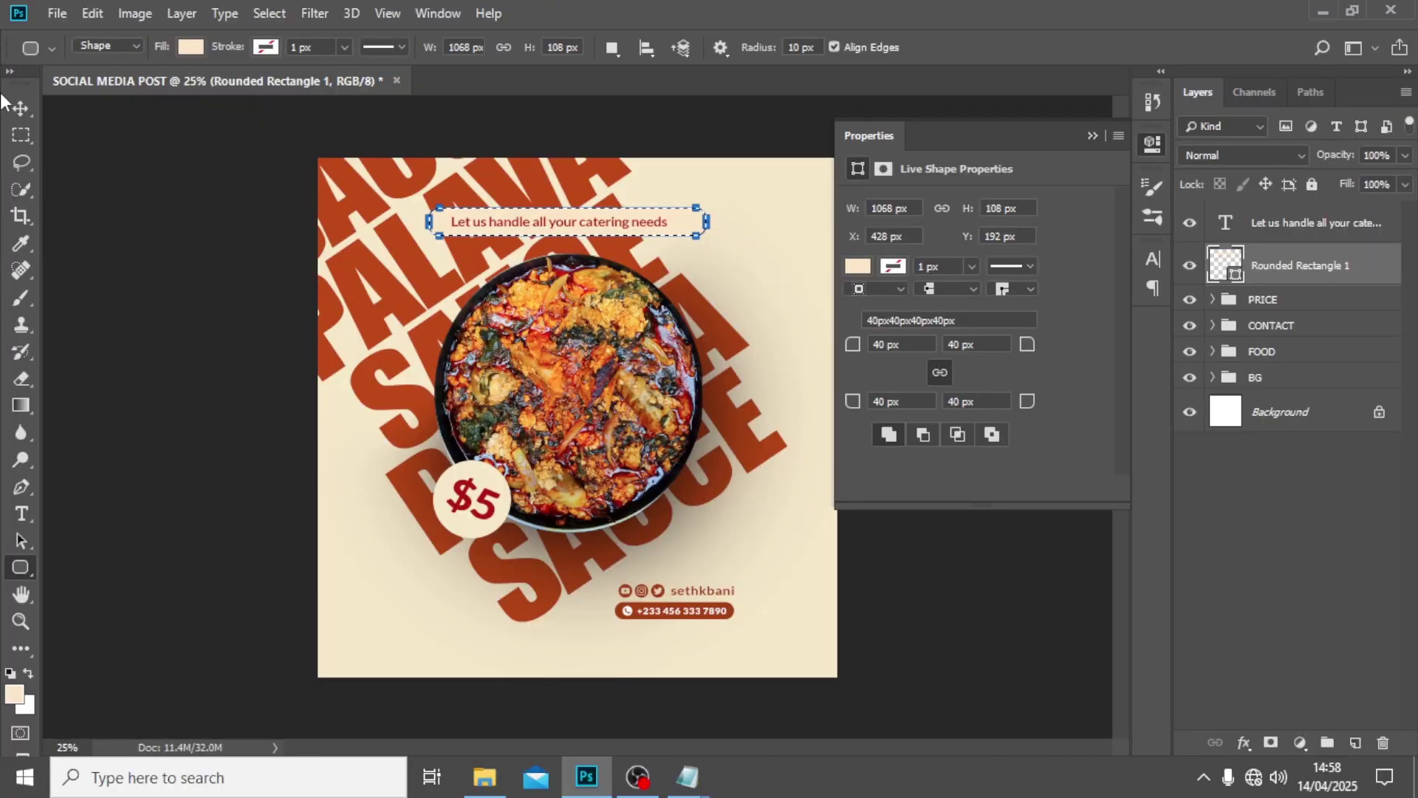
left_click(20, 108)
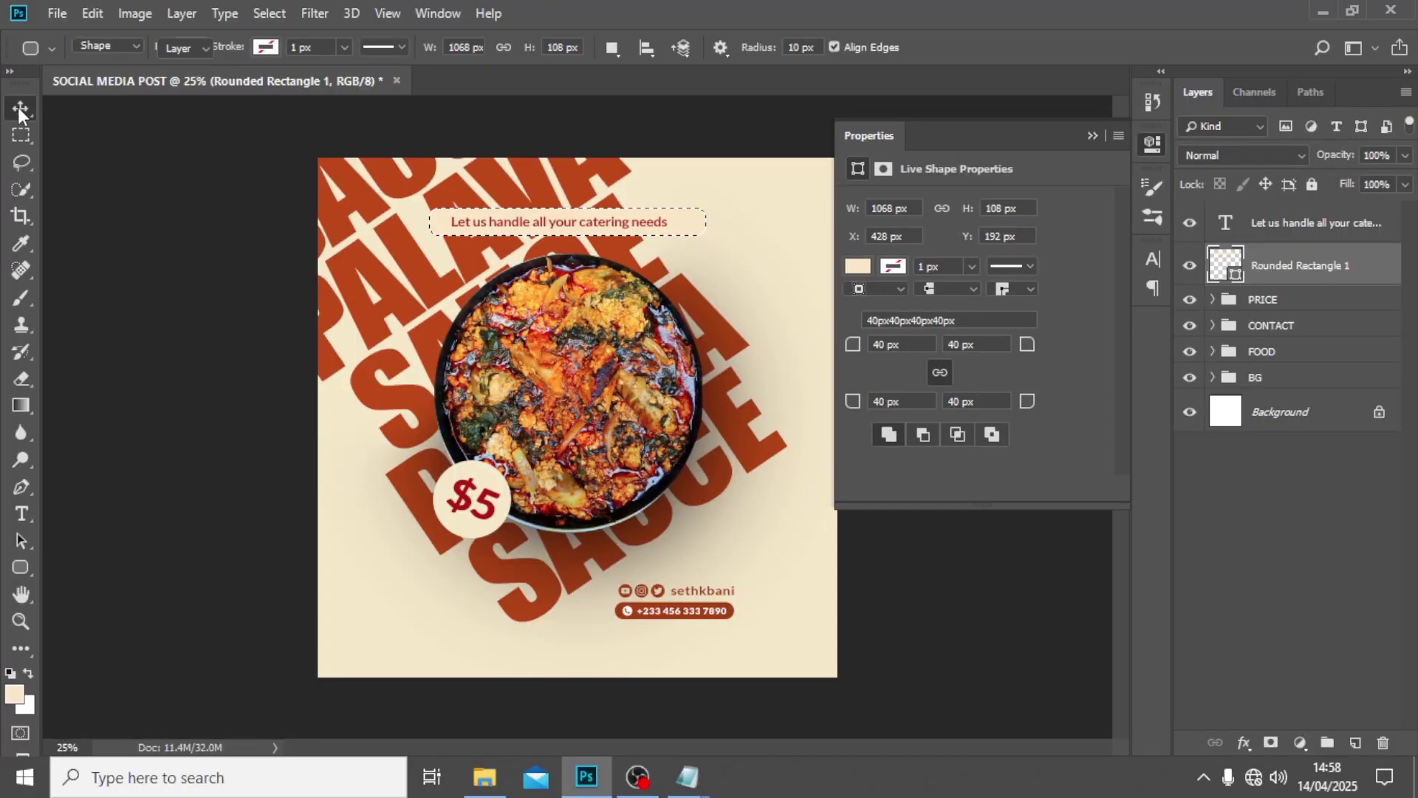
Step: Centre the tagline horizontally within its rounded bar
double_click(606, 13)
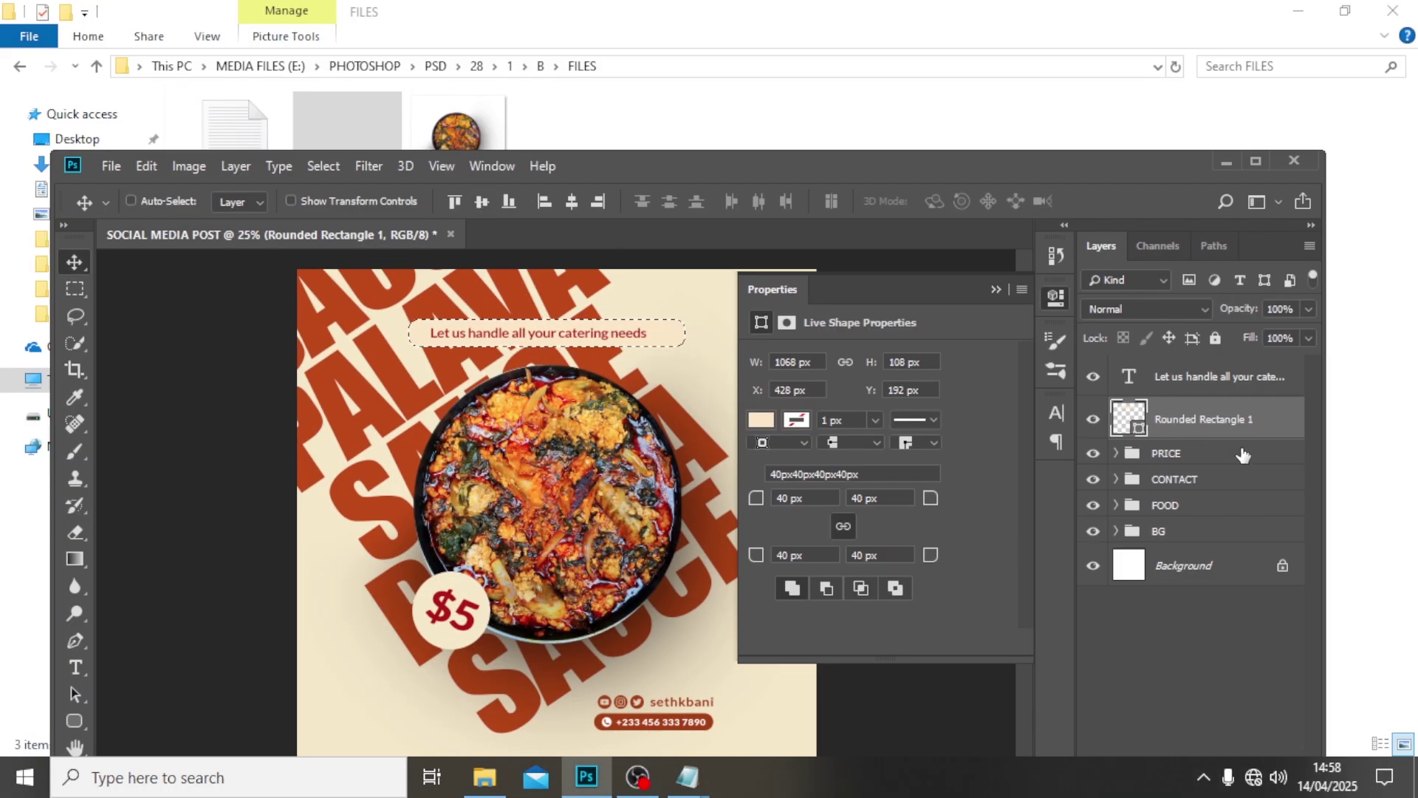
left_click(1189, 384)
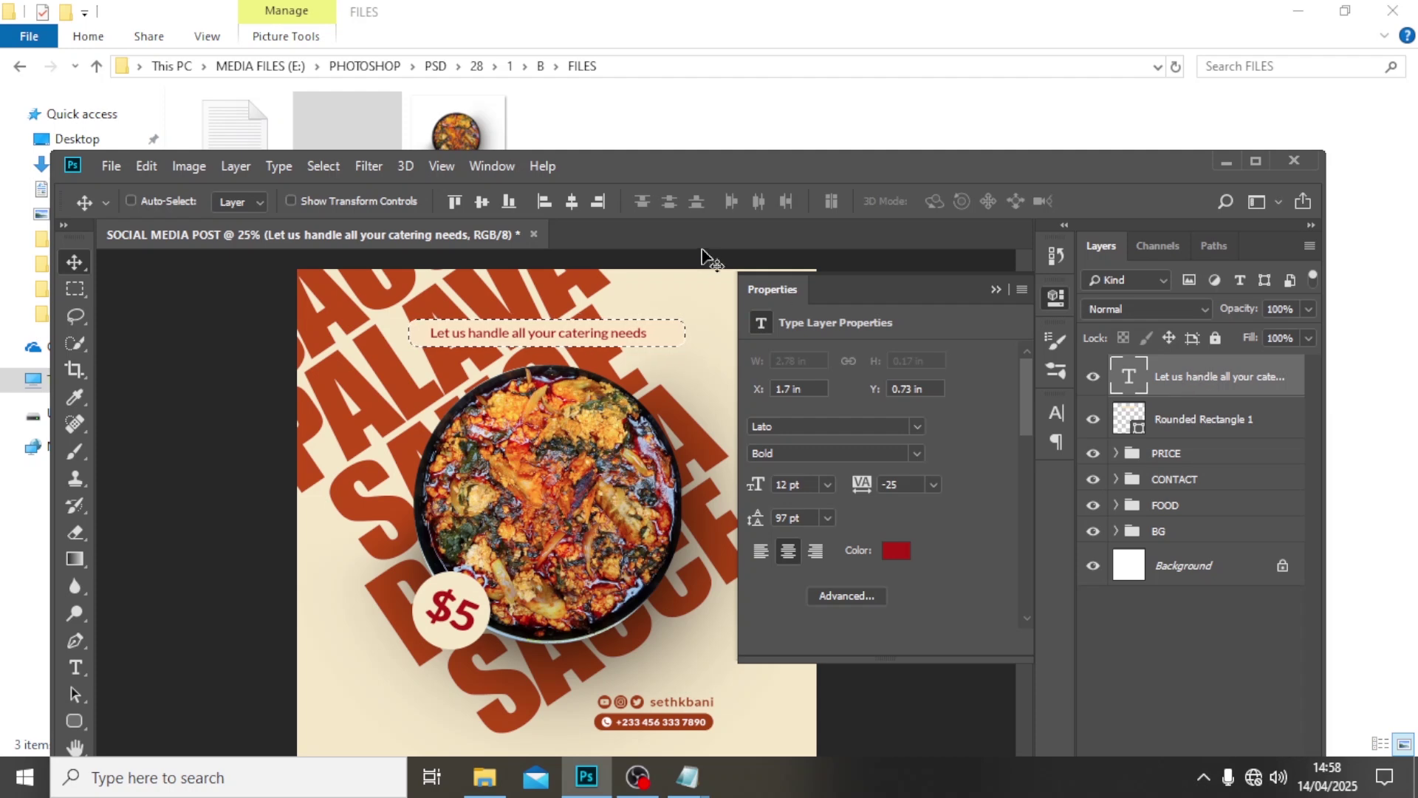
left_click(571, 201)
key("ctrl+h")
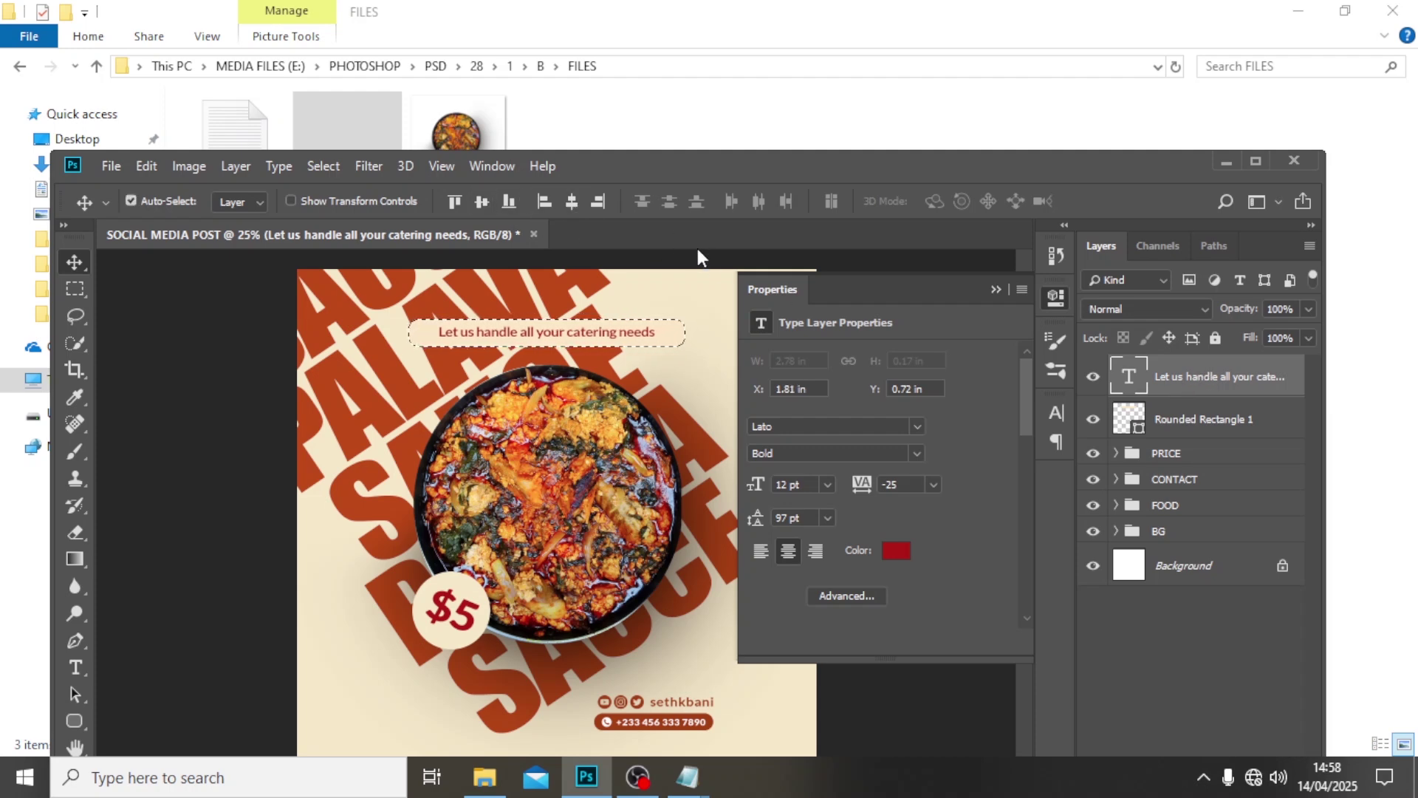
Step: Group the tagline and rounded bar into a group named LET US
left_click(1189, 421, "ctrl")
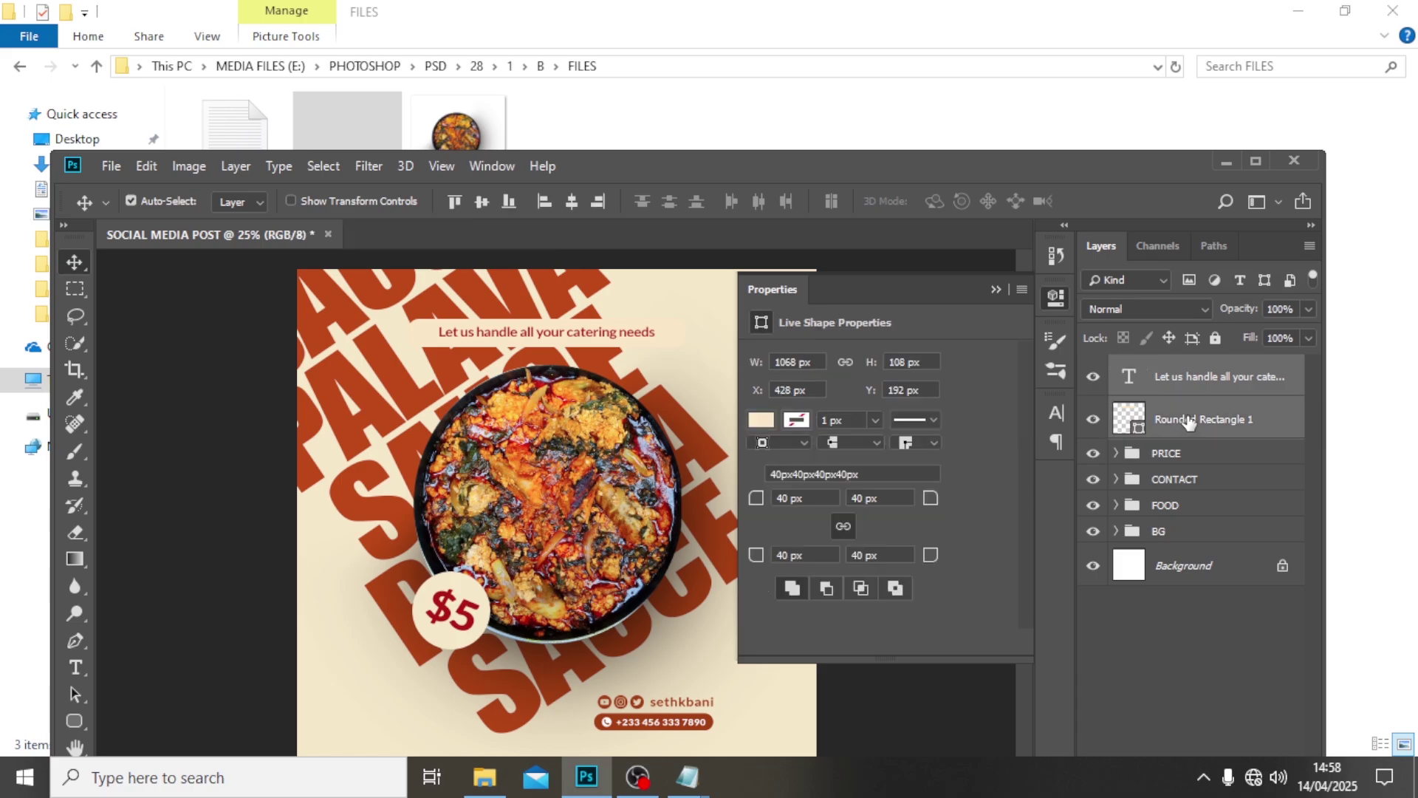
key("ctrl+g")
double_click(1175, 369)
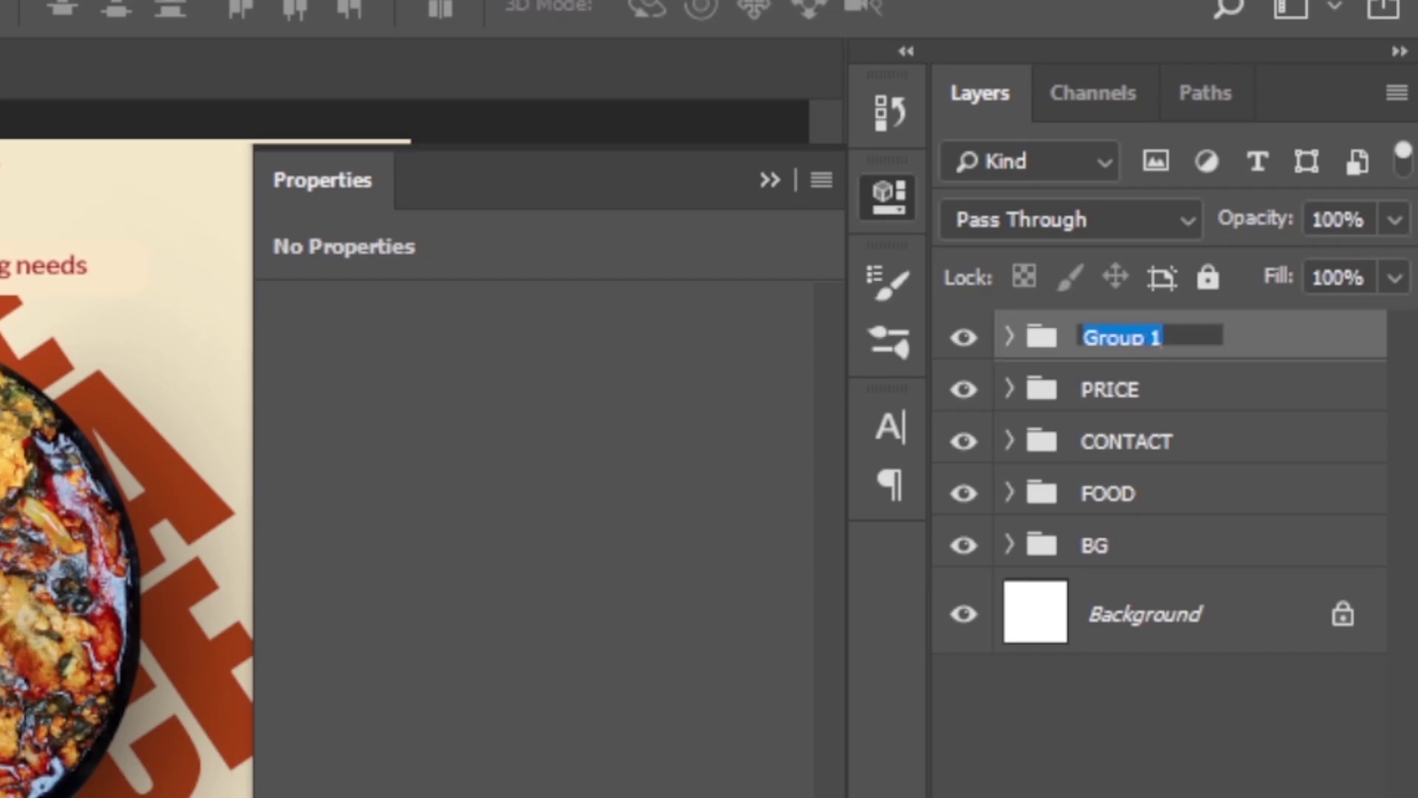
type("LET US")
key("Return")
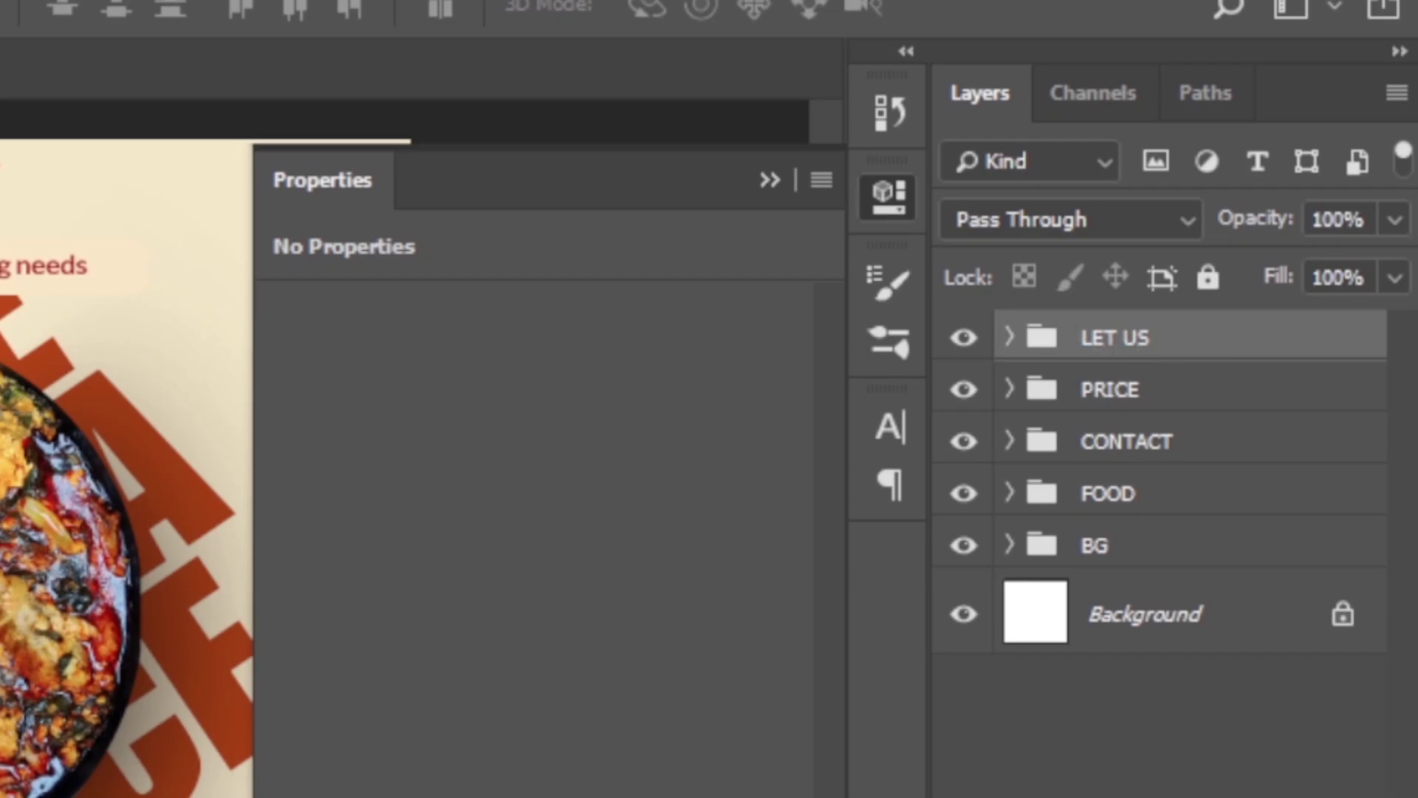
Step: Nudge the LET US group slightly to the right
key("ctrl+t")
key("ctrl+h")
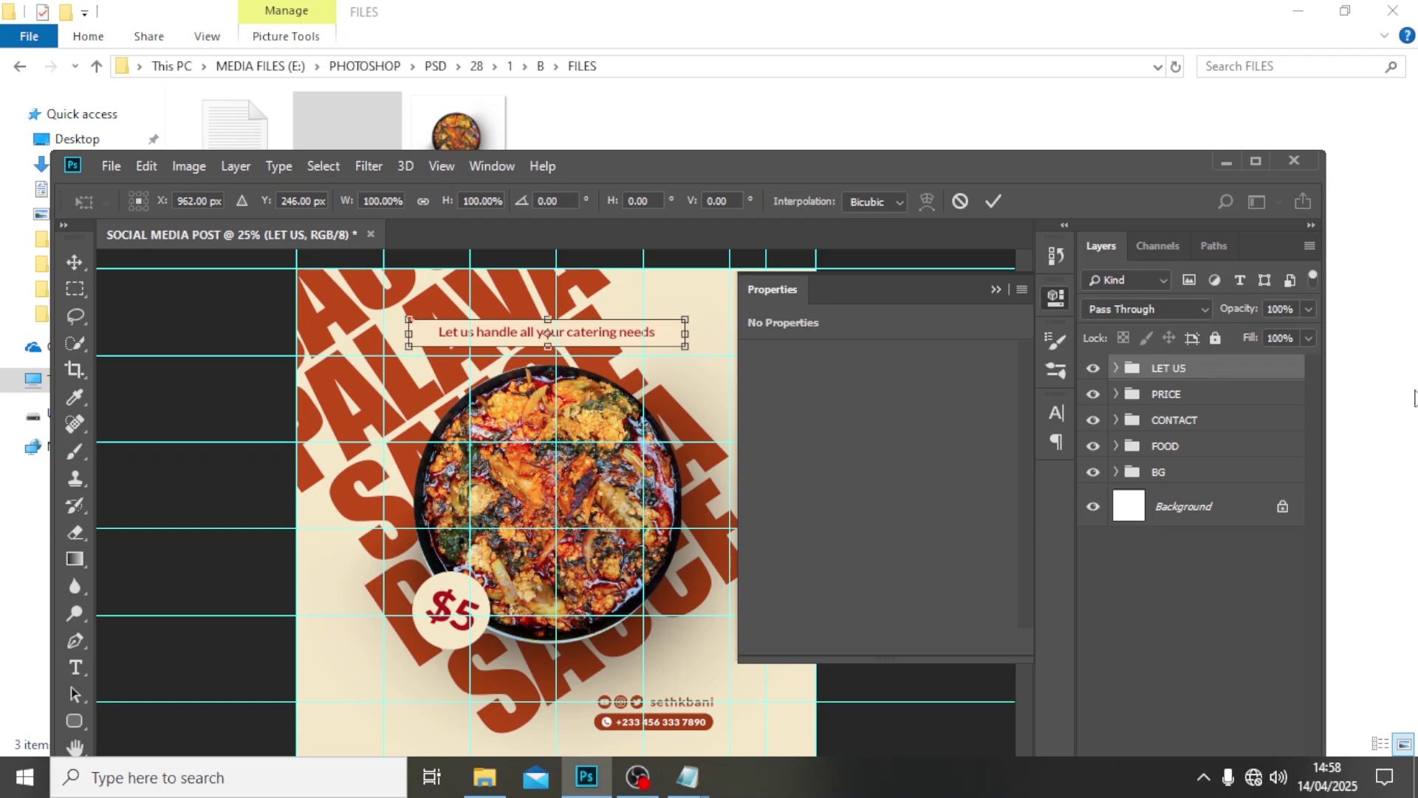
key("ctrl+plus")
double_click(730, 157)
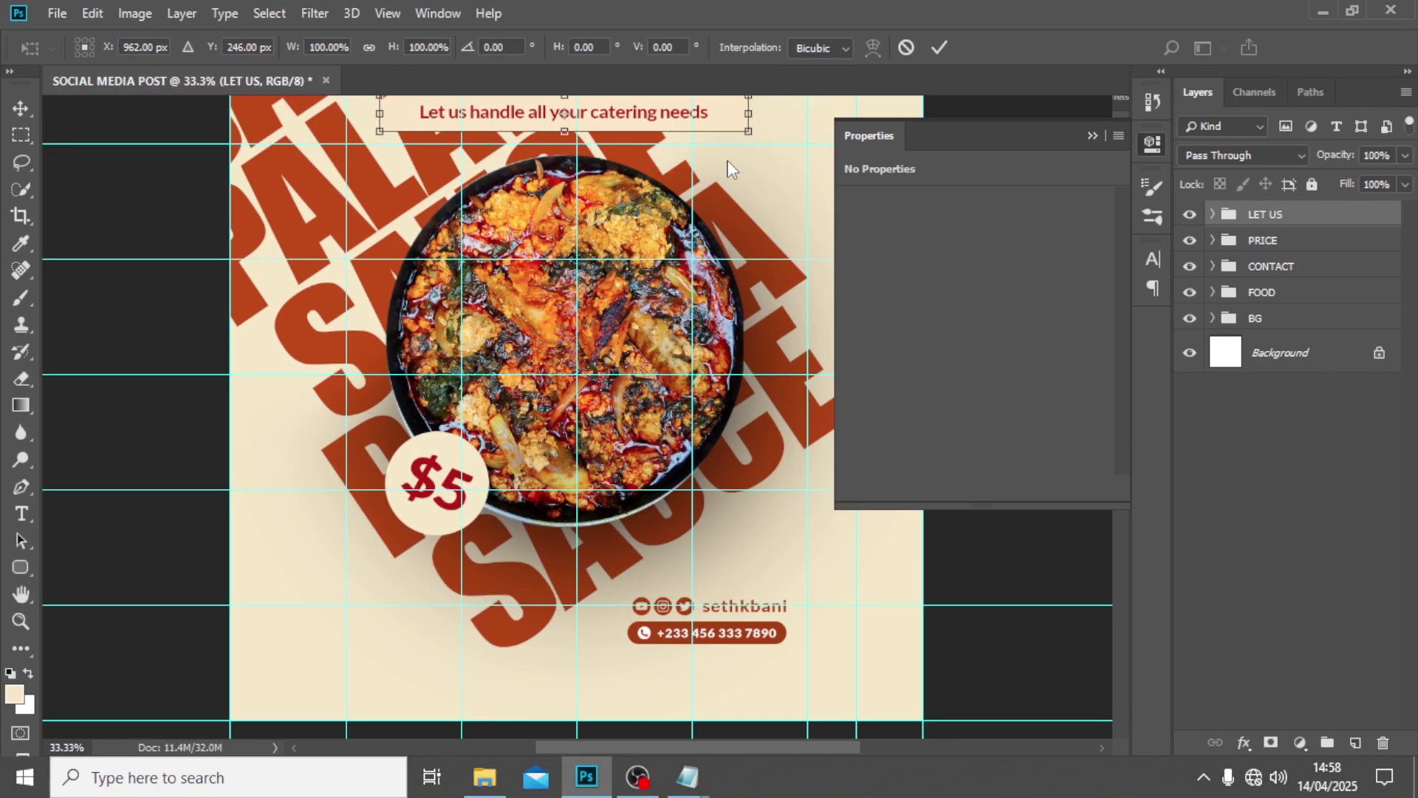
key("shift+Right")
key("shift+Right")
key("shift+Right")
key("shift+Right")
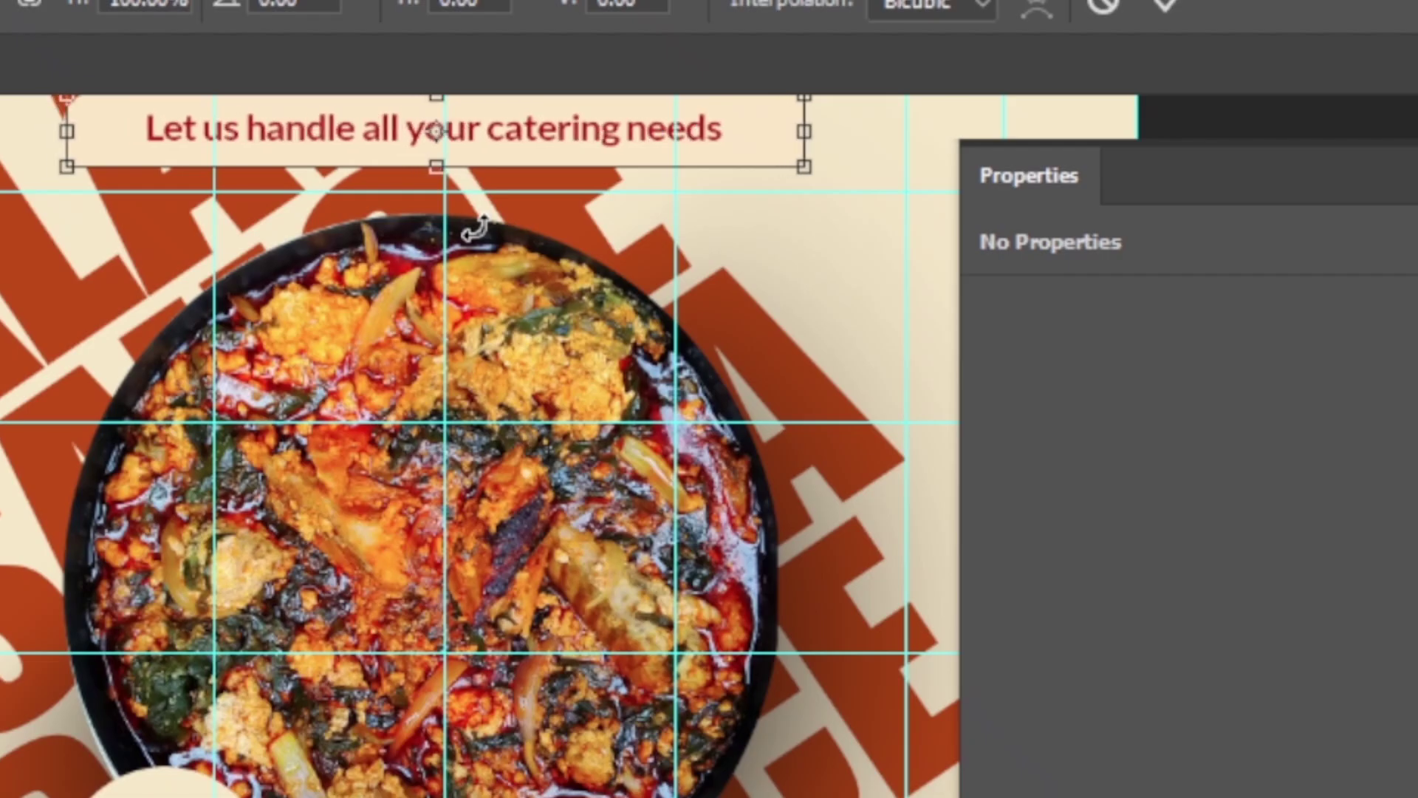
key("Right")
key("Right")
key("Right")
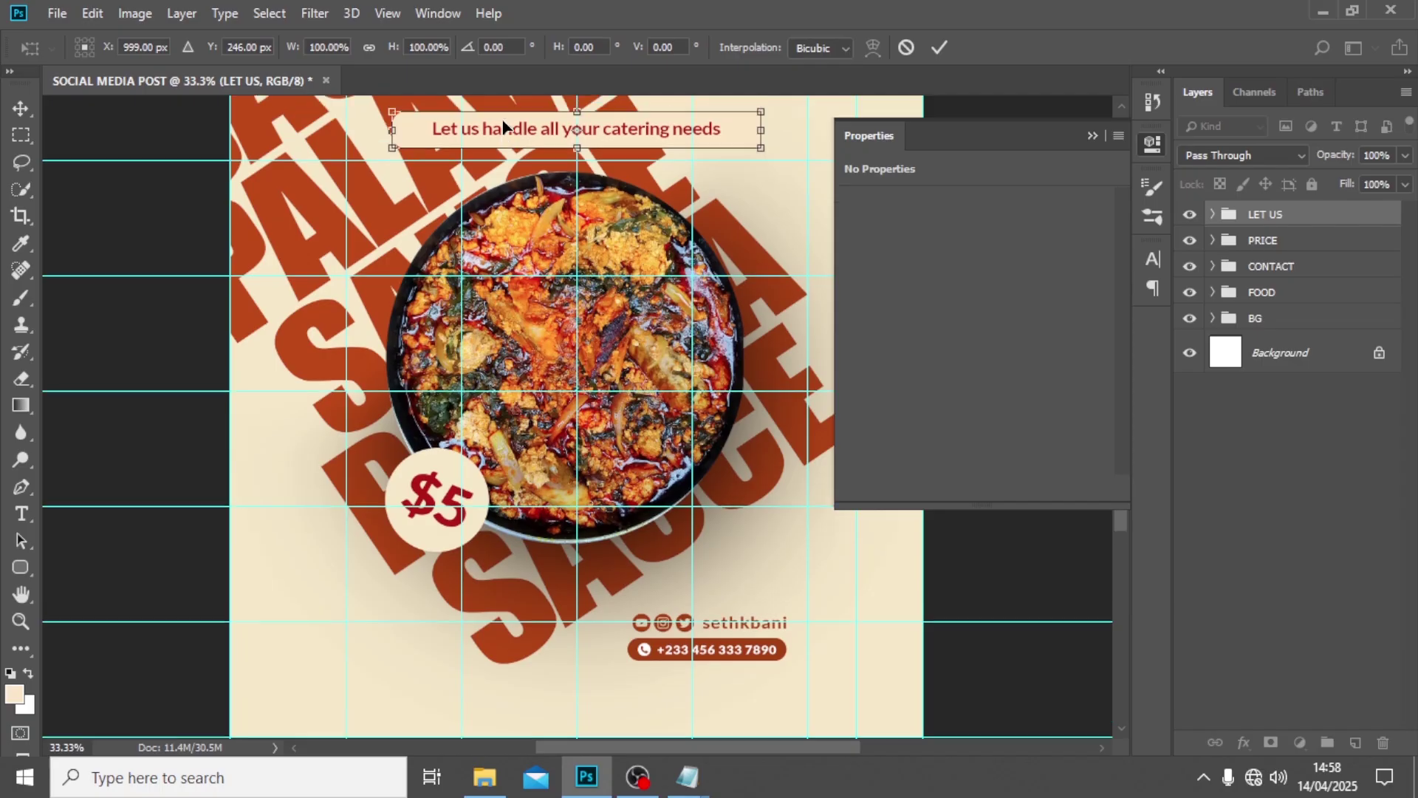
scroll(582, 198, "up", 5)
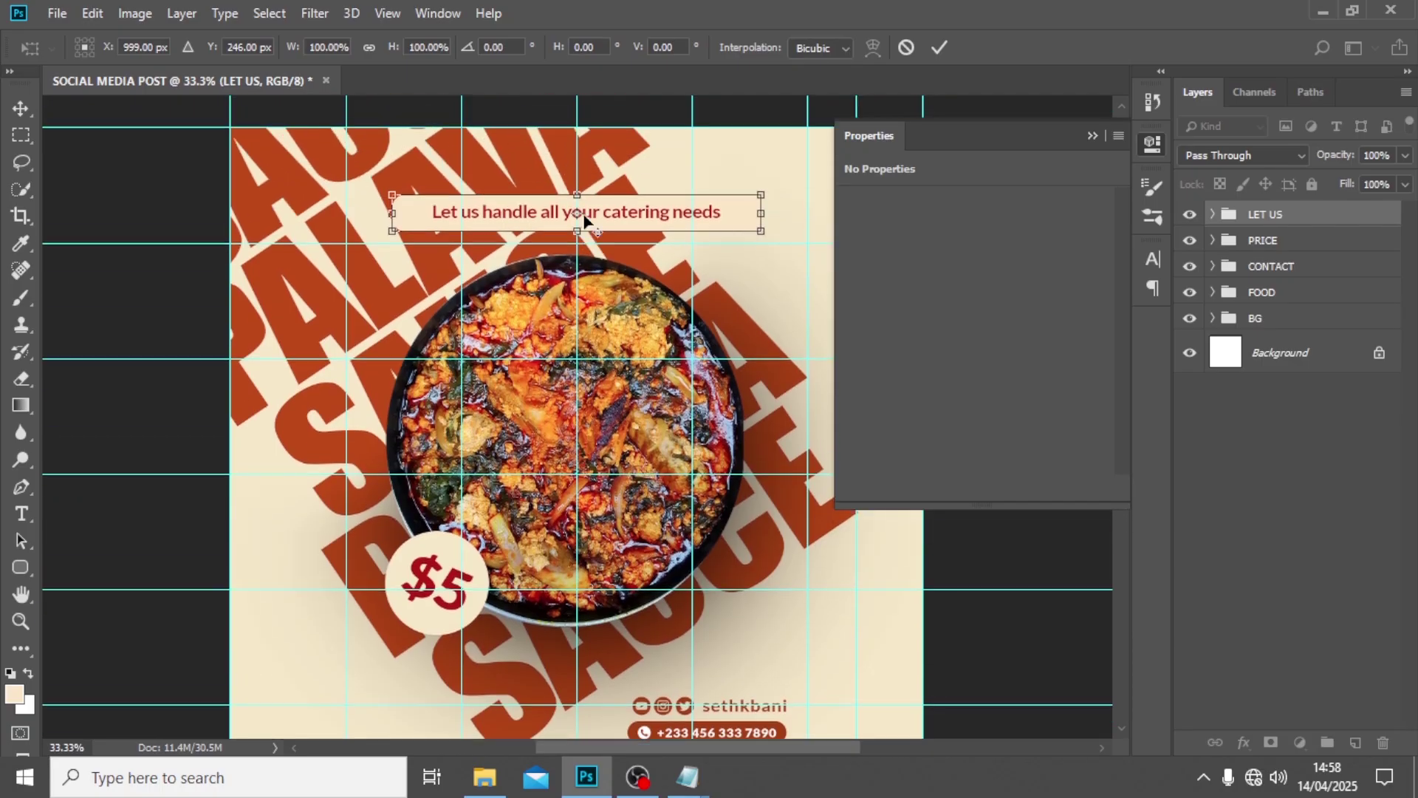
key("Return")
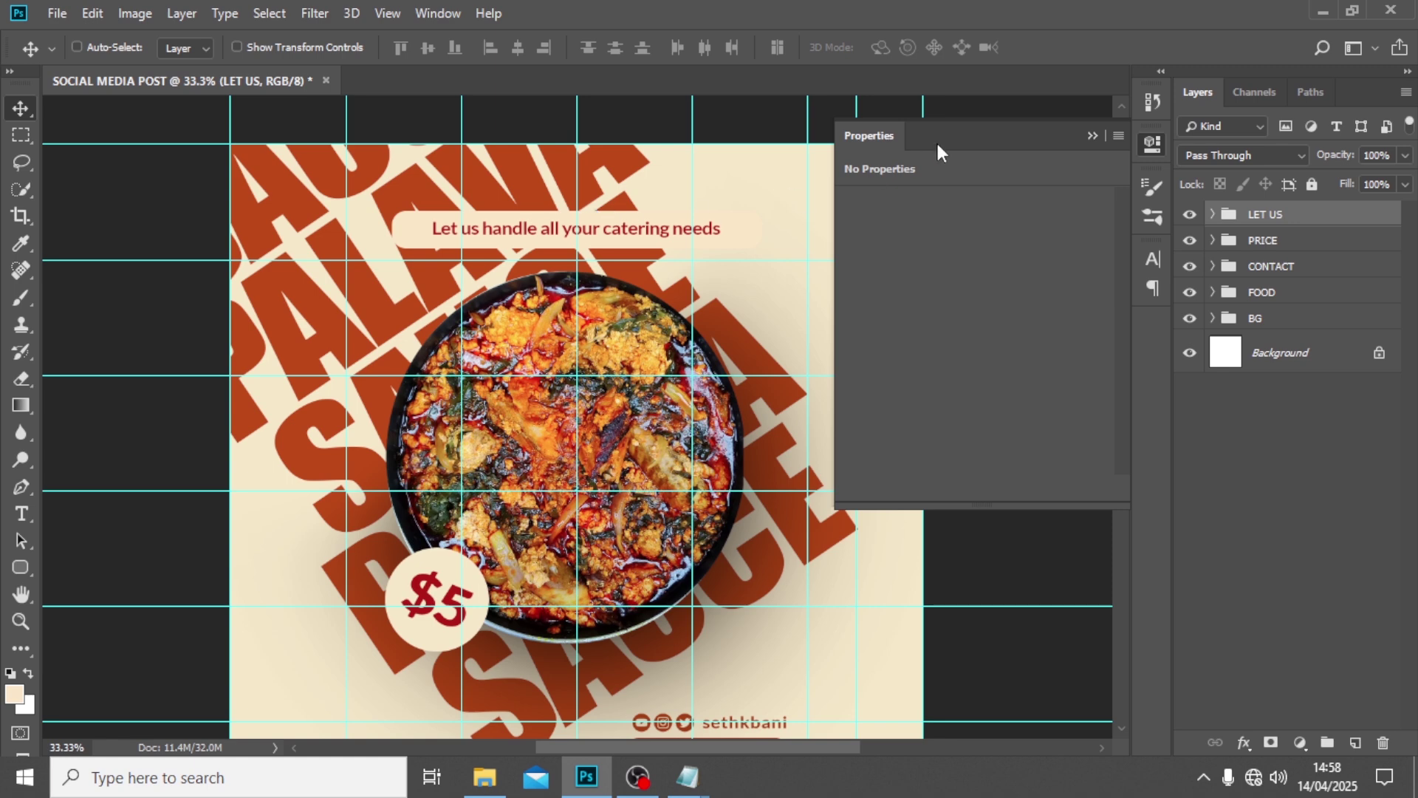
Step: Add a drop shadow to Rounded Rectangle 1 with a deeper red-brown colour
left_click(1212, 214)
left_click(1298, 291)
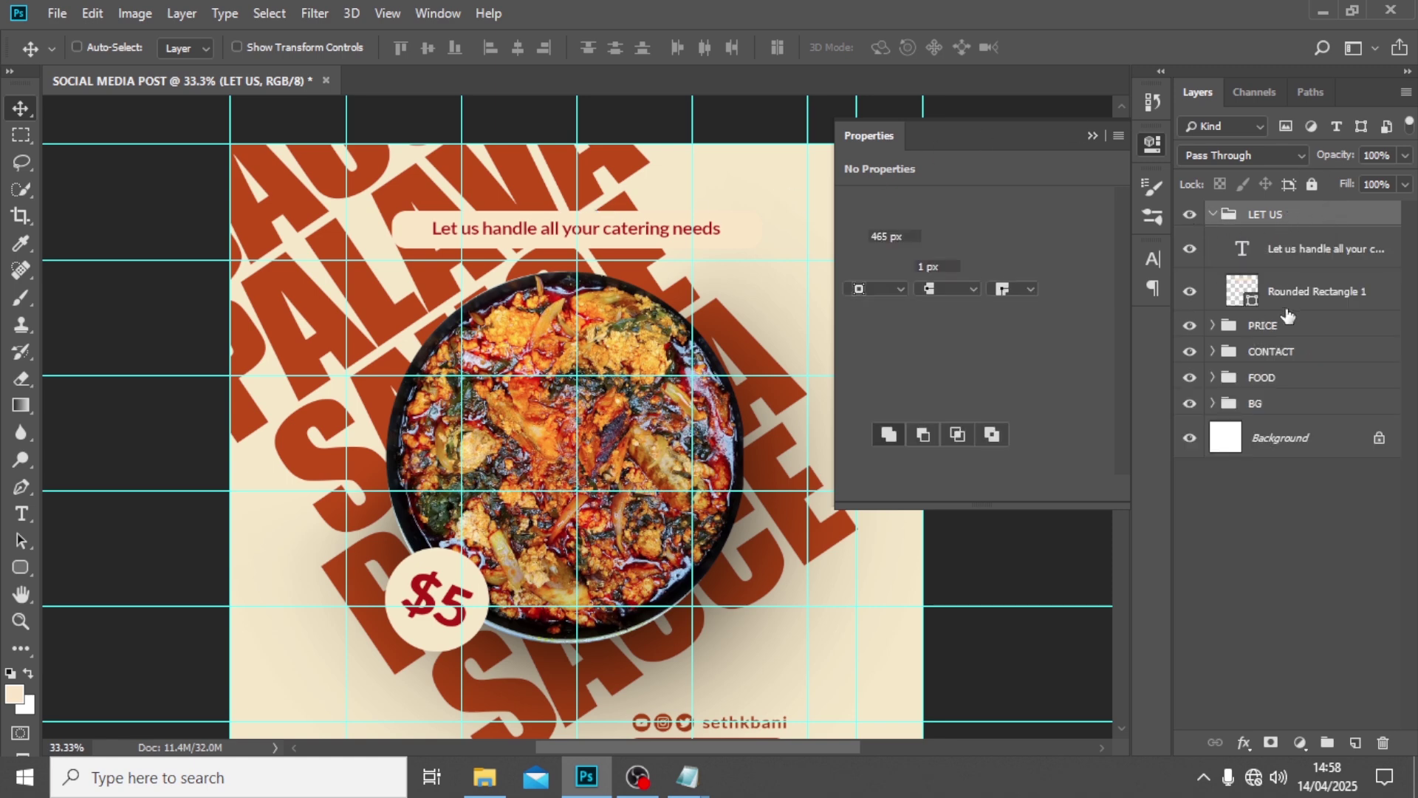
double_click(1382, 290)
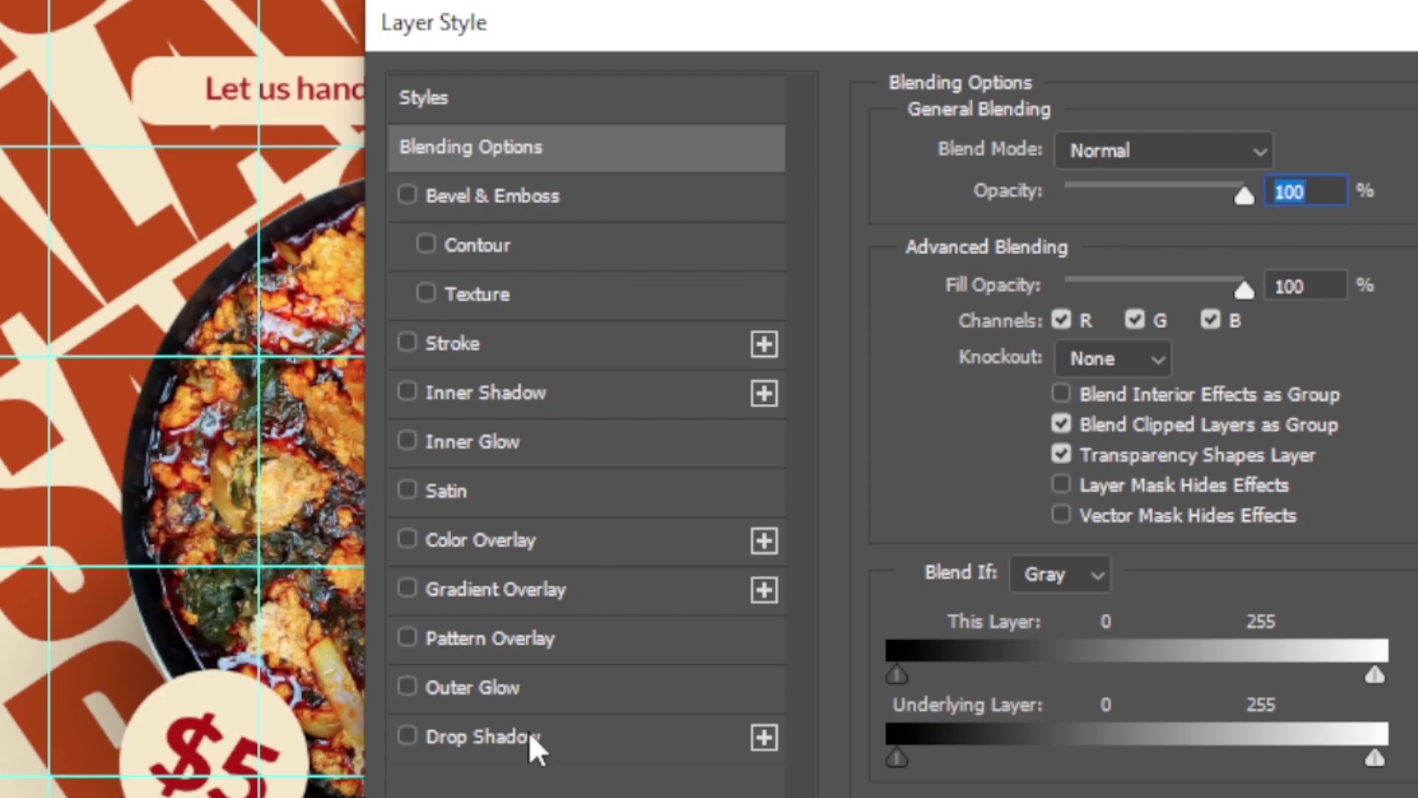
left_click(462, 742)
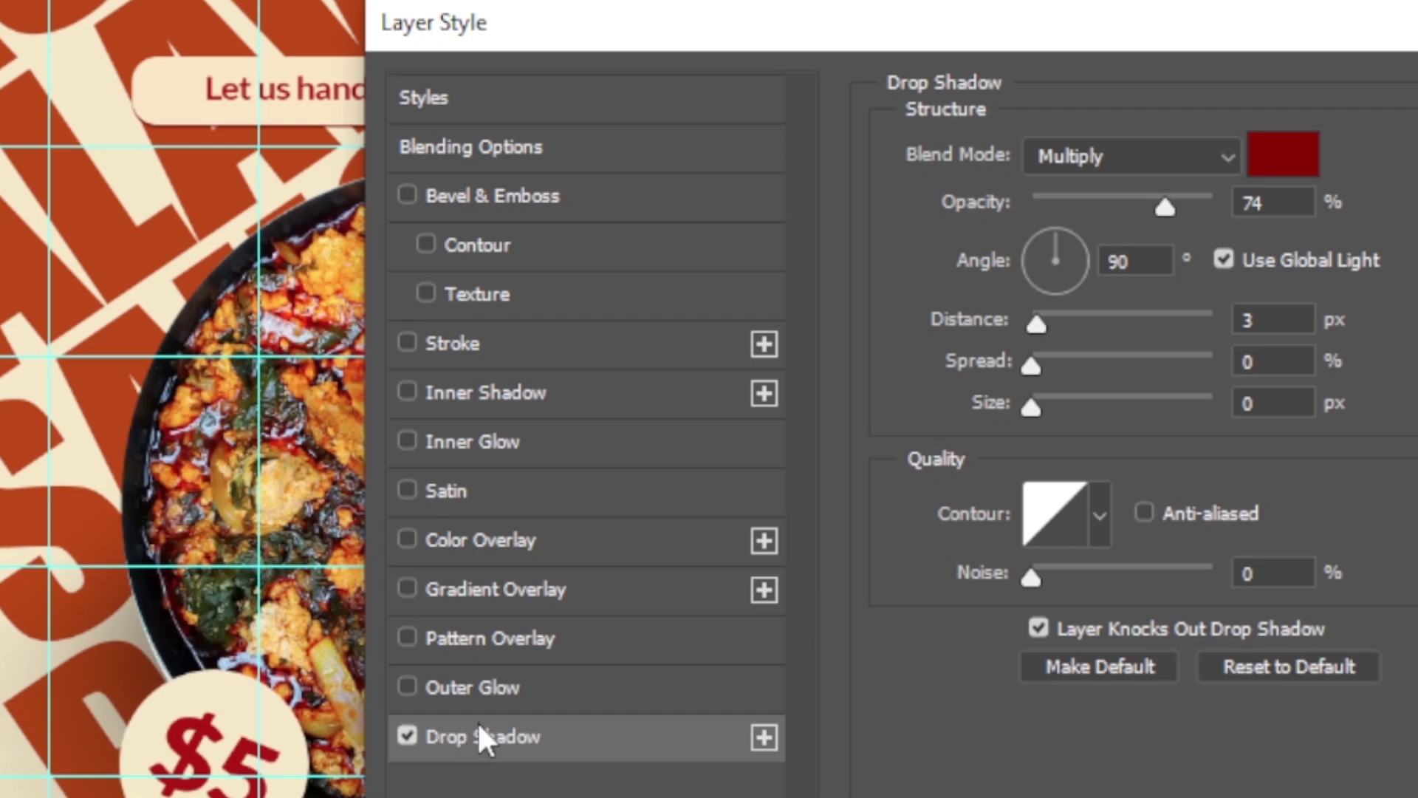
left_click(1272, 164)
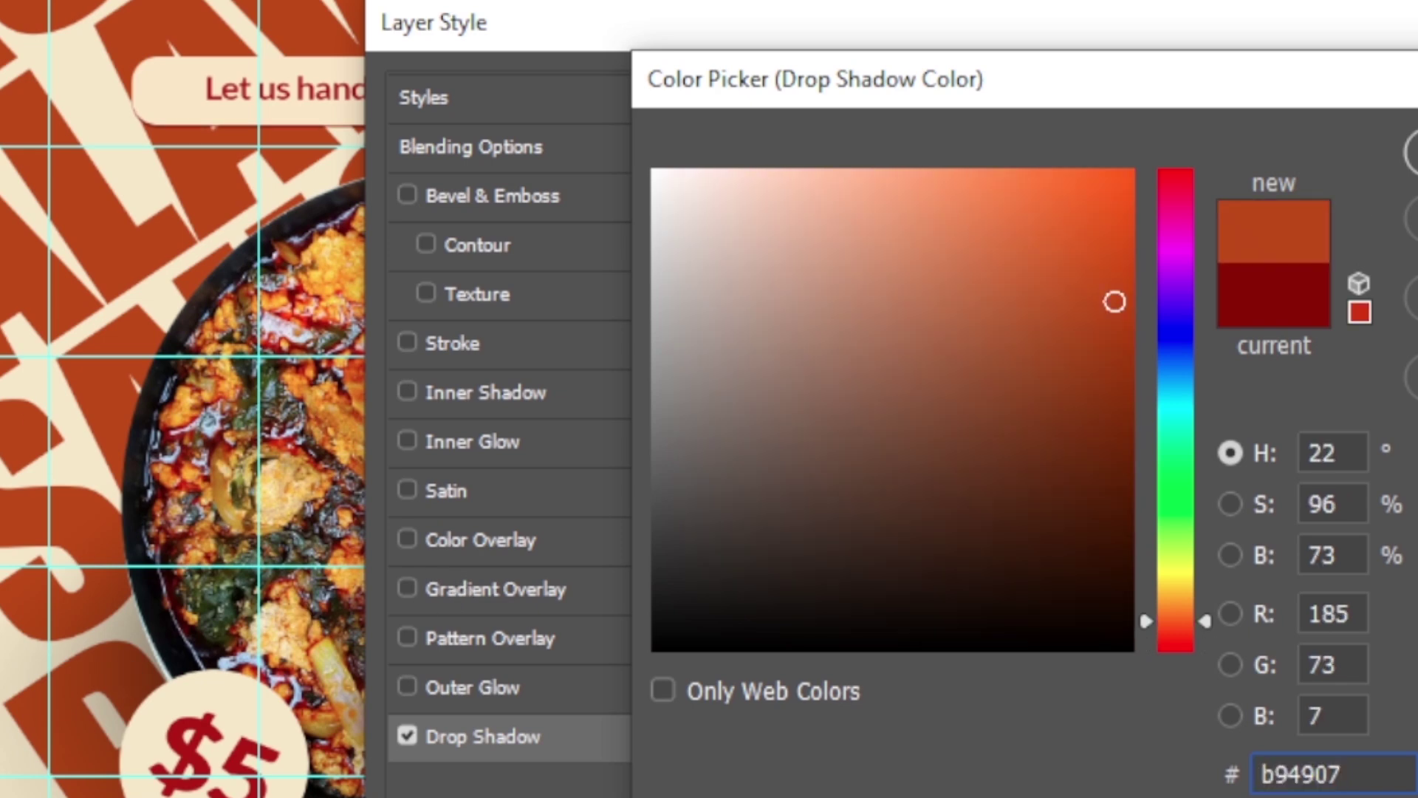
left_click_drag(1145, 380, 1135, 405)
left_click(1411, 151)
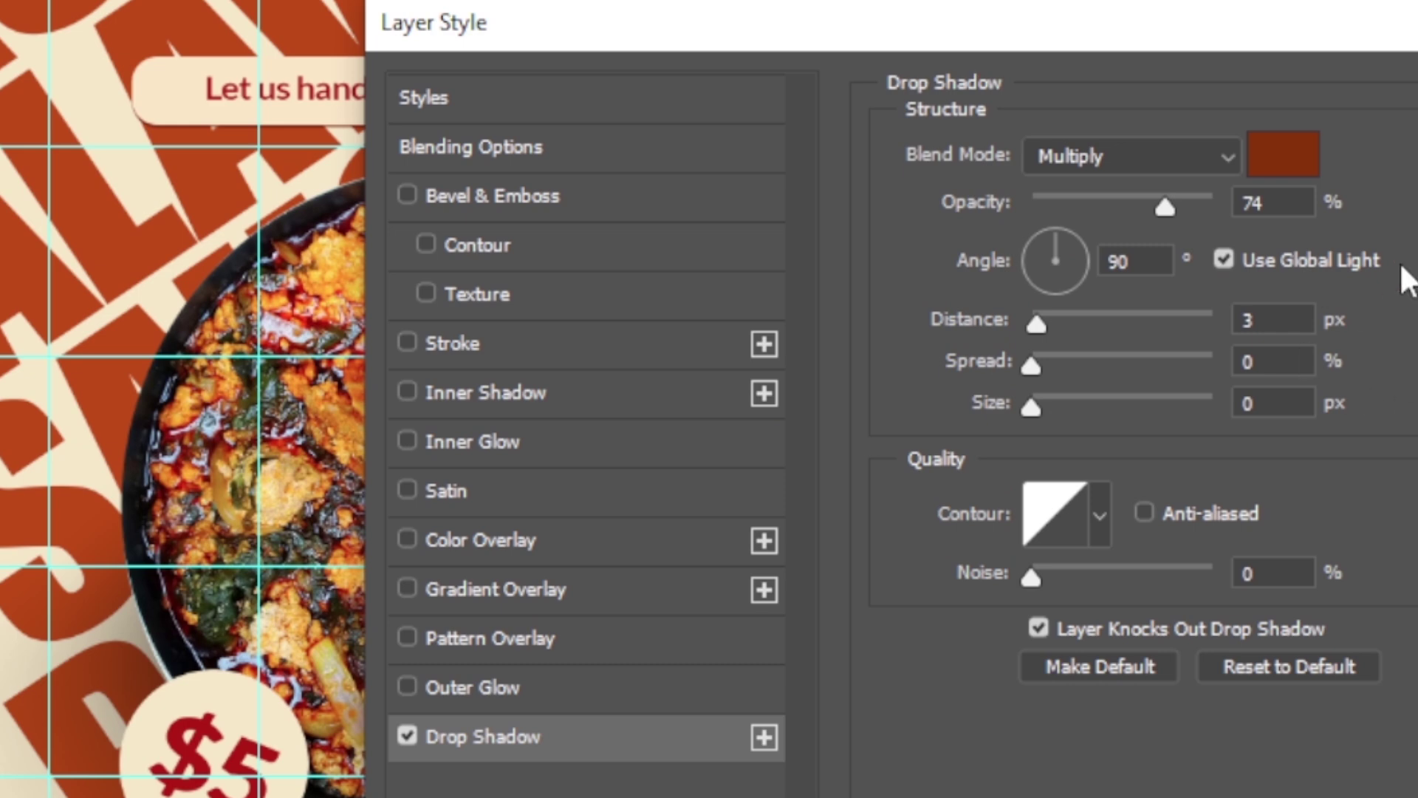
Step: Set the shadow to 61% opacity, 104° angle, 20 px distance and 40 px size
left_click(1293, 201)
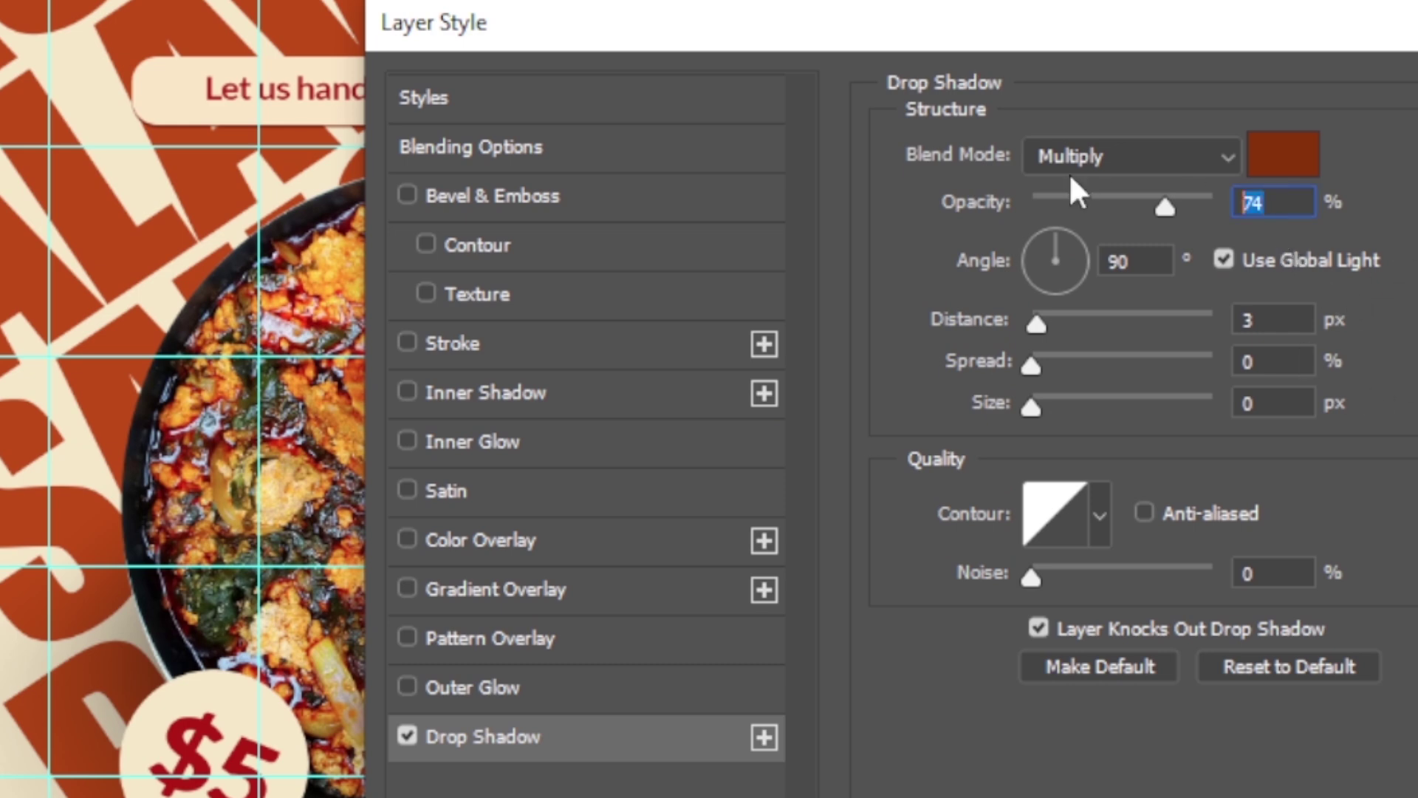
type("61")
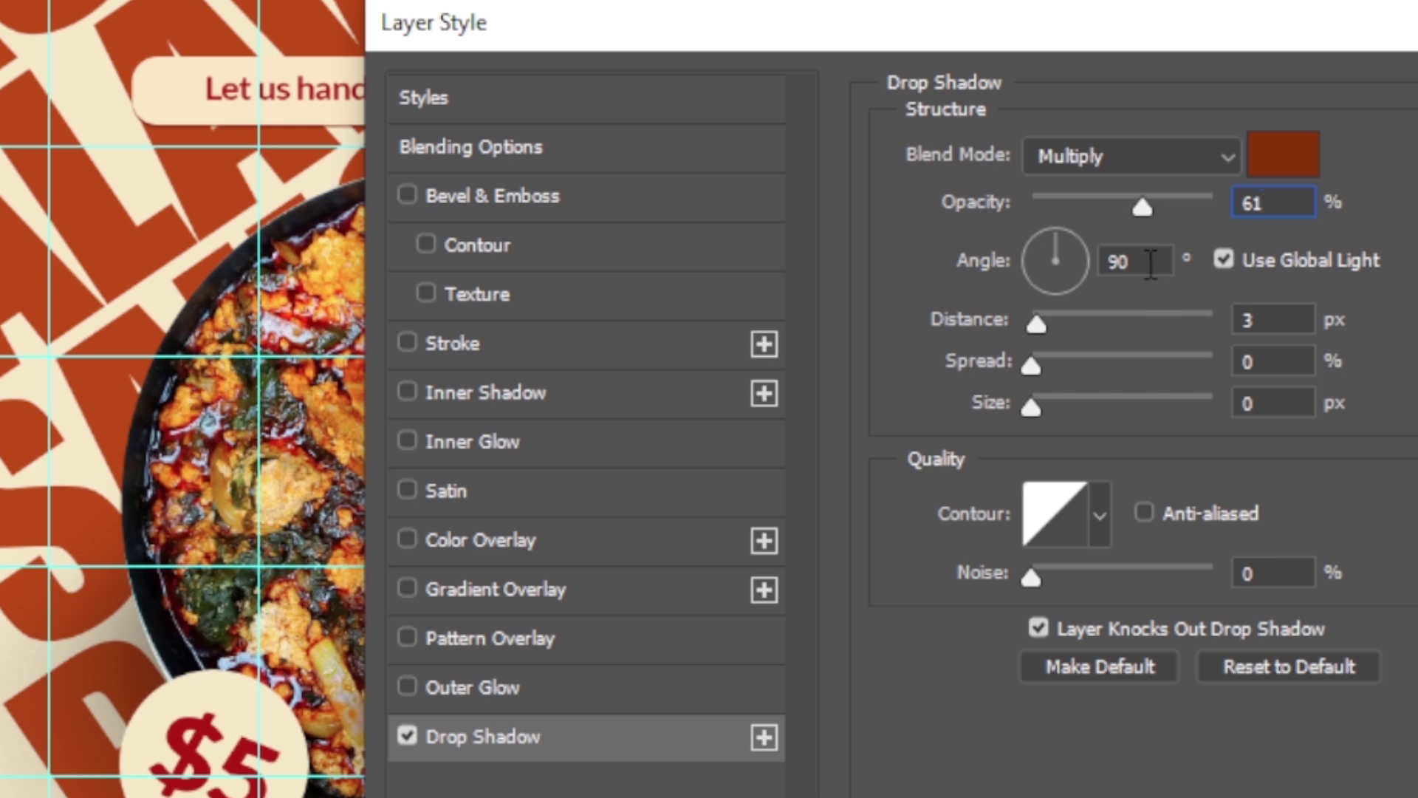
left_click(1151, 263)
type("104")
key("Tab")
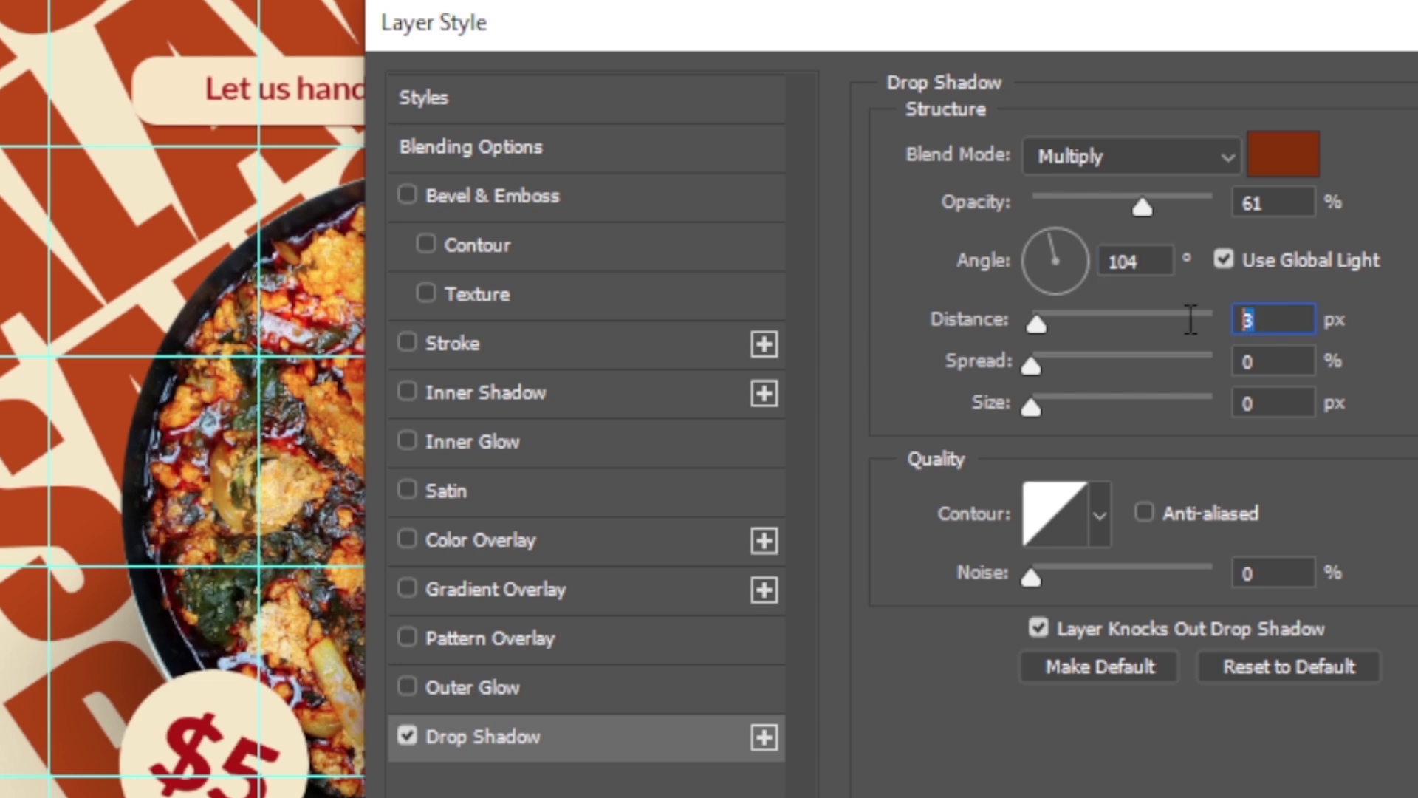
type("20")
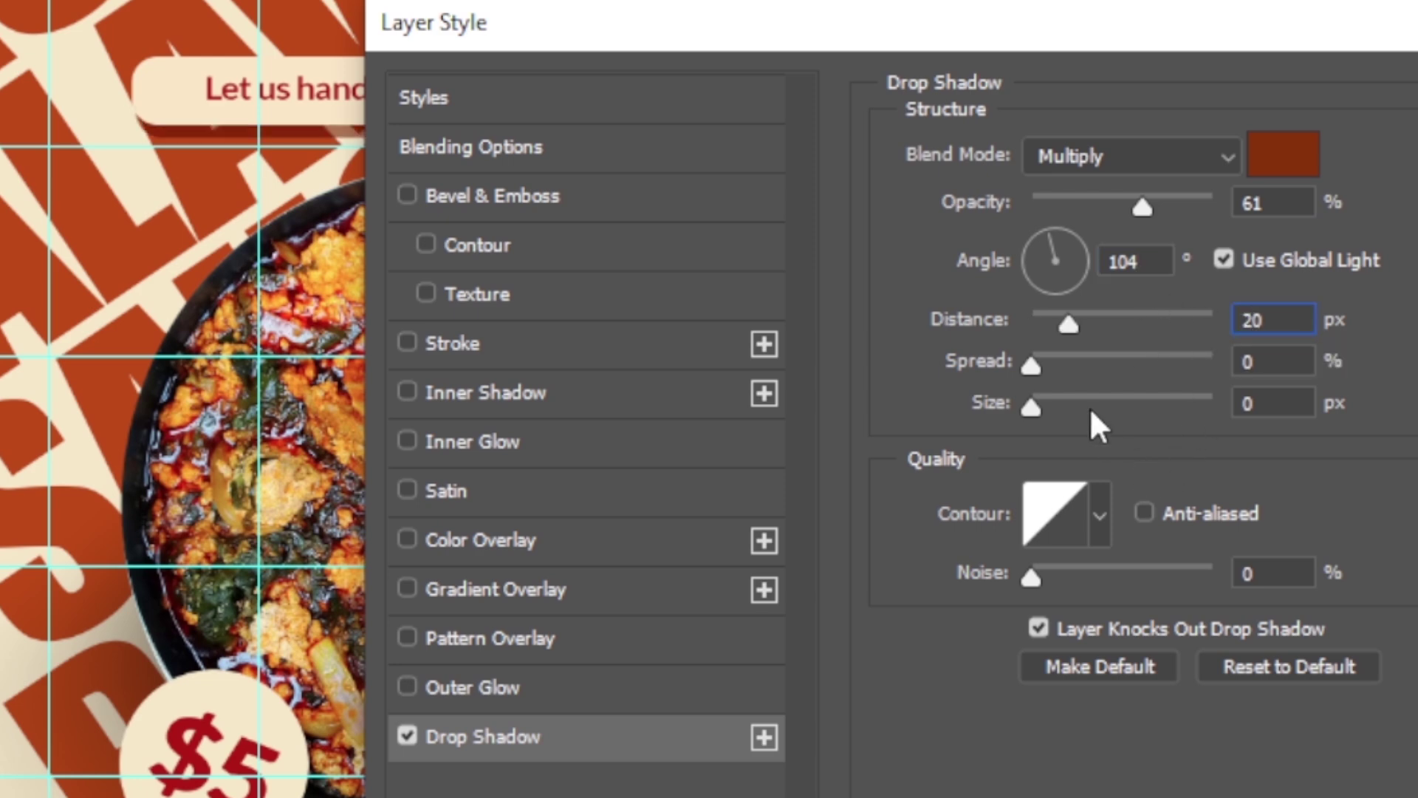
key("Tab")
key("Tab")
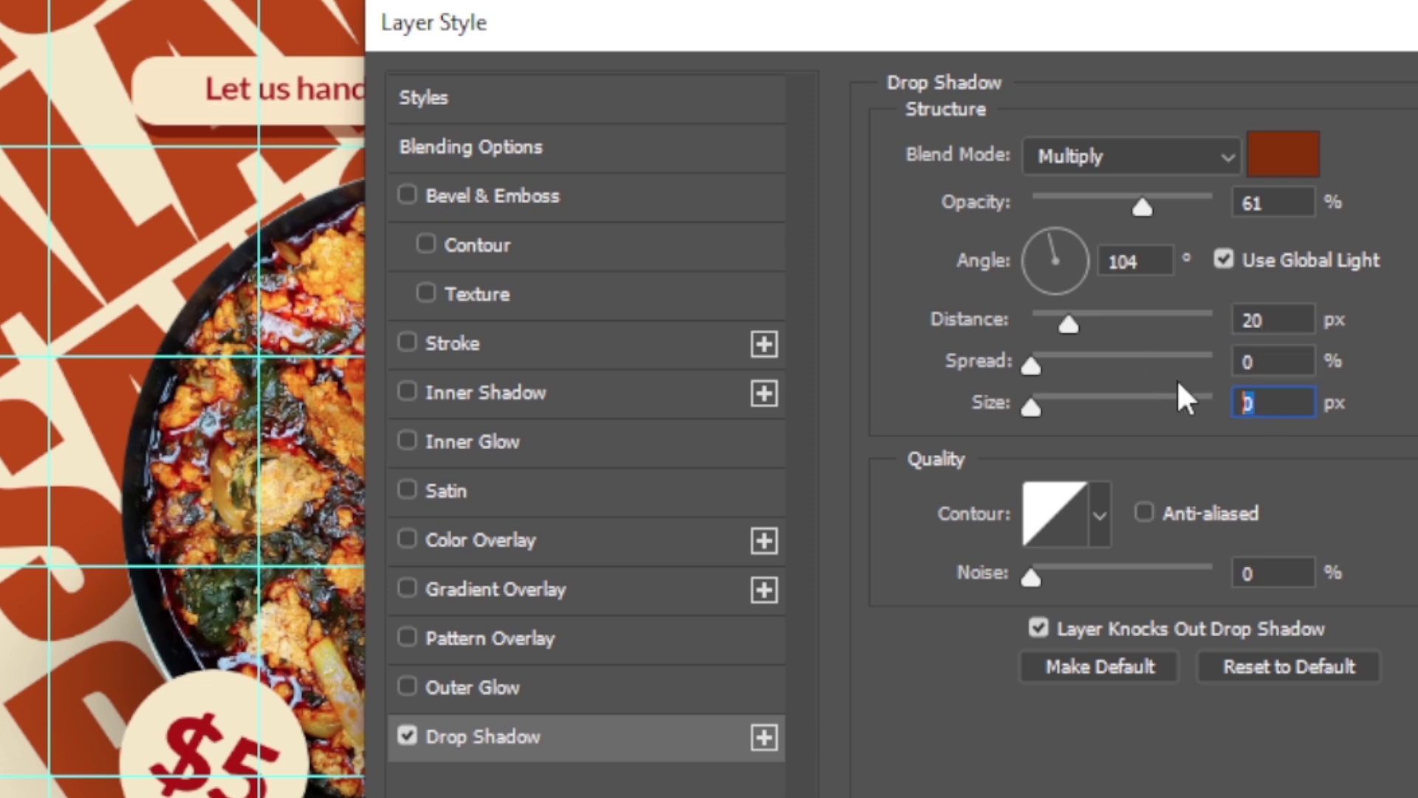
type("40")
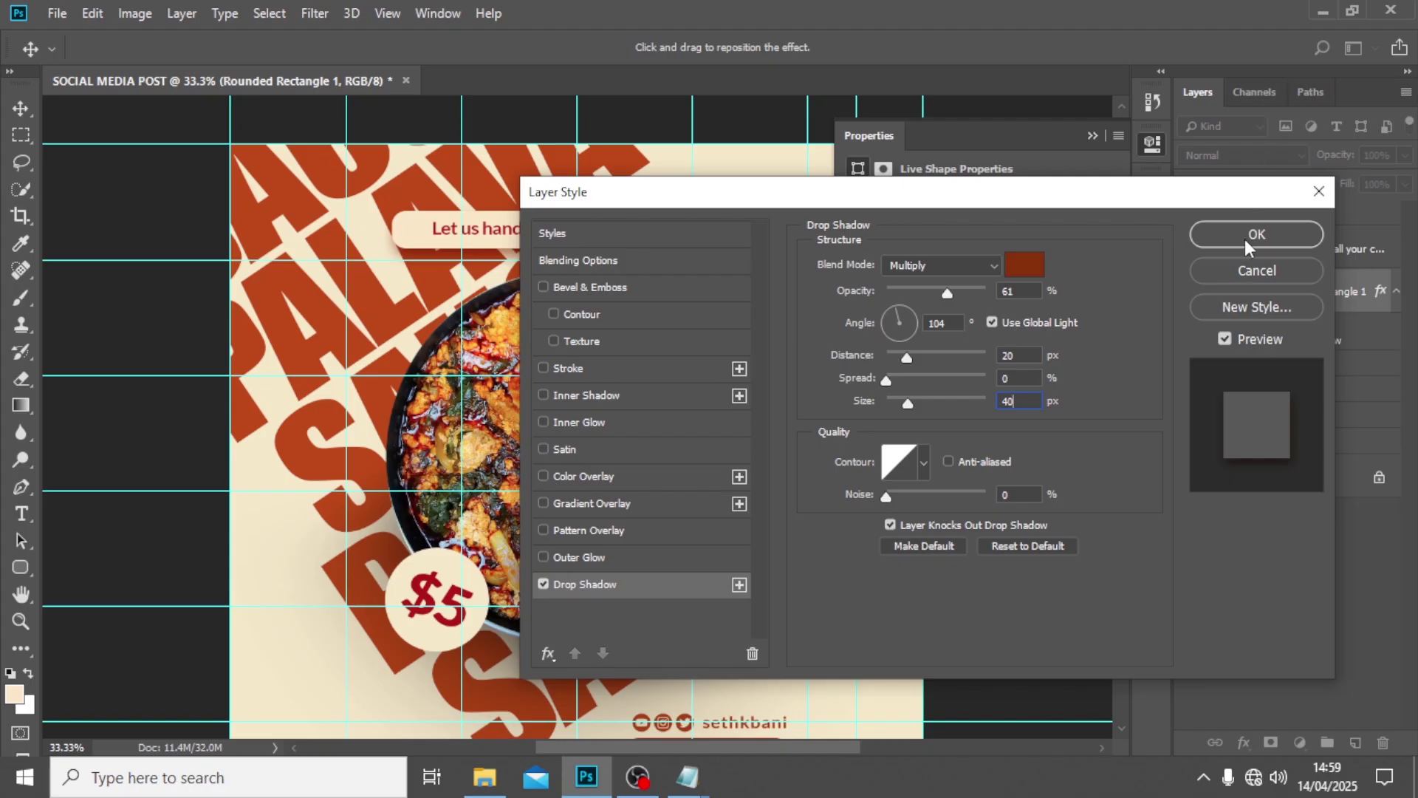
left_click(1246, 243)
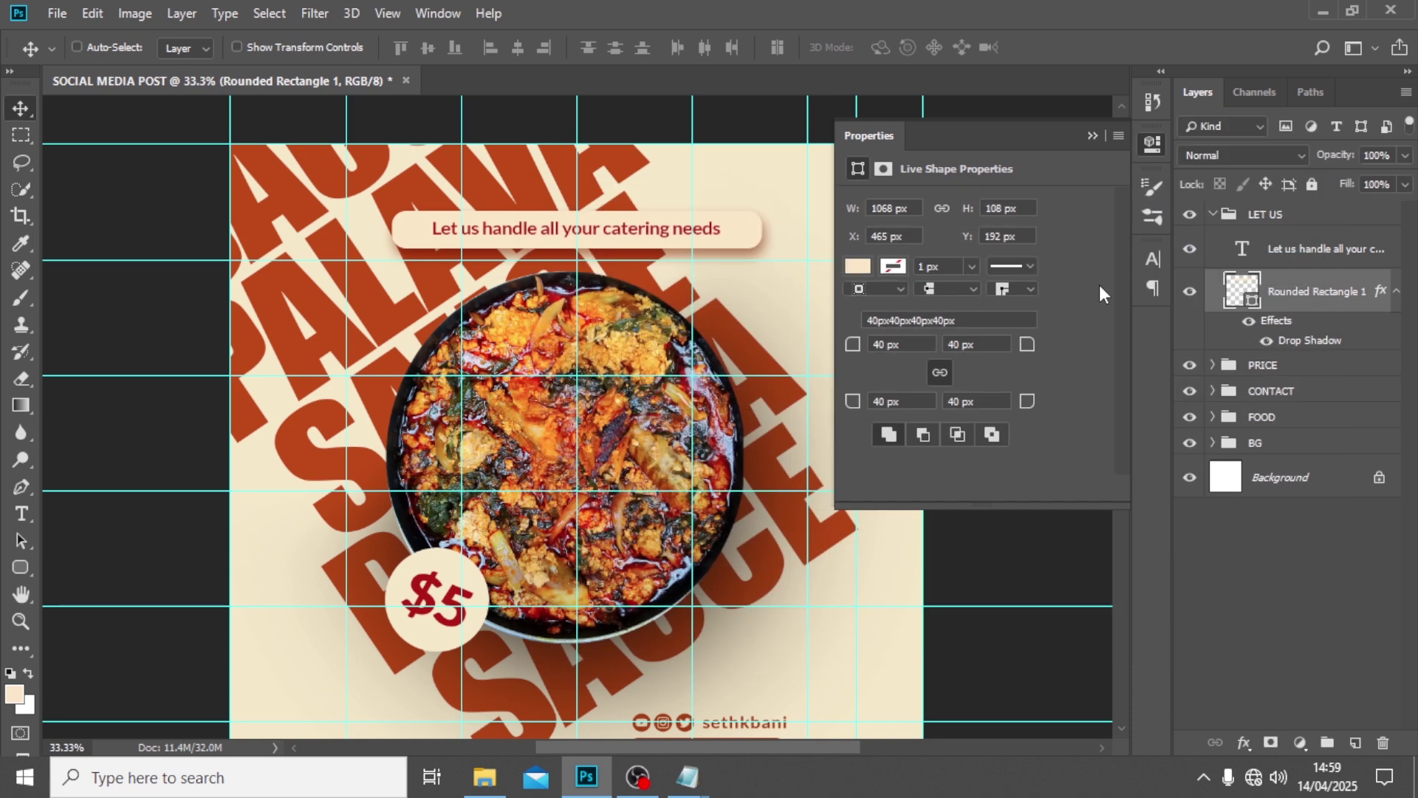
Step: Hide the guides, select the LET US group, and nudge it slightly upward
key("ctrl+semicolon")
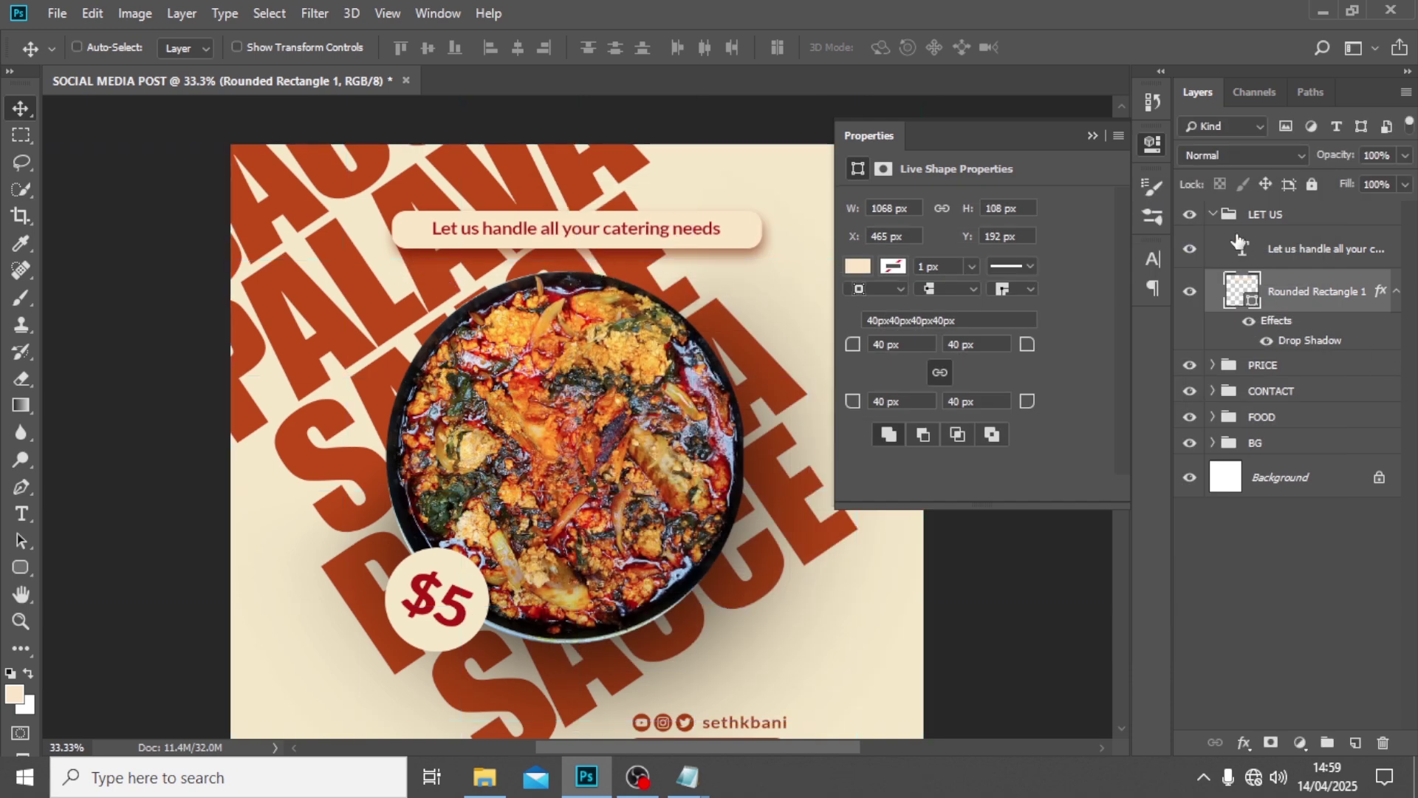
left_click(1212, 215)
left_click(1213, 214)
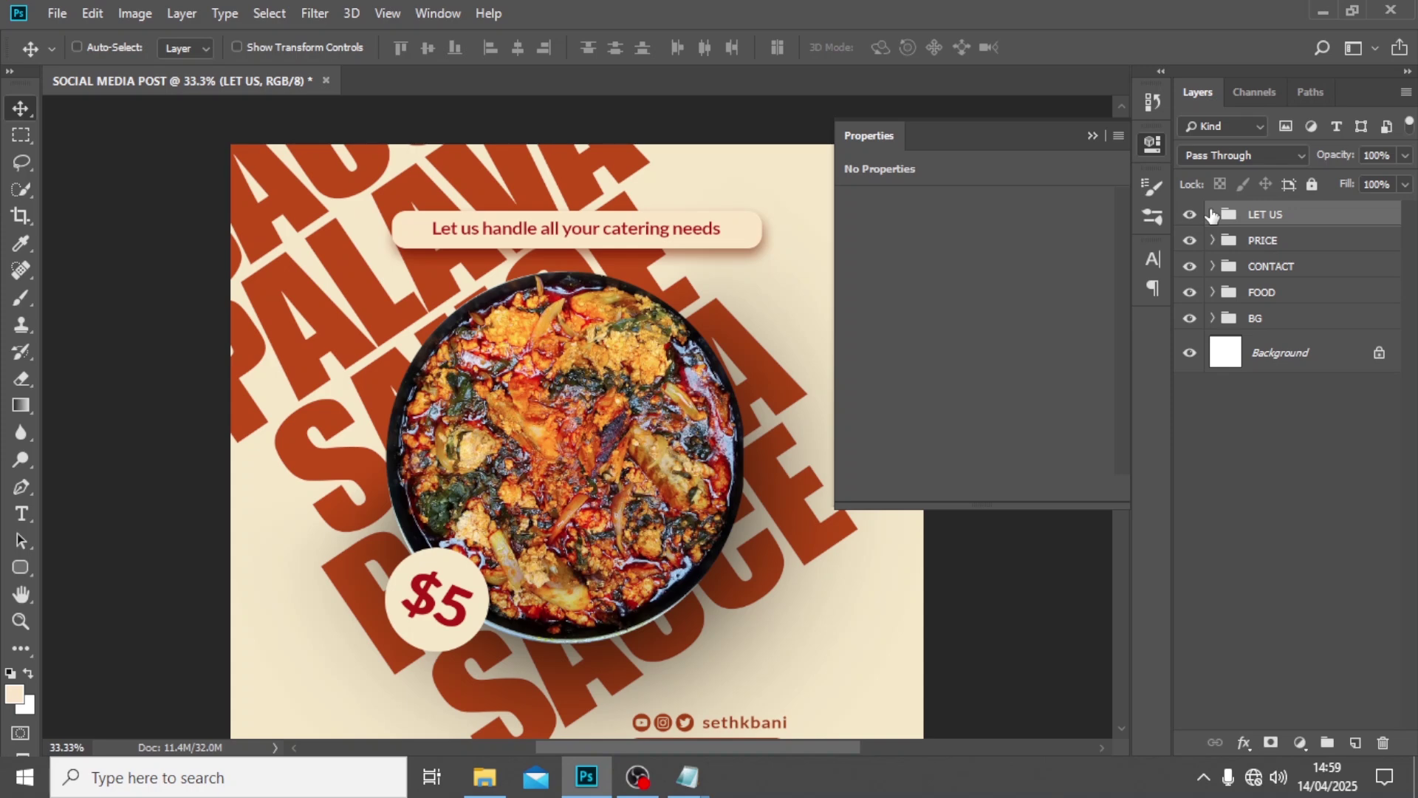
key("ctrl+minus")
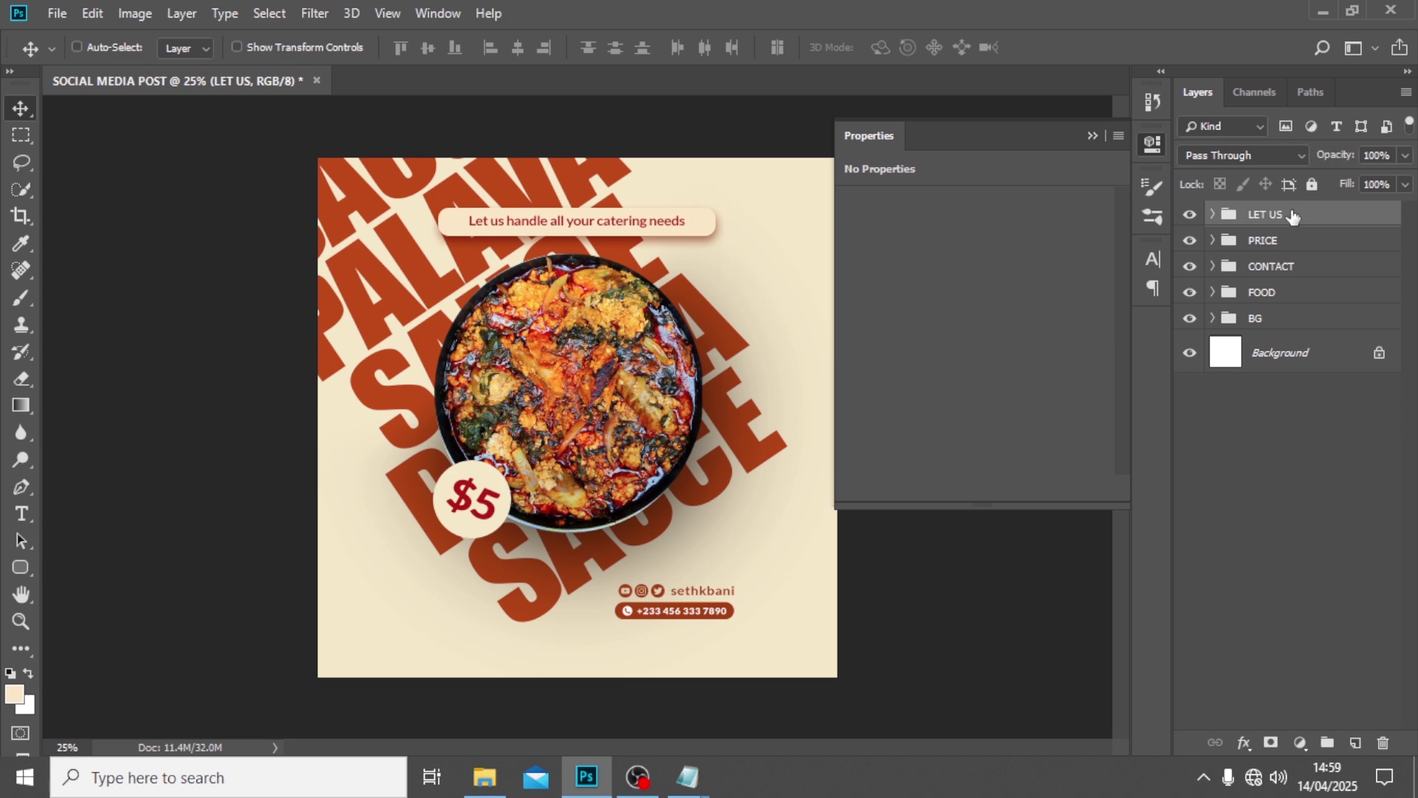
key("shift+Up")
key("shift+Up")
key("shift+Up")
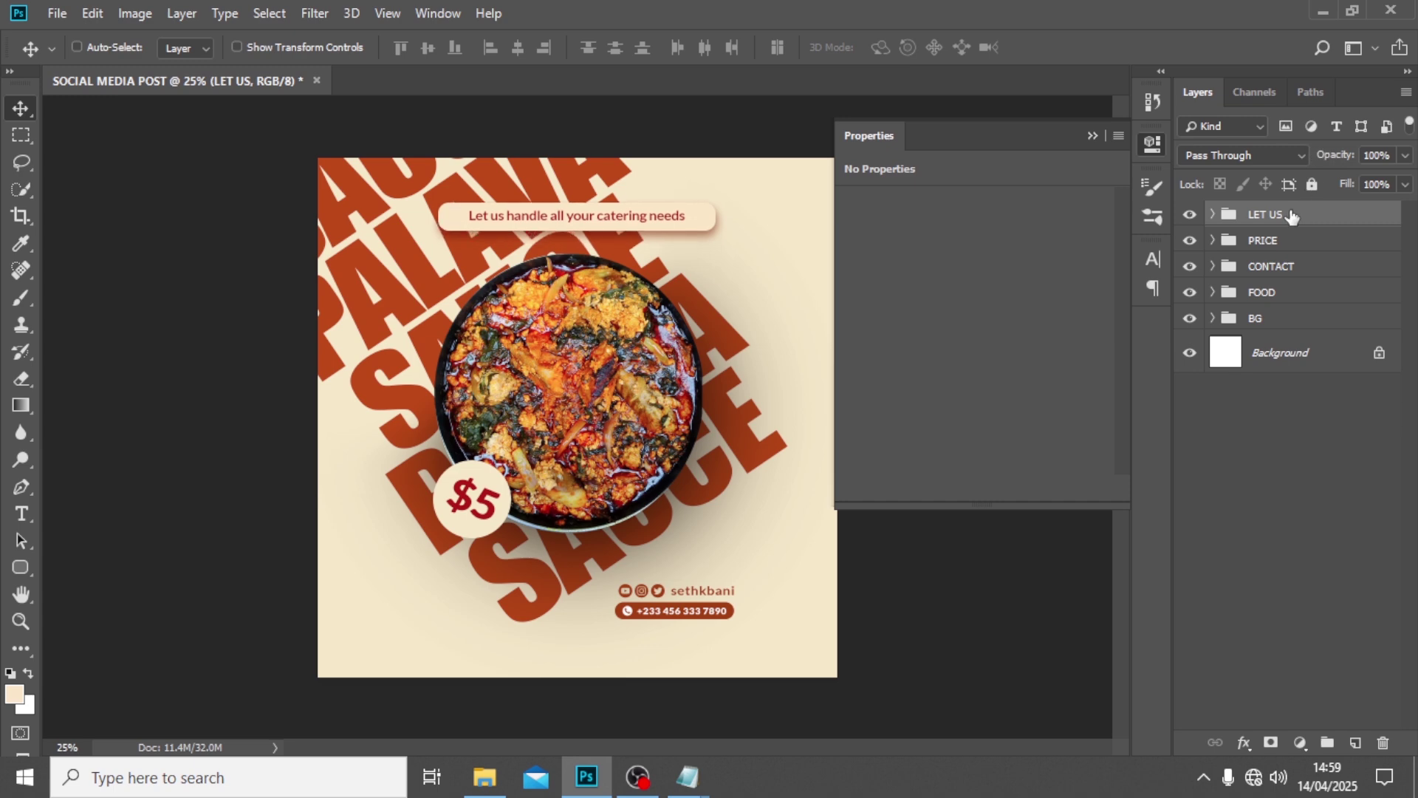
key("Up")
key("Up")
key("Up")
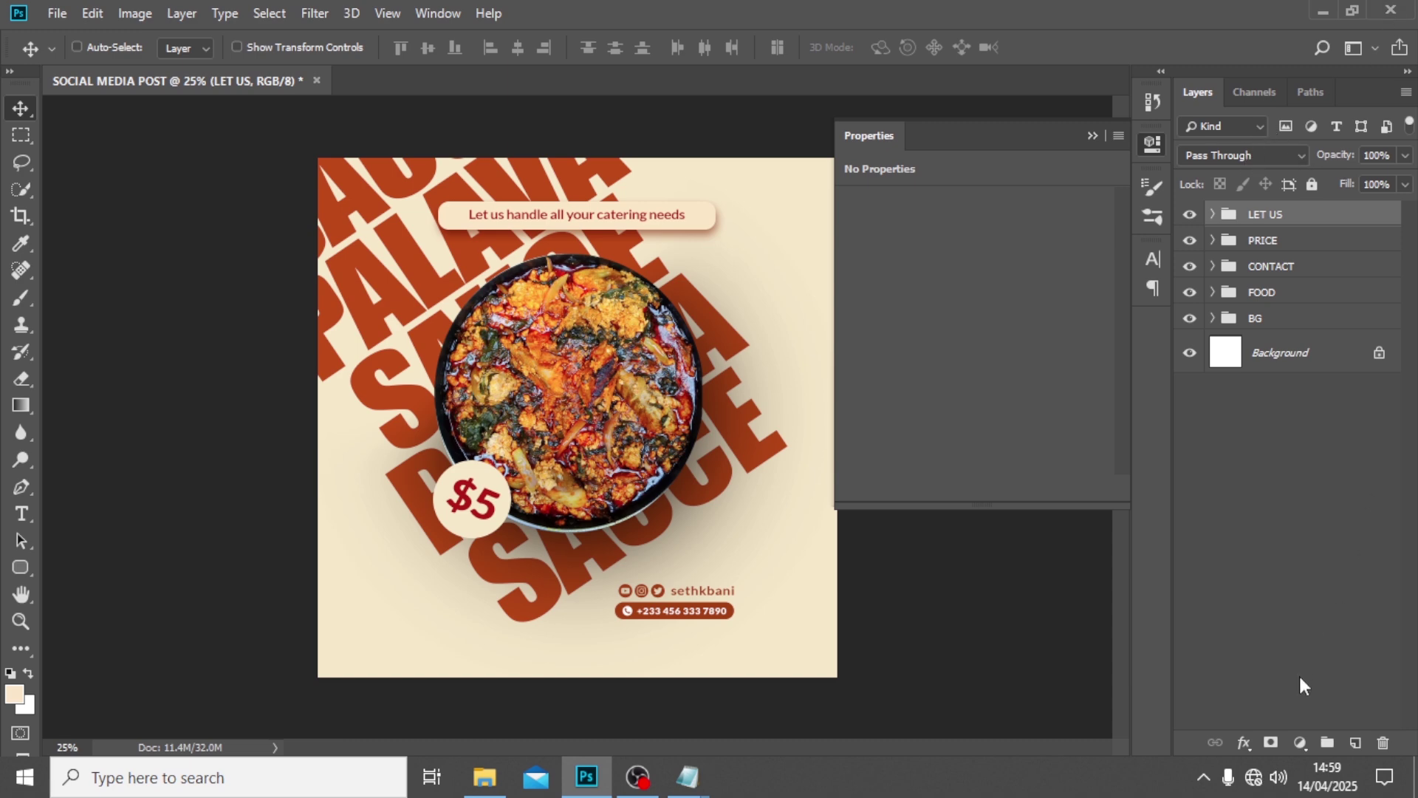
Step: Add a Gradient Map adjustment layer with its dark stop set to #392109
left_click(1302, 742)
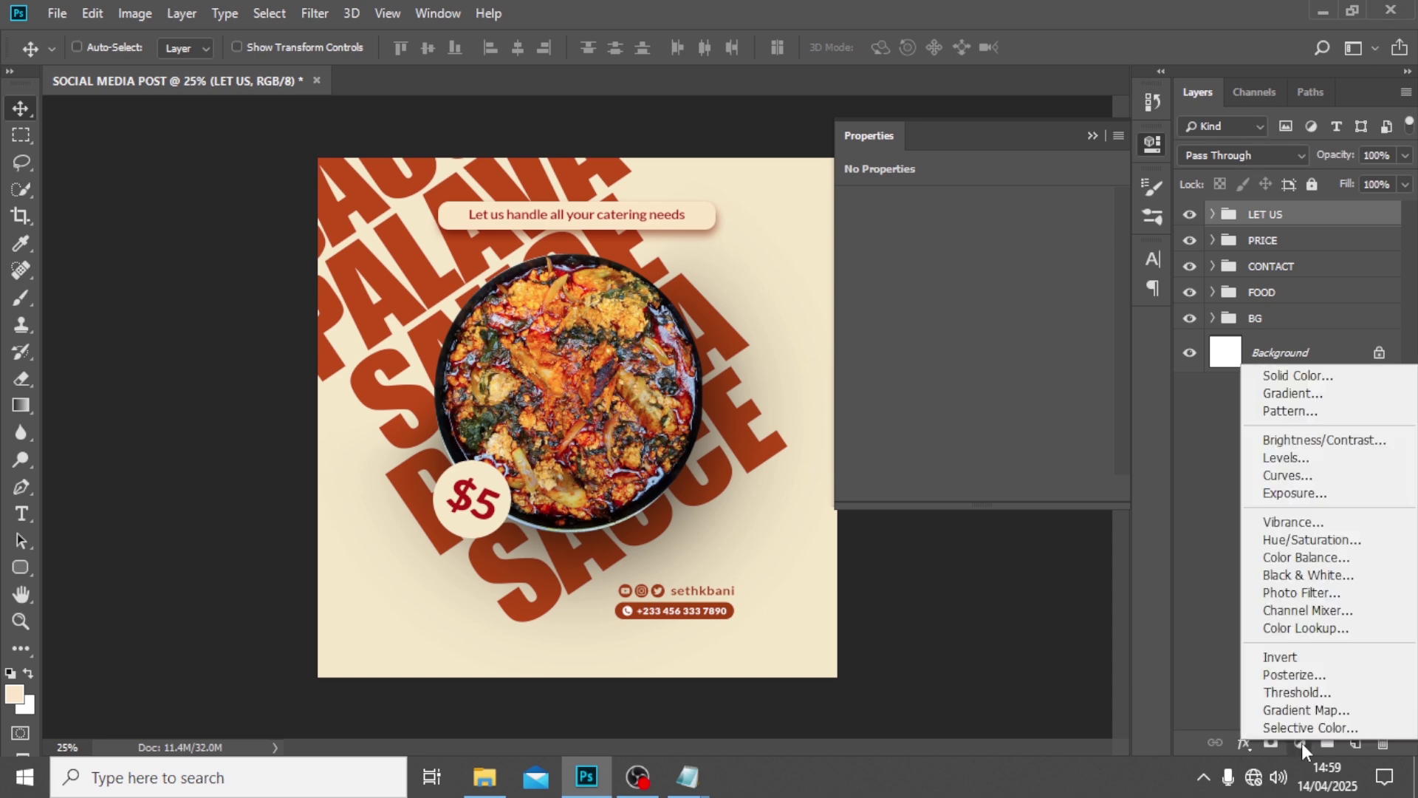
left_click(1268, 709)
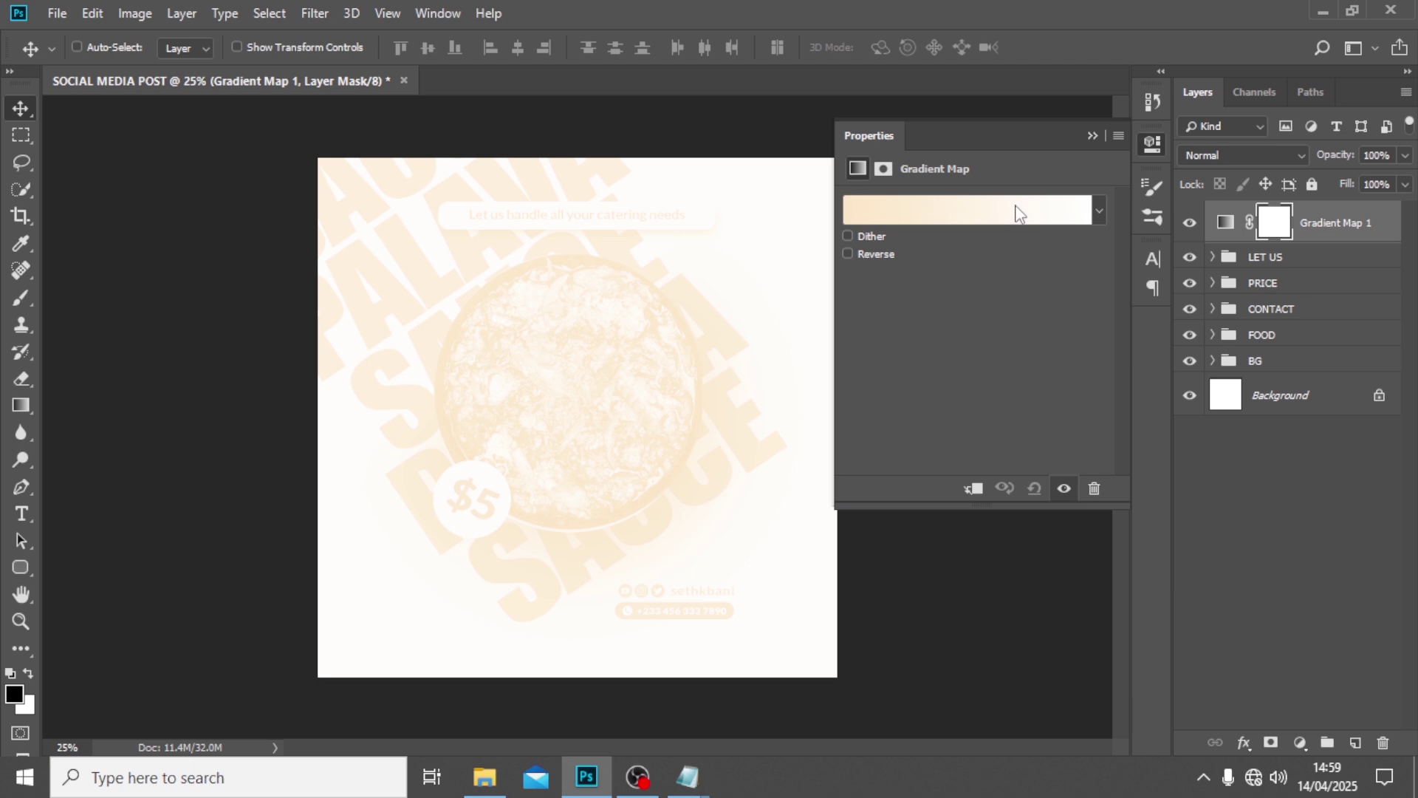
left_click(1019, 214)
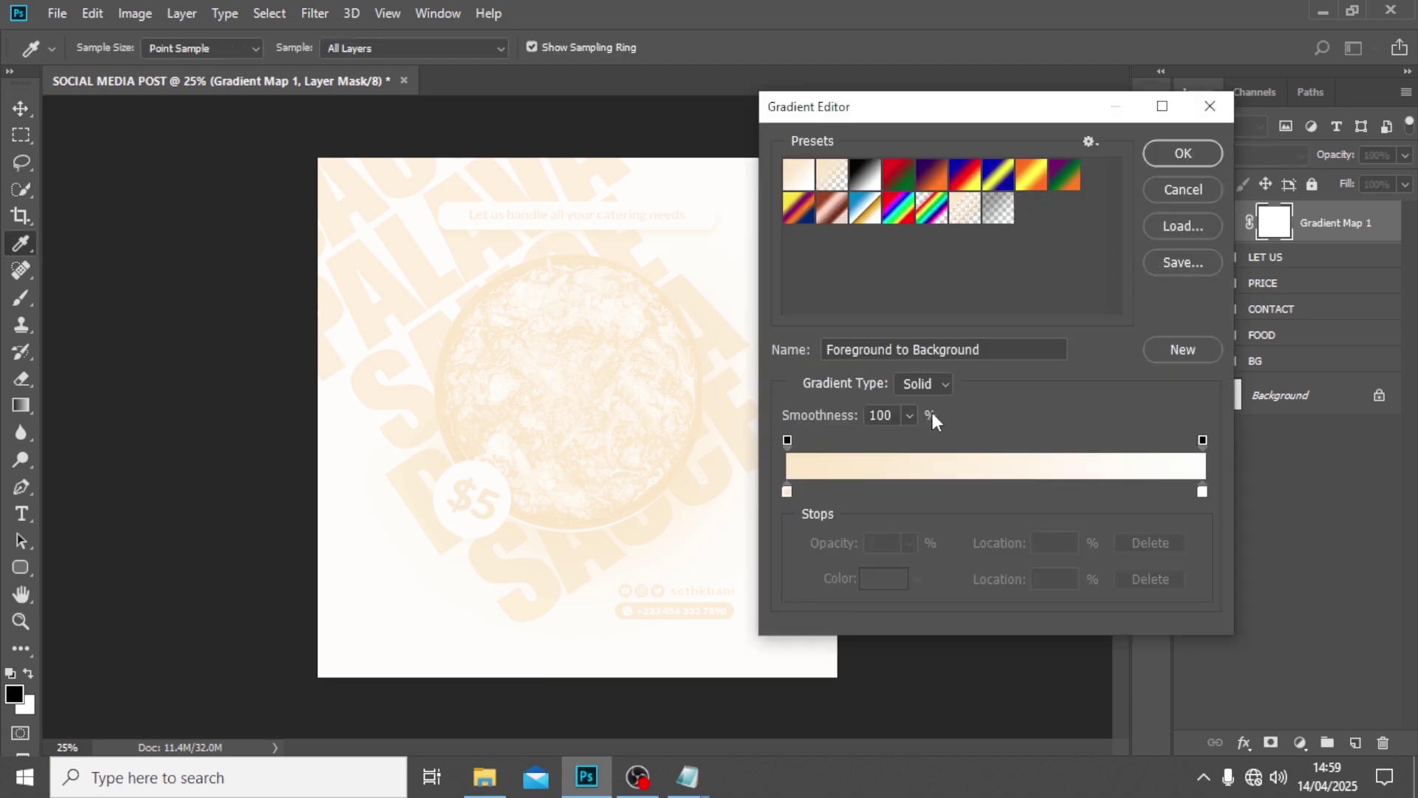
double_click(785, 492)
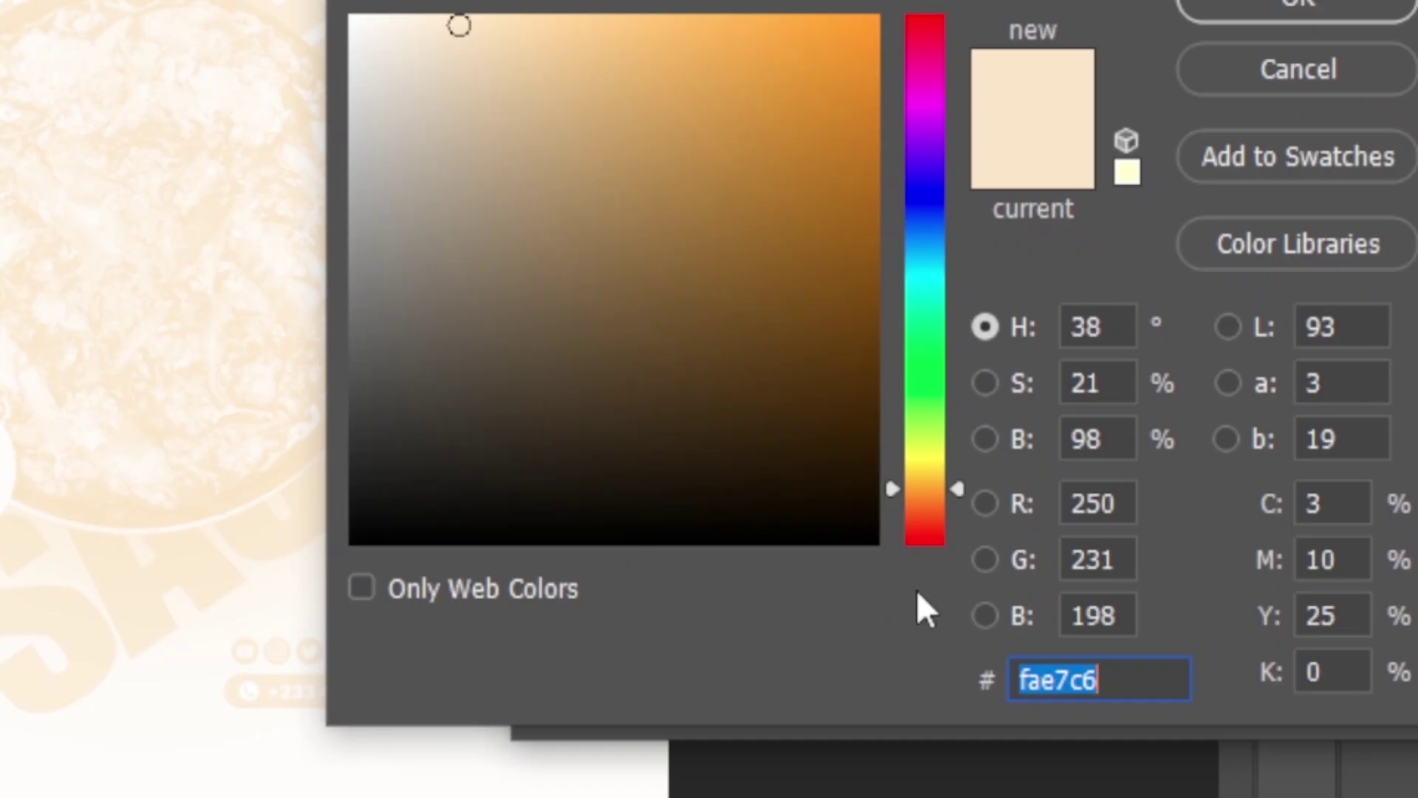
type("39")
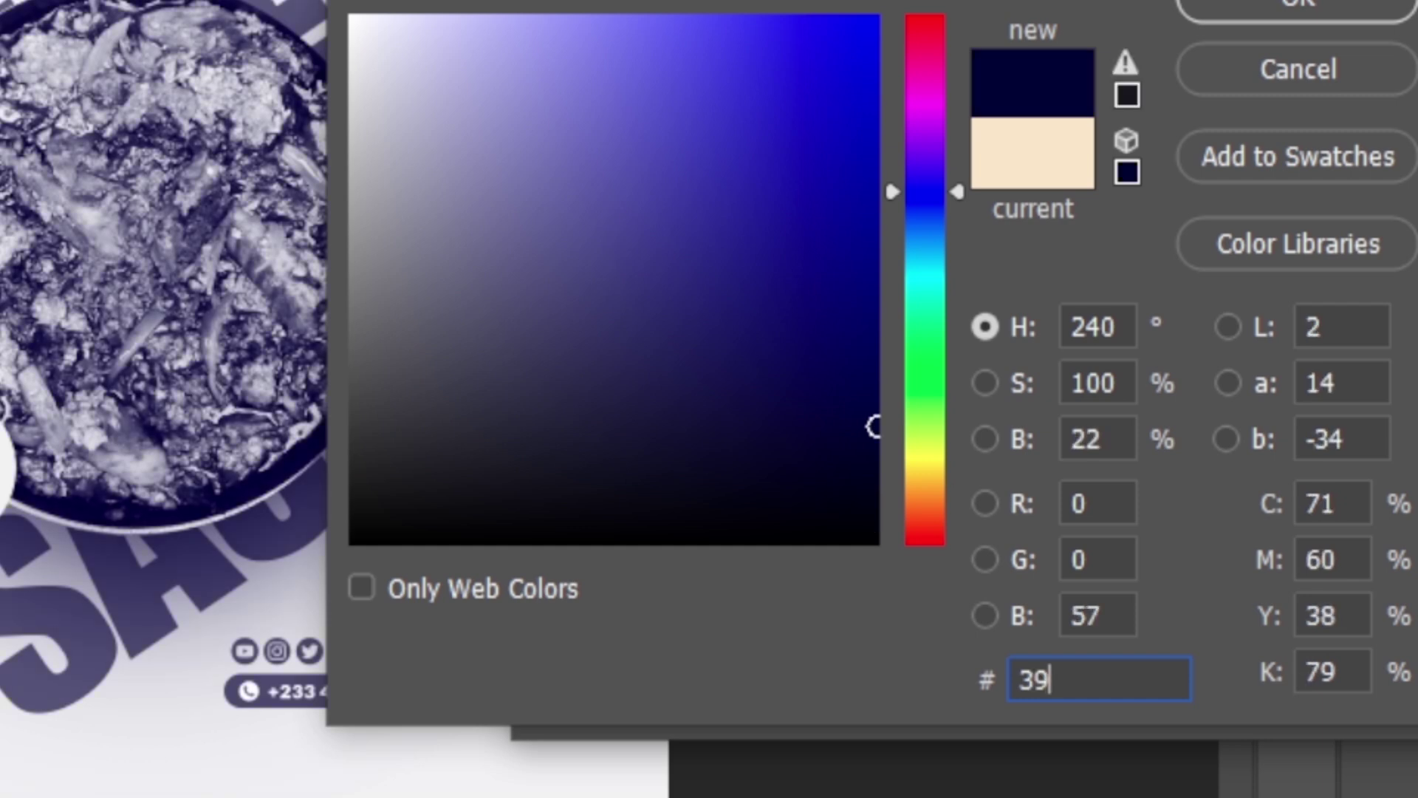
type("21")
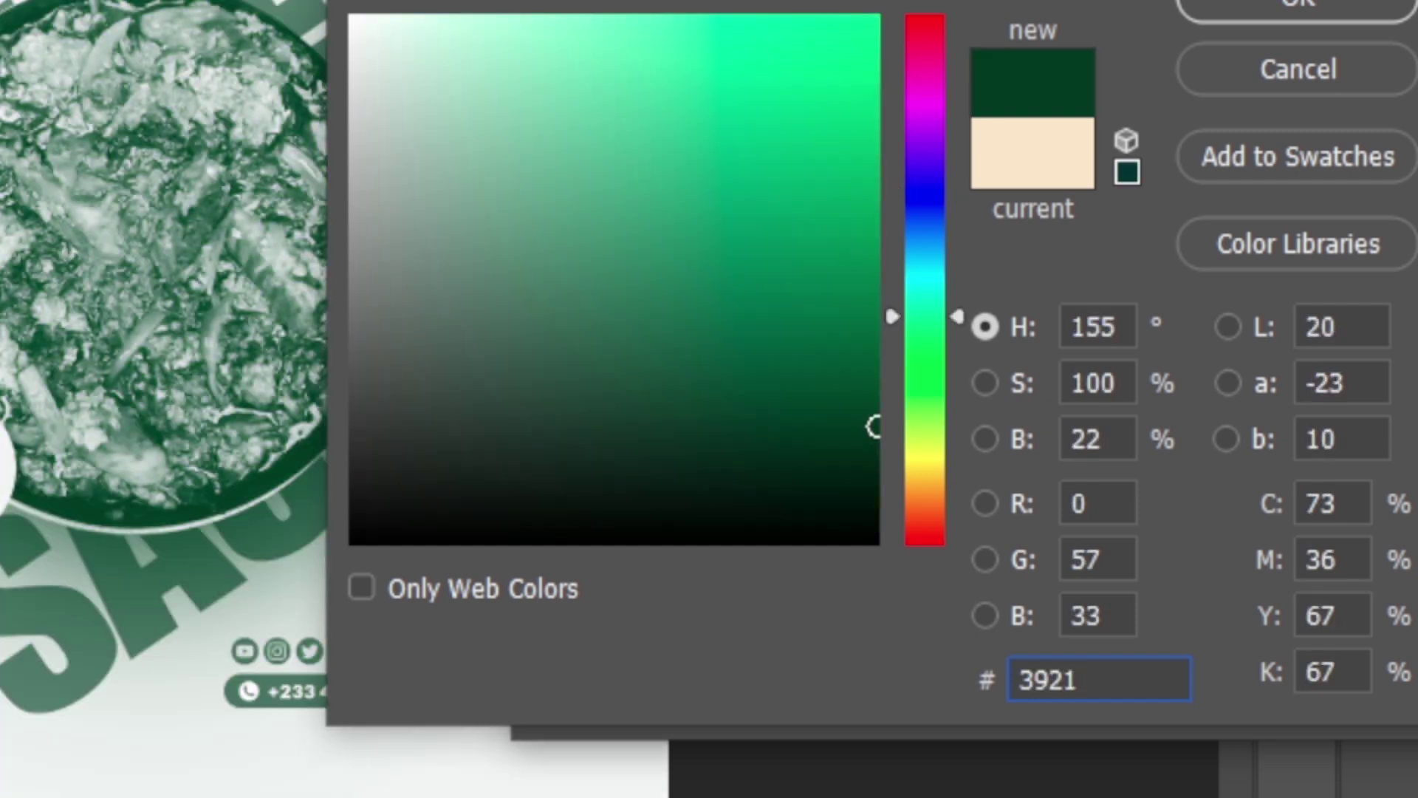
type("09")
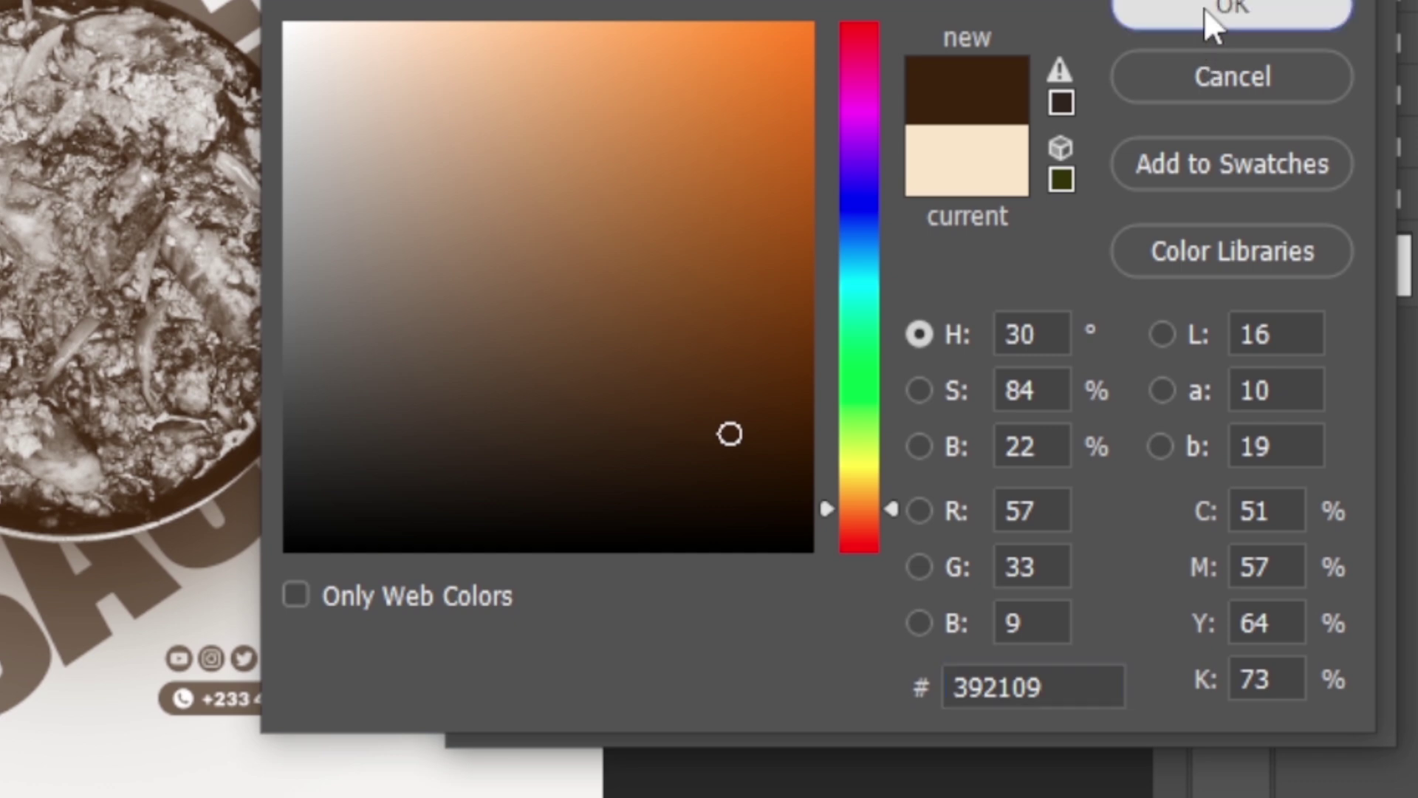
left_click(1204, 7)
Step: Set the light stop to #FFBA9B and blend the gradient map in Soft Light
double_click(1334, 458)
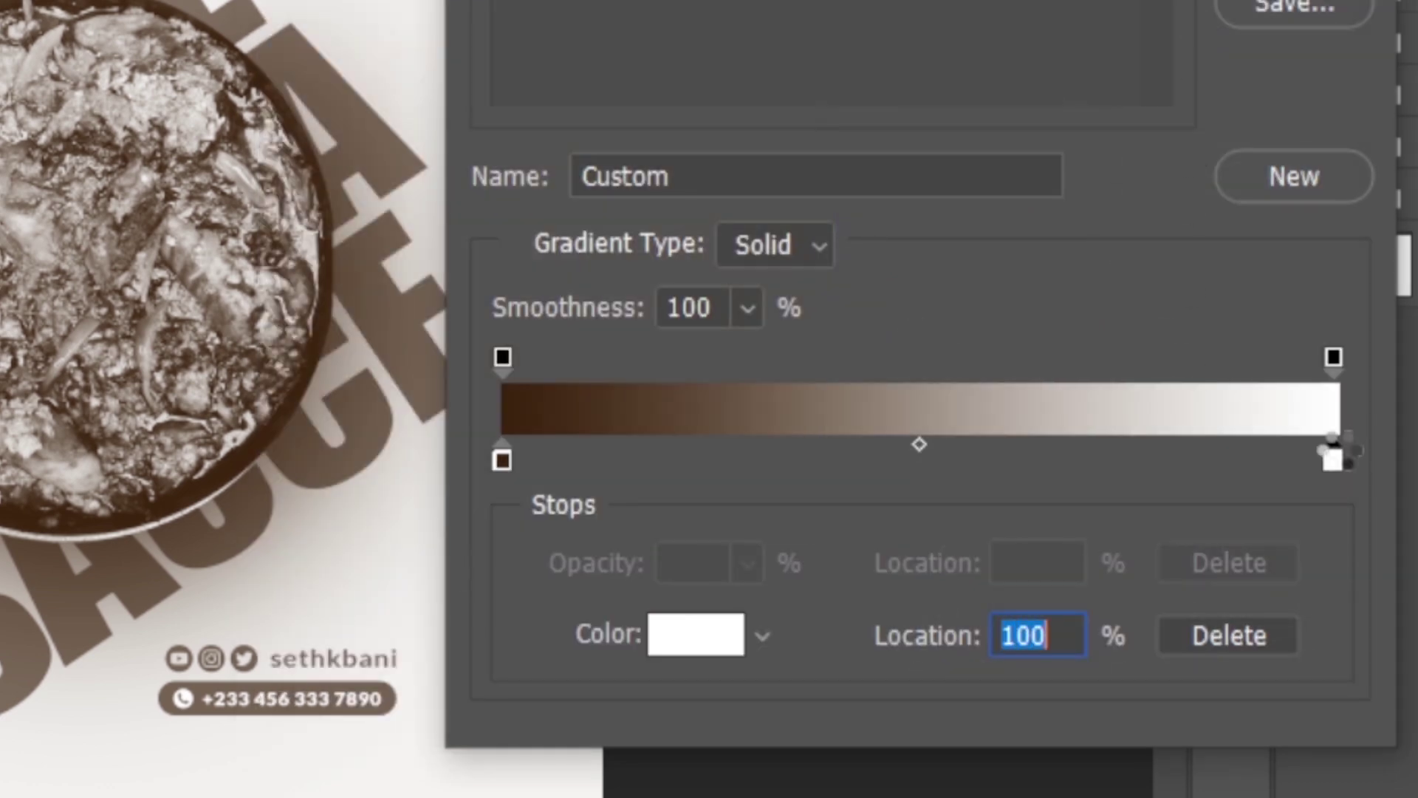
type("FFBA")
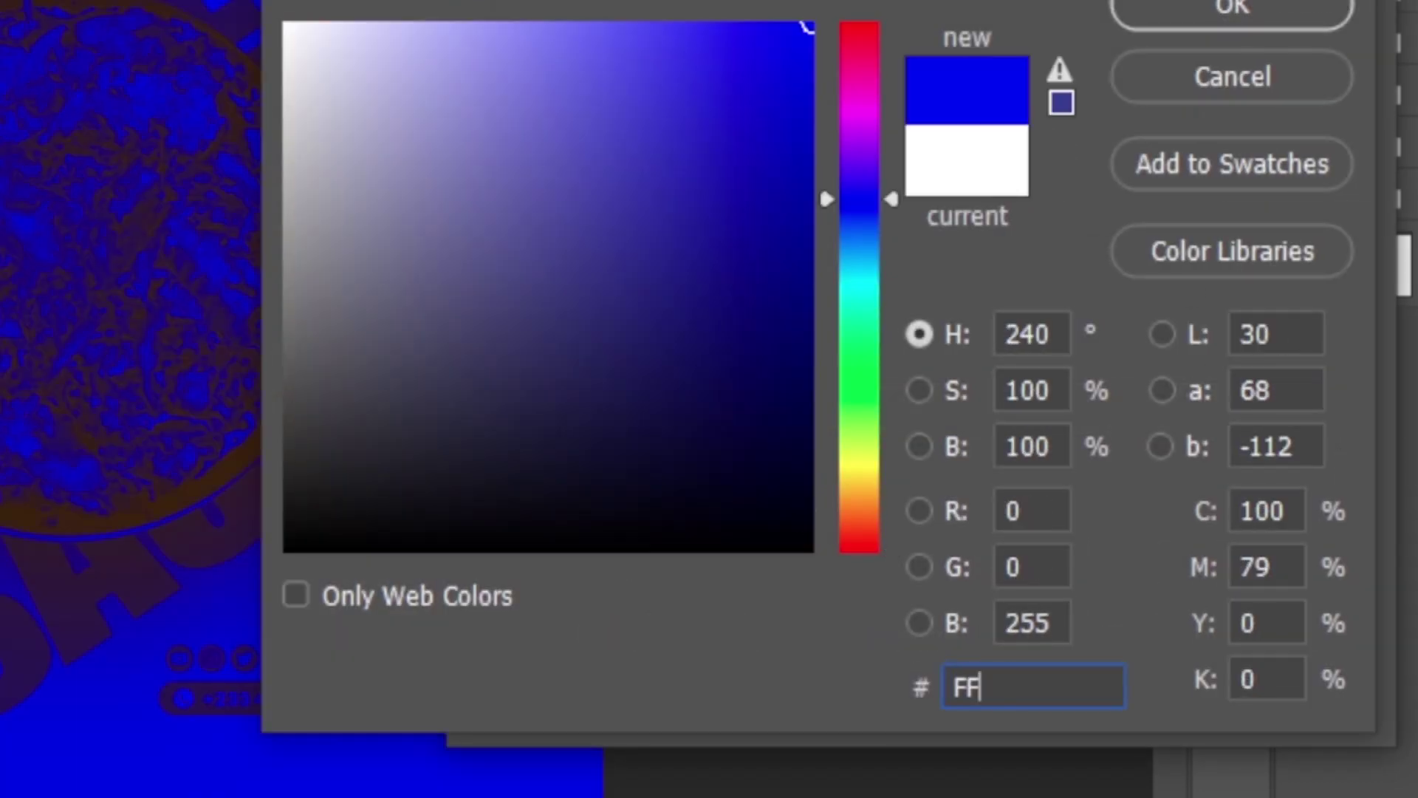
type("9B")
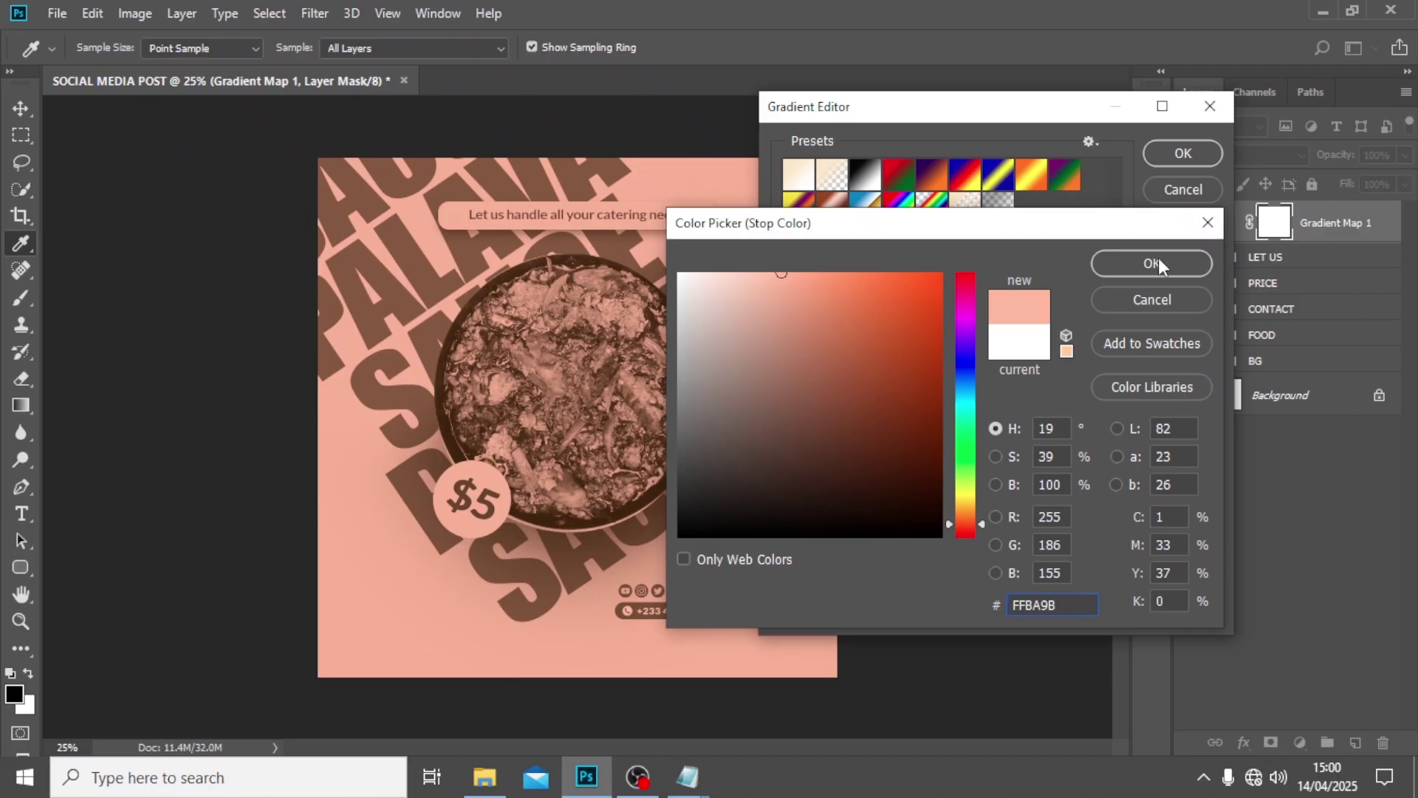
left_click(1163, 263)
left_click(1197, 153)
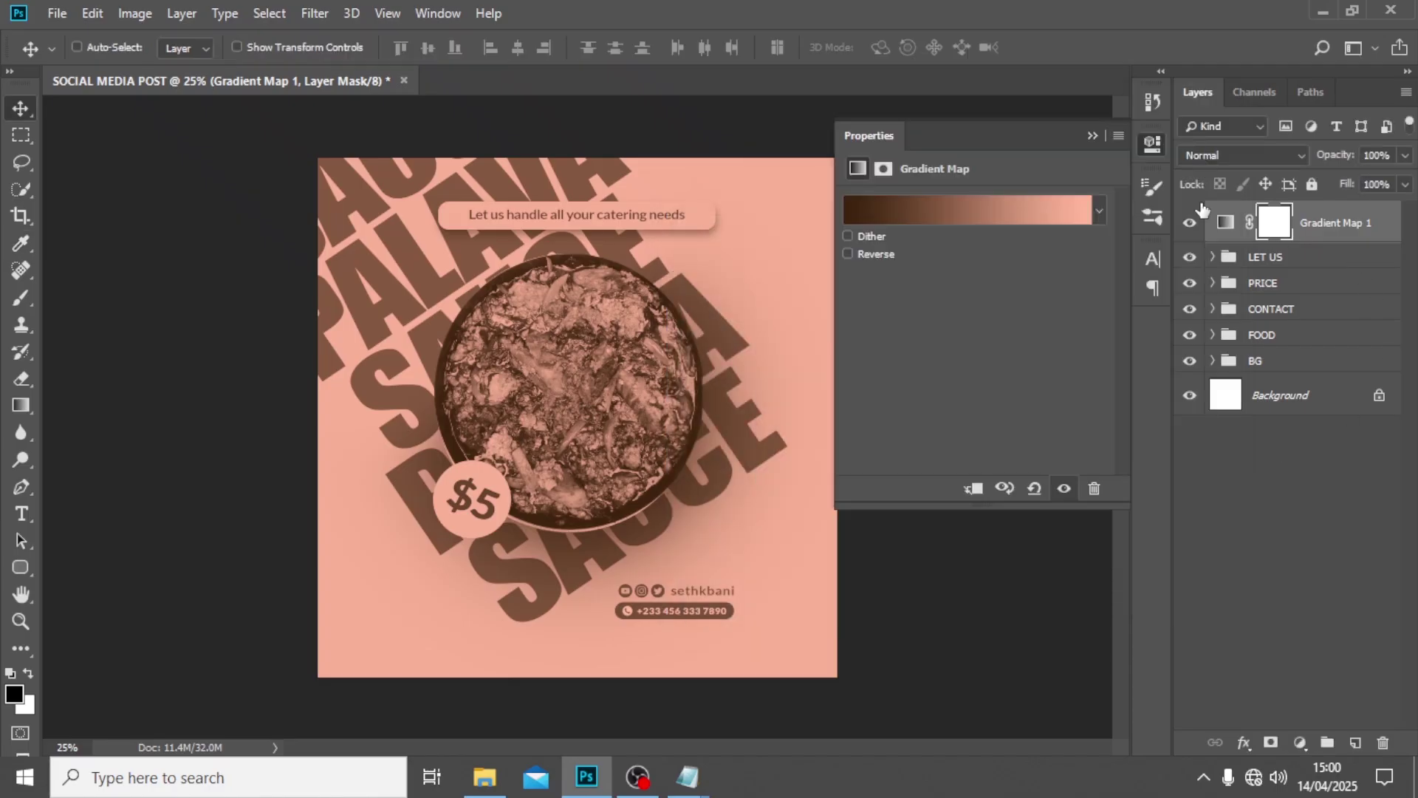
left_click(1231, 156)
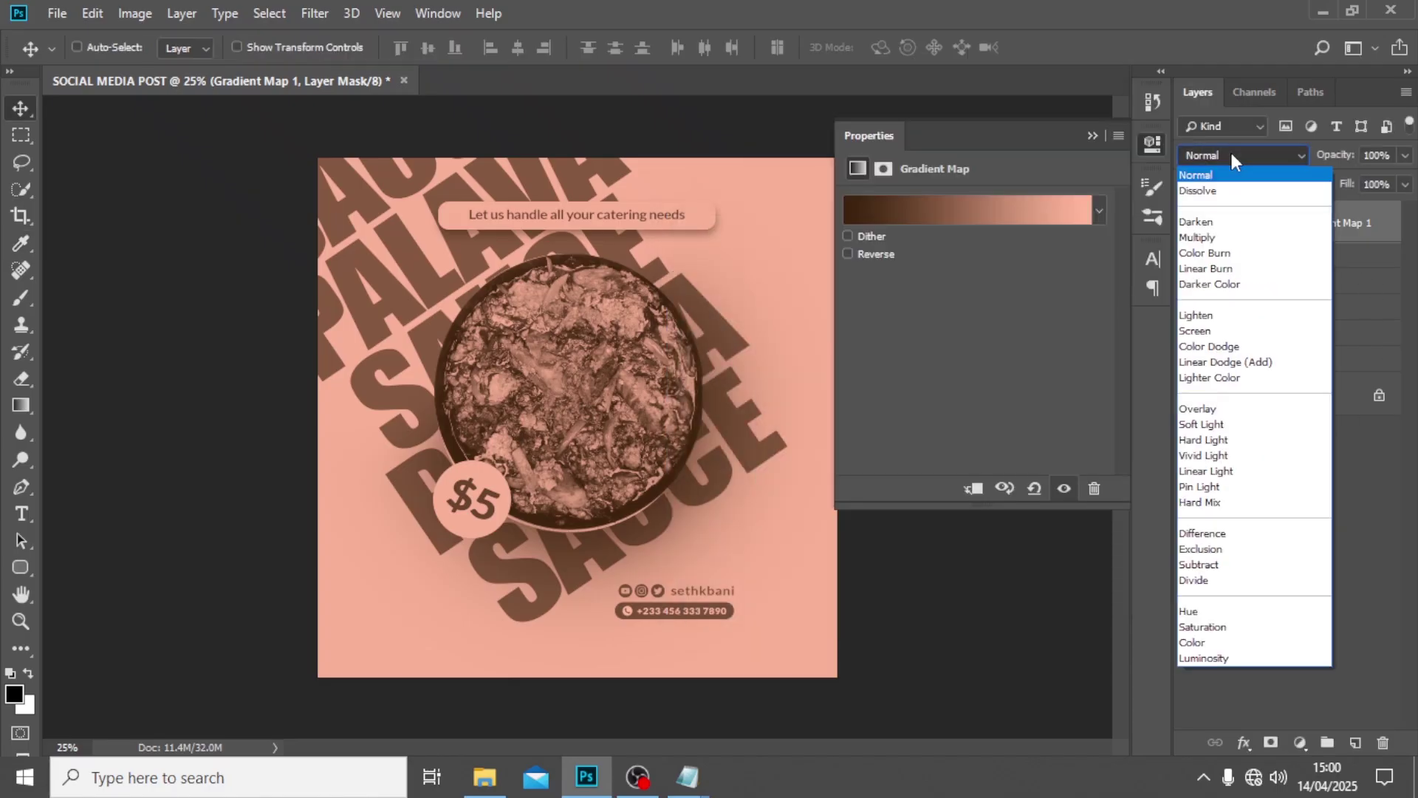
left_click(1201, 425)
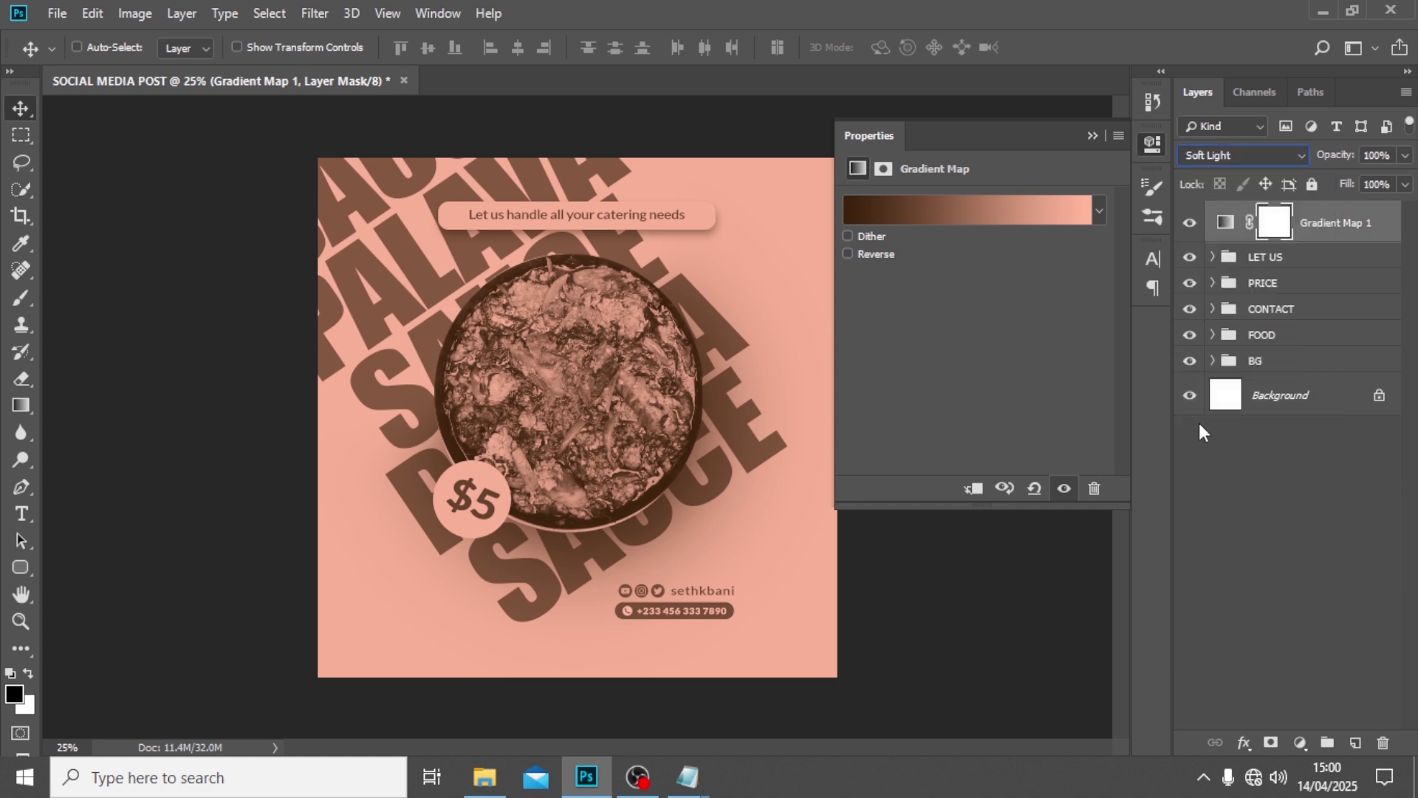
Step: Show guides and rulers, and place a new vertical guide near 5.1 in
left_click(1092, 136)
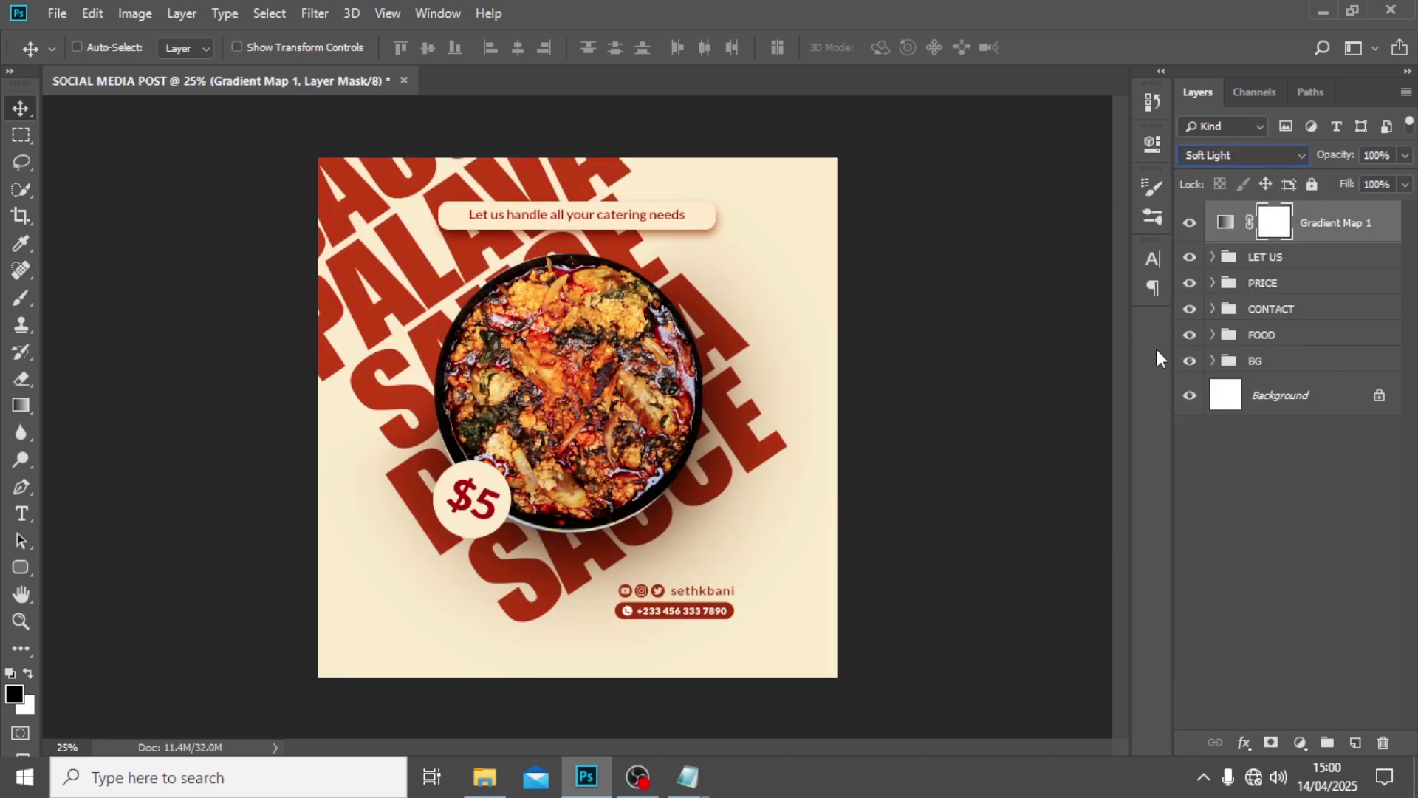
key("ctrl+semicolon")
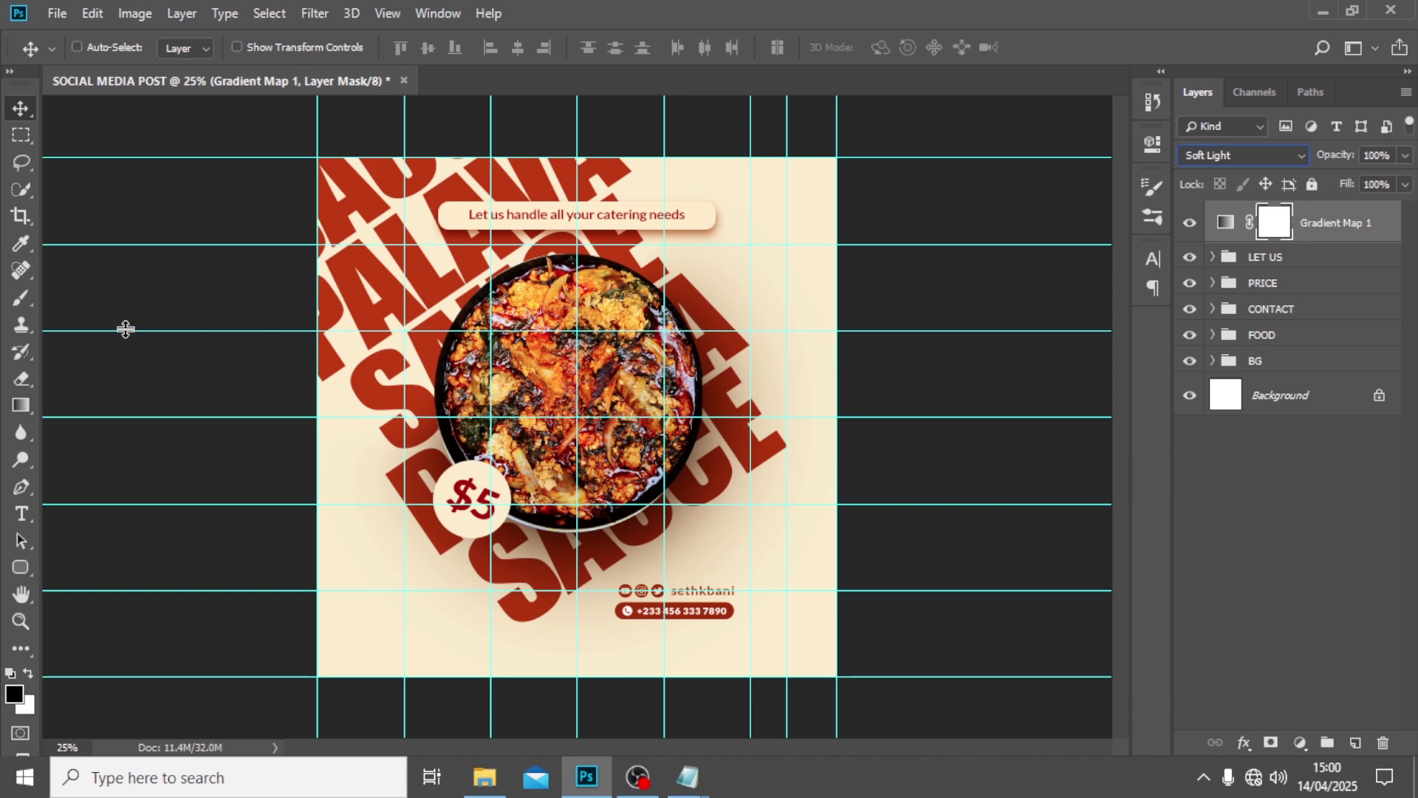
key("ctrl+r")
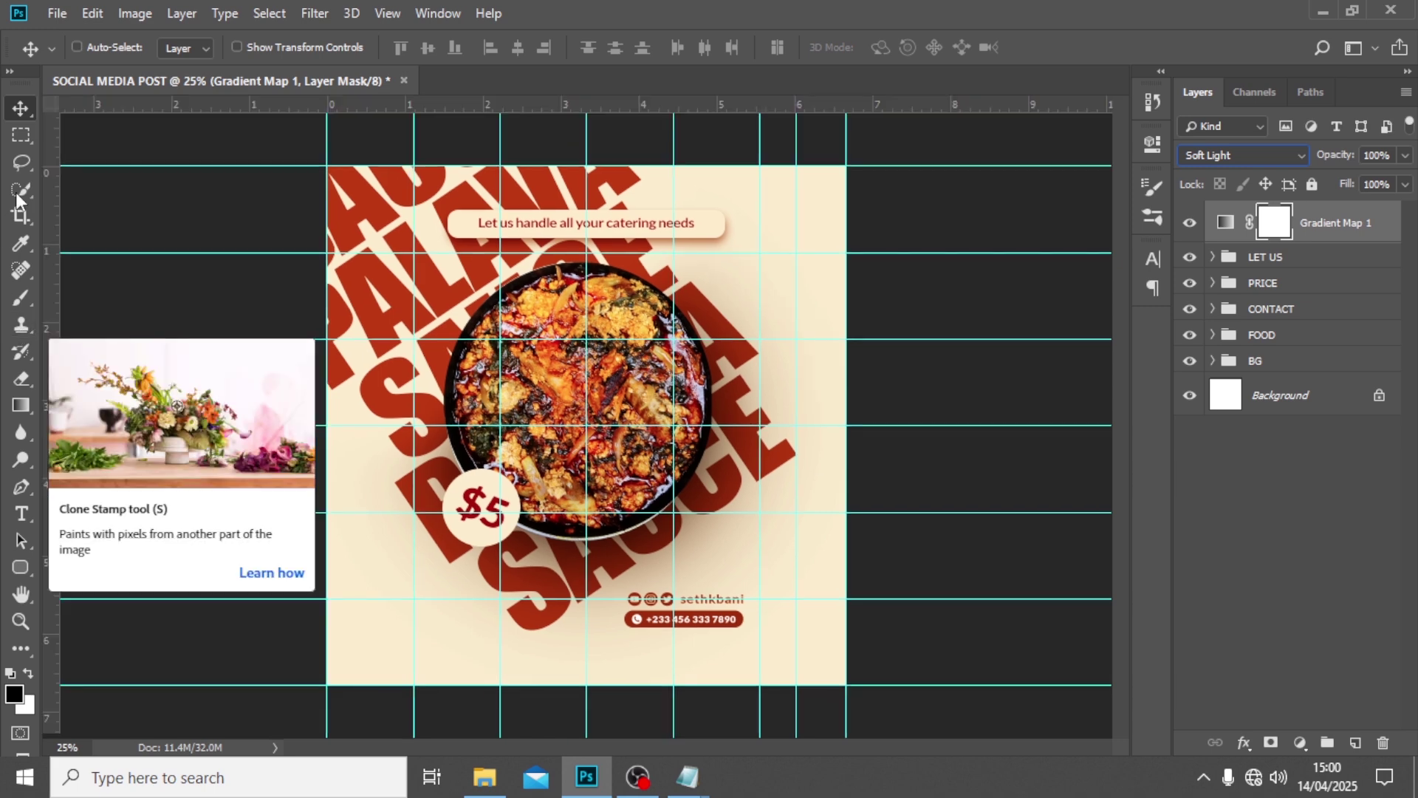
left_click_drag(48, 179, 724, 320)
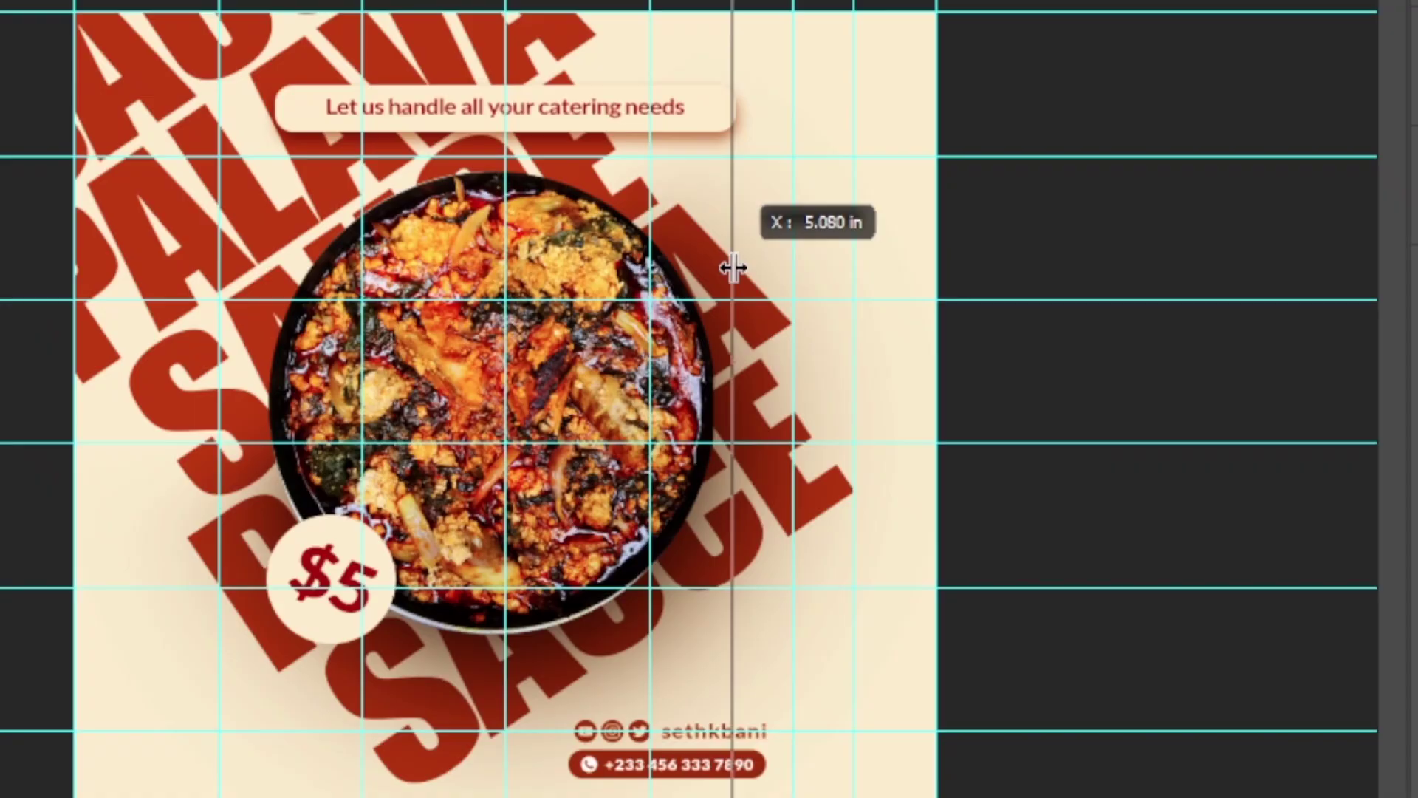
left_click_drag(732, 268, 735, 266)
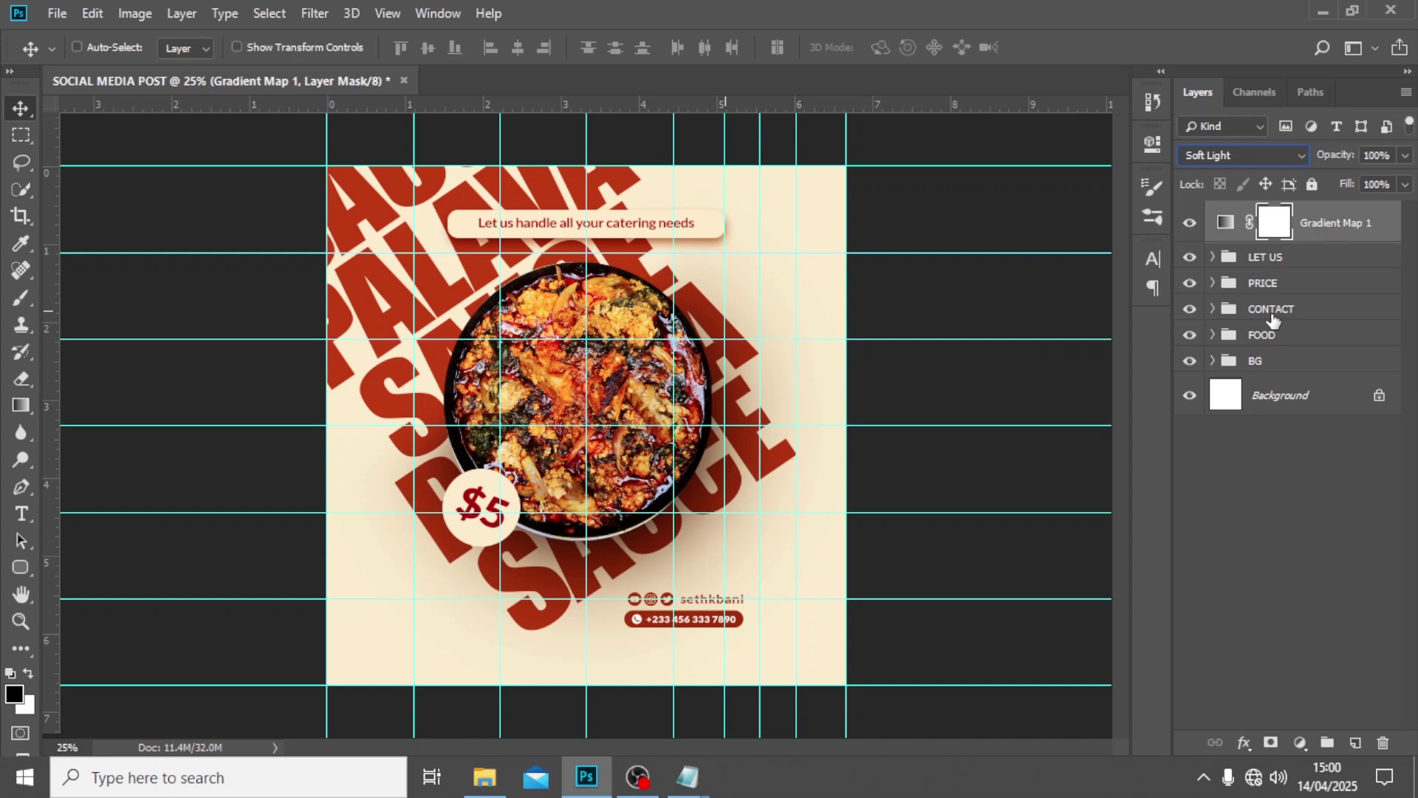
Step: Set the CONTACT group's blend mode to Normal
left_click(1272, 318)
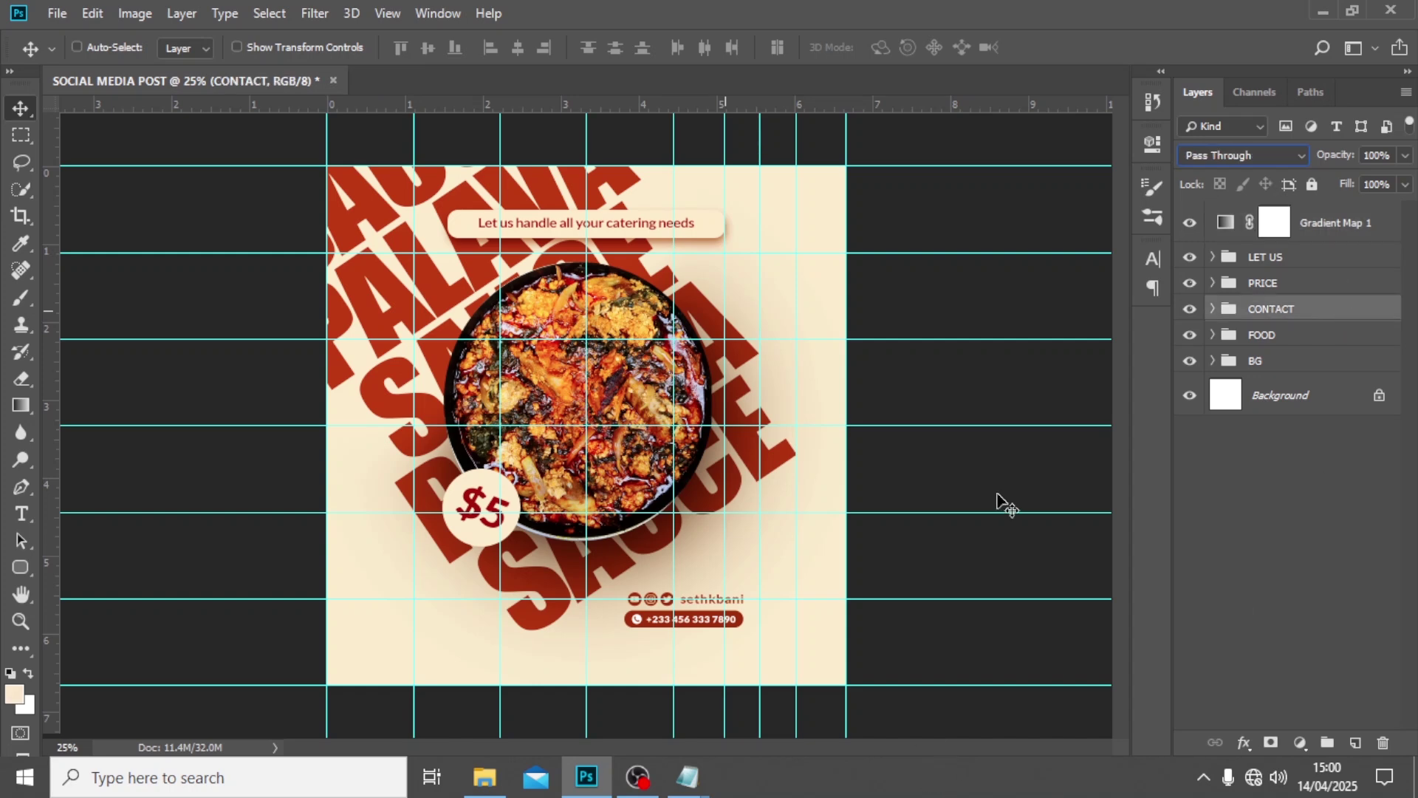
left_click(1190, 309)
left_click(1219, 155)
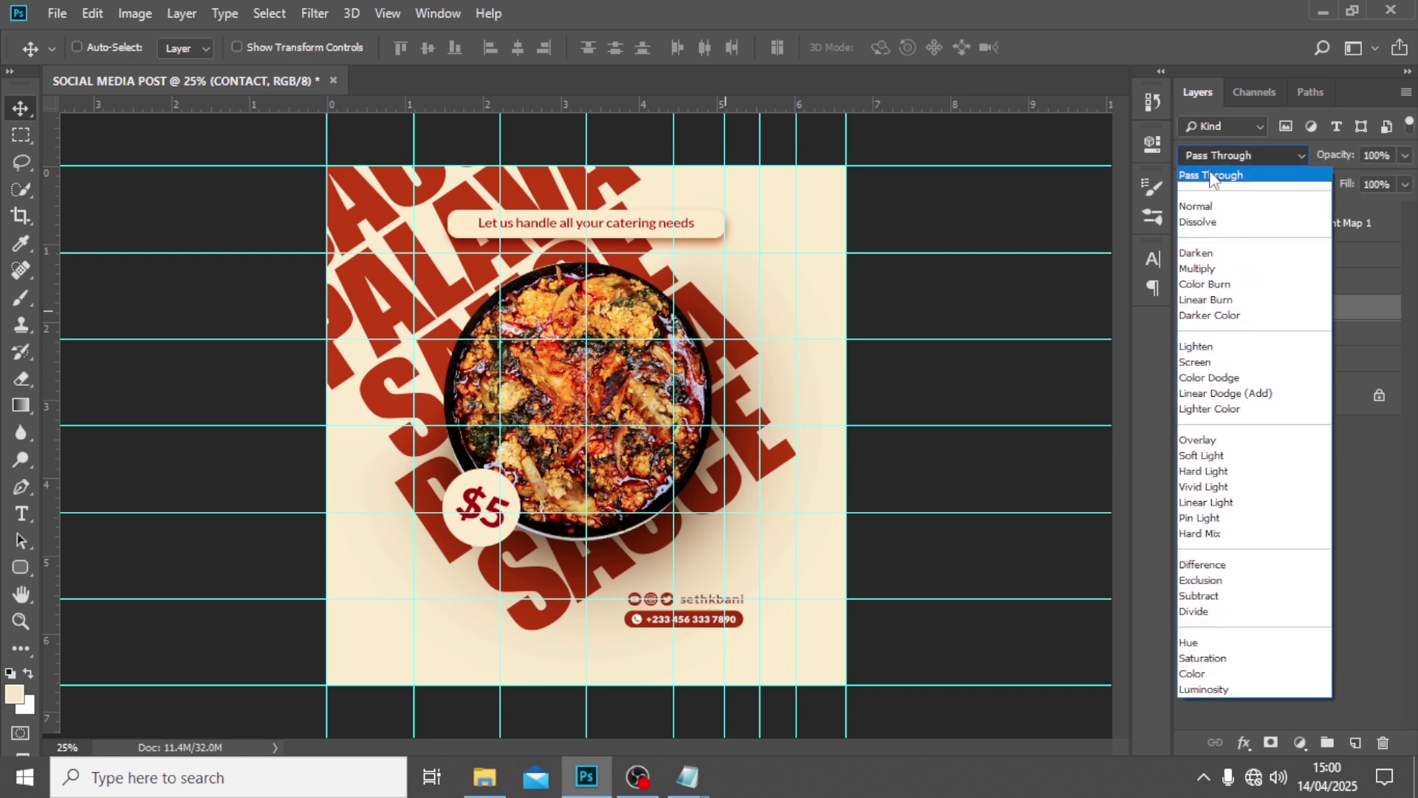
left_click(1197, 207)
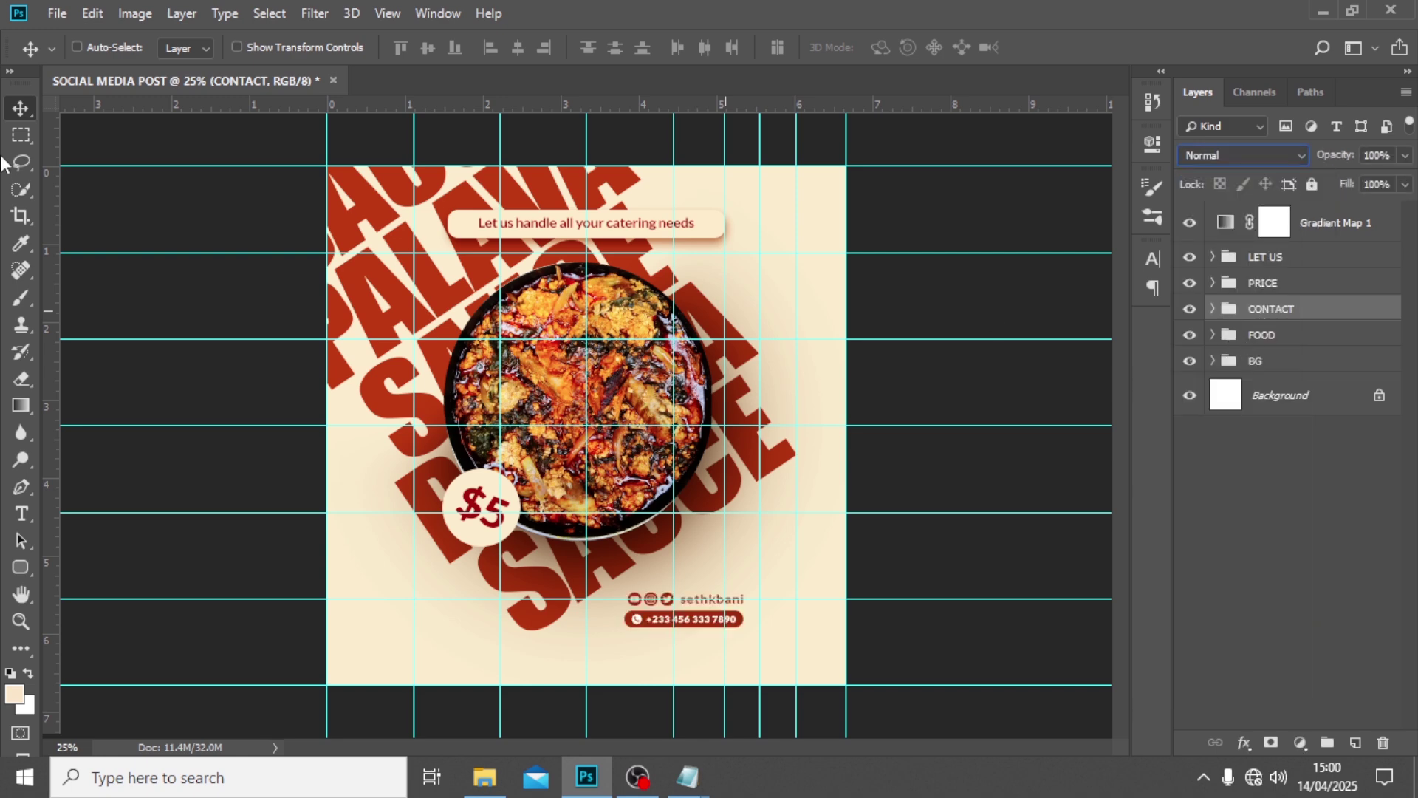
Step: Nudge the contact details left twice and down once with the Move tool
left_click(21, 136)
key("v")
key("shift+Left")
key("shift+Left")
key("shift+Left")
key("shift+Left")
key("shift+Left")
key("shift+Left")
key("shift+Left")
key("shift+Left")
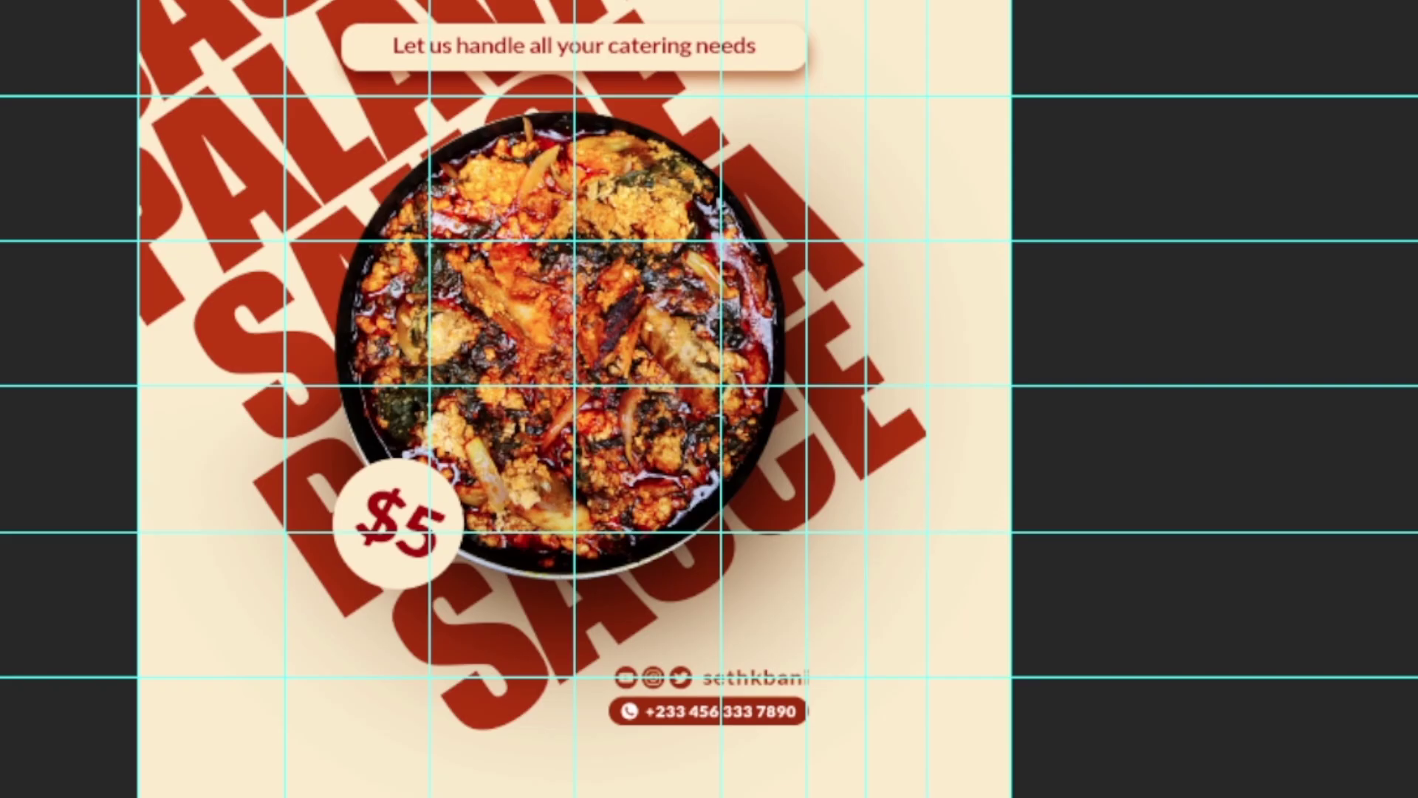
key("shift+Left")
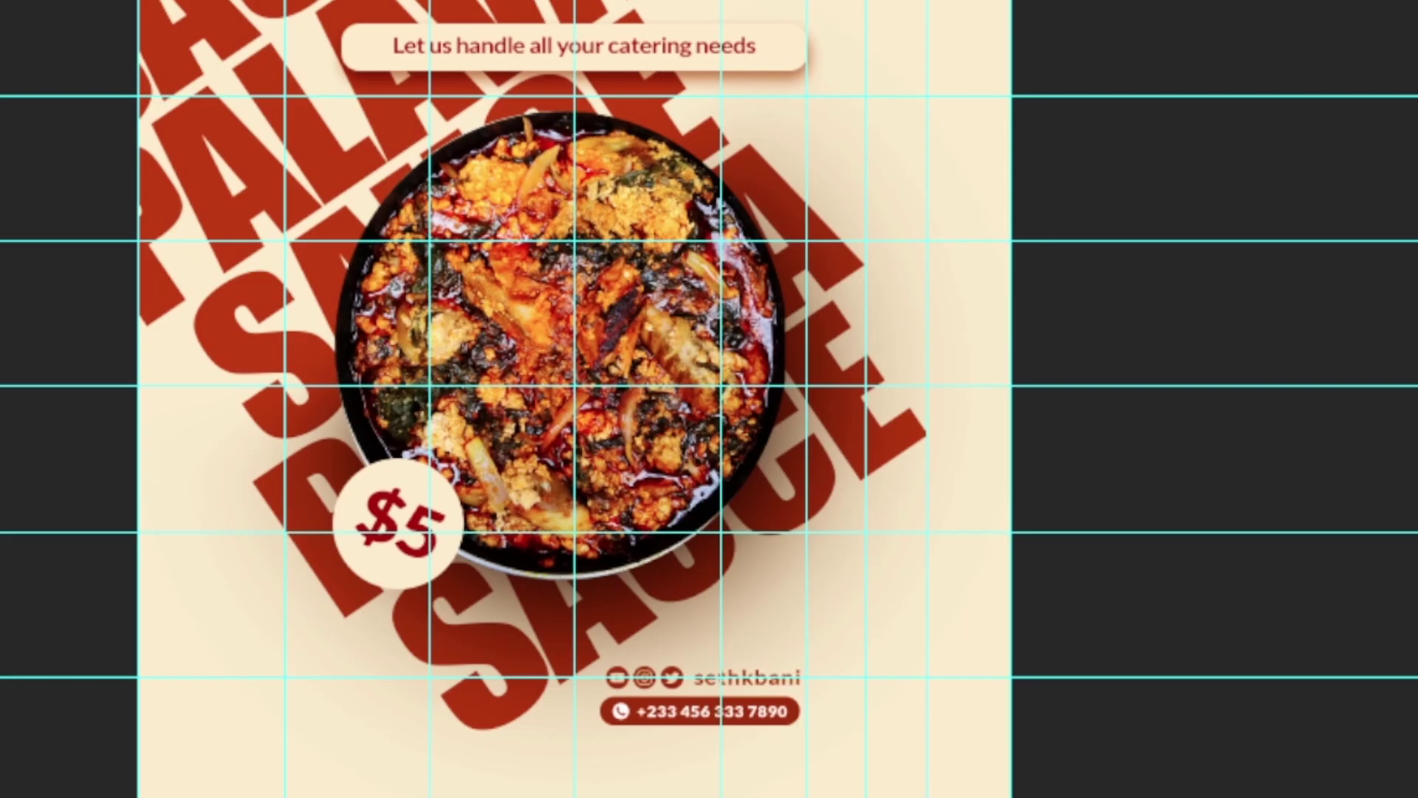
key("shift+Down")
key("shift+Down")
key("shift+Down")
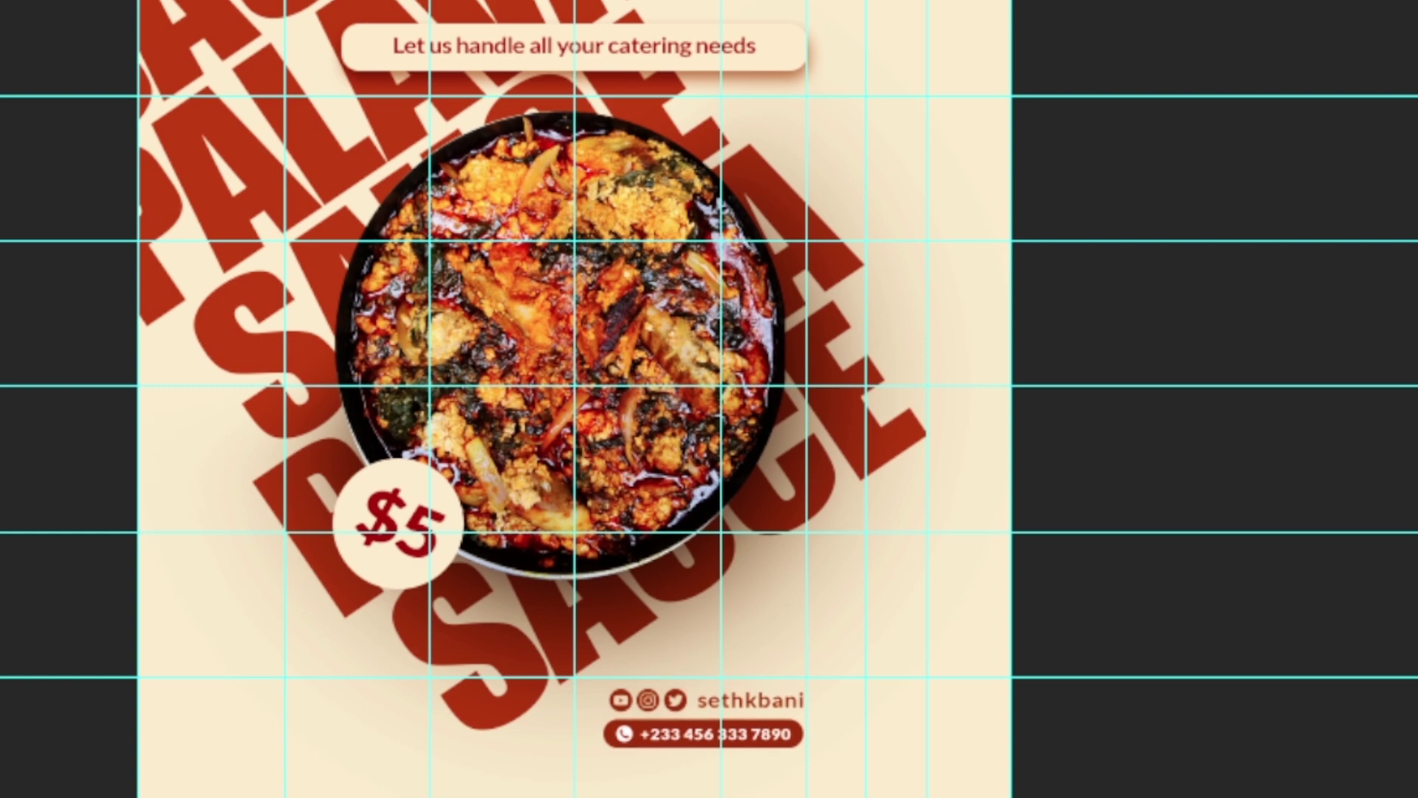
Step: Preview the poster without guides, toggling the gradient map off and on, then restore guides
key("ctrl+semicolon")
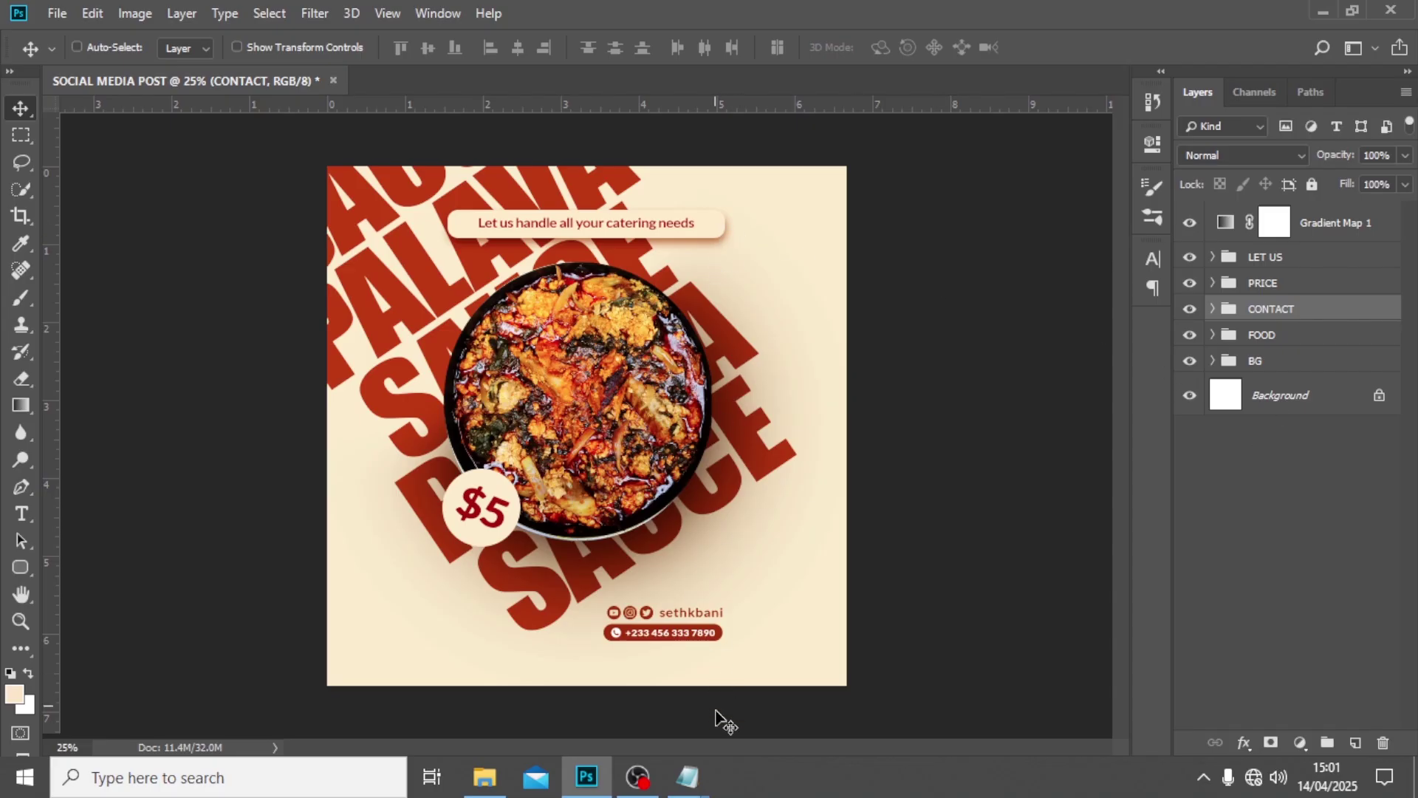
left_click(1190, 222)
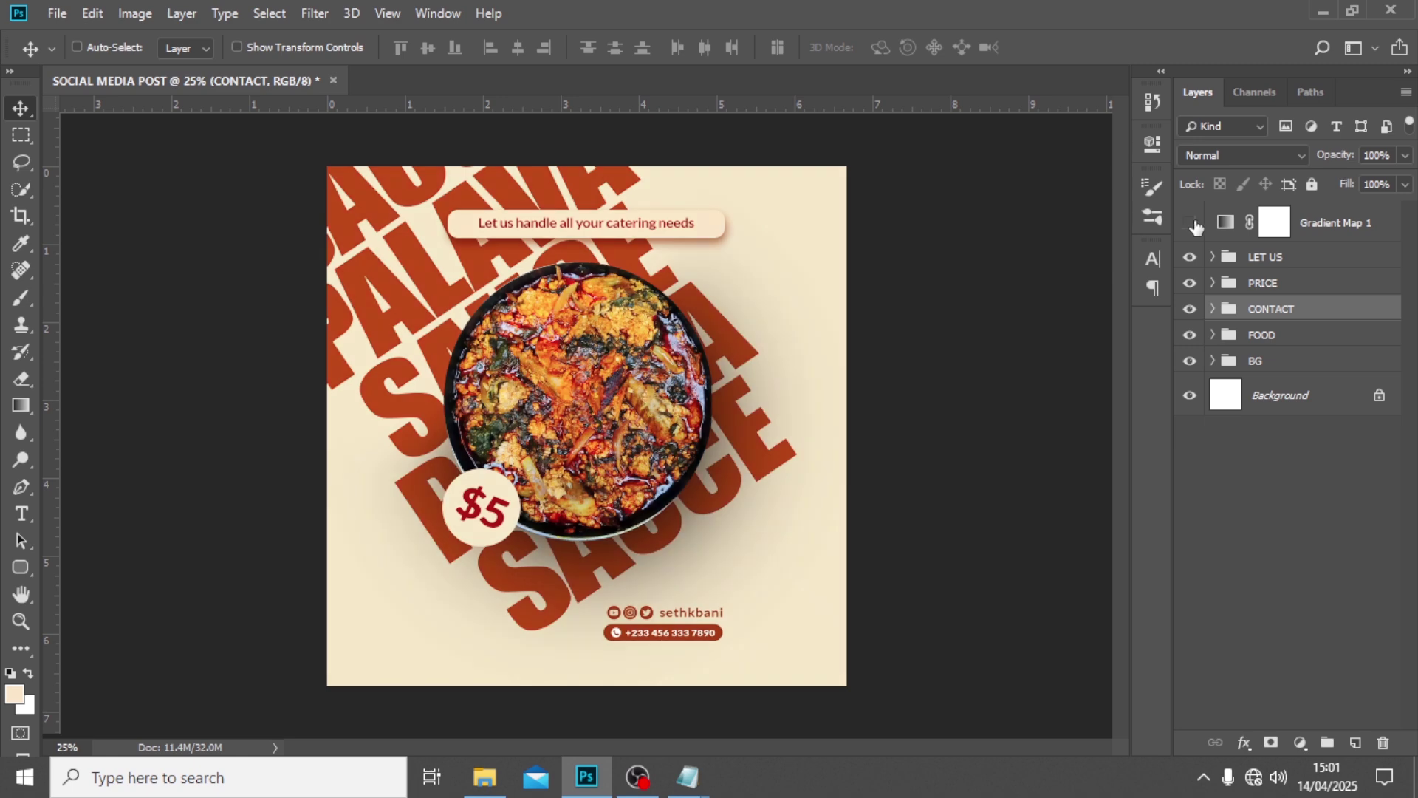
left_click(1189, 222)
left_click(1274, 222)
key("ctrl+semicolon")
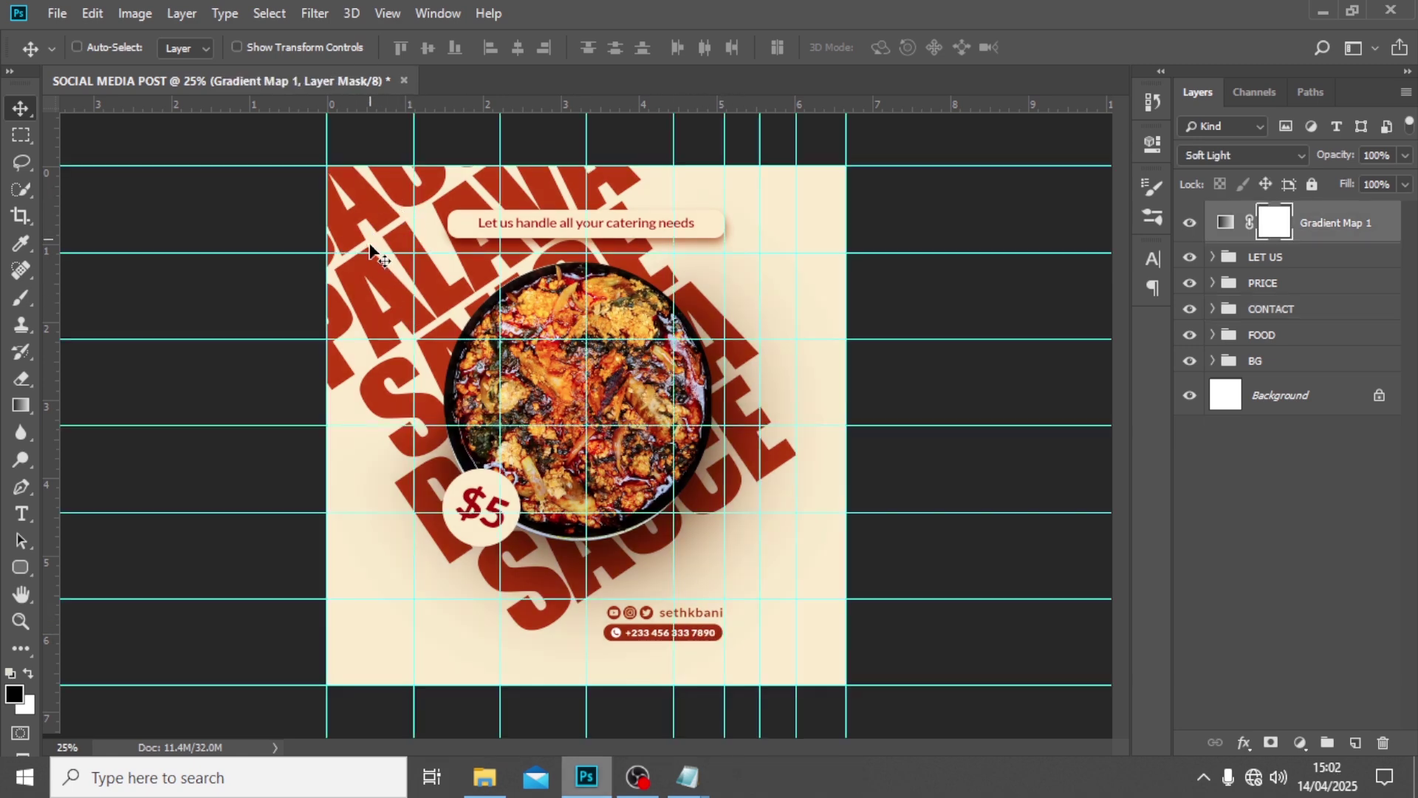
Step: Add a new layer above LET US and wrap it in a group named GLOW
left_click(1274, 268)
left_click(1355, 743)
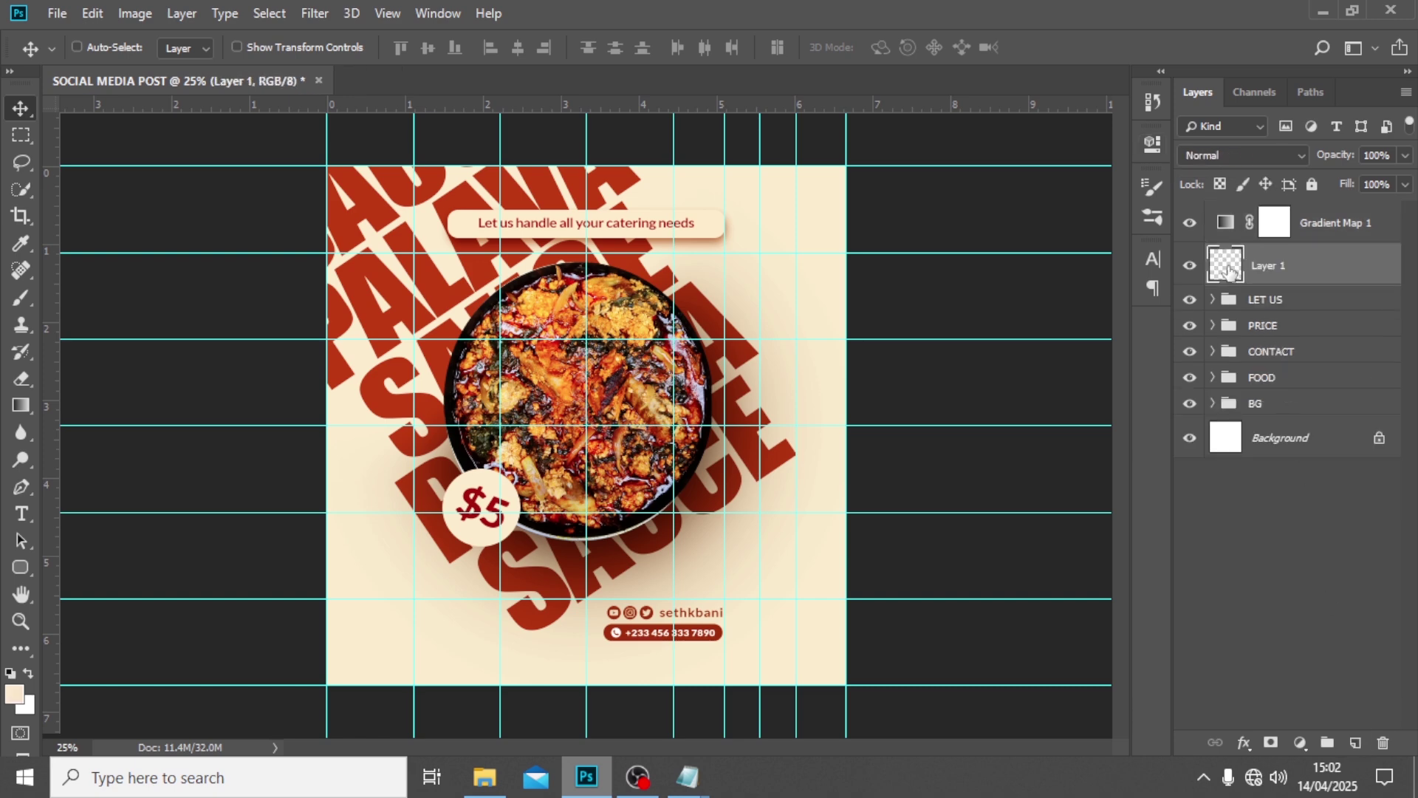
key("ctrl")
key("ctrl+g")
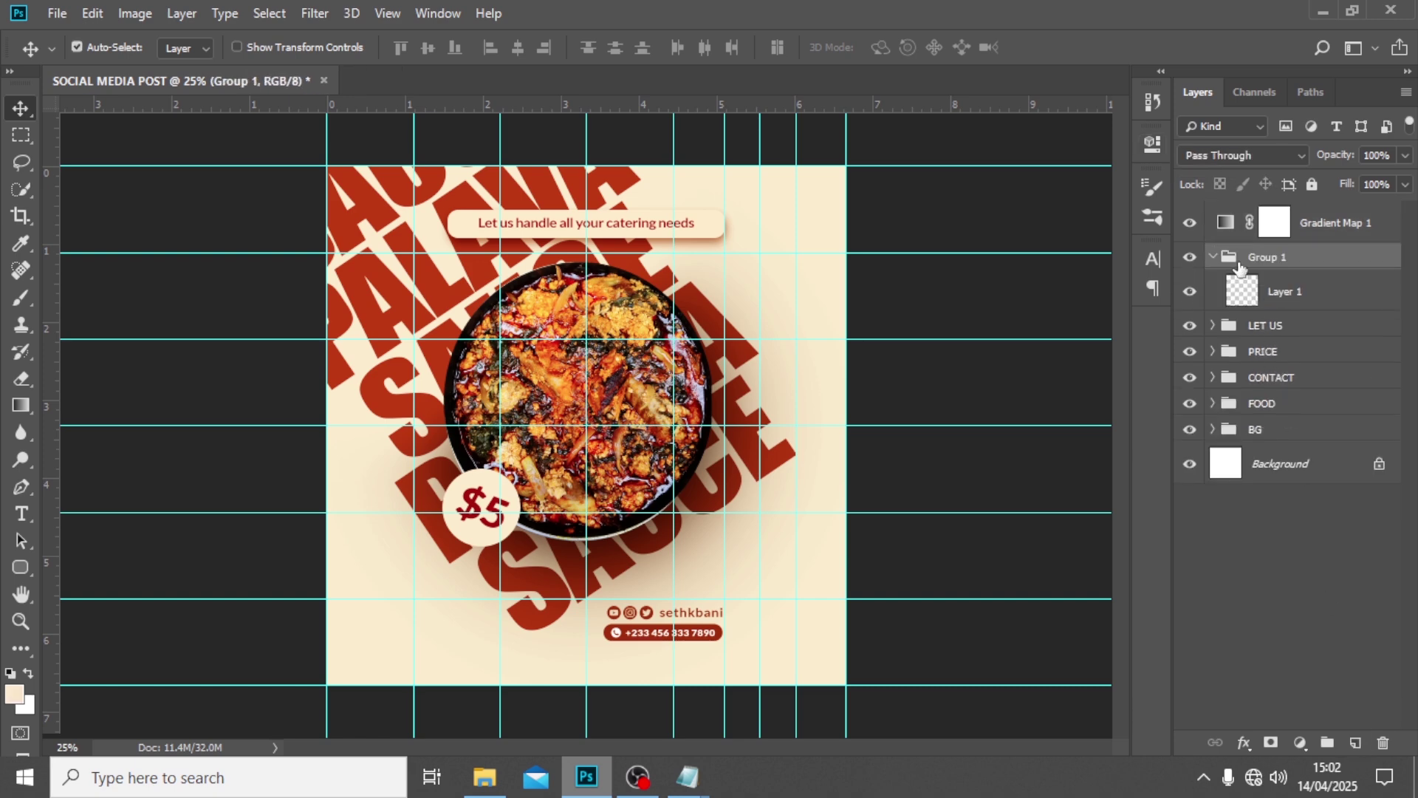
type("GLOW")
key("Return")
left_click(1263, 294)
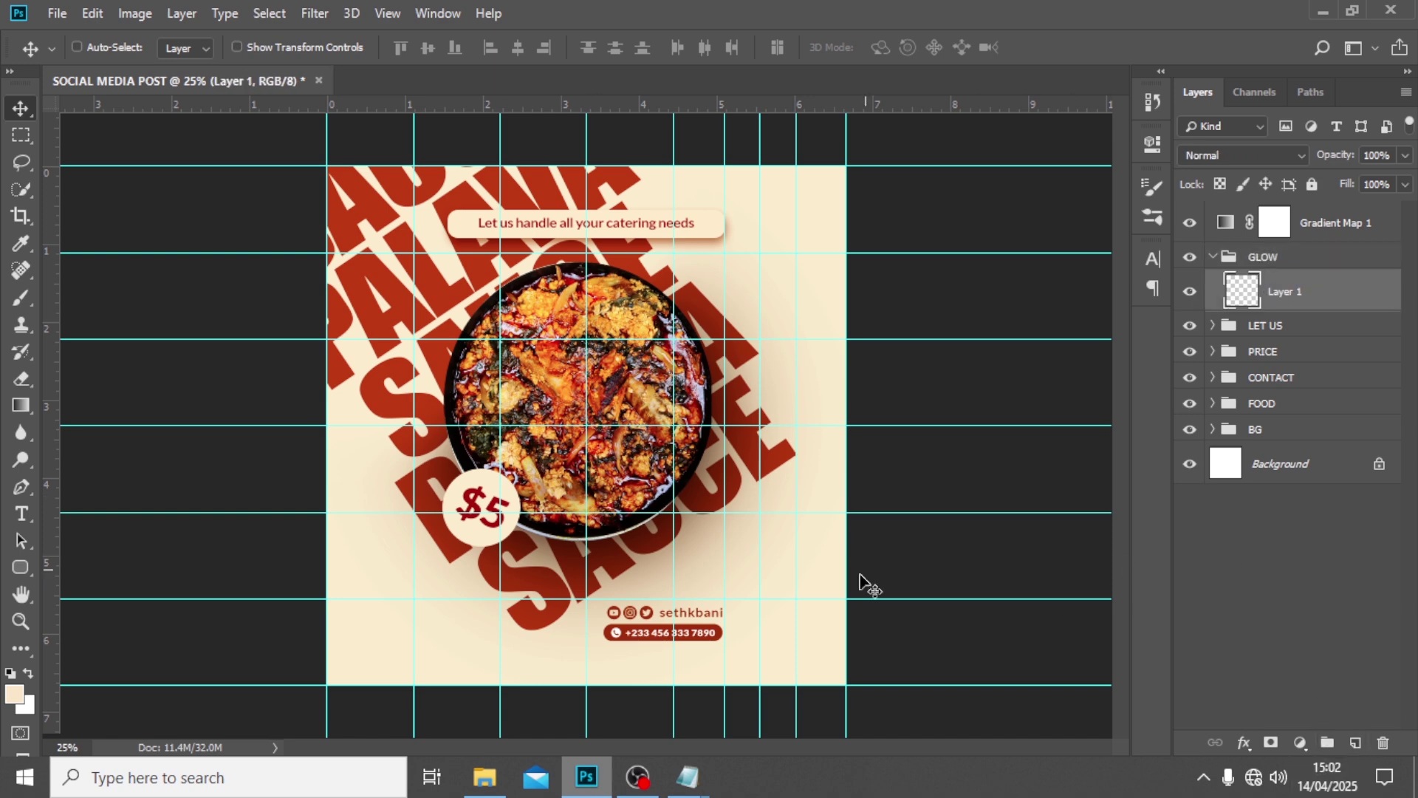
Step: Brush a soft cream glow over the dish centre, blended as Linear Dodge (Add)
key("b")
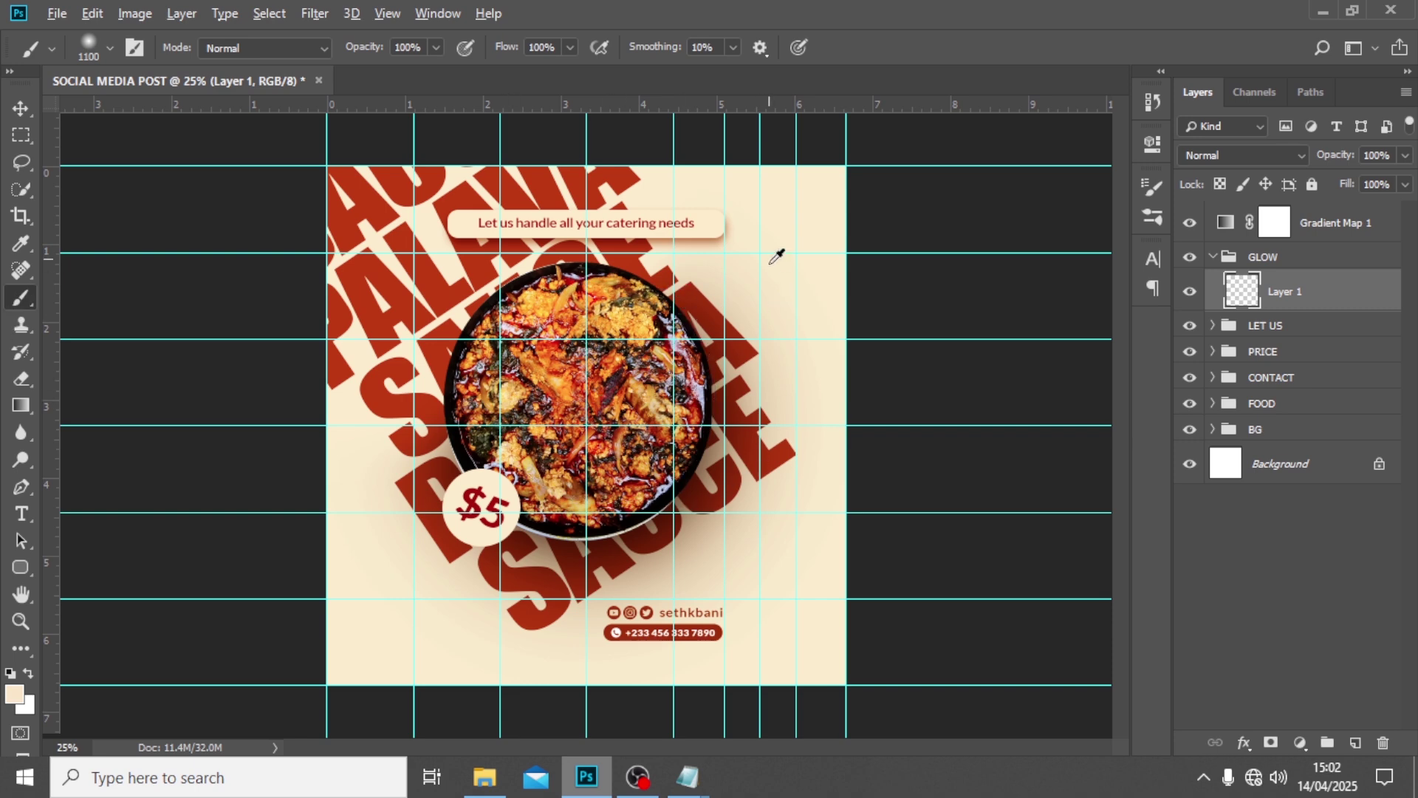
left_click(583, 392)
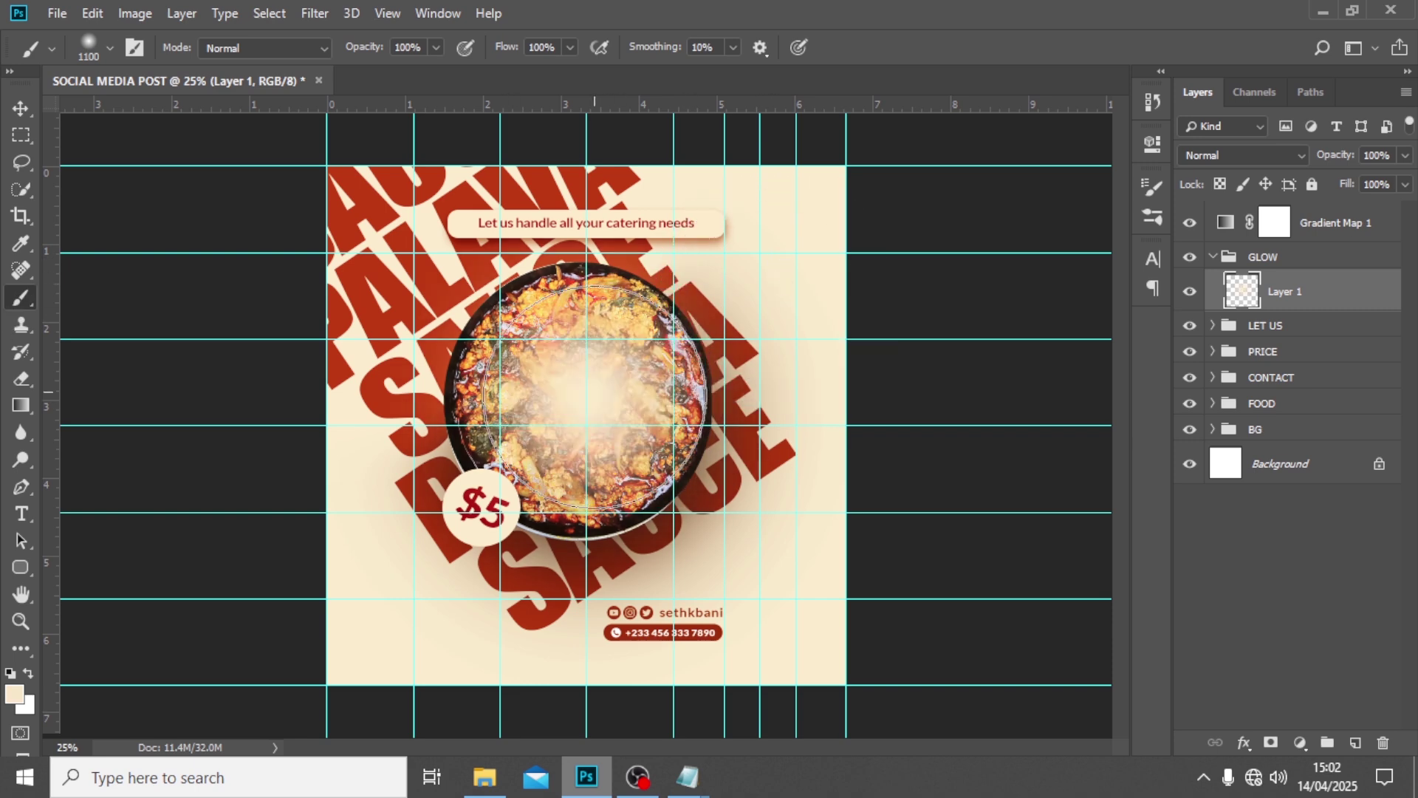
left_click(1239, 154)
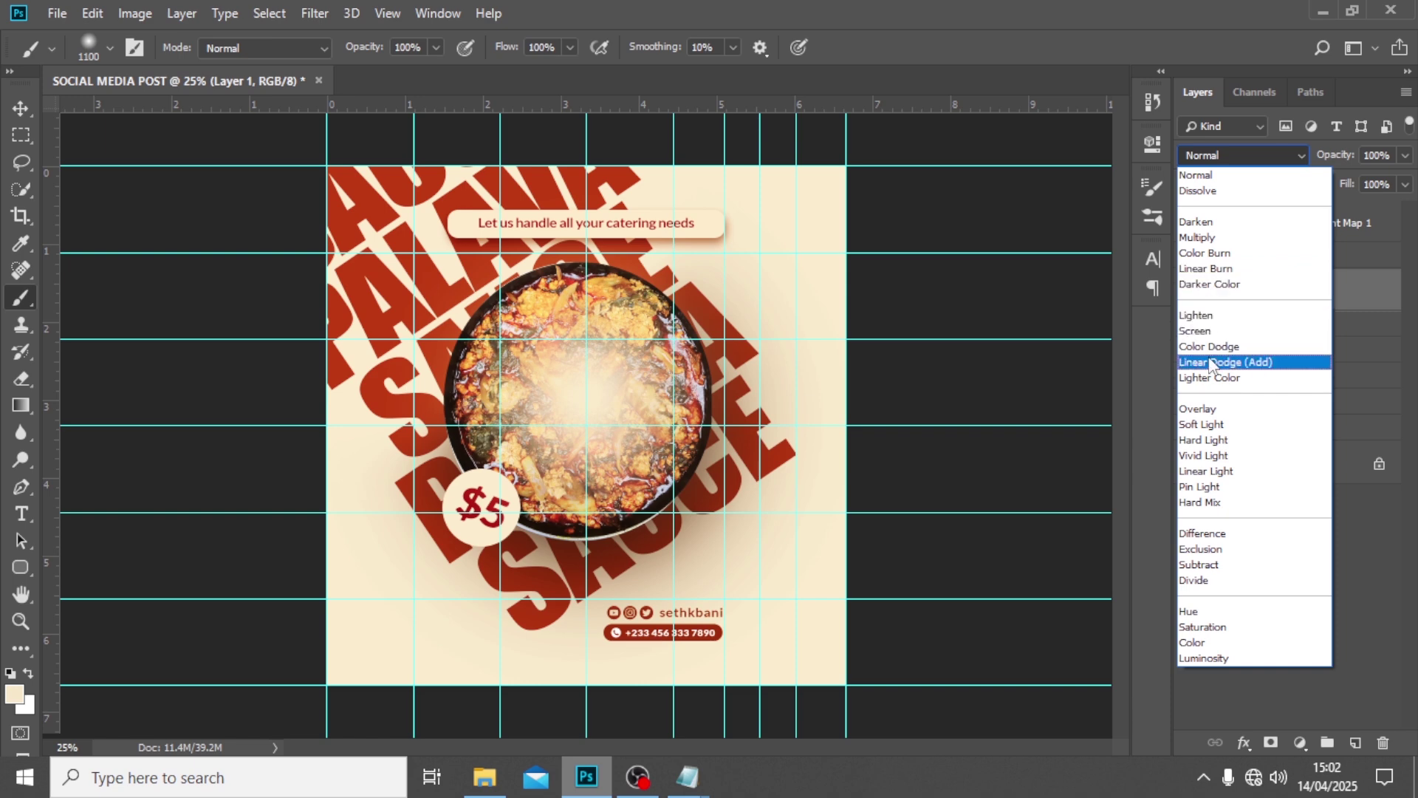
left_click(1244, 363)
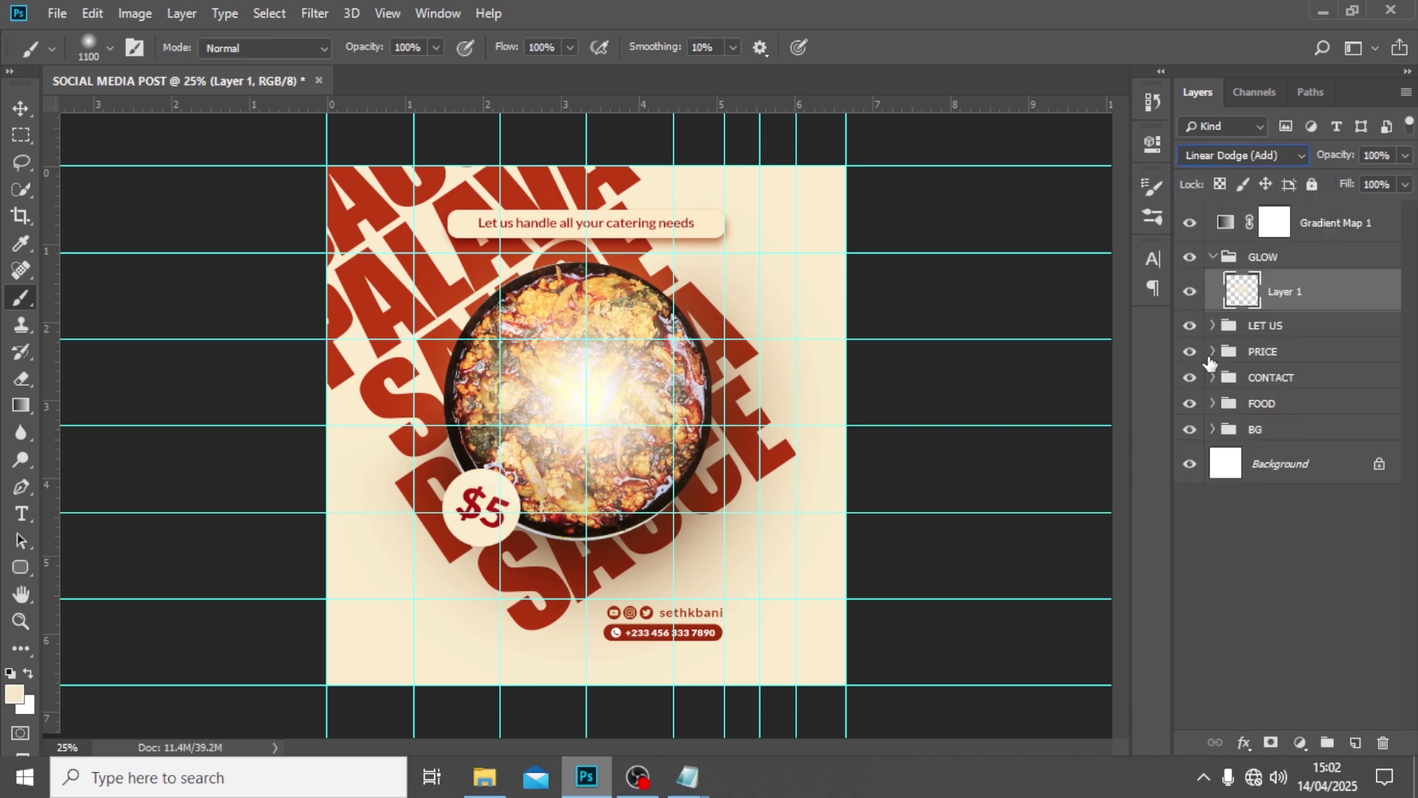
left_click(21, 108)
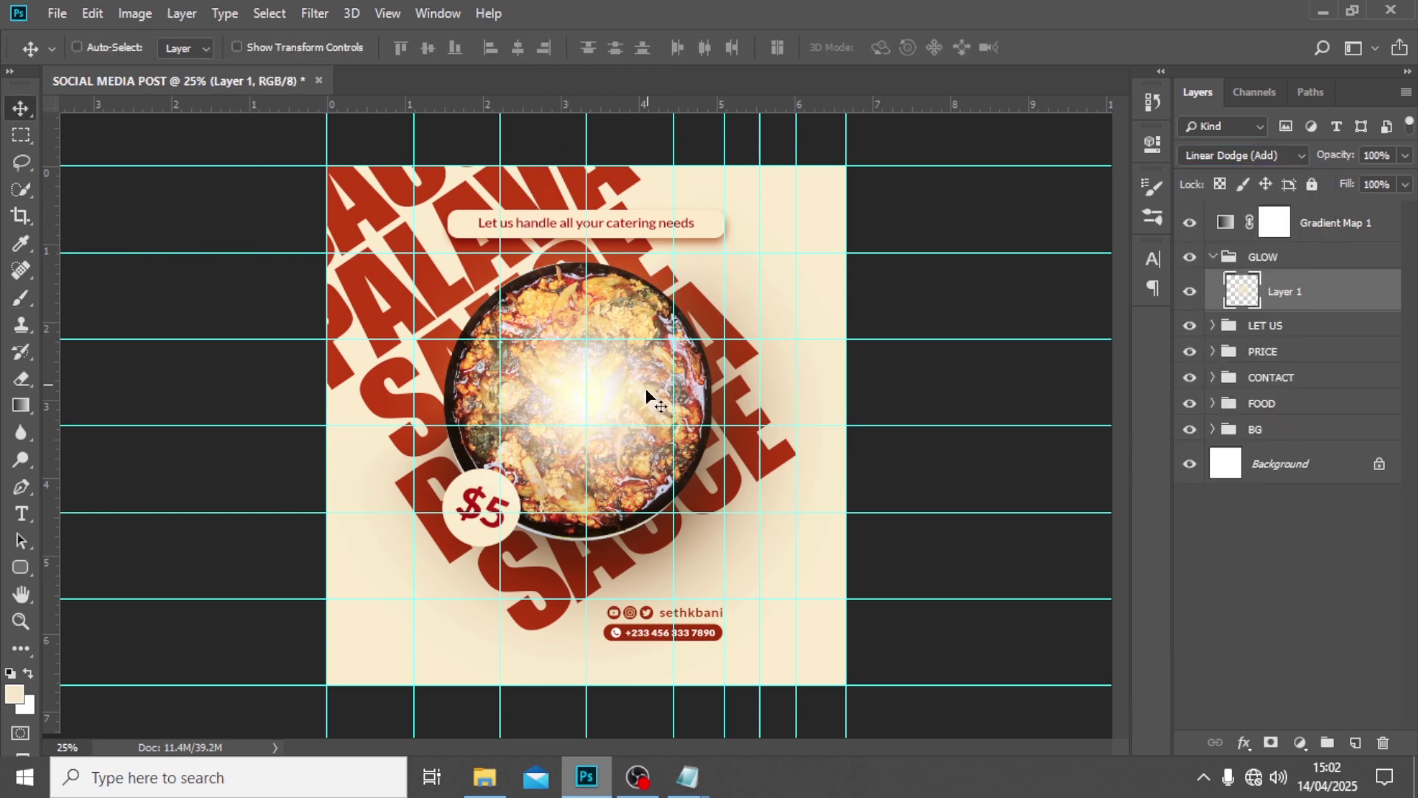
Step: Move the glow to the poster's upper-left corner and scale it larger
left_click_drag(649, 396, 447, 229)
key("ctrl+t")
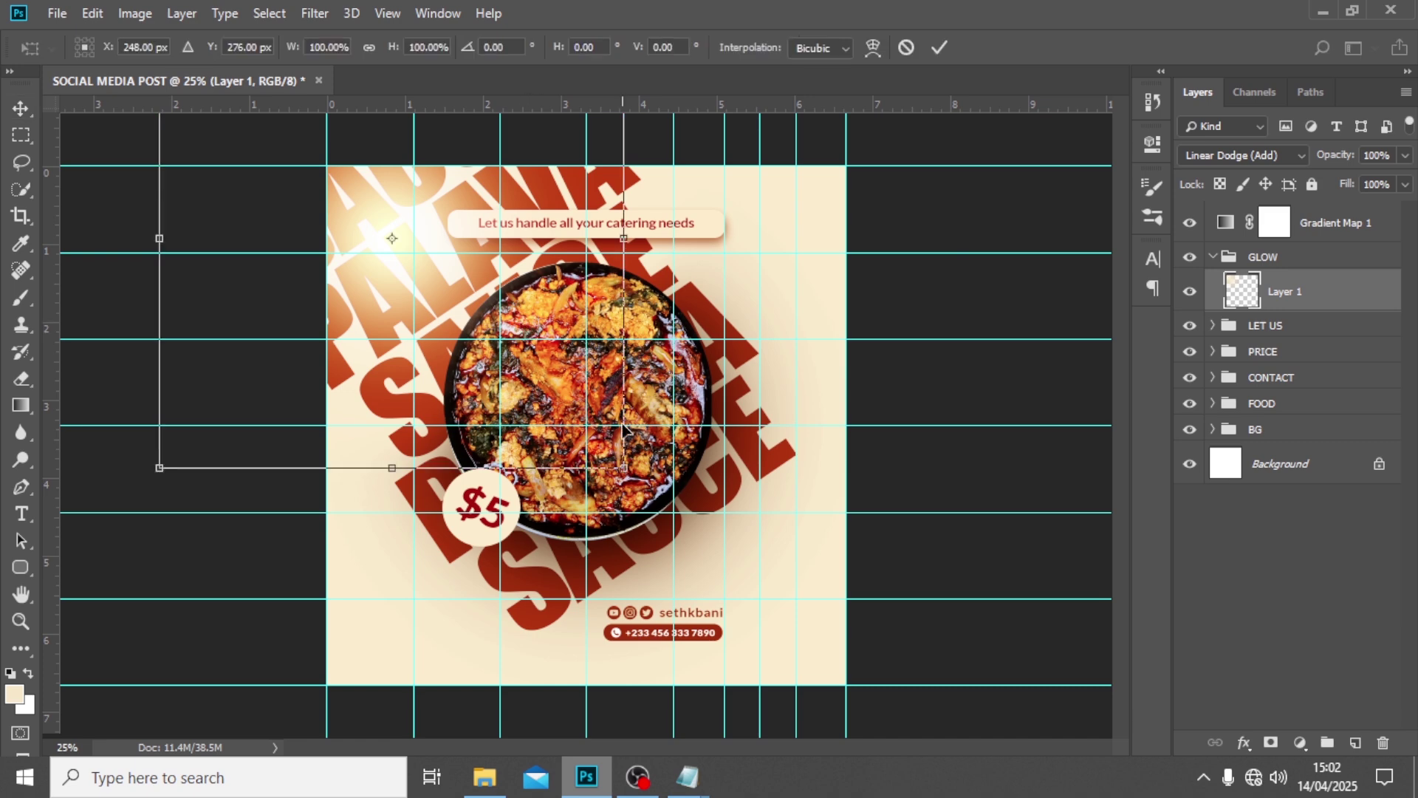
left_click_drag(626, 468, 728, 487)
key("Return")
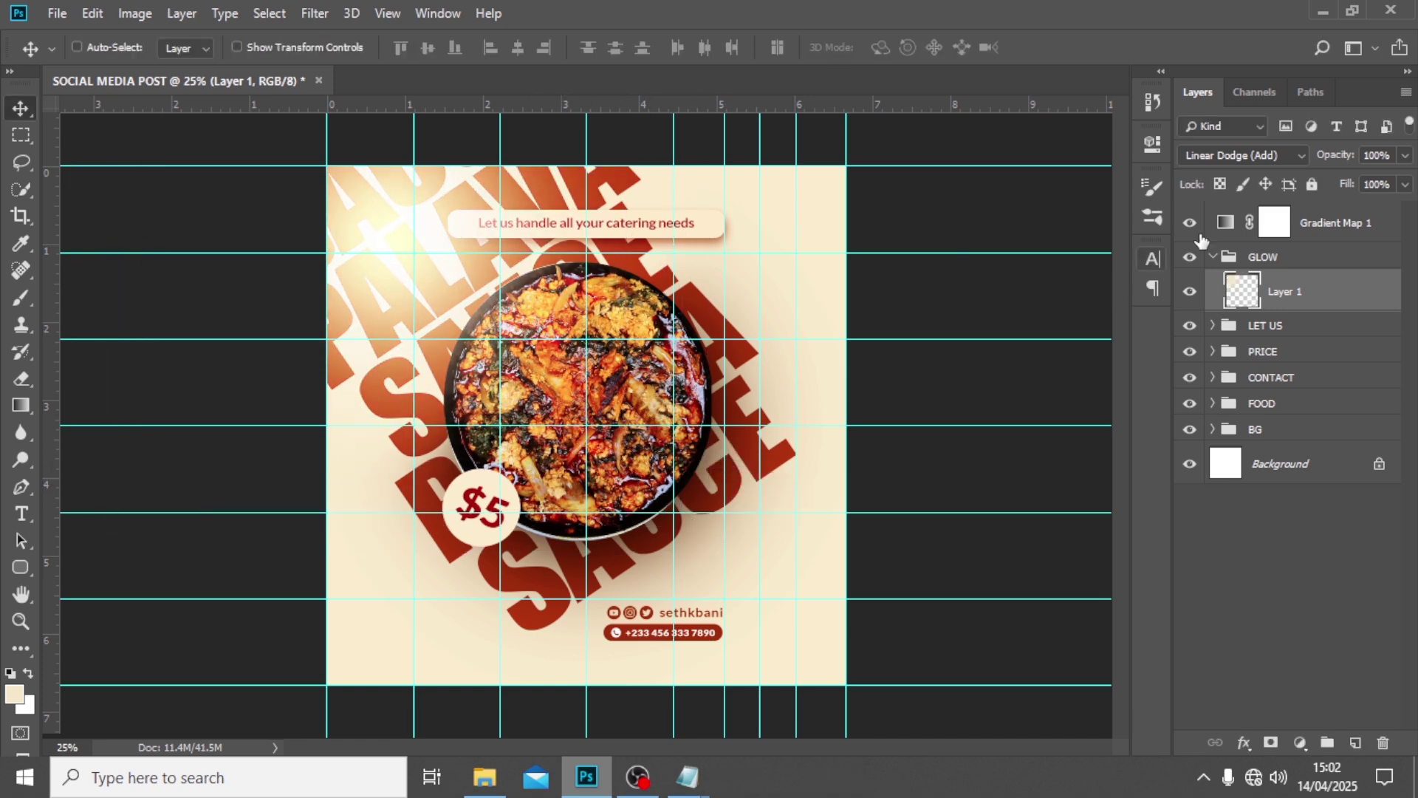
Step: Lower the glow's opacity to 38%, shift it slightly up, and collapse the GLOW group
left_click(1404, 156)
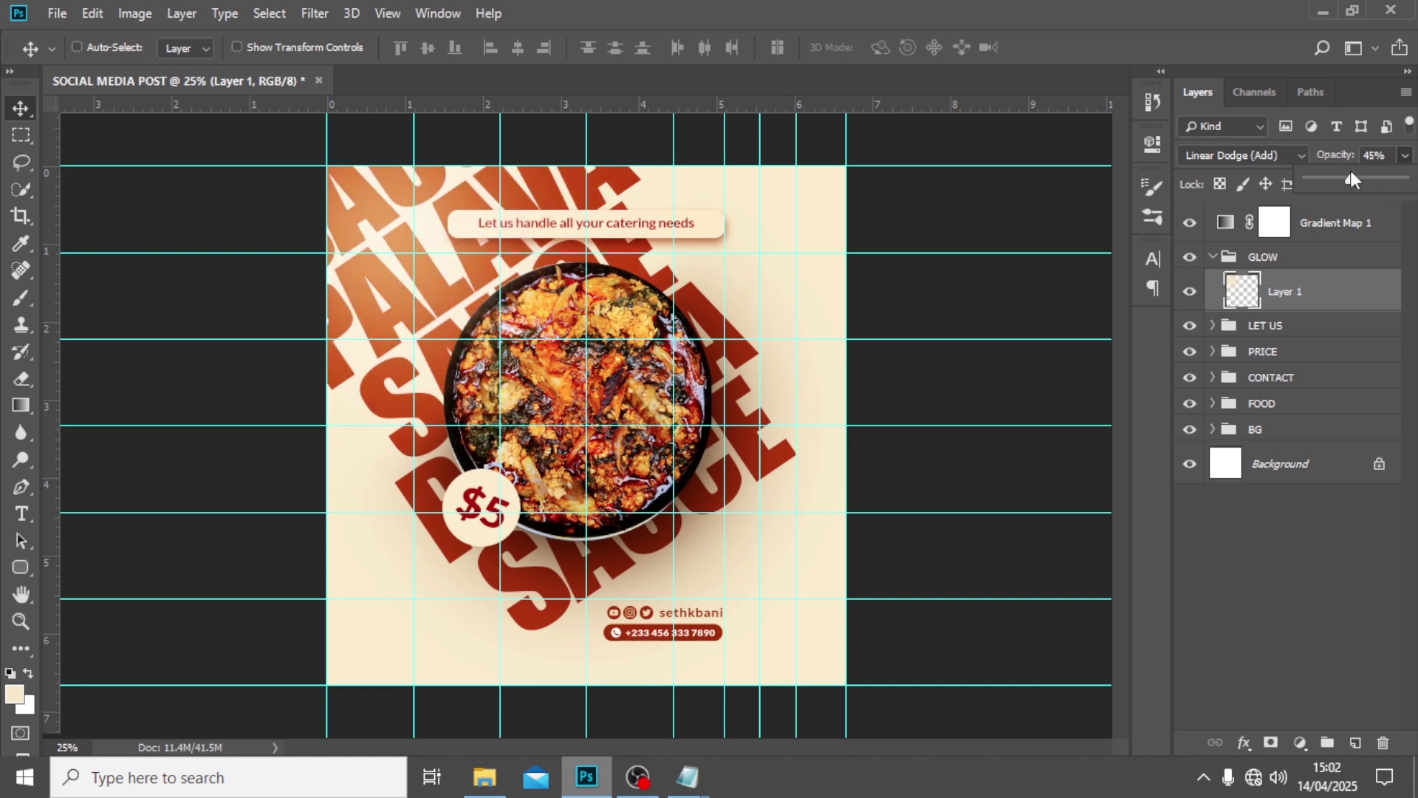
left_click_drag(1351, 170, 1345, 171)
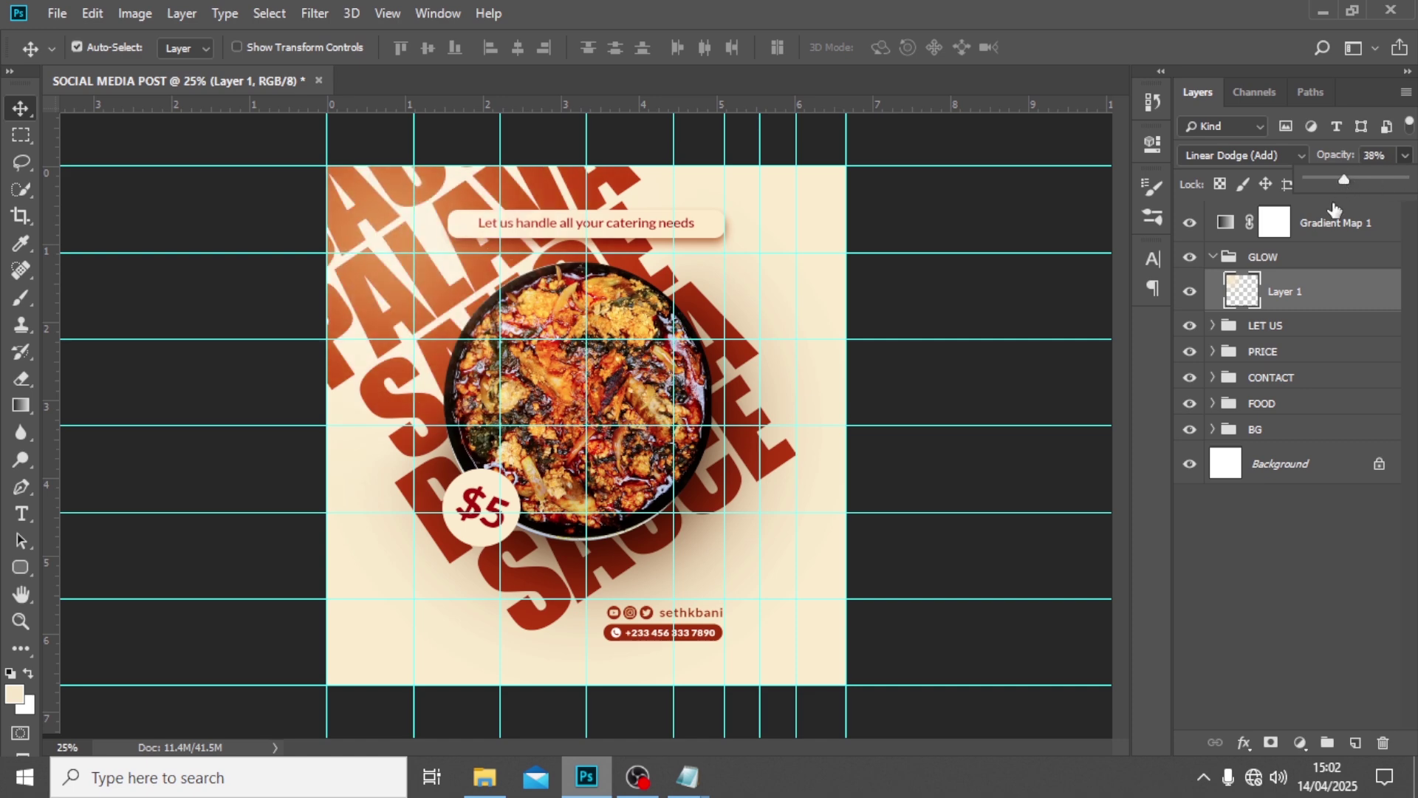
key("ctrl+semicolon")
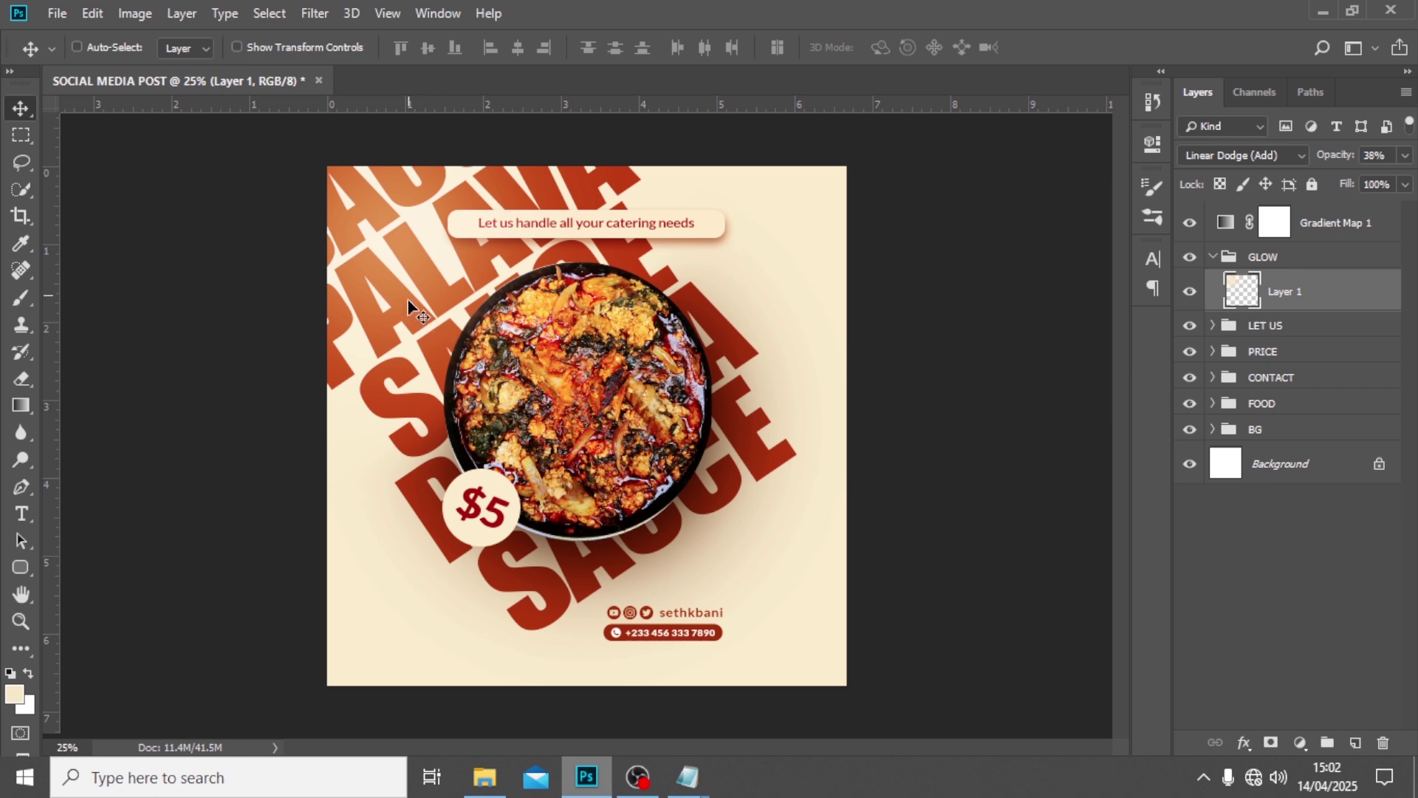
left_click_drag(408, 304, 429, 268)
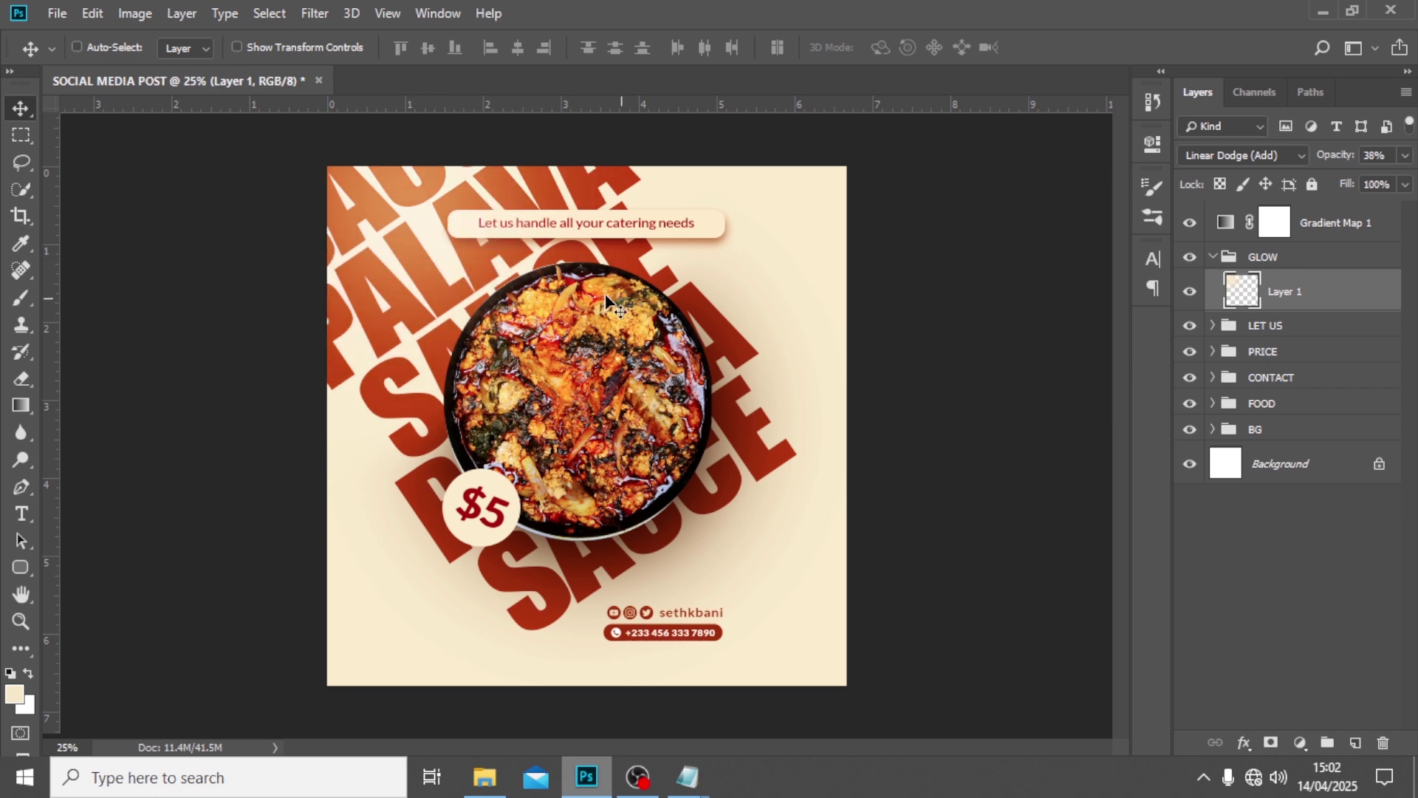
left_click(1222, 257)
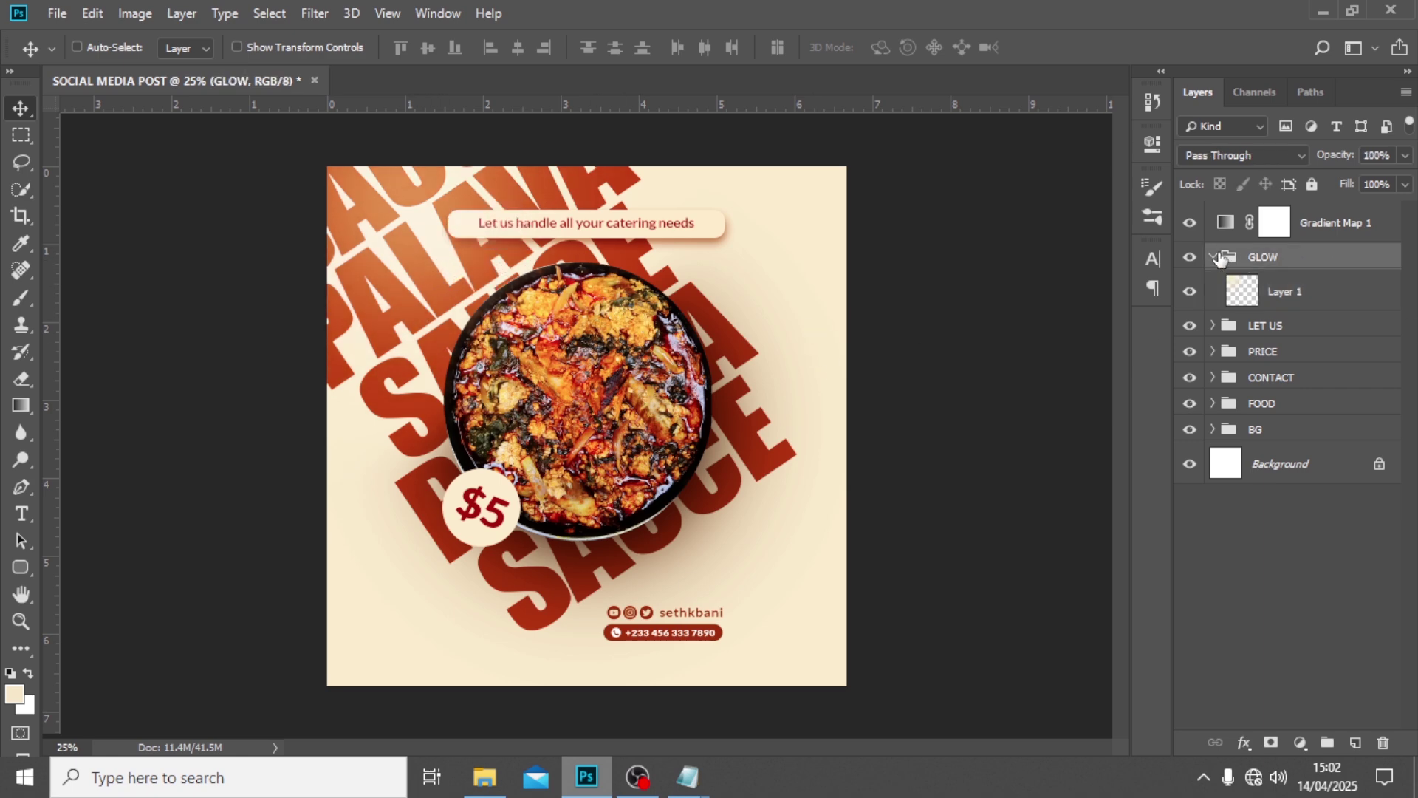
left_click(1211, 258)
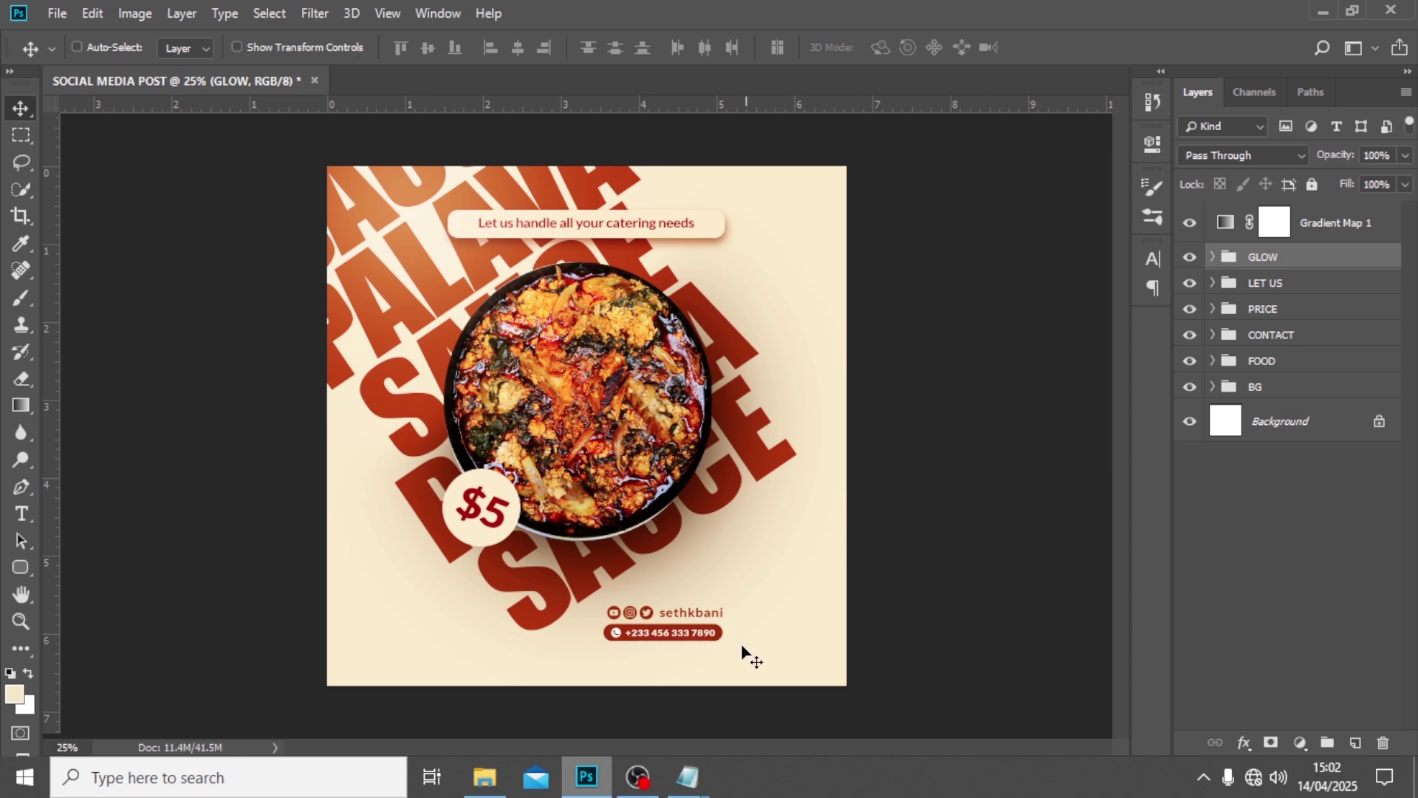